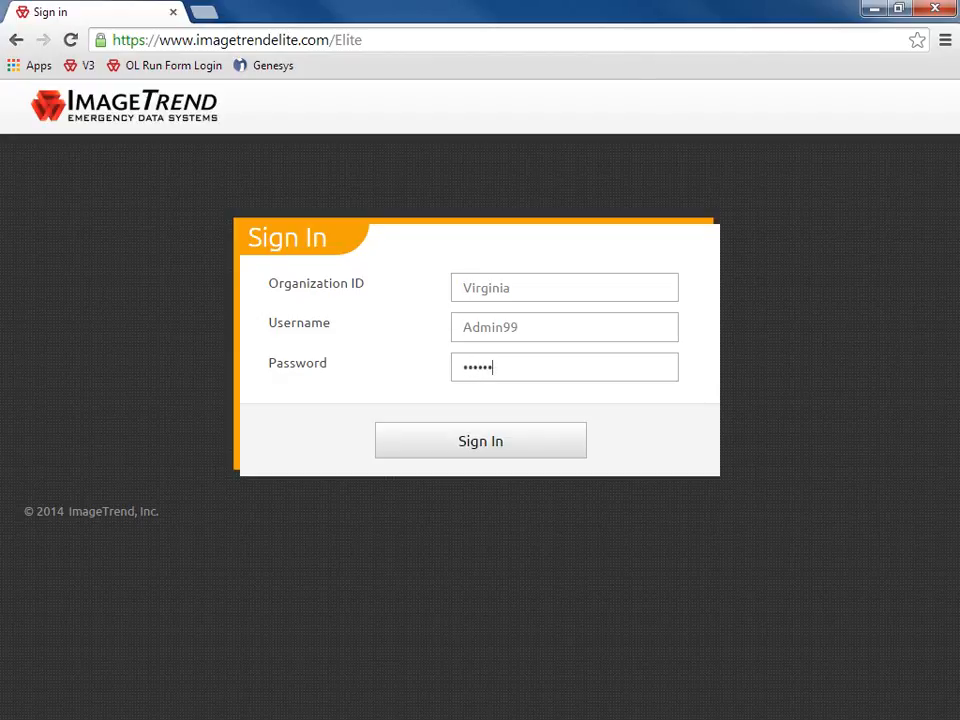
Sign in to ImageTrend Elite with the prefilled organization ID, username and password
click(477, 450)
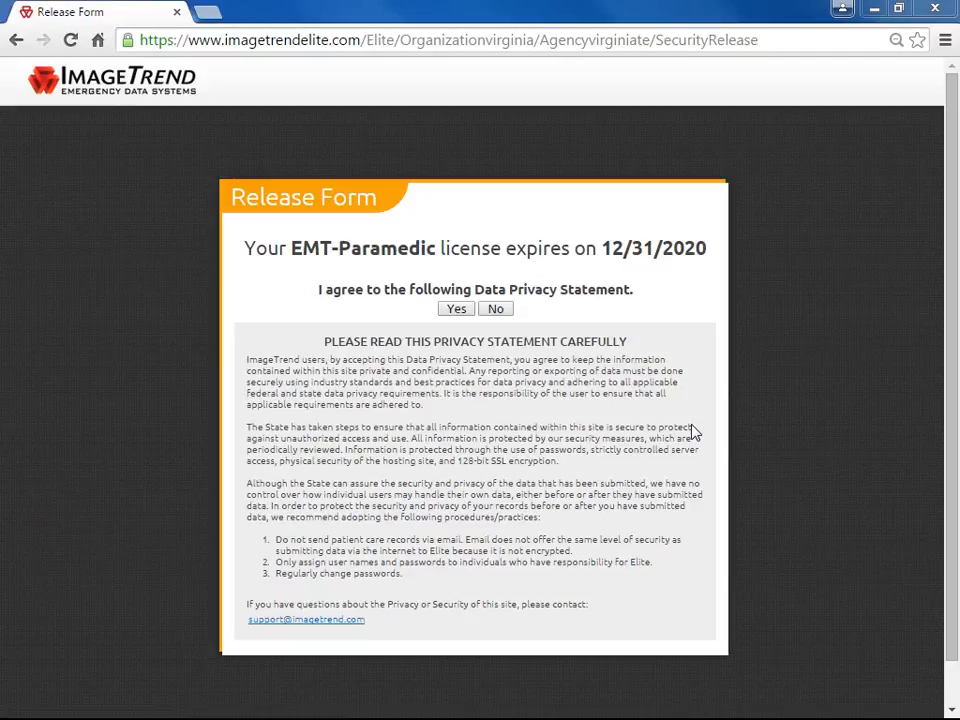
Agree to the Data Privacy Statement on the Release Form
click(455, 310)
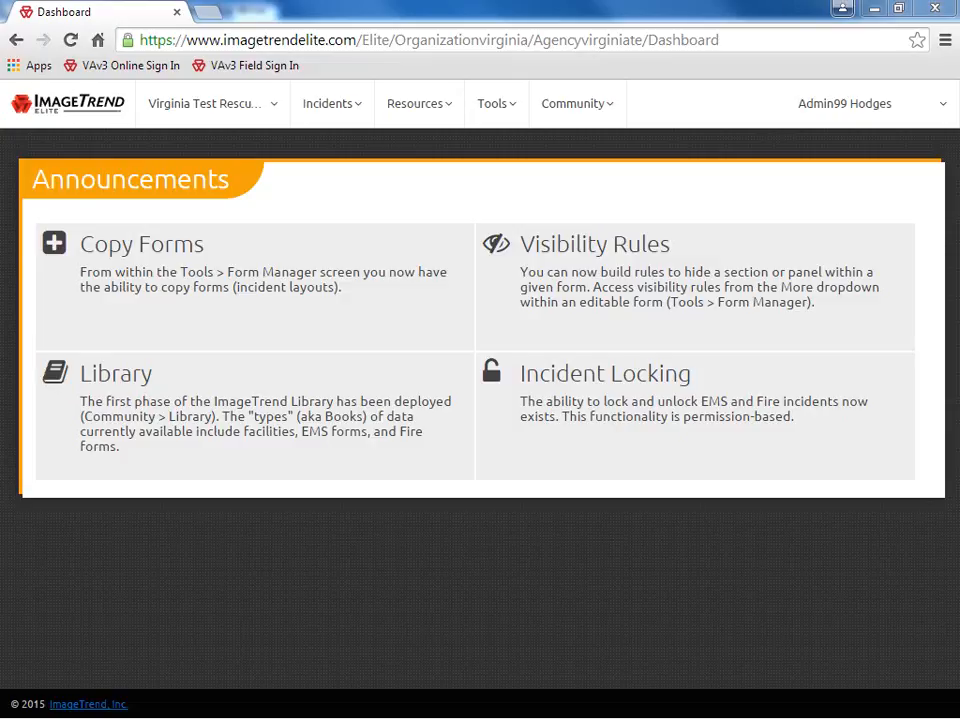
click(237, 123)
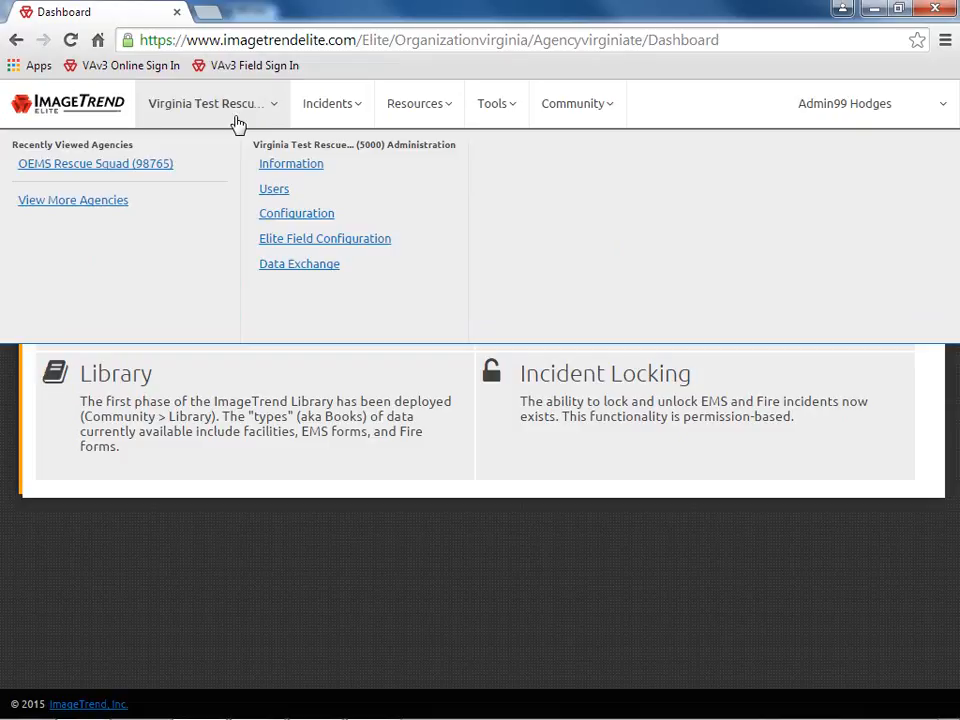
click(237, 123)
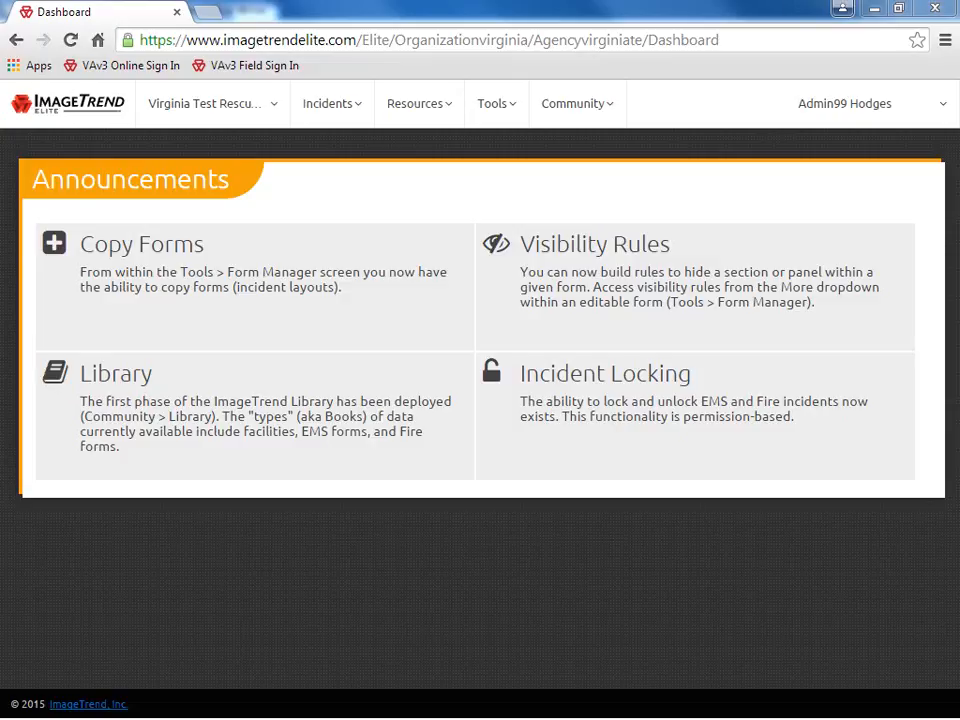
click(268, 122)
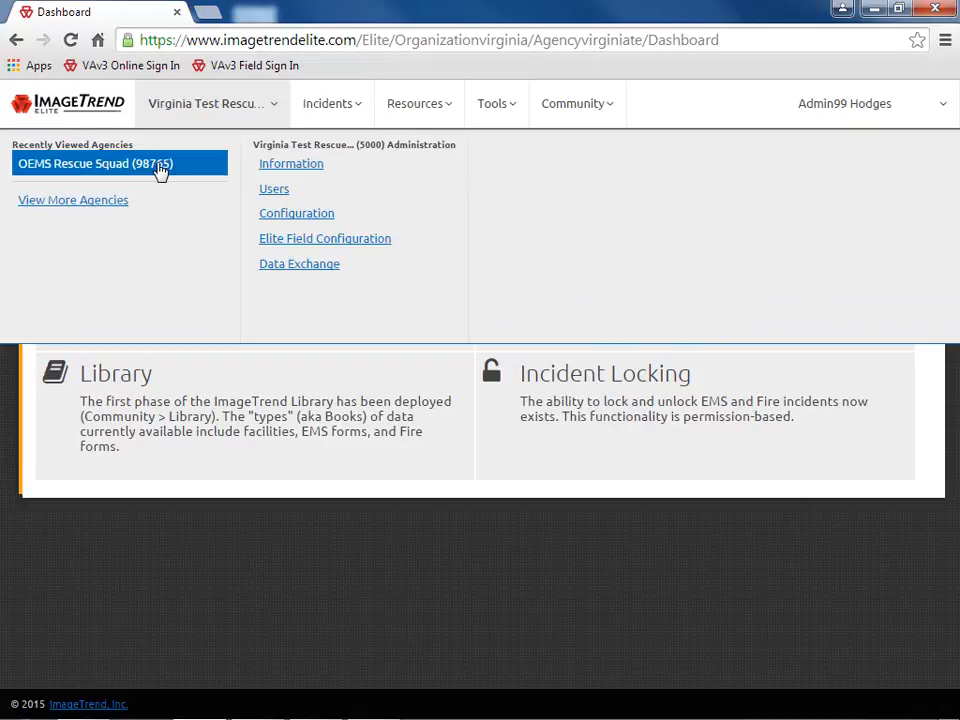
click(189, 172)
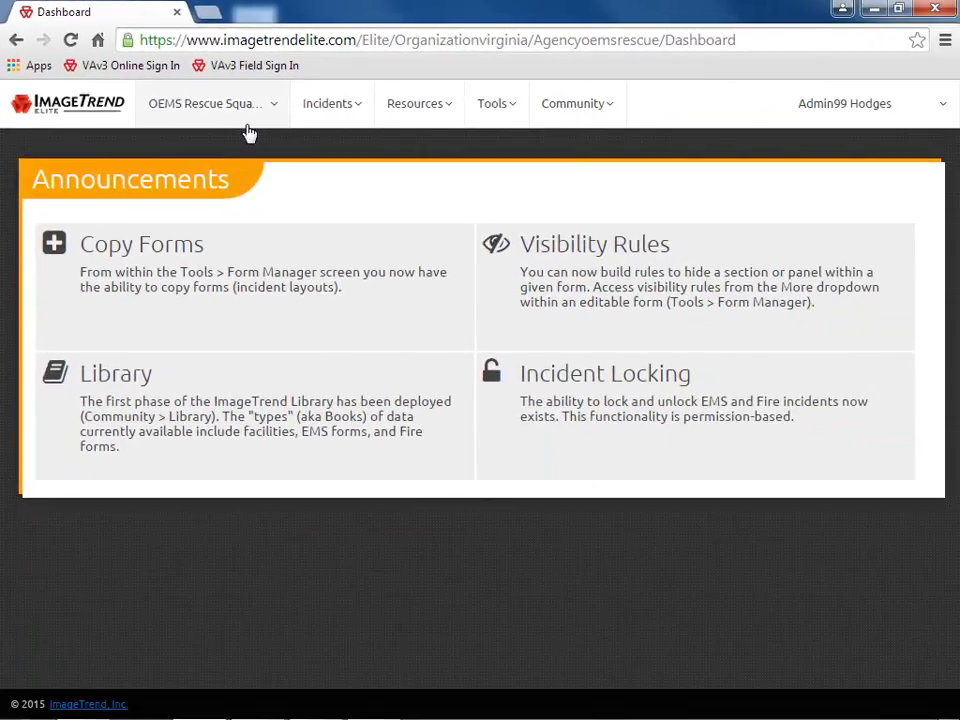
click(250, 127)
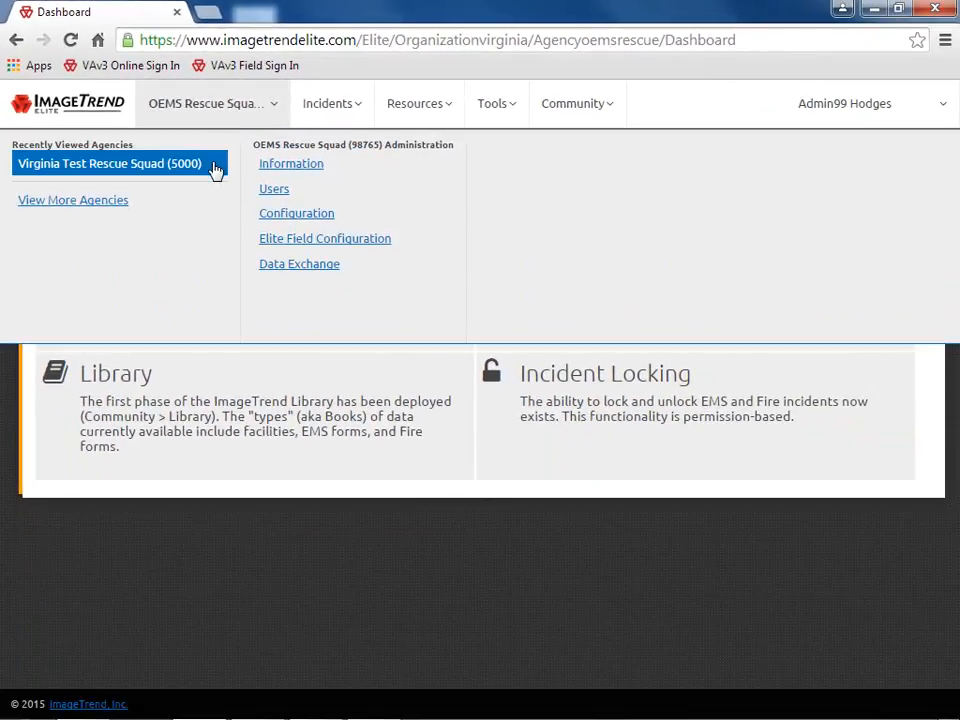
click(214, 168)
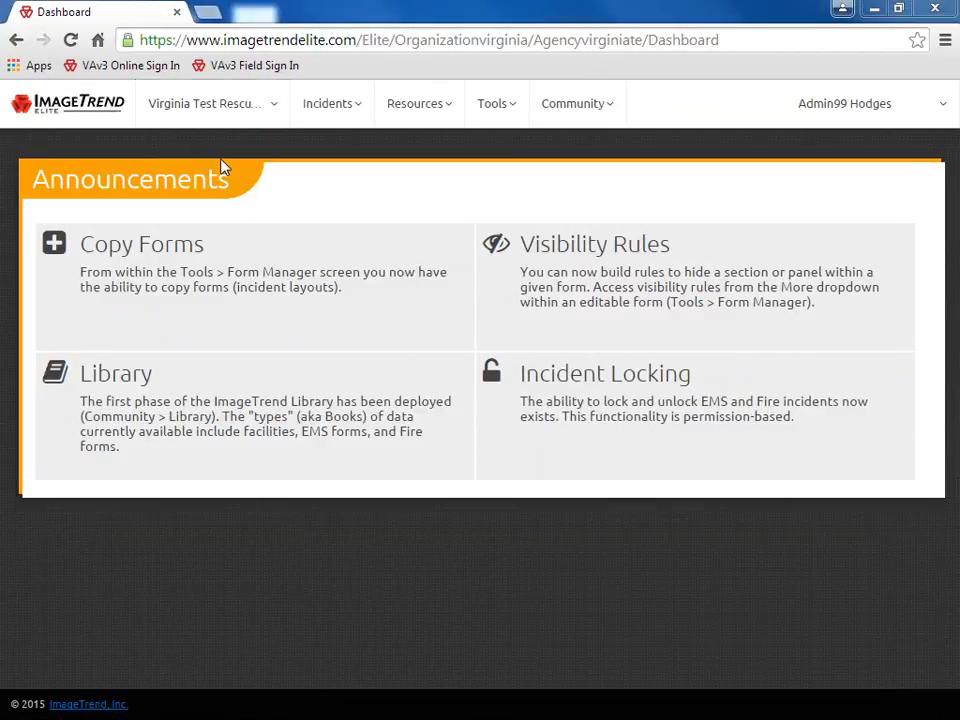
View the full list of agencies in the Agency Selector, then close it
click(263, 118)
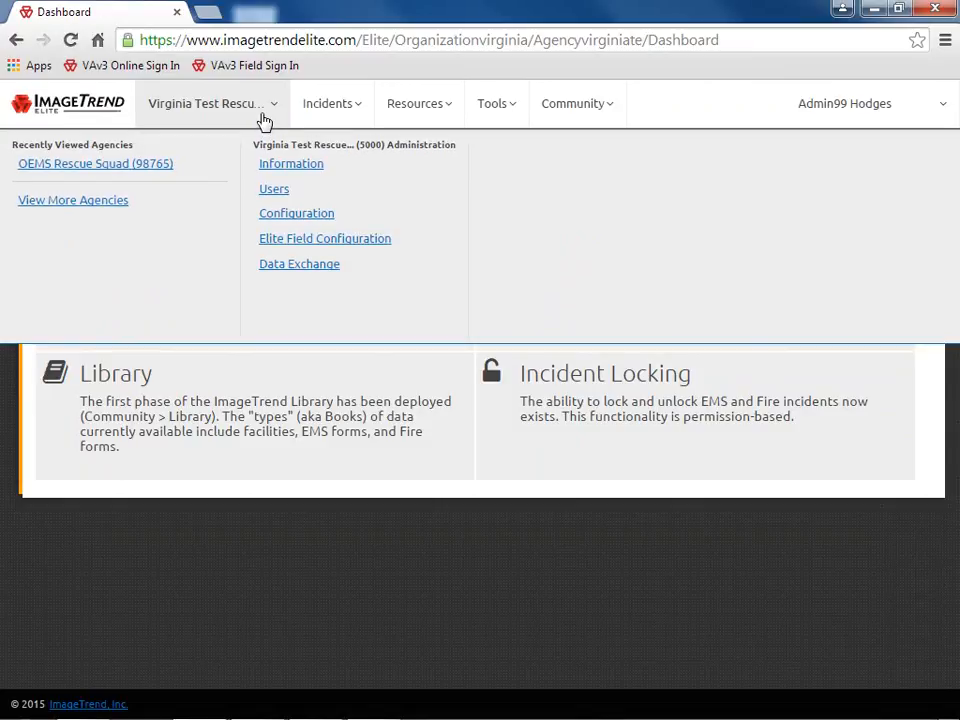
click(169, 206)
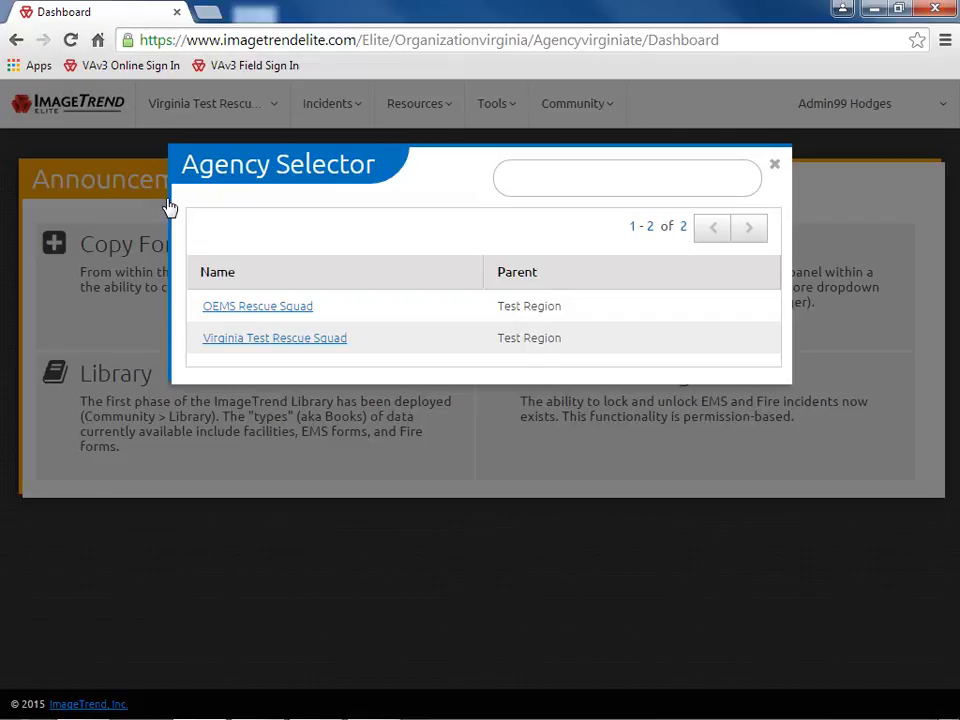
click(774, 166)
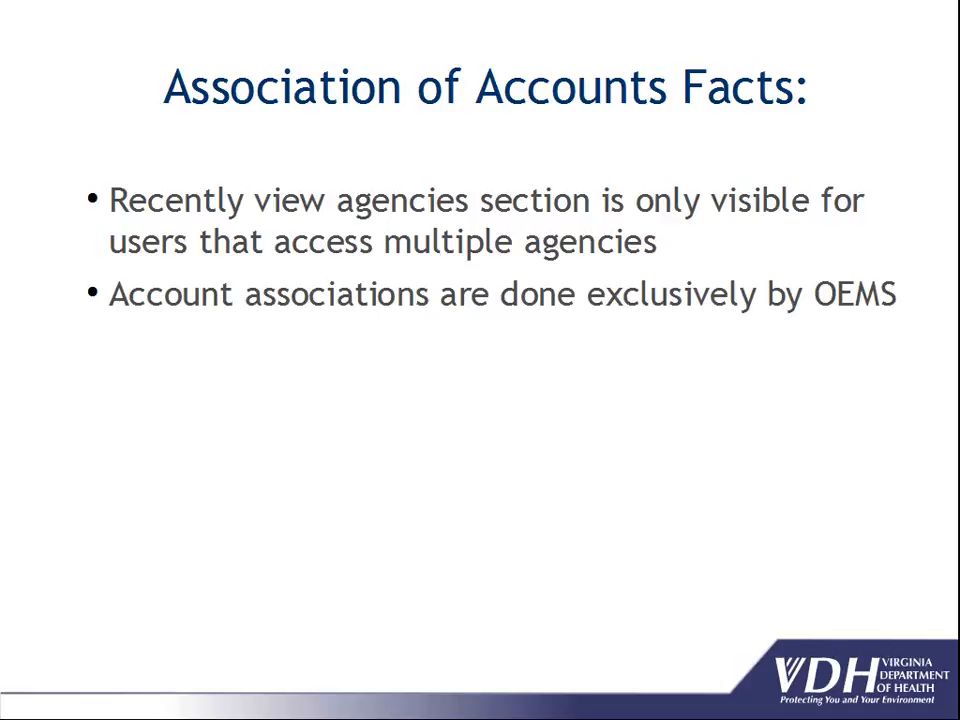
Reveal the remaining slide bullets, then open the agency menu back in Elite
key(Right)
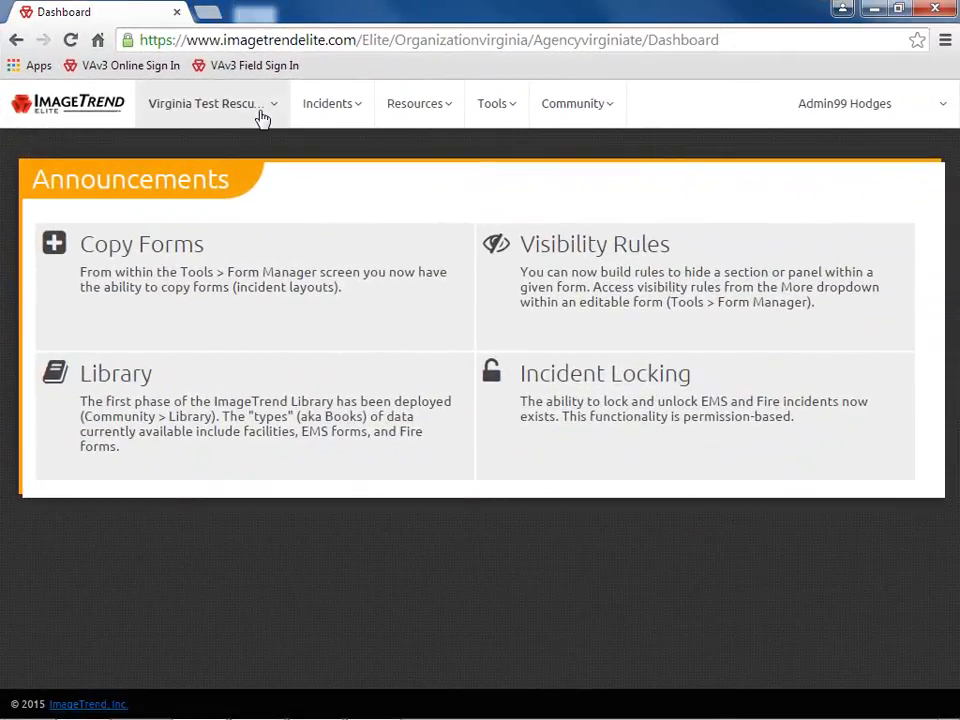
click(260, 116)
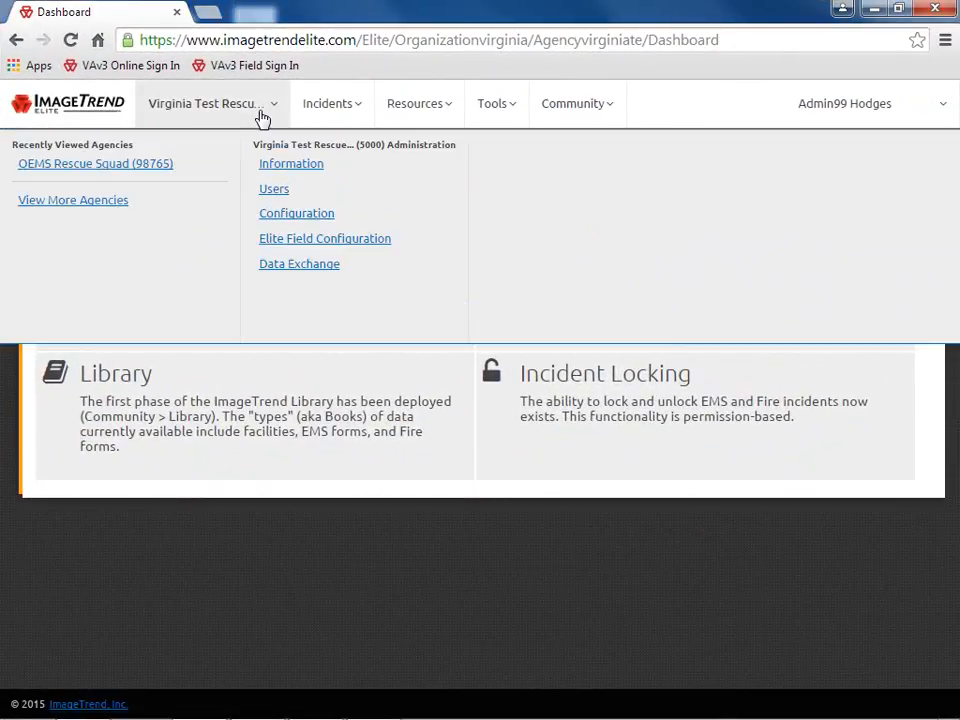
Open Virginia Test Rescue Squad's Information page and scroll through its details
click(341, 170)
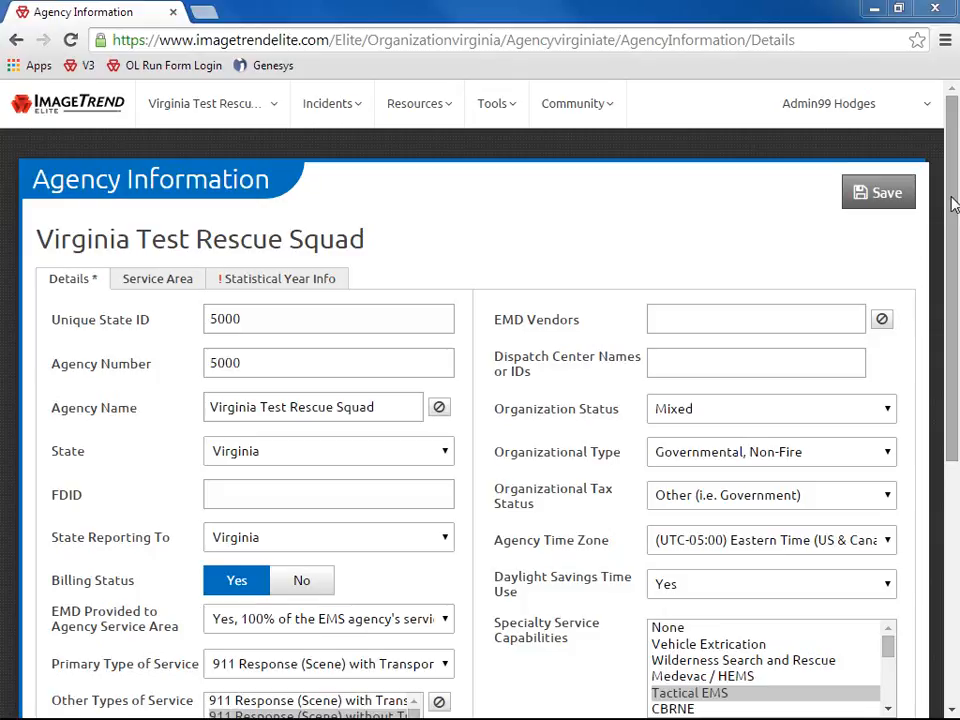
drag(952, 200, 956, 442)
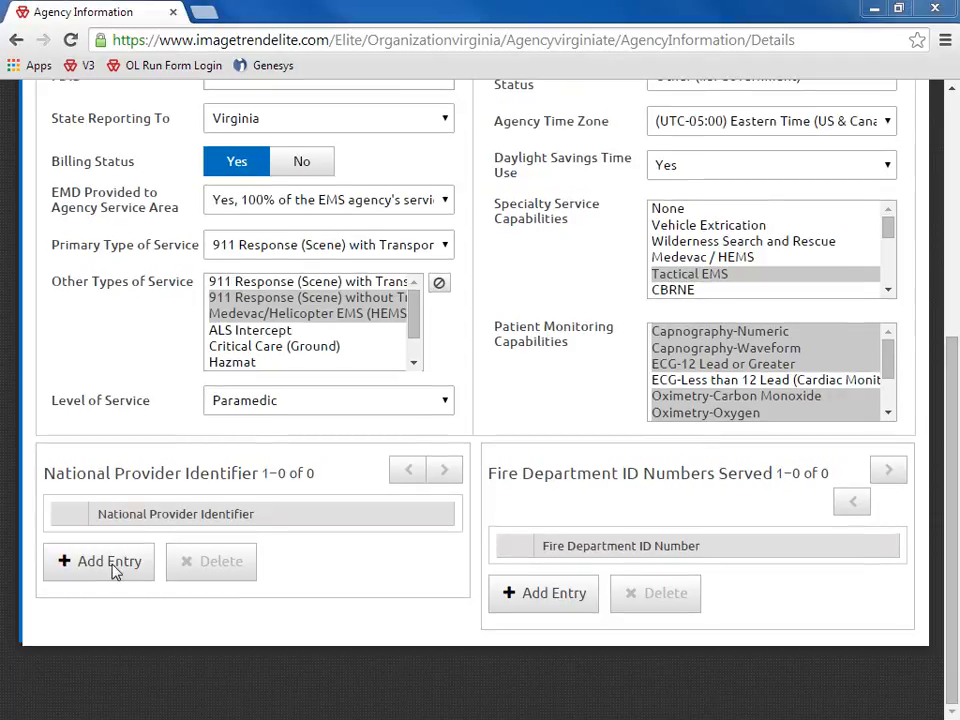
click(114, 570)
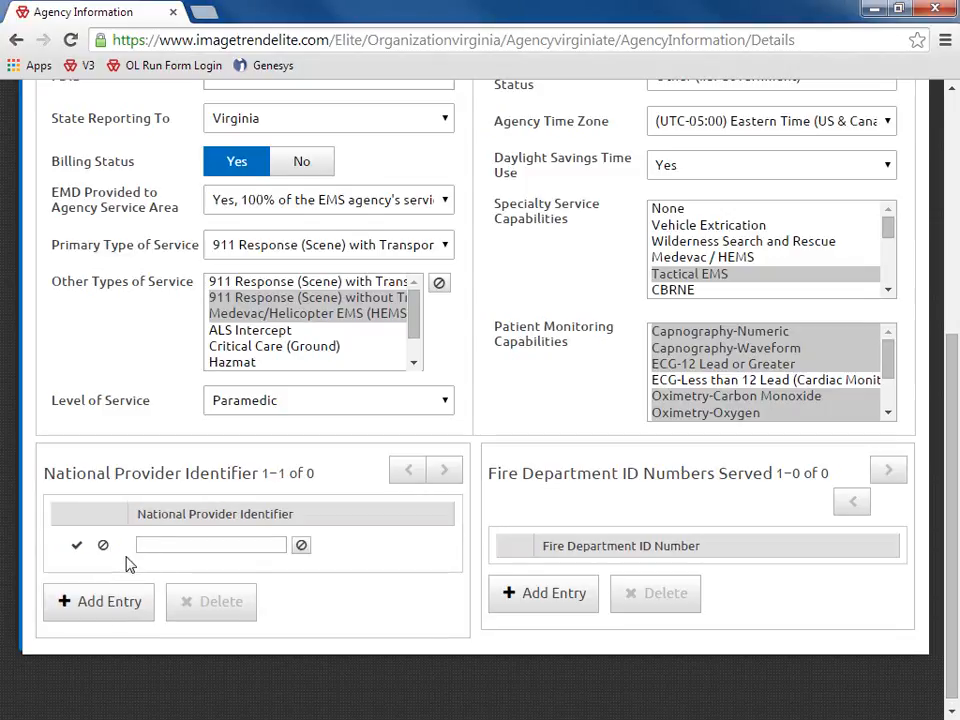
text(1112223344)
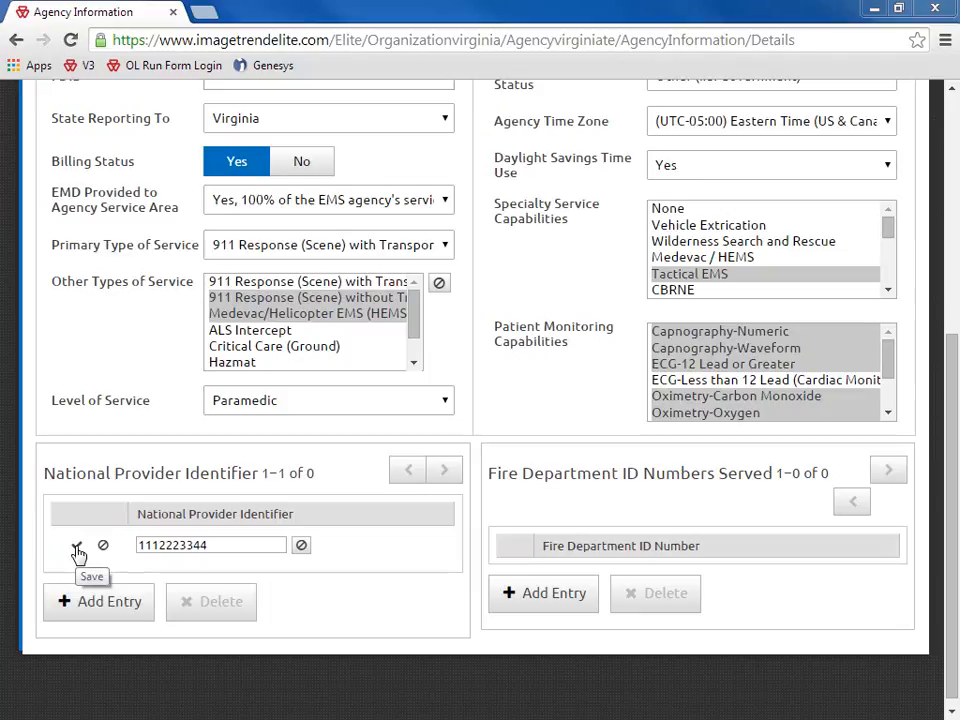
click(78, 550)
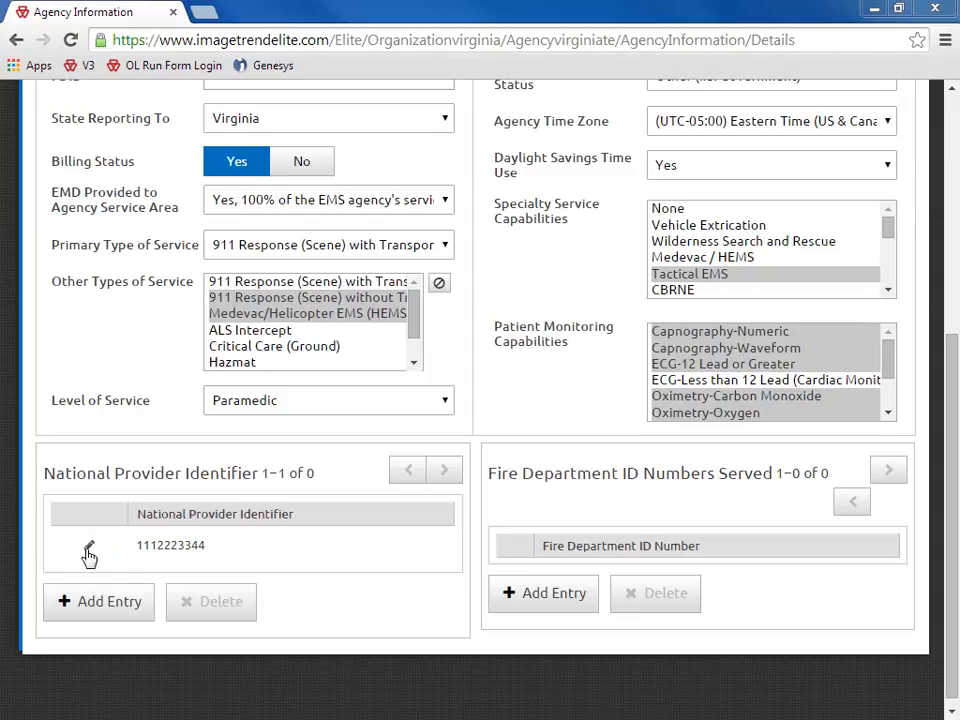
click(111, 600)
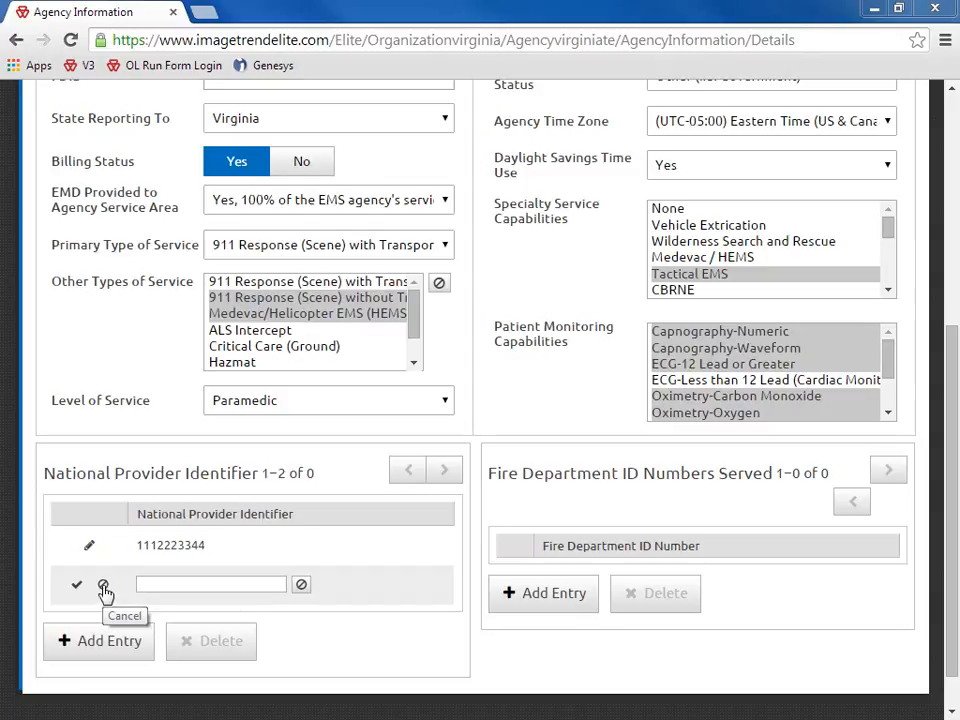
click(103, 585)
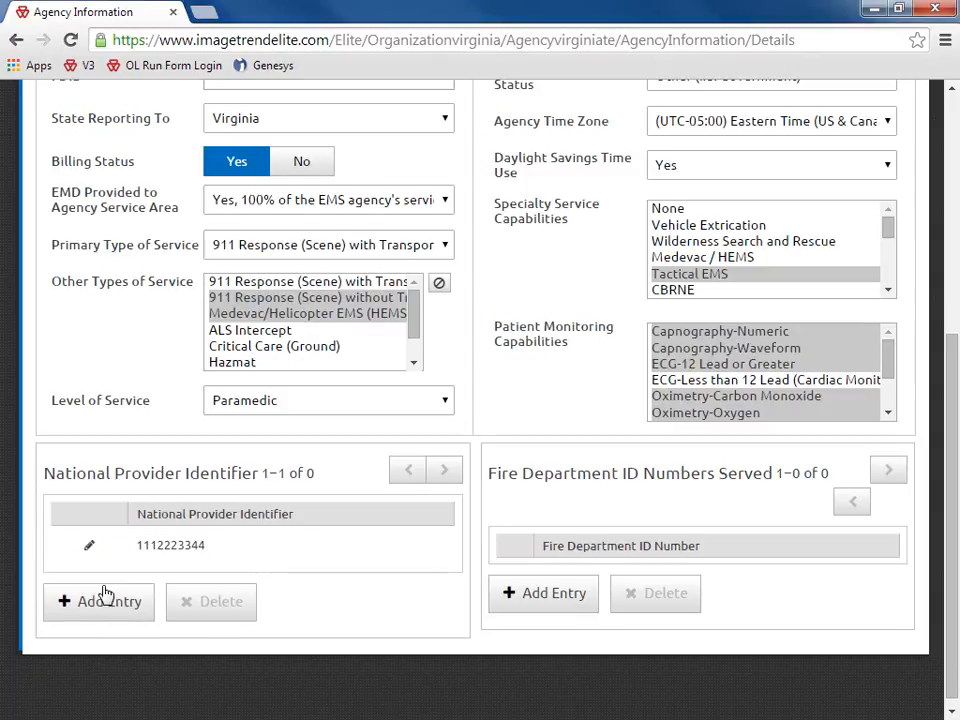
click(236, 557)
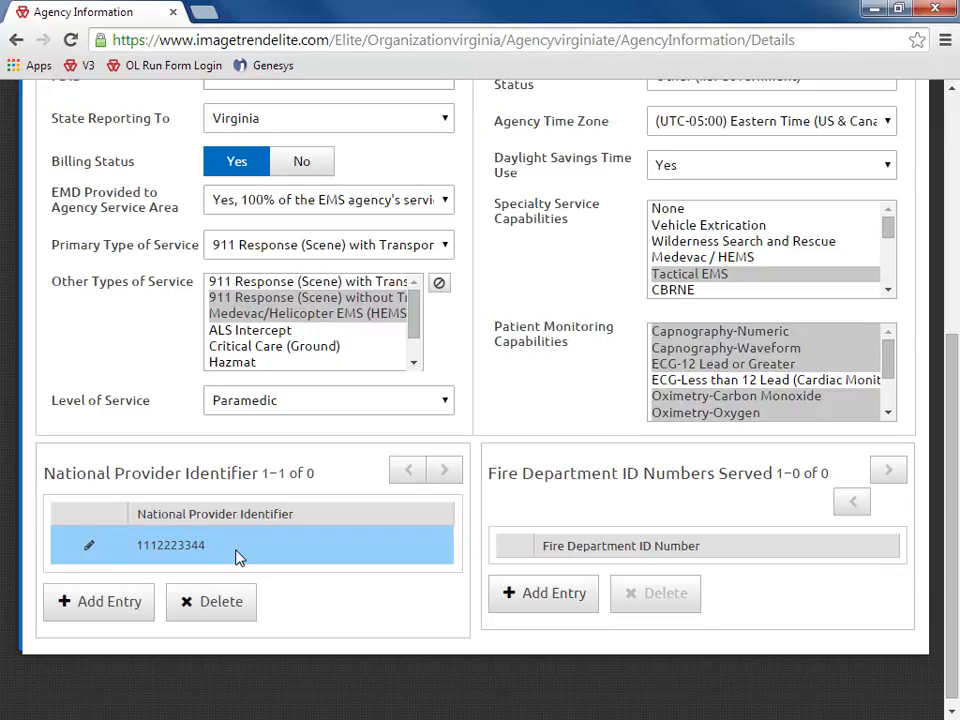
click(217, 606)
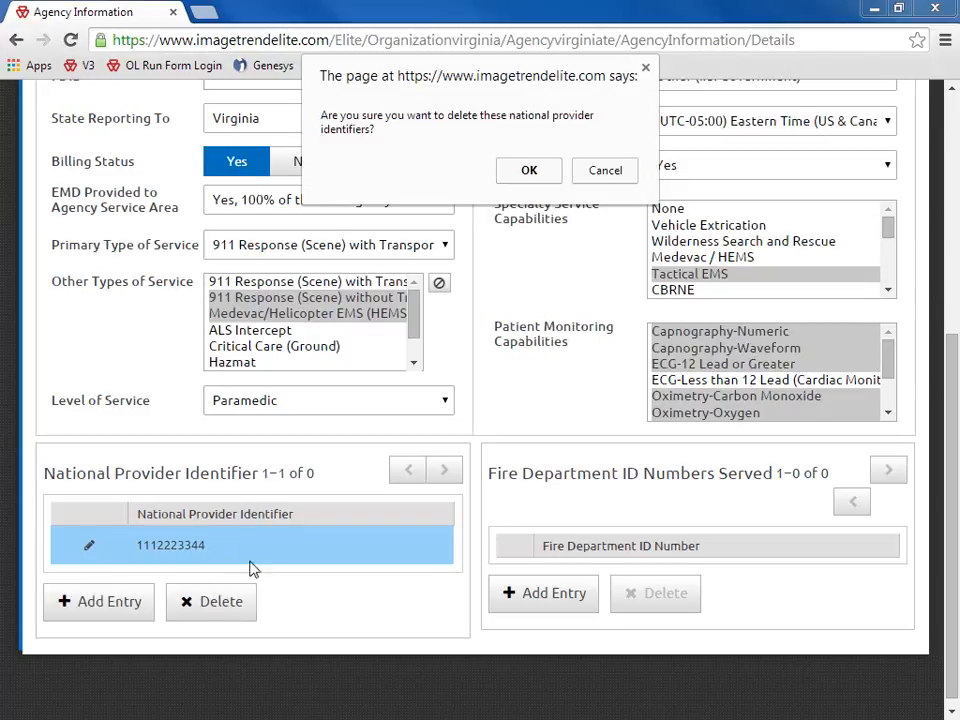
click(527, 172)
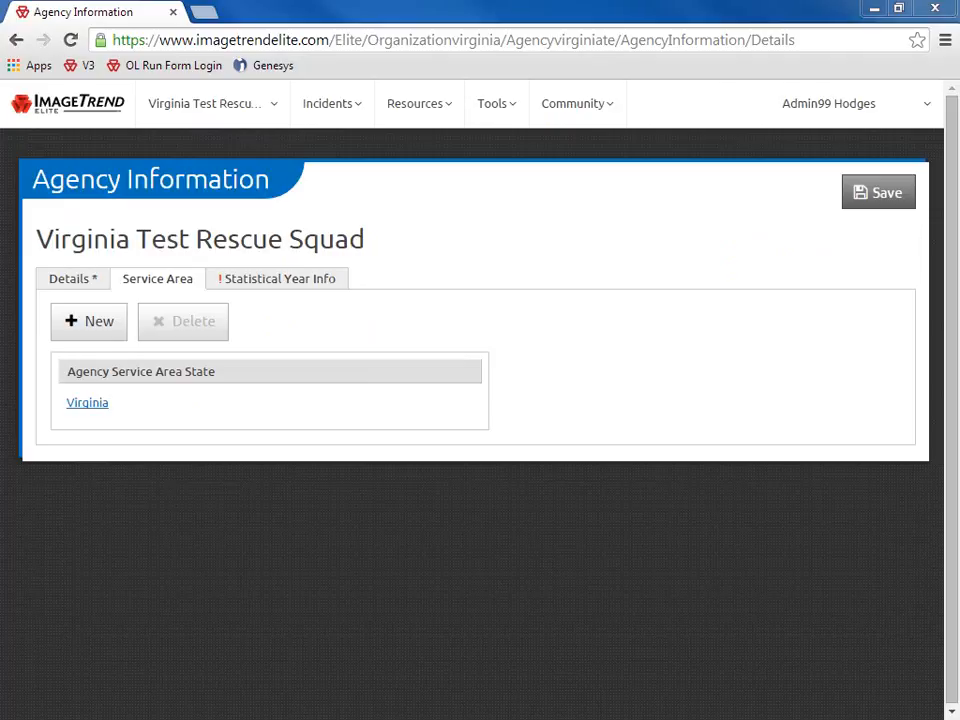
Start a new agency service area with Virginia as the state
click(91, 325)
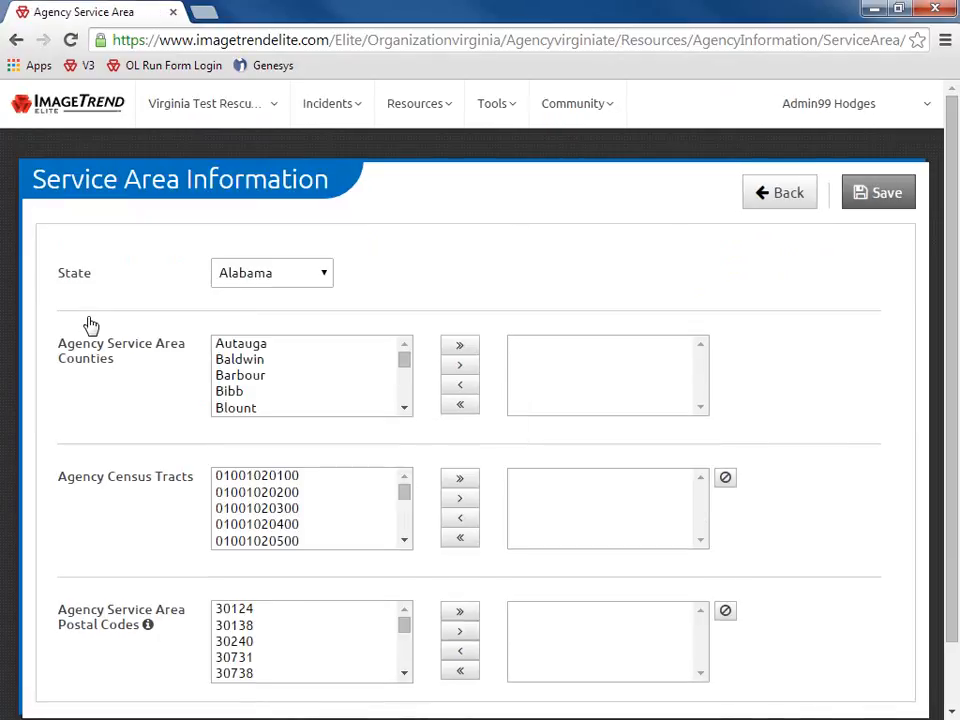
click(326, 278)
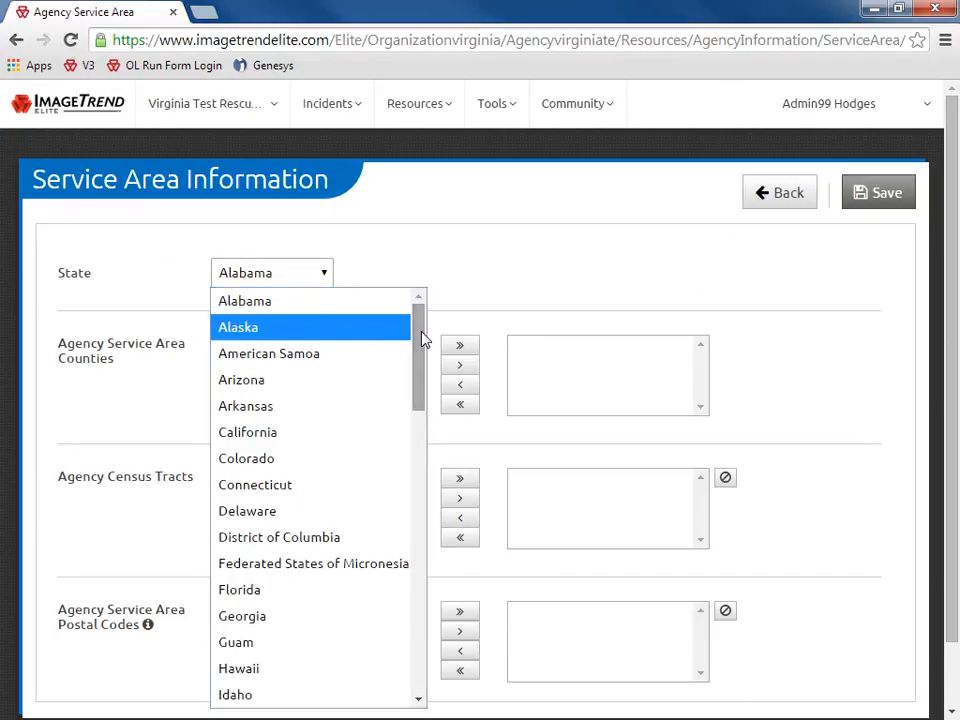
drag(422, 336, 388, 619)
click(329, 594)
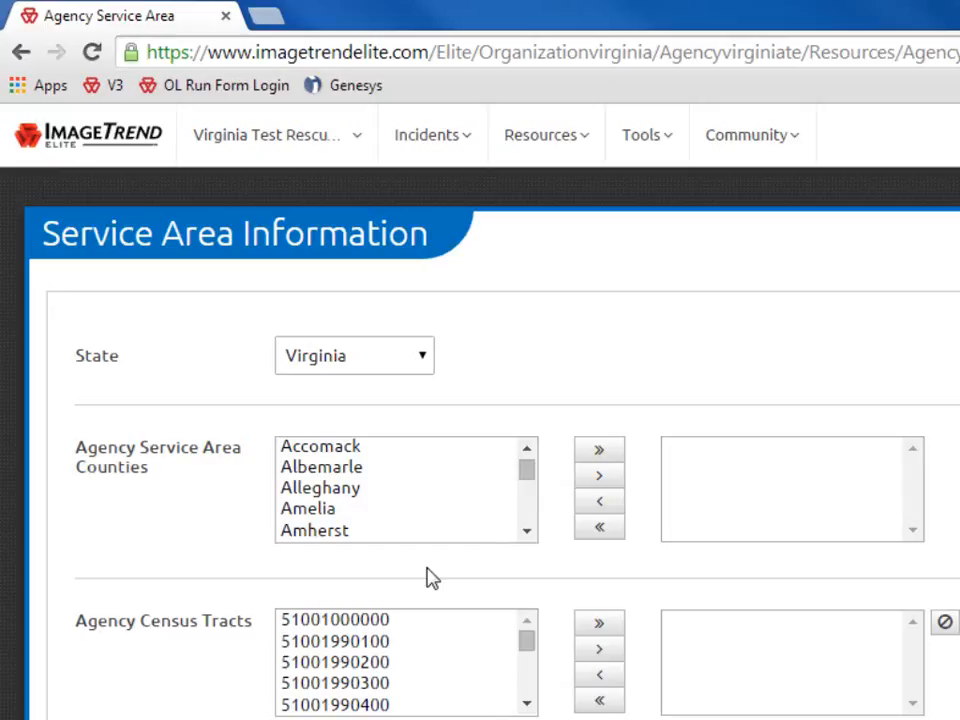
Try moving counties: add all, remove all, then add and remove Accomack
click(605, 453)
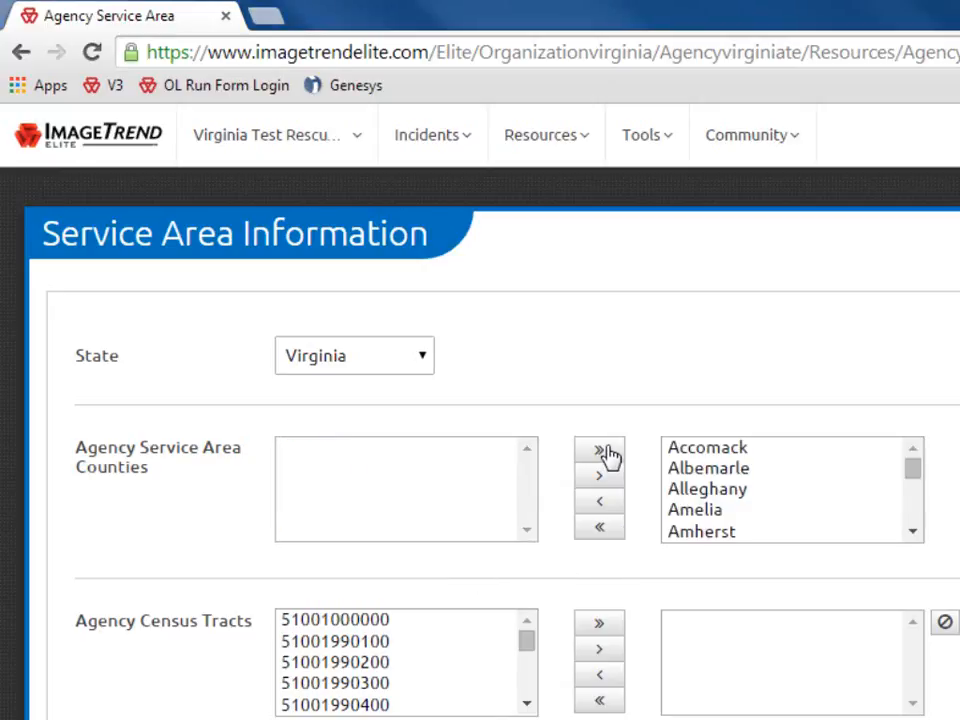
click(603, 528)
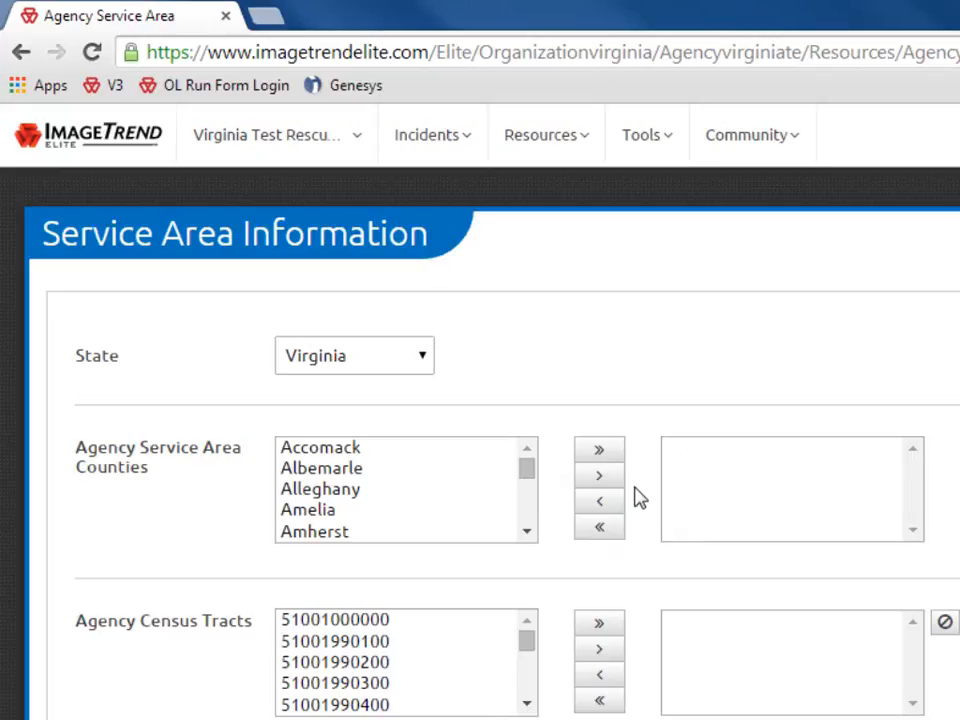
click(340, 456)
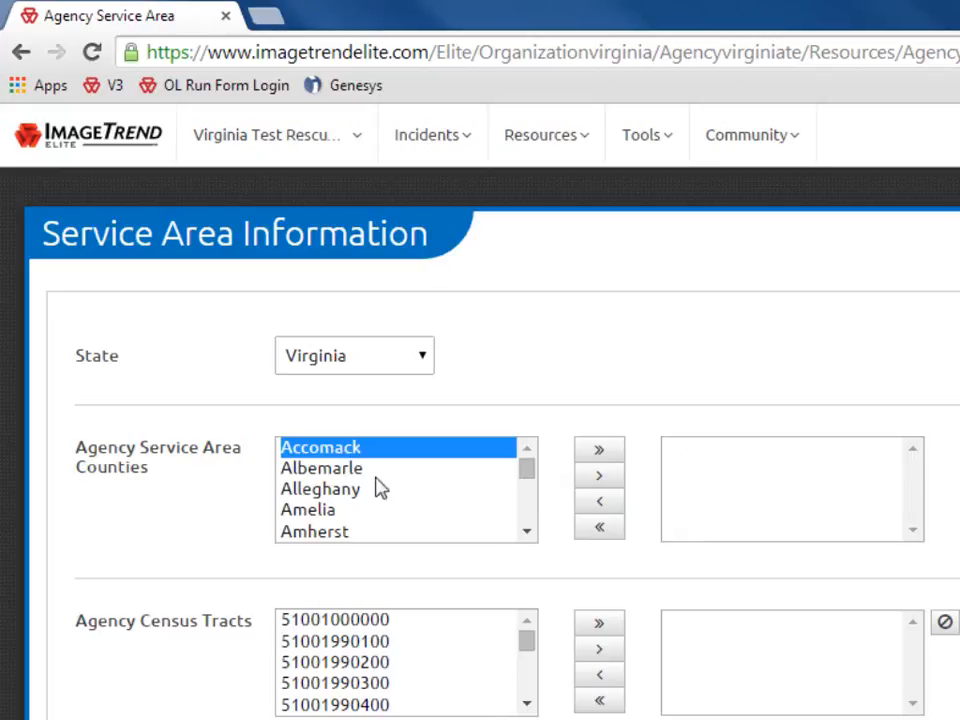
click(601, 476)
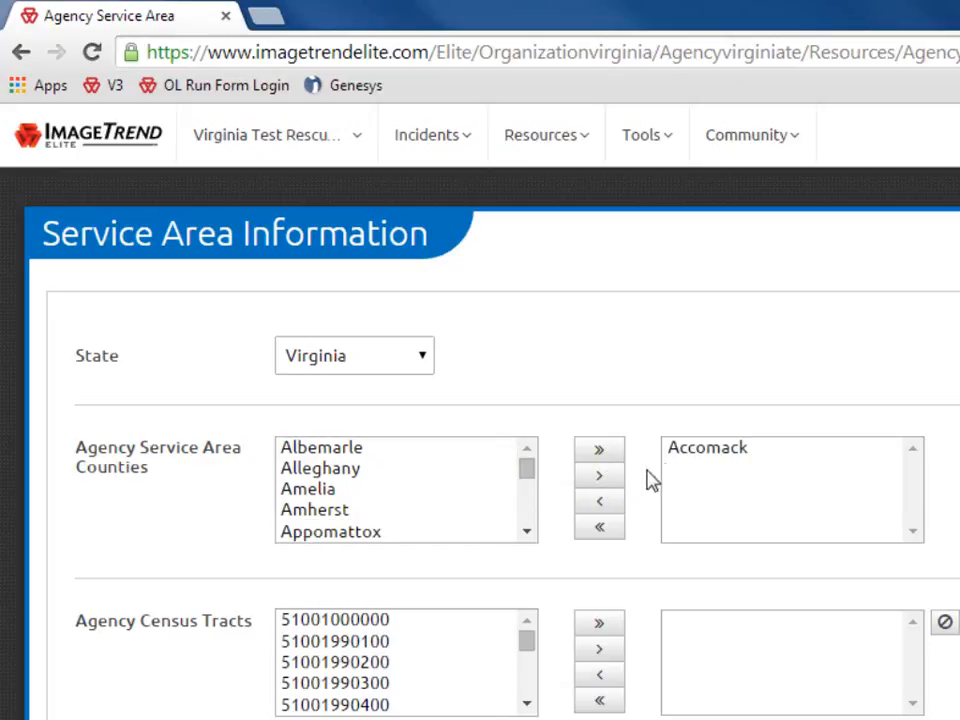
click(709, 455)
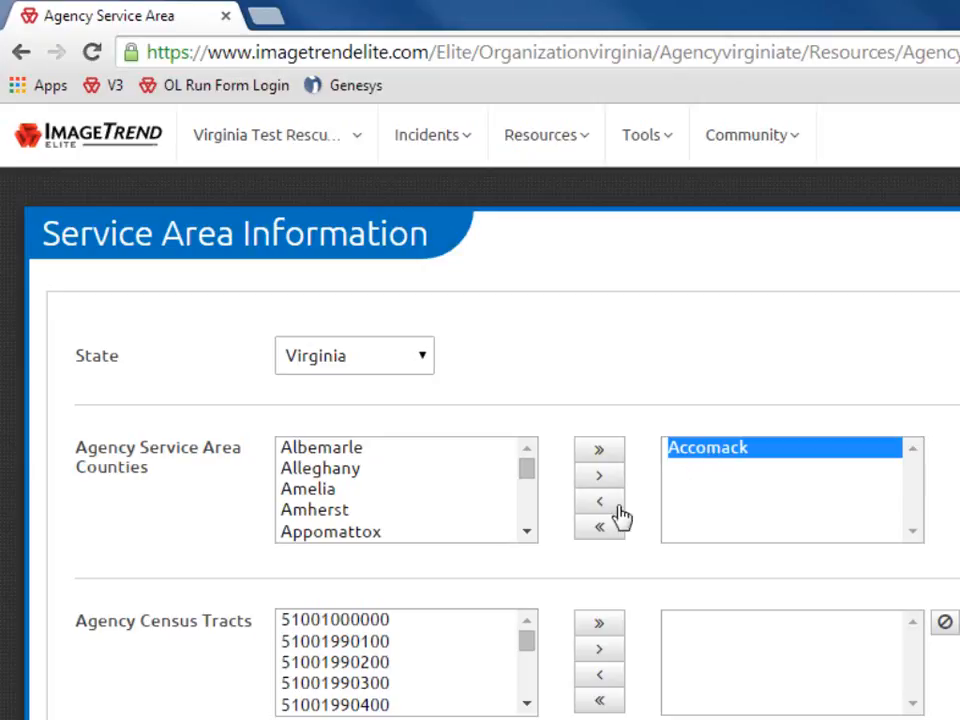
click(598, 502)
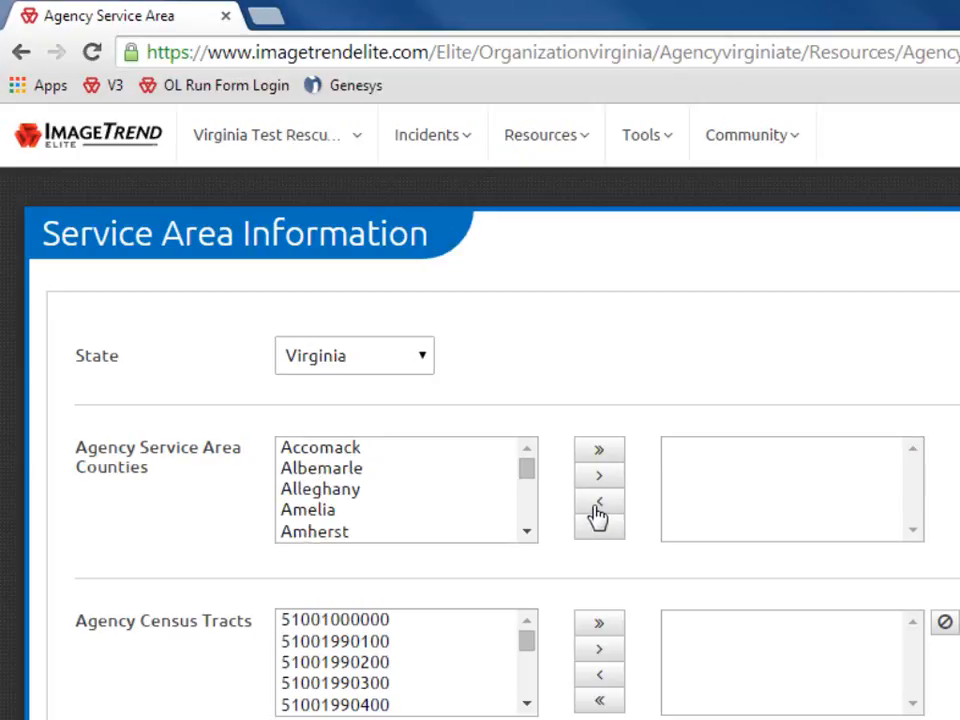
Add Accomack, Alleghany and Amherst, then remove Accomack and Amherst, leaving Alleghany
click(360, 452)
ctrl+click(360, 490)
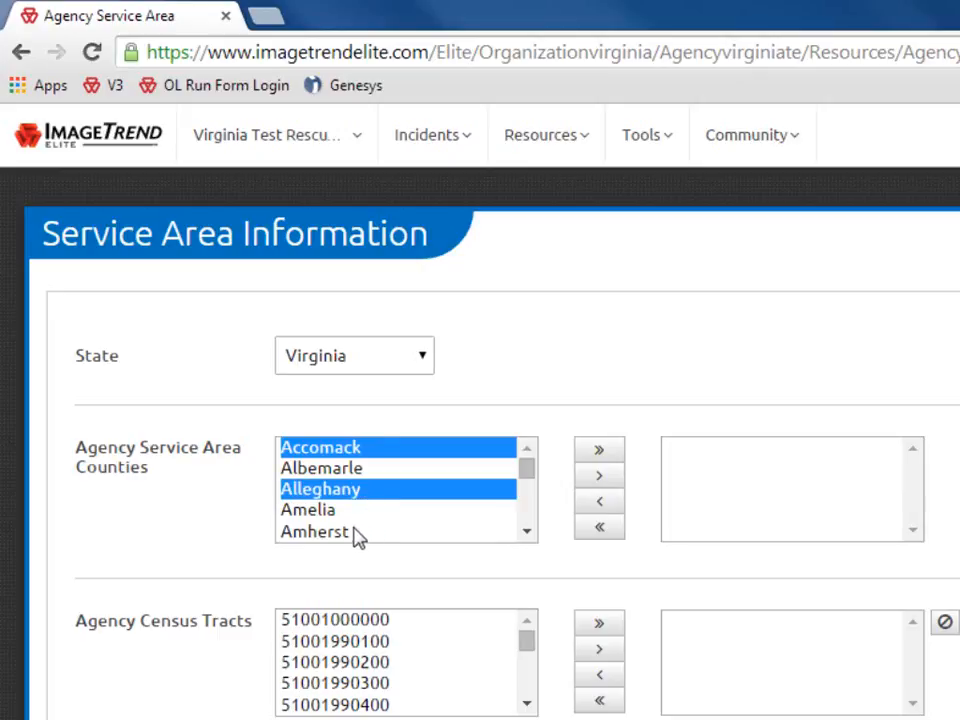
ctrl+click(354, 532)
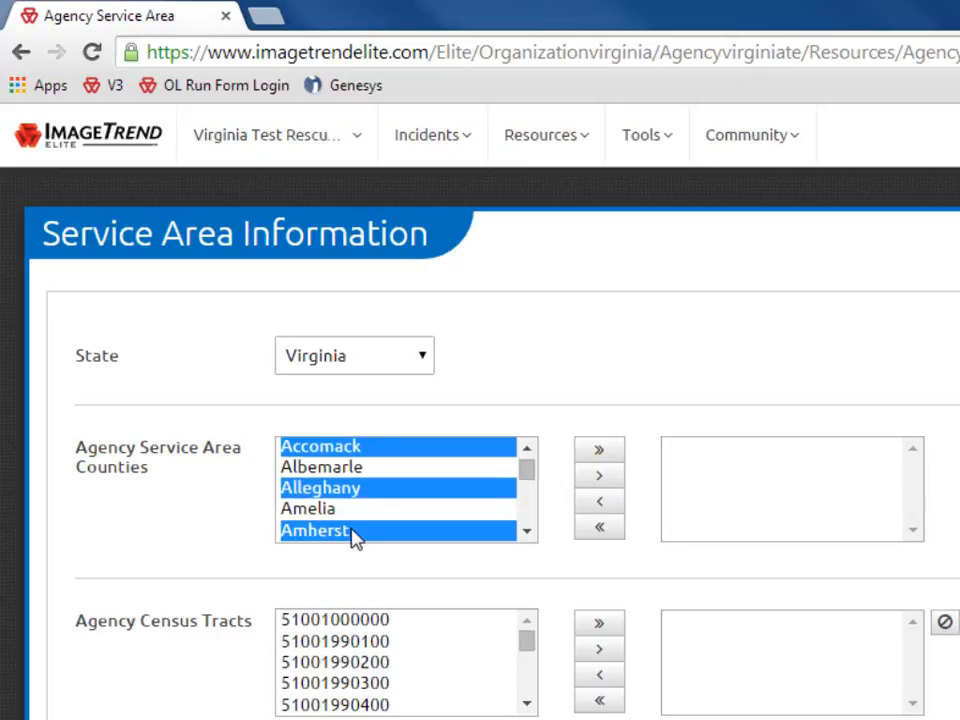
click(594, 479)
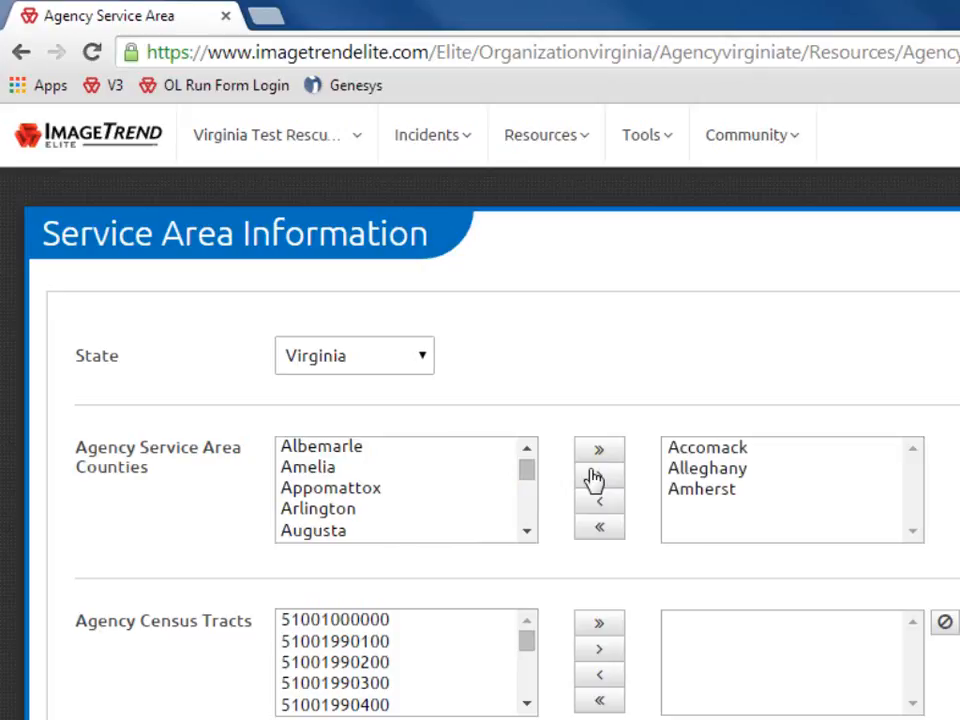
click(727, 497)
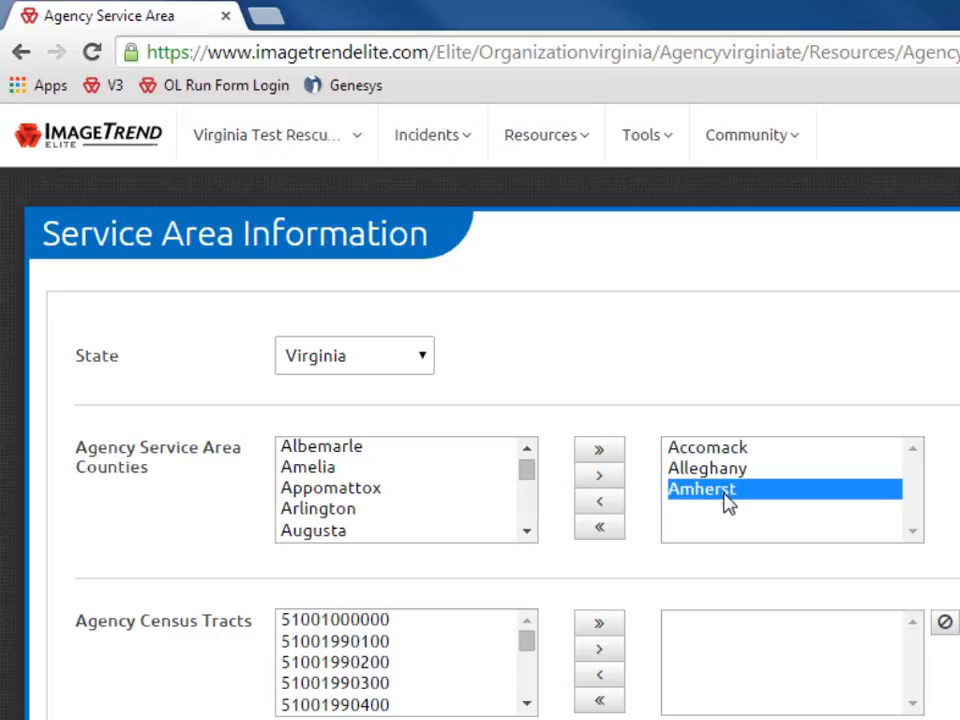
ctrl+click(731, 452)
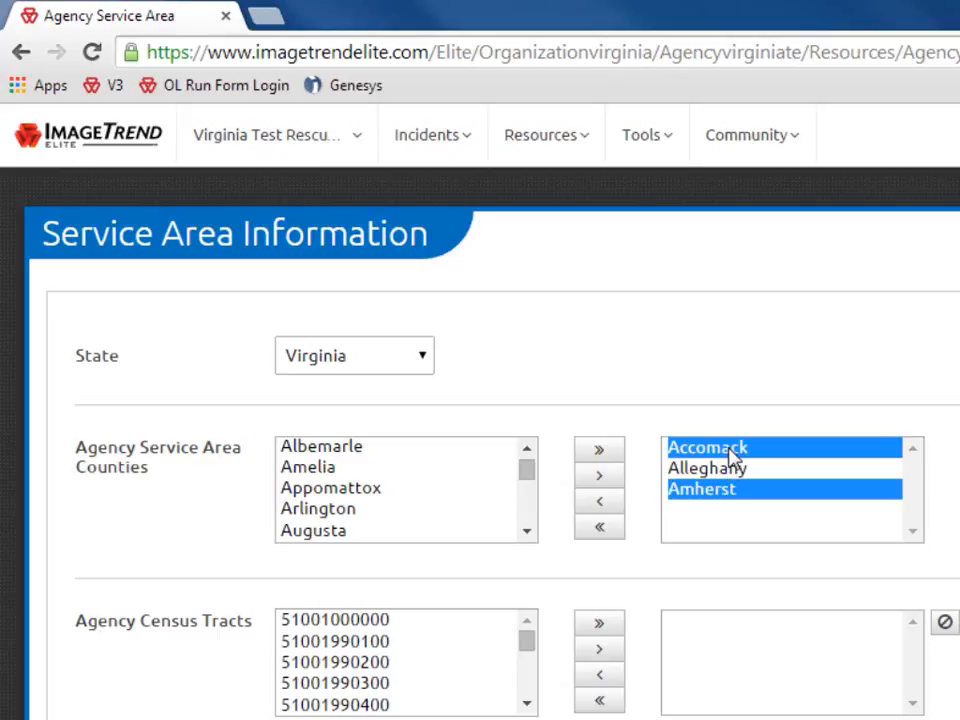
click(601, 503)
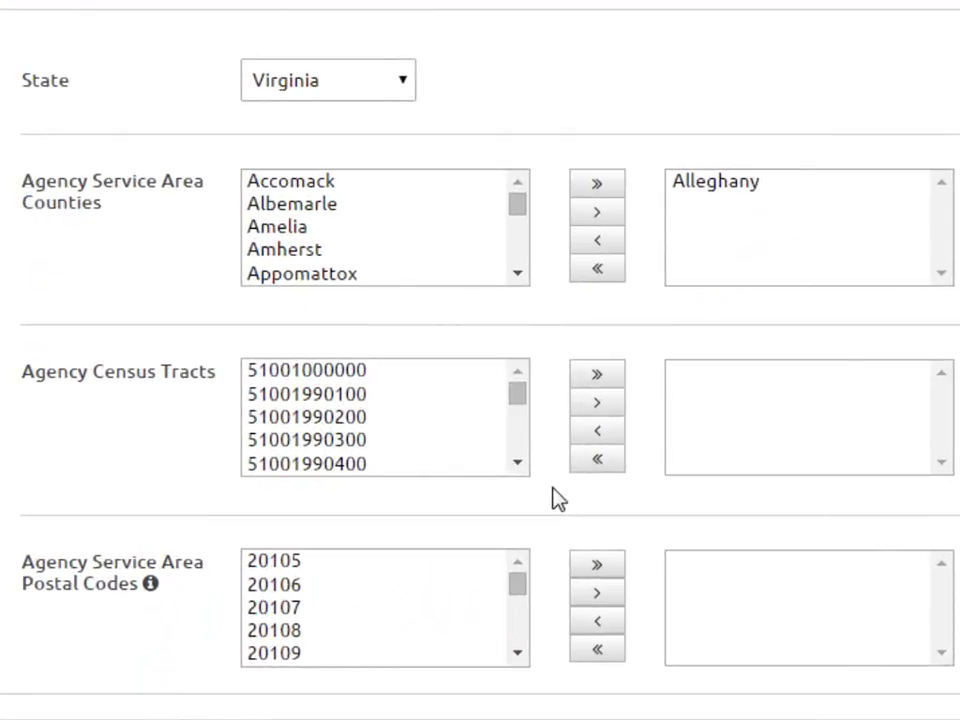
click(435, 570)
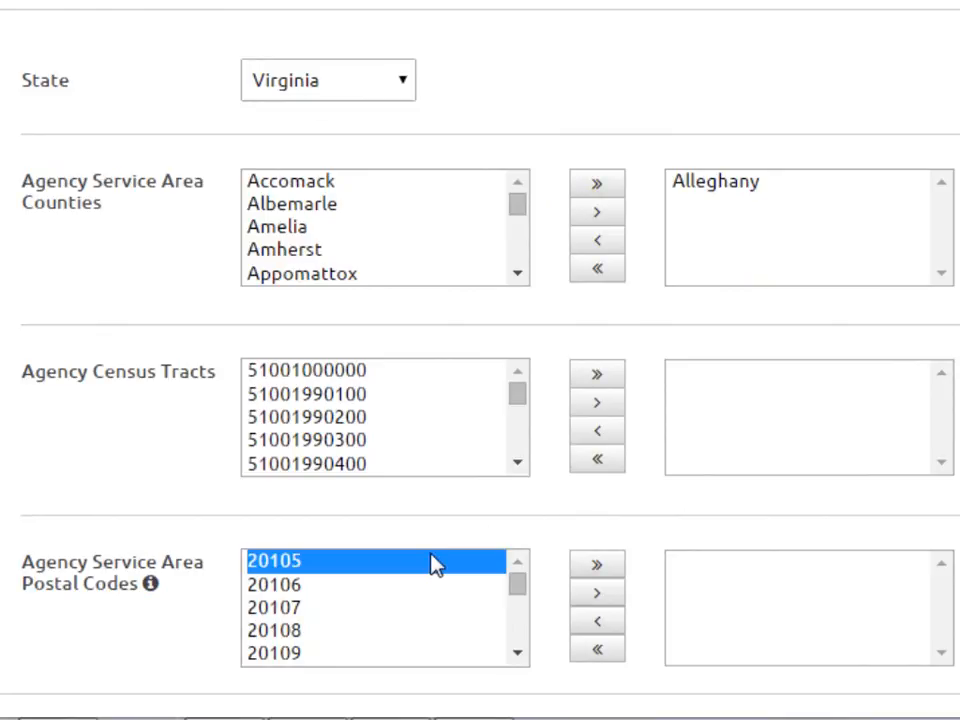
text(23059)
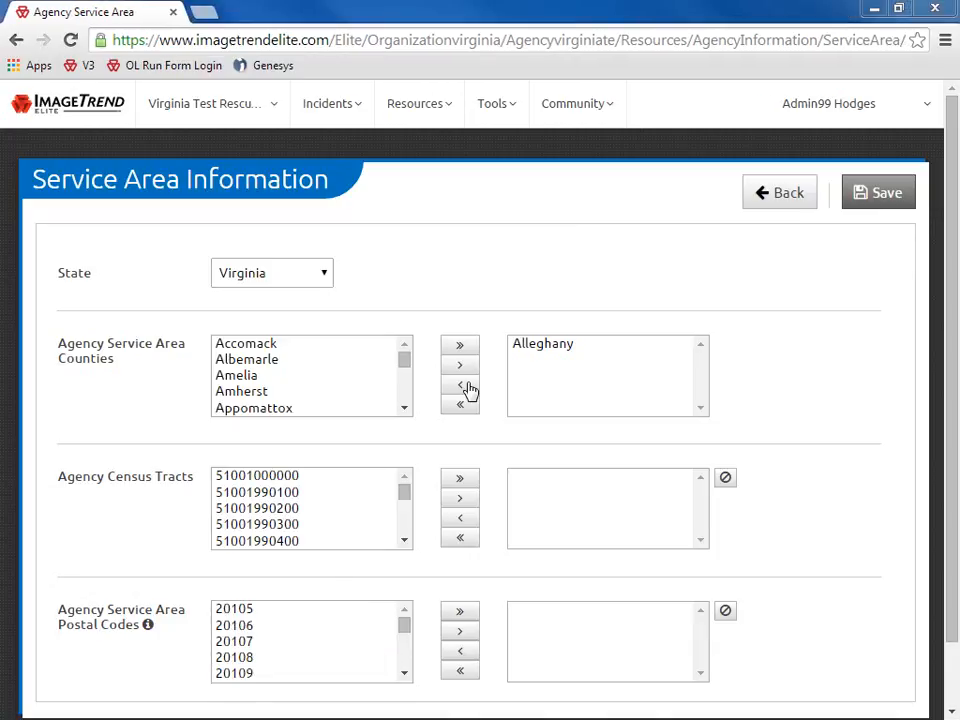
Go back, start a new Statistical Year Info entry, then return to the dashboard
click(769, 197)
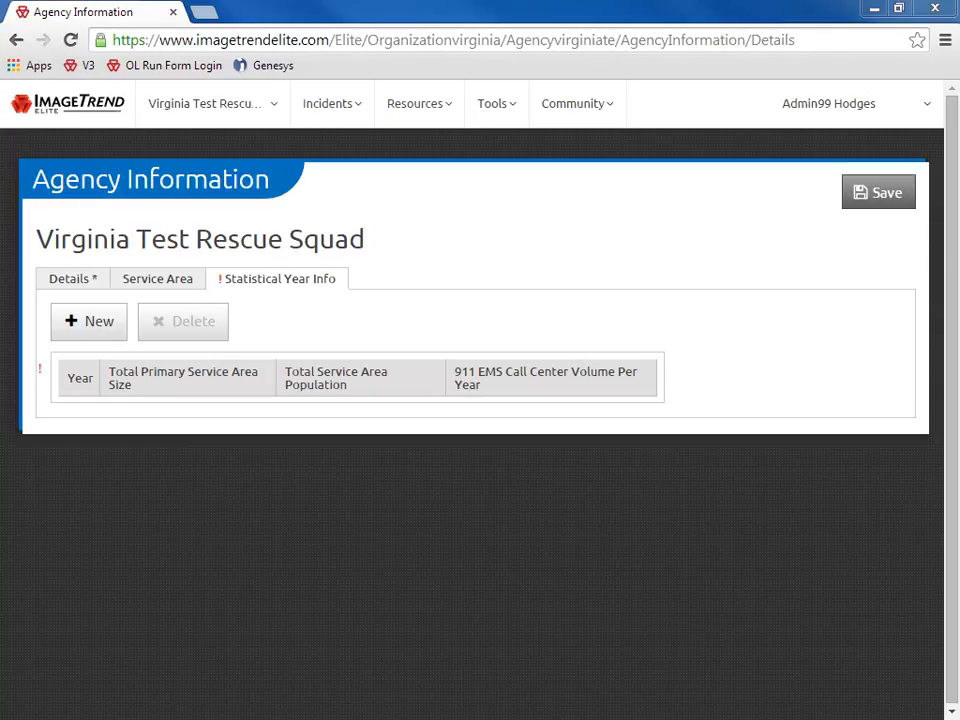
click(92, 327)
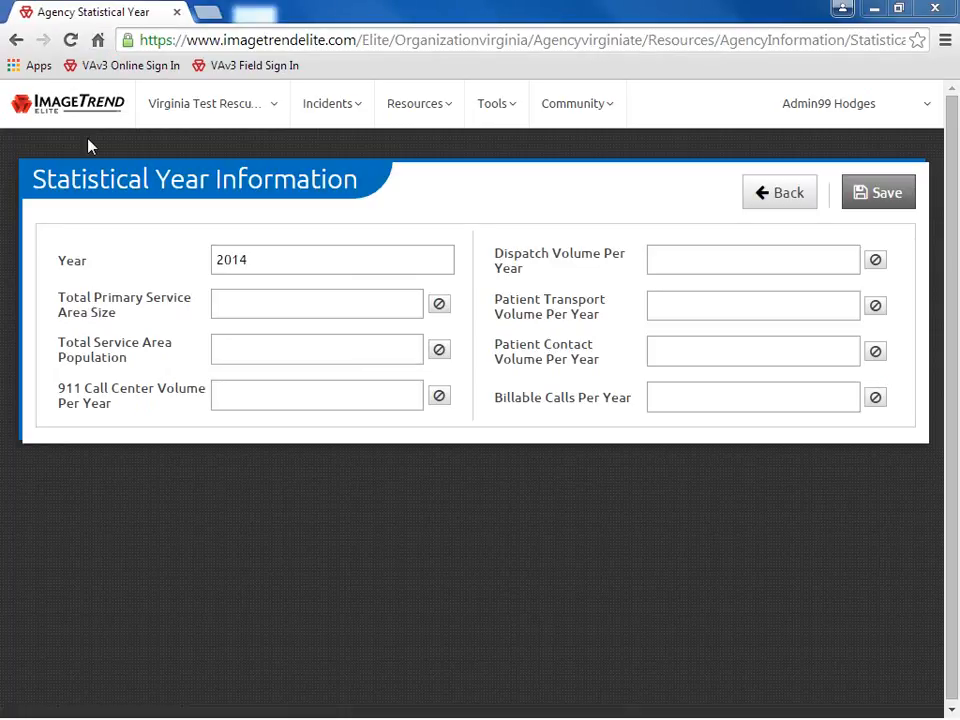
click(77, 110)
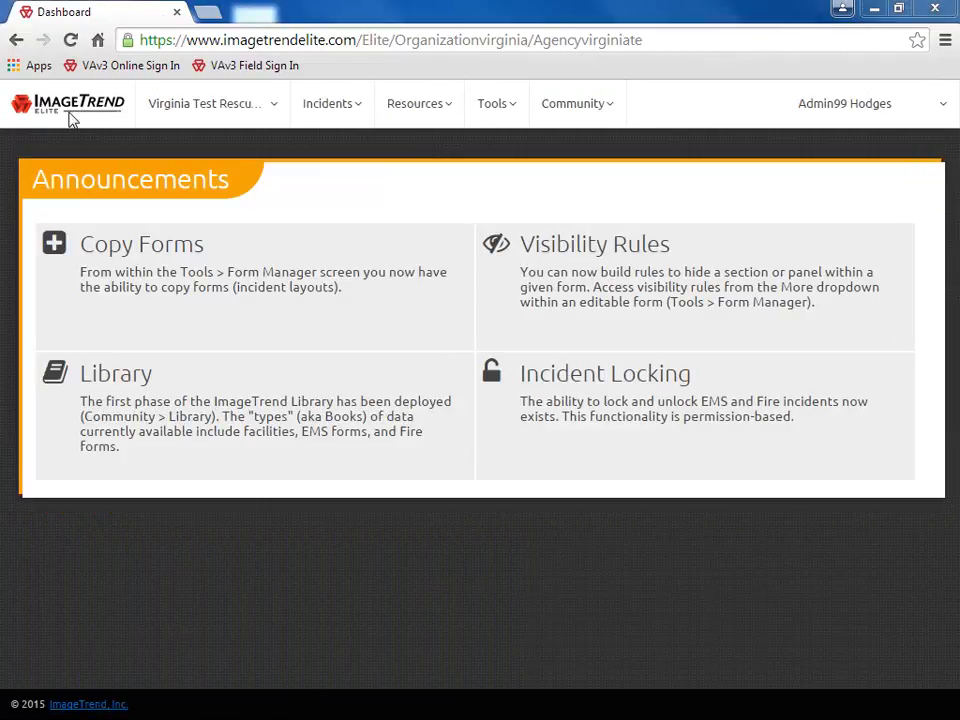
Go to the agency's Users list and start a new user
click(268, 116)
click(292, 190)
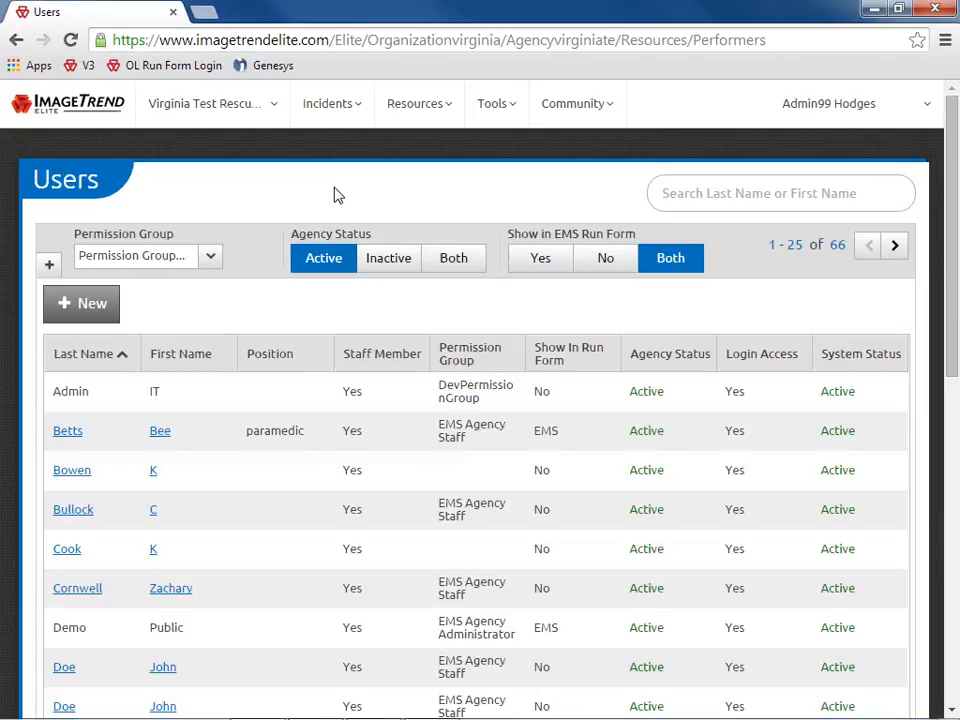
click(86, 308)
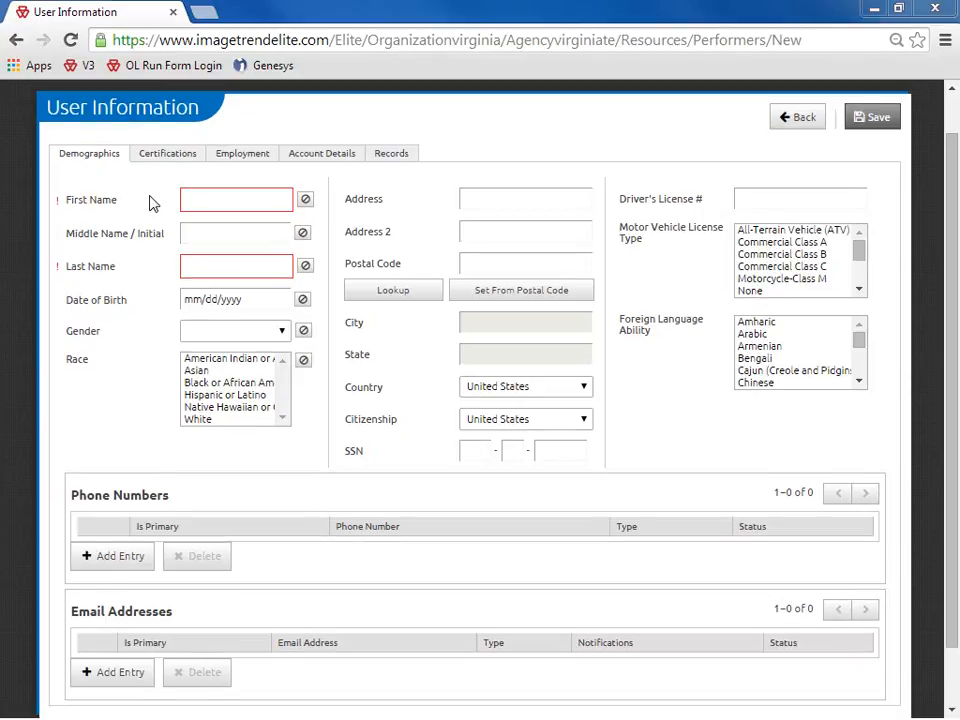
Enter the new user's first and last name, birth date 01/01/1970, and driver's license number
click(186, 199)
click(238, 268)
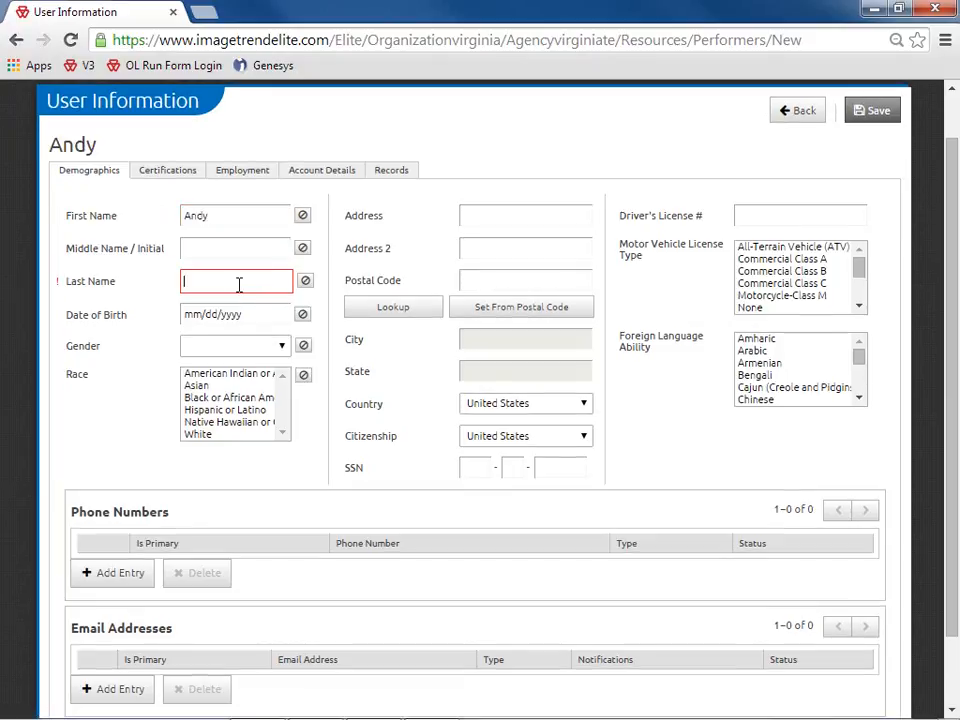
key(Tab)
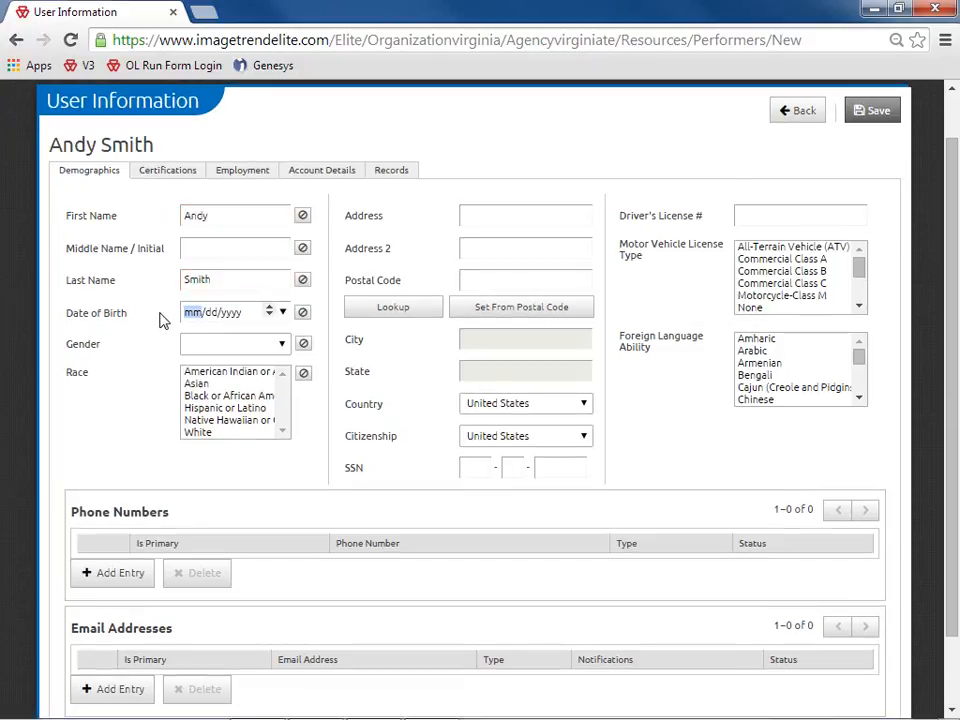
text(01/01/)
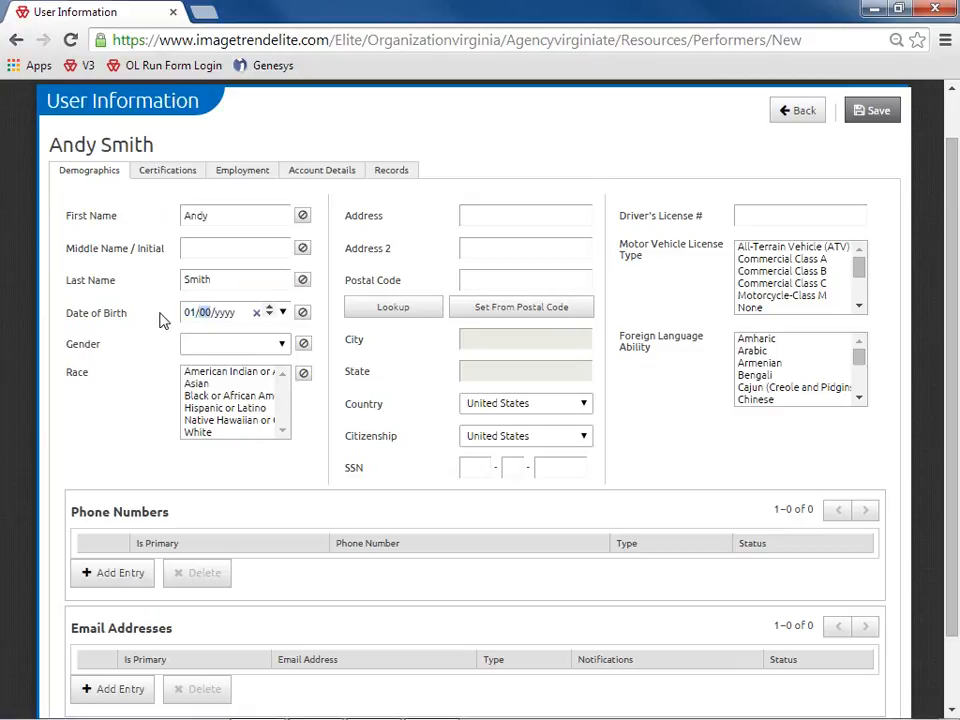
text(1970)
click(754, 216)
text(T0)
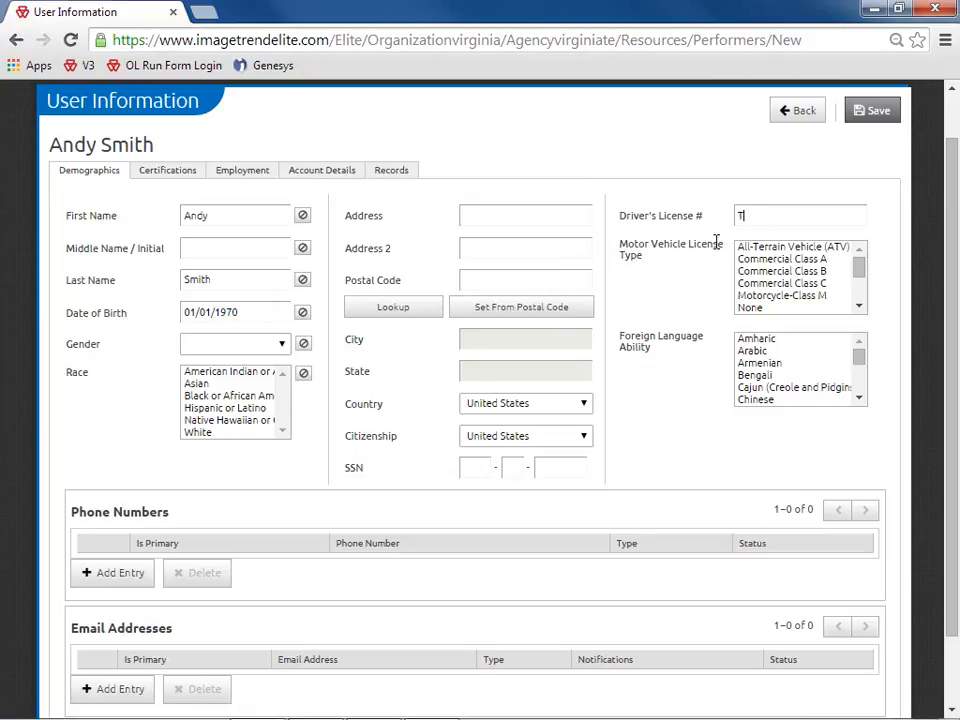
text(0000000)
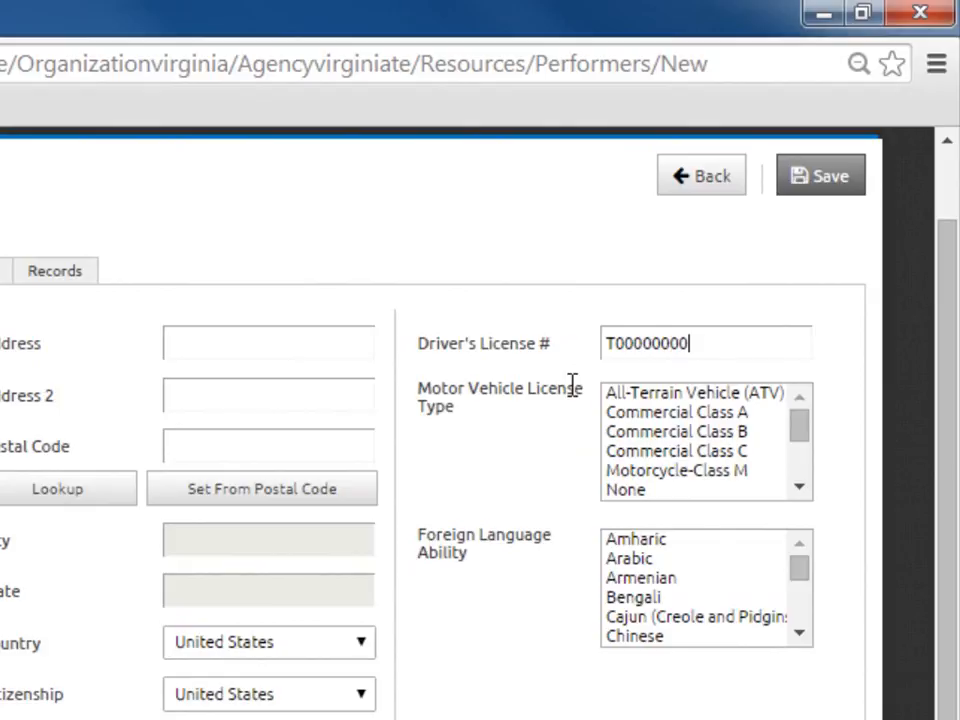
Select Commercial Class A and Motorcycle-Class M license types, dropping Commercial Class C
click(645, 424)
ctrl+click(648, 452)
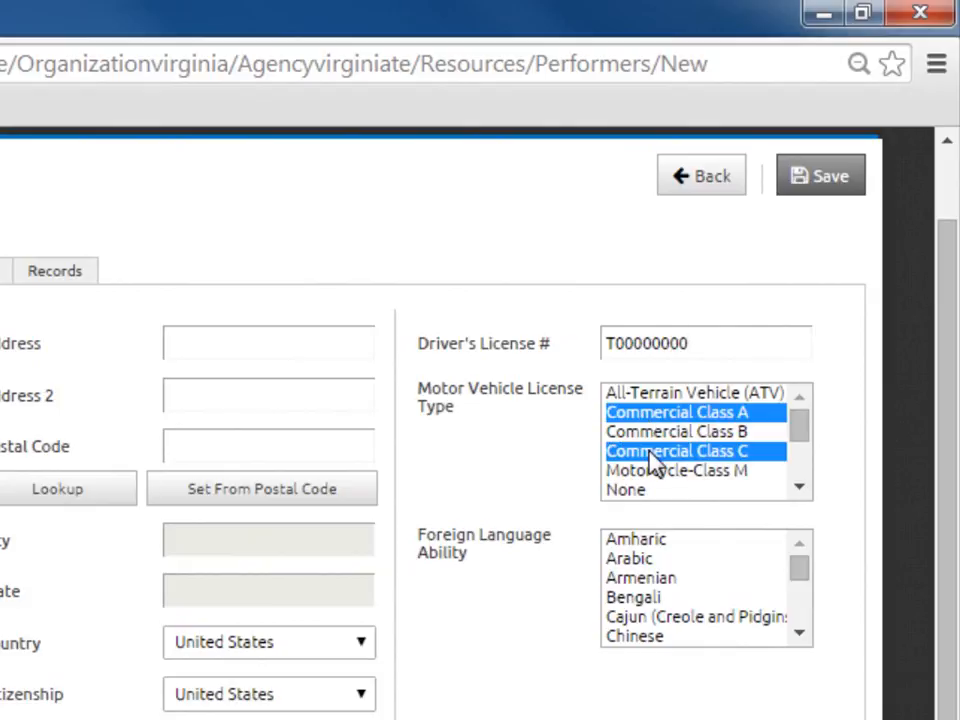
ctrl+click(650, 471)
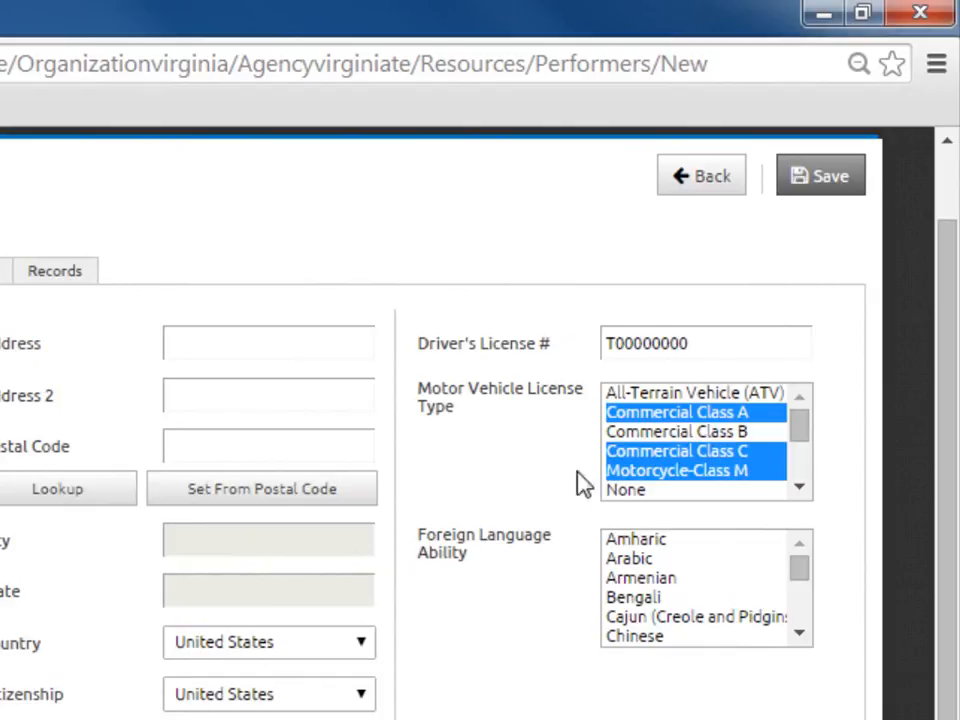
ctrl+click(640, 452)
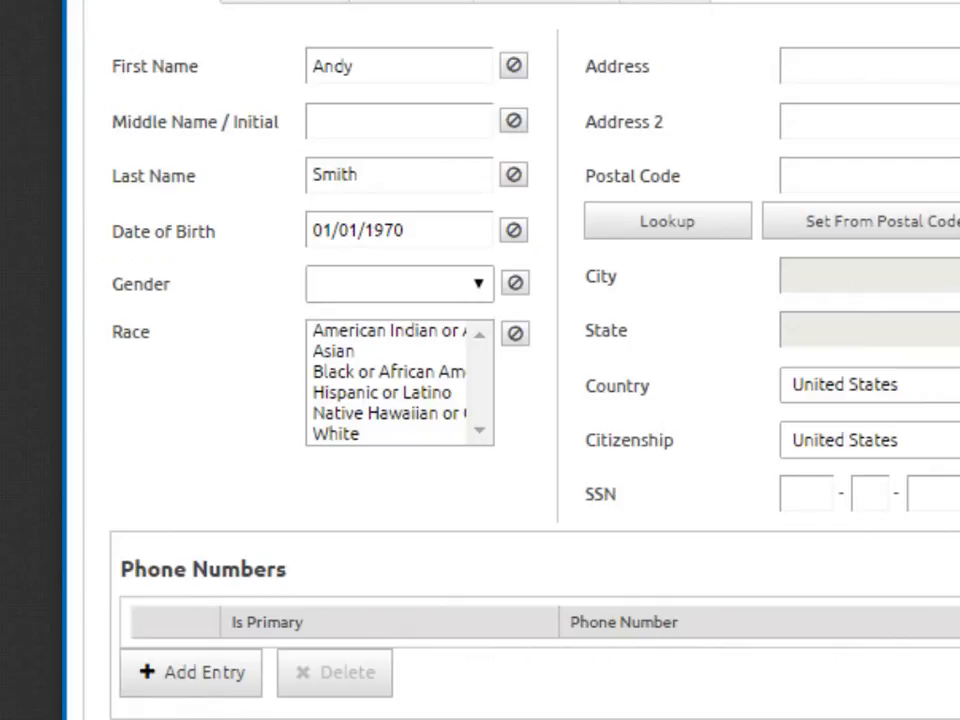
Clear the Date of Birth and spin its month down and back up to 01
mouse_move(470, 231)
click(434, 234)
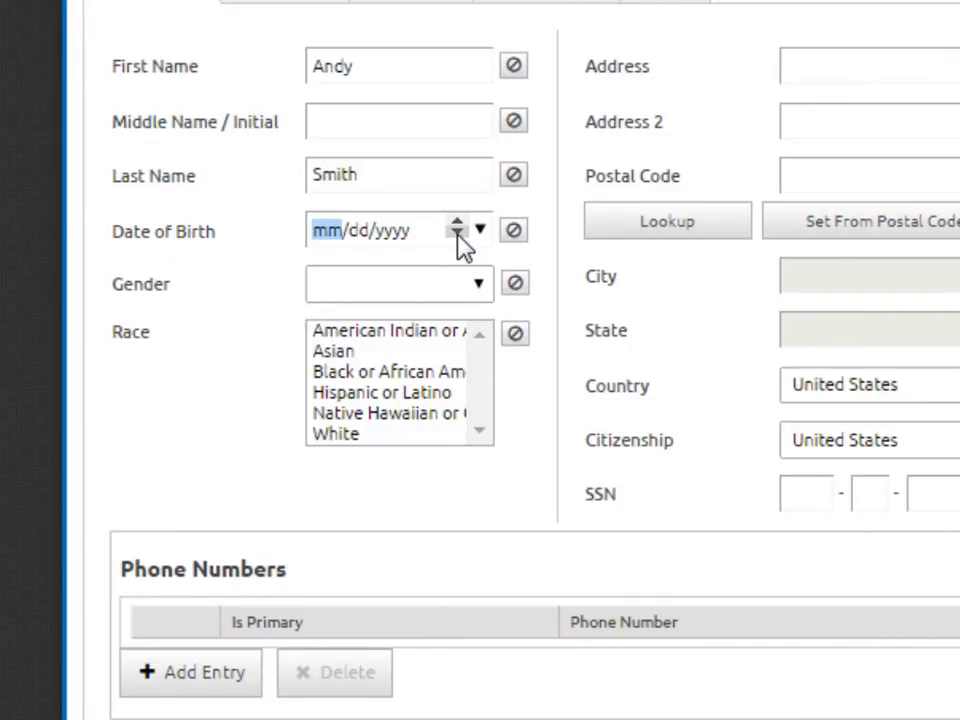
click(457, 236)
click(457, 236)
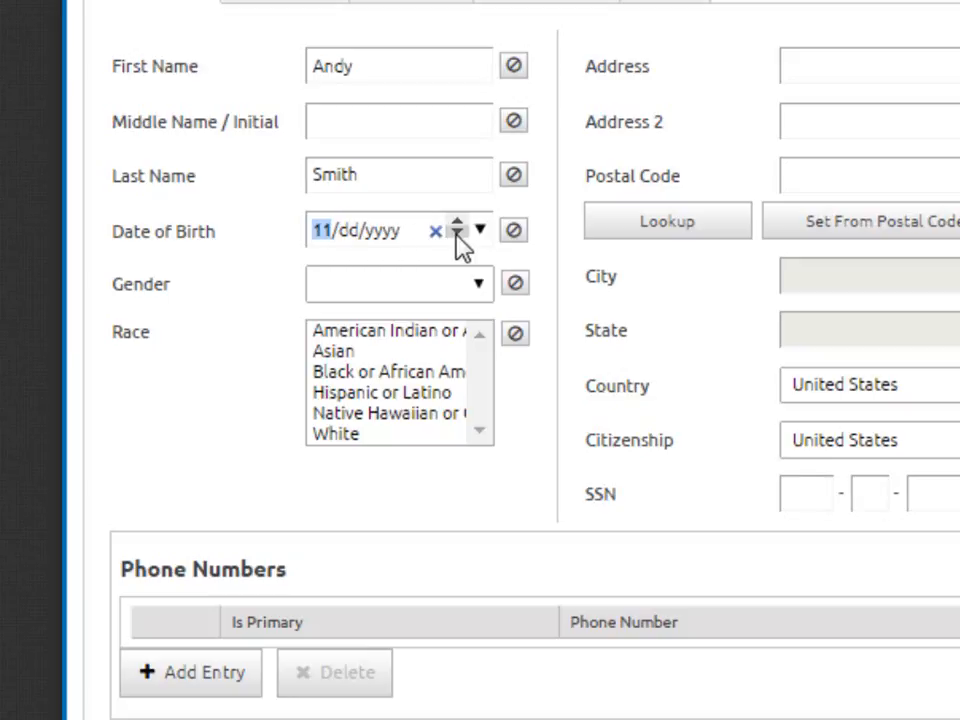
click(457, 236)
click(457, 223)
click(457, 223)
click(457, 223)
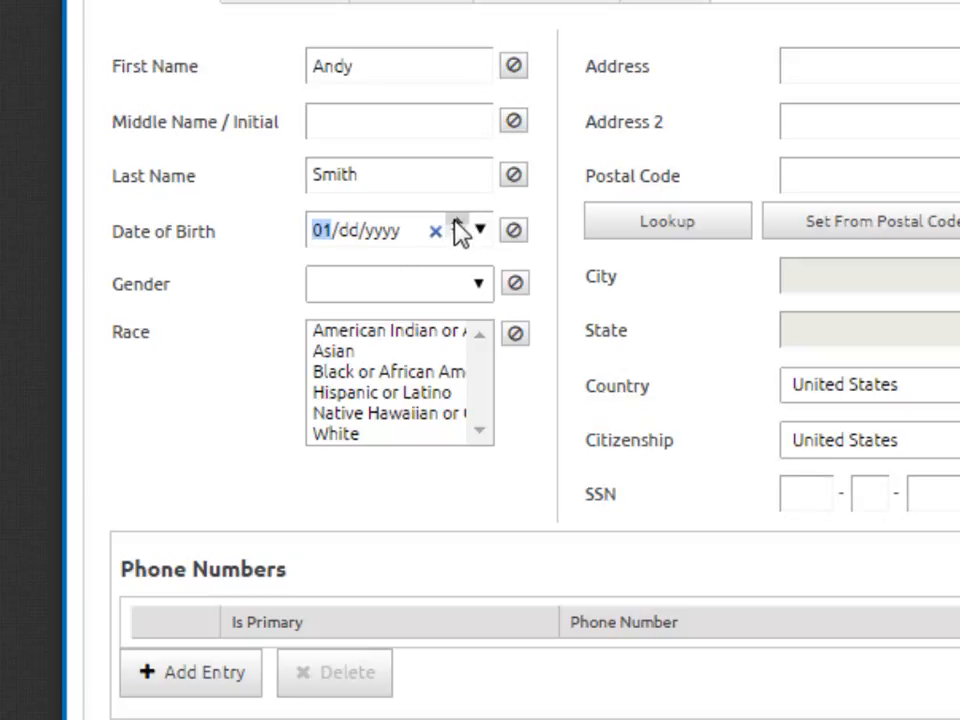
Spin the birth day down and back up to 01
click(344, 240)
click(457, 236)
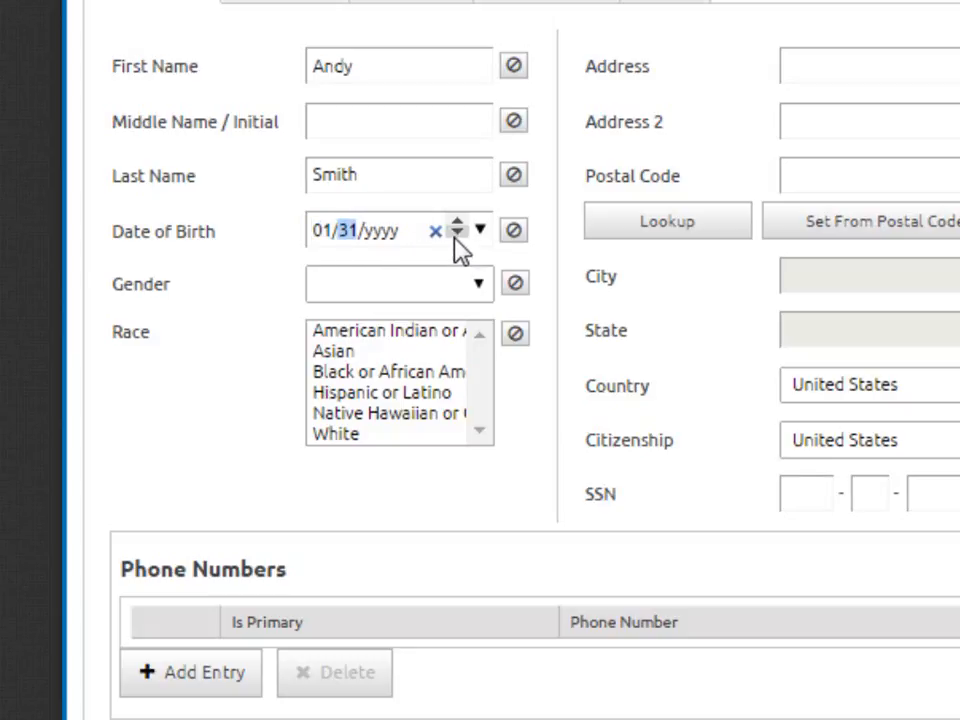
click(457, 236)
click(457, 236)
click(457, 223)
click(457, 223)
click(457, 223)
Spin the birth year up and down, ending at 2013
click(388, 240)
click(455, 233)
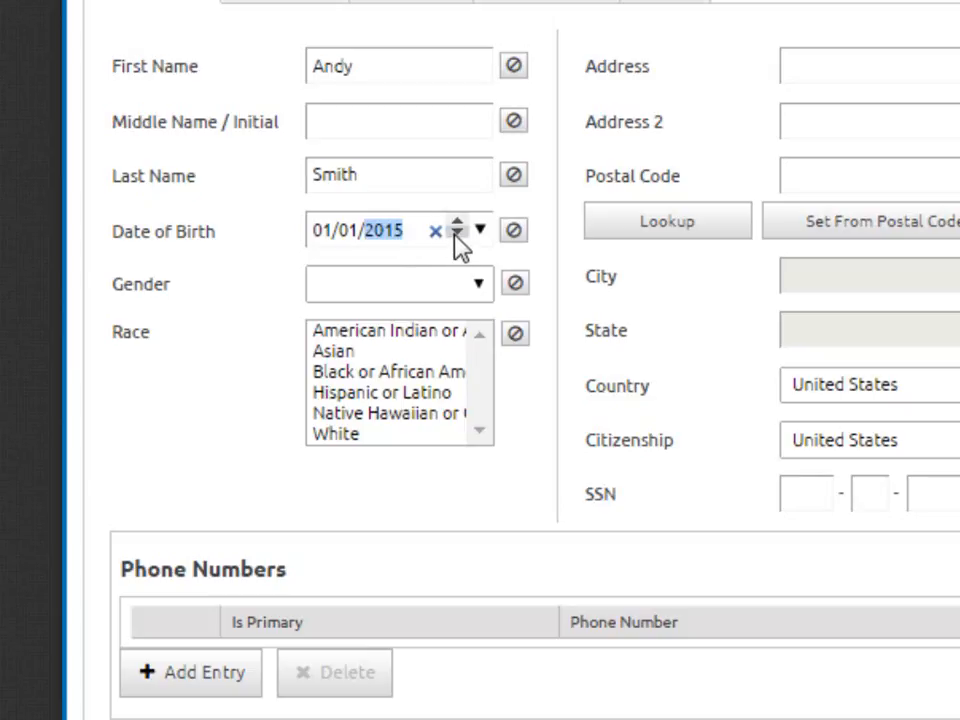
click(457, 223)
click(457, 224)
click(457, 237)
click(457, 237)
click(457, 237)
click(457, 237)
Use the Date of Birth calendar's month-year view to jump to January 2008
click(480, 232)
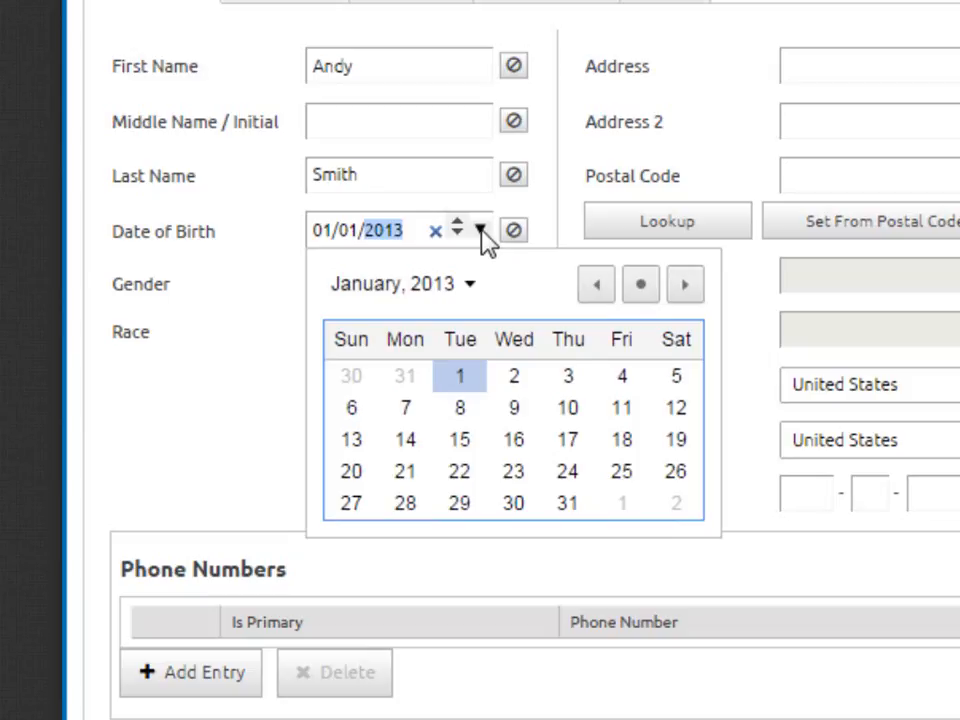
click(470, 287)
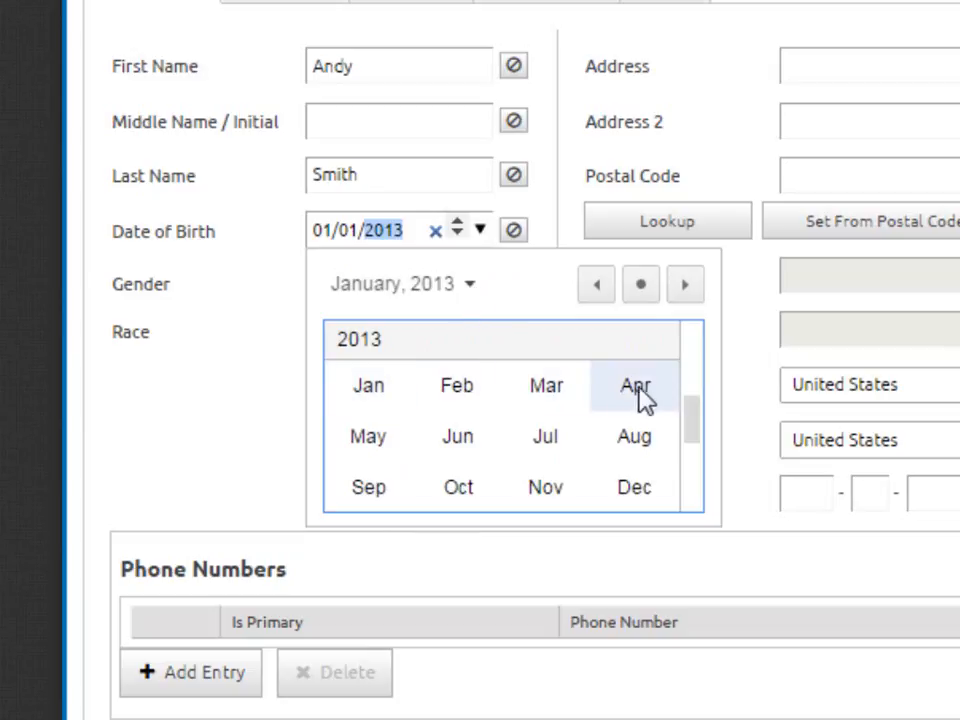
click(690, 335)
scroll(697, 347, up, 3)
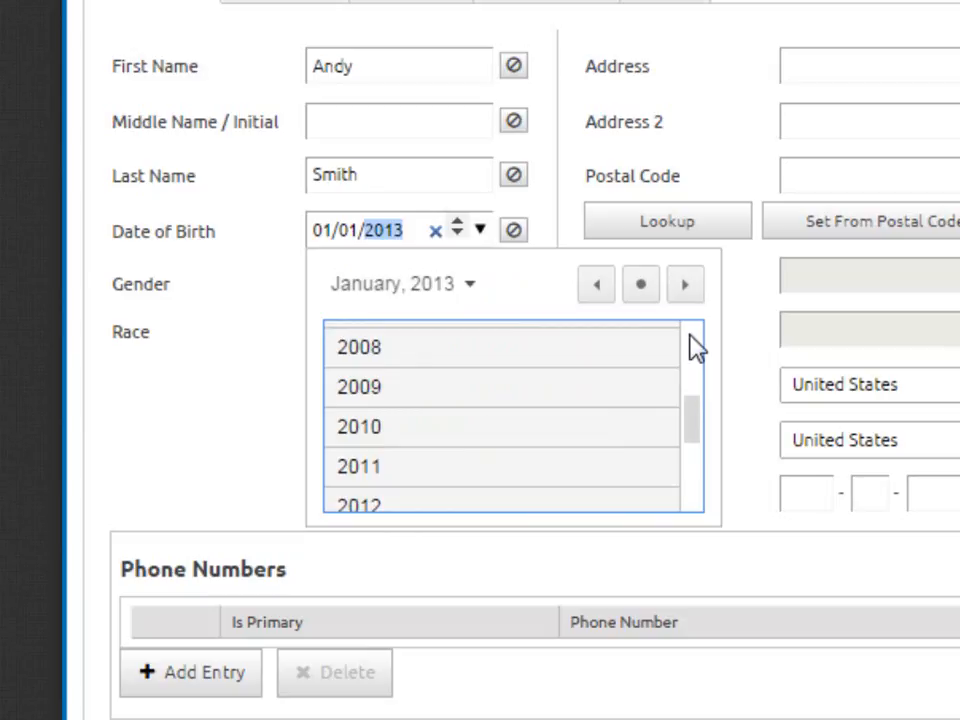
click(625, 358)
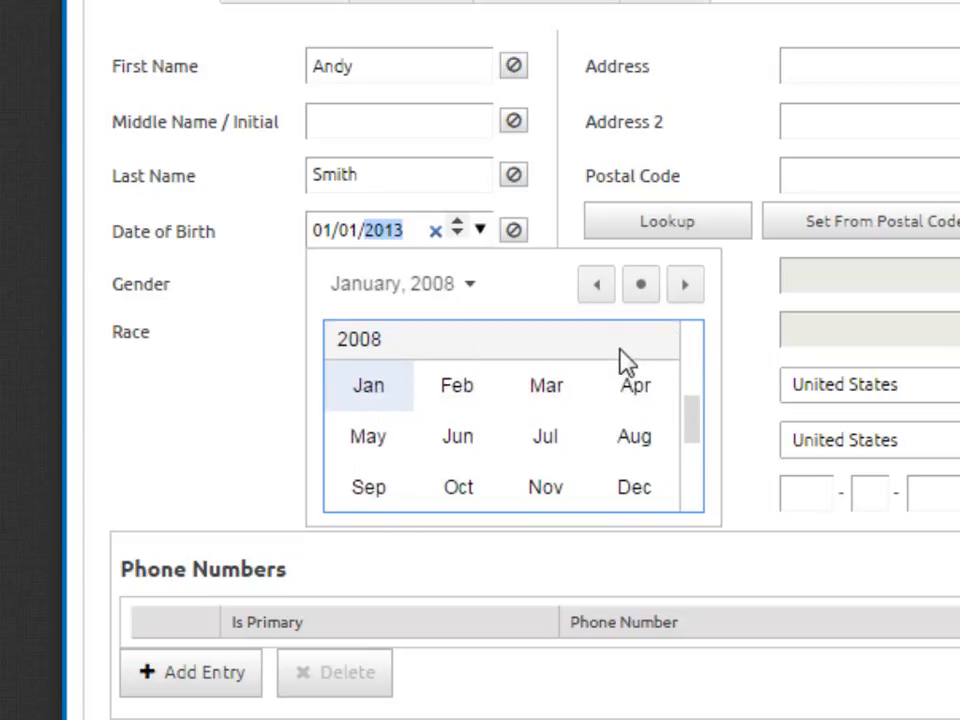
click(378, 390)
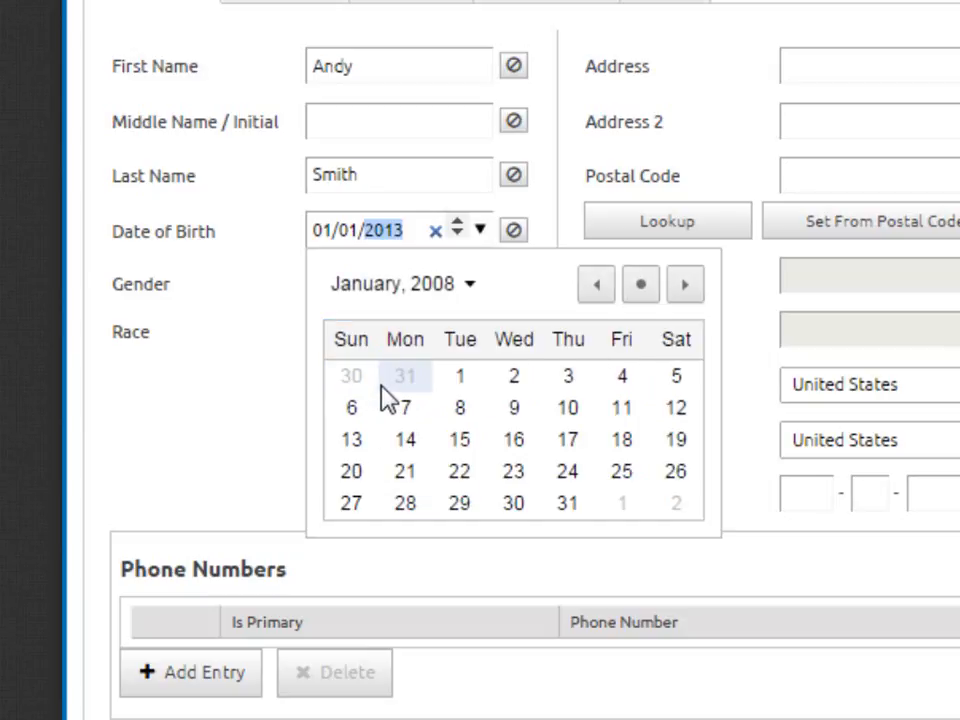
Browse the calendar back to October 2007 and forward again, then pick 01/11/2008
click(594, 287)
click(594, 287)
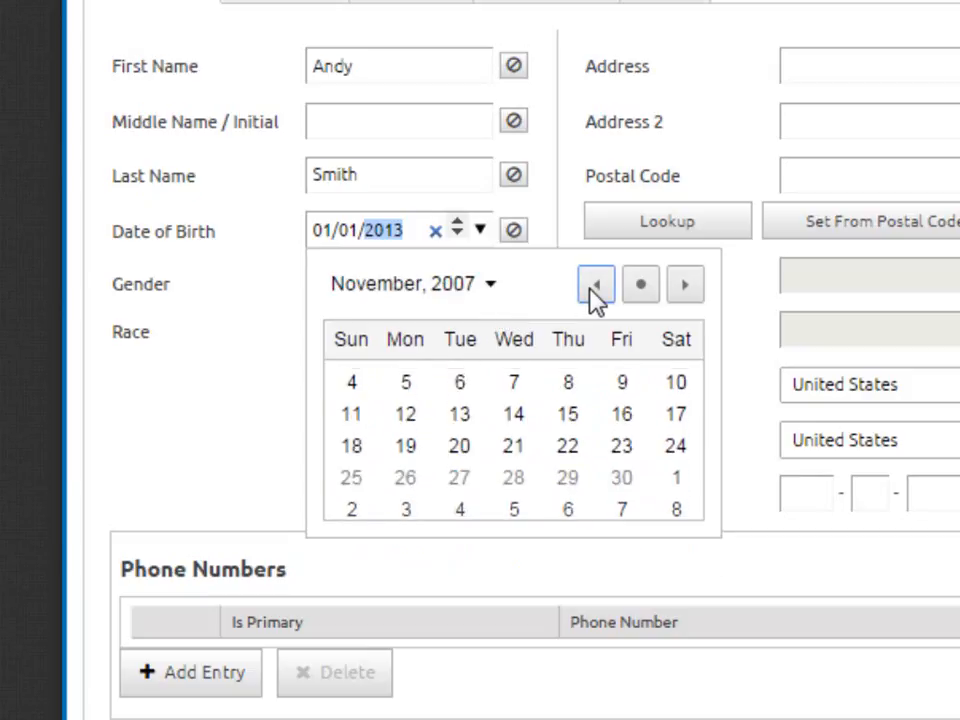
click(594, 287)
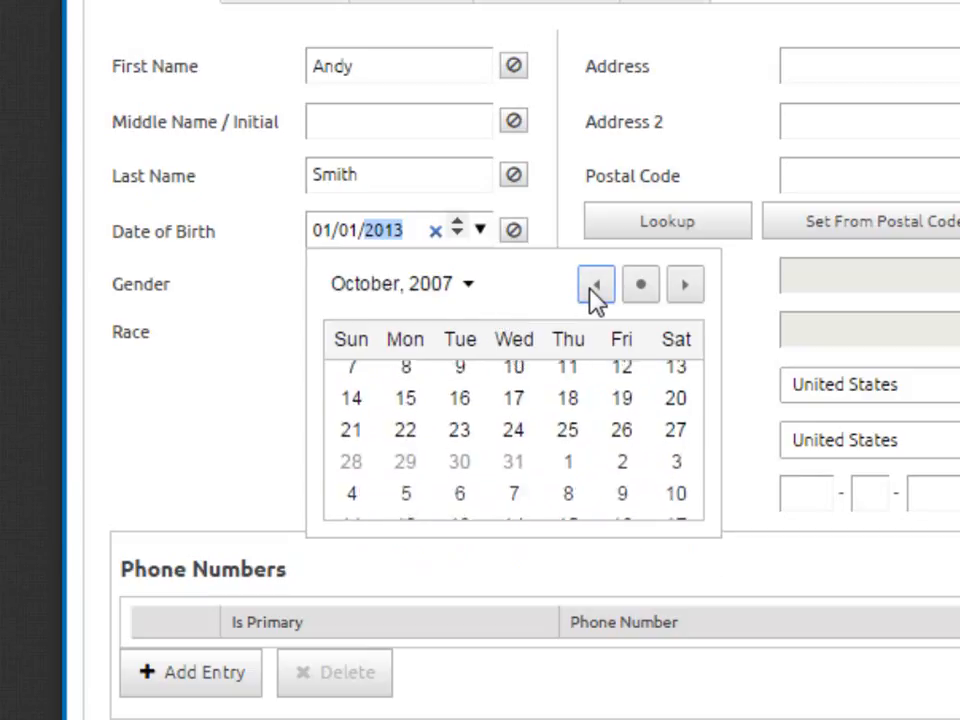
click(686, 285)
click(686, 285)
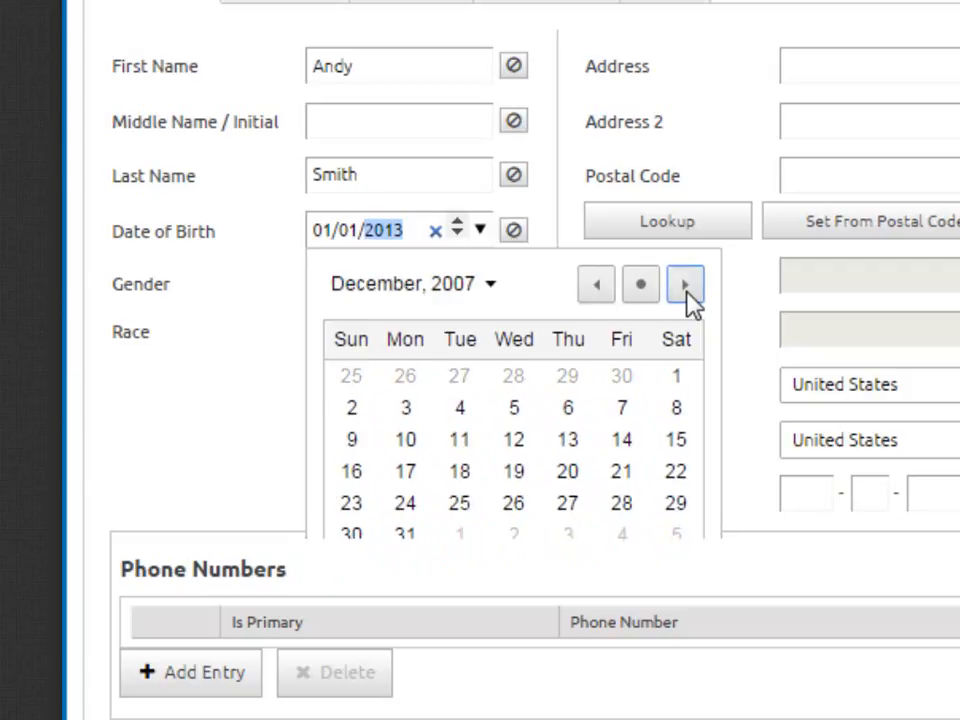
click(686, 285)
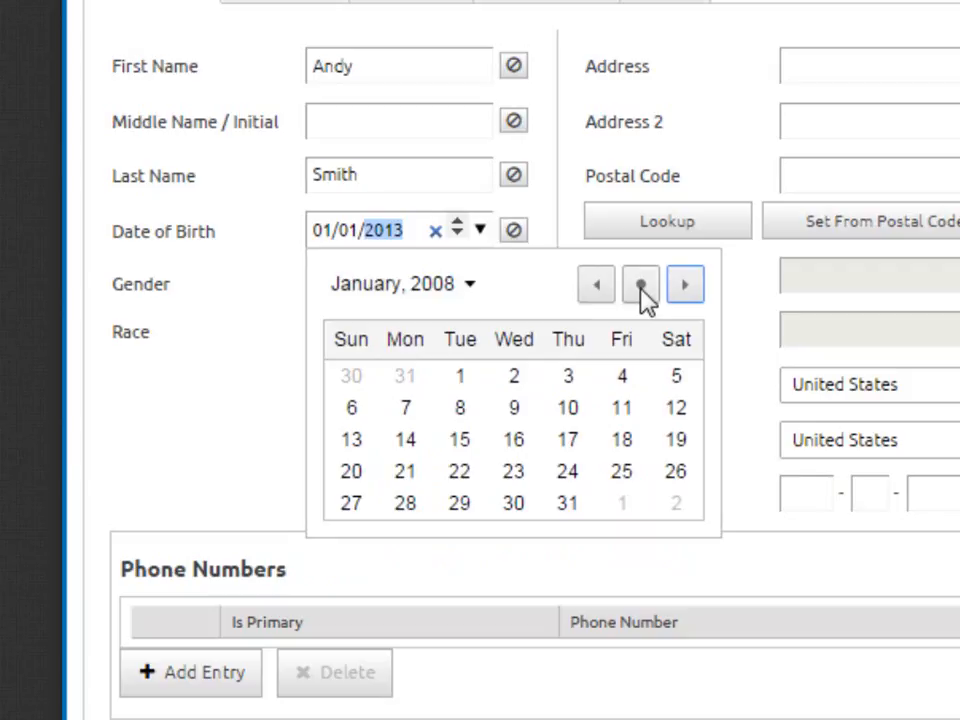
click(622, 405)
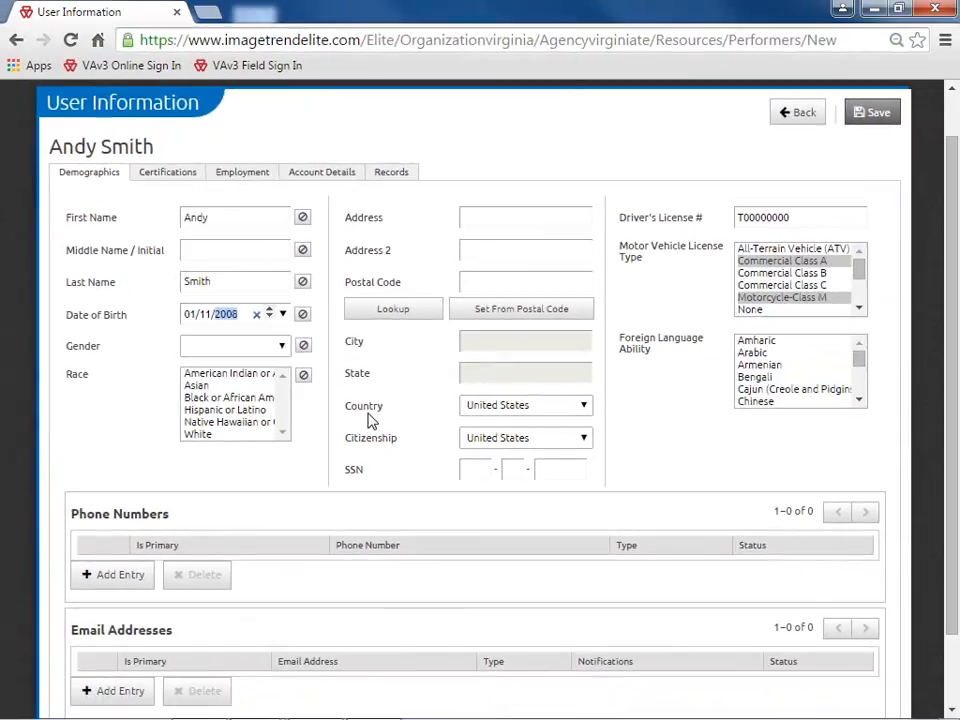
Clear the birth date and type 01011970 into Date of Birth
key(BackSpace)
key(Left)
key(Left)
text(0101197)
text(0)
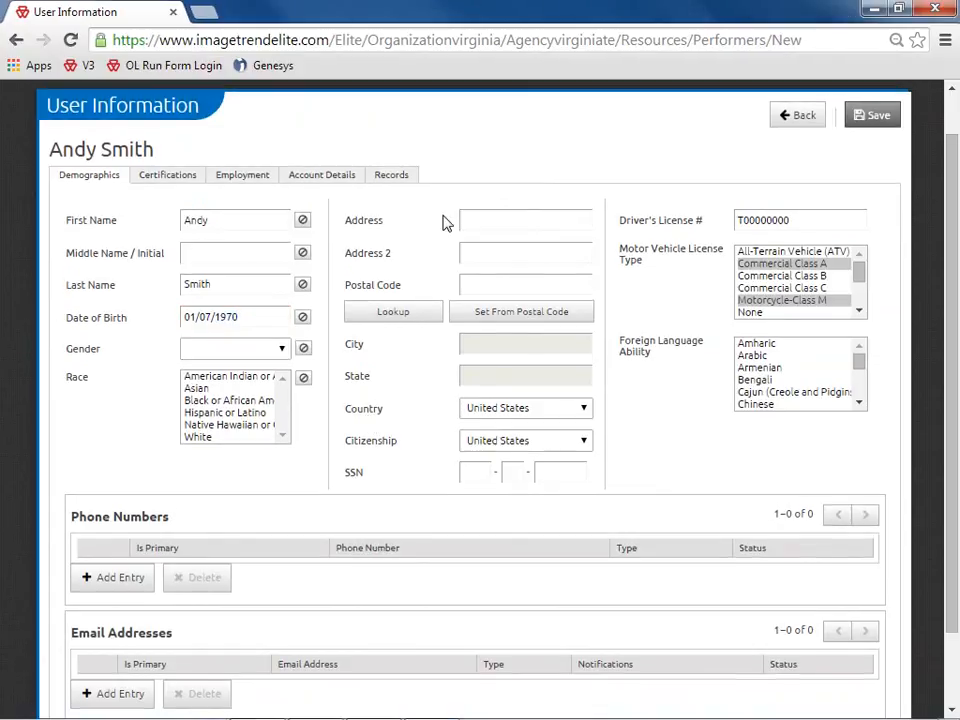
Enter street address Main Street Apt 1 and postal code 23059
click(444, 219)
text(Main Street Apt 1)
click(474, 285)
text(2305)
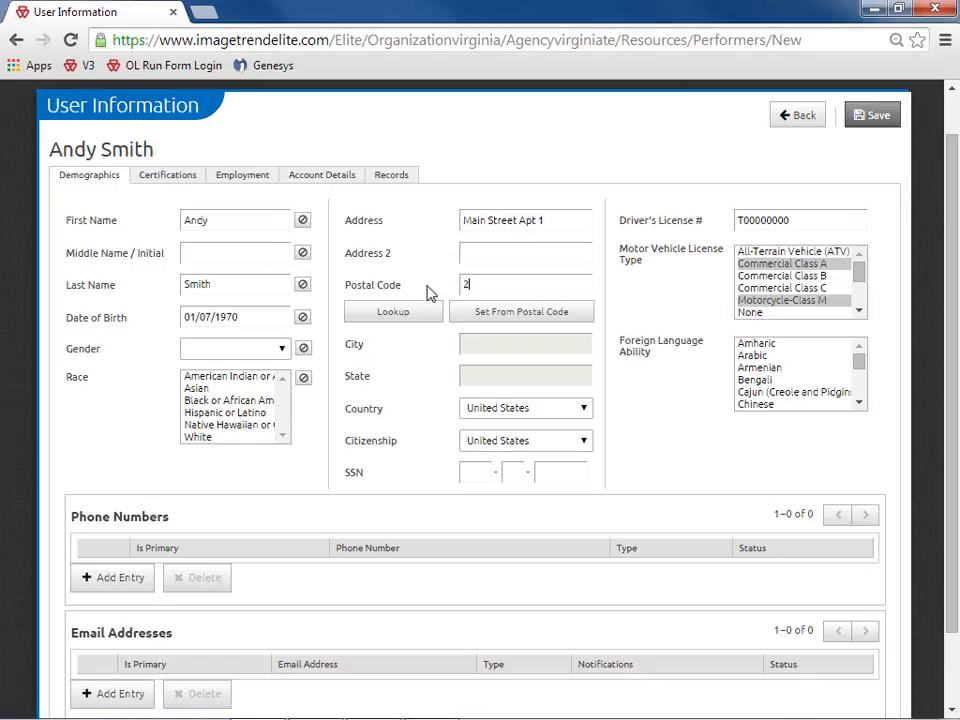
text(9)
Fill City and State from the postal code, choosing Glen Allen in City Lookup
click(502, 318)
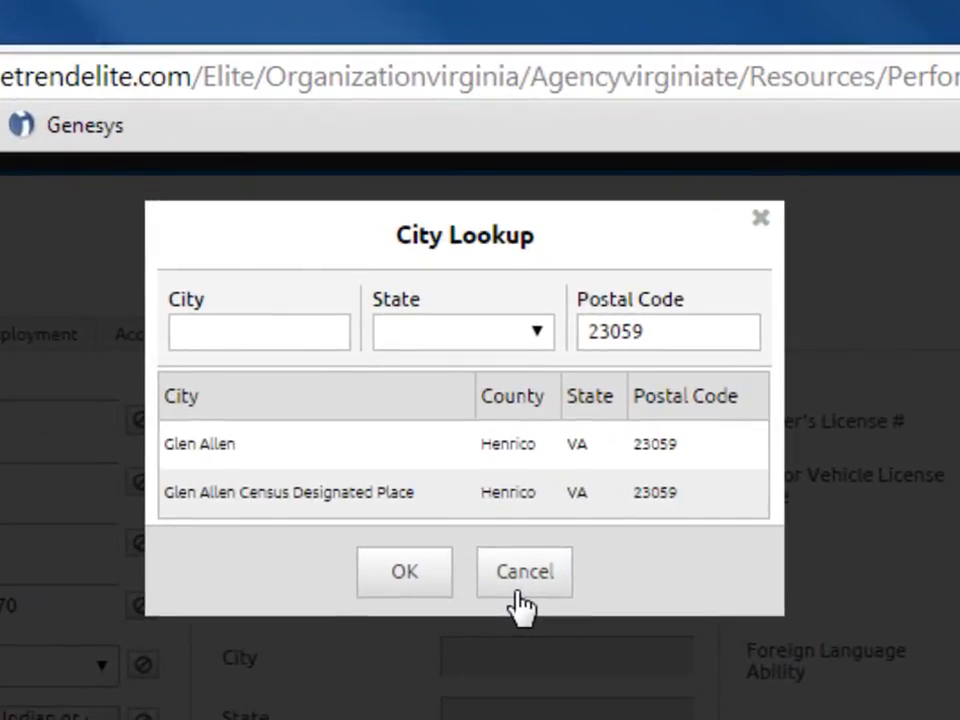
click(255, 458)
click(398, 578)
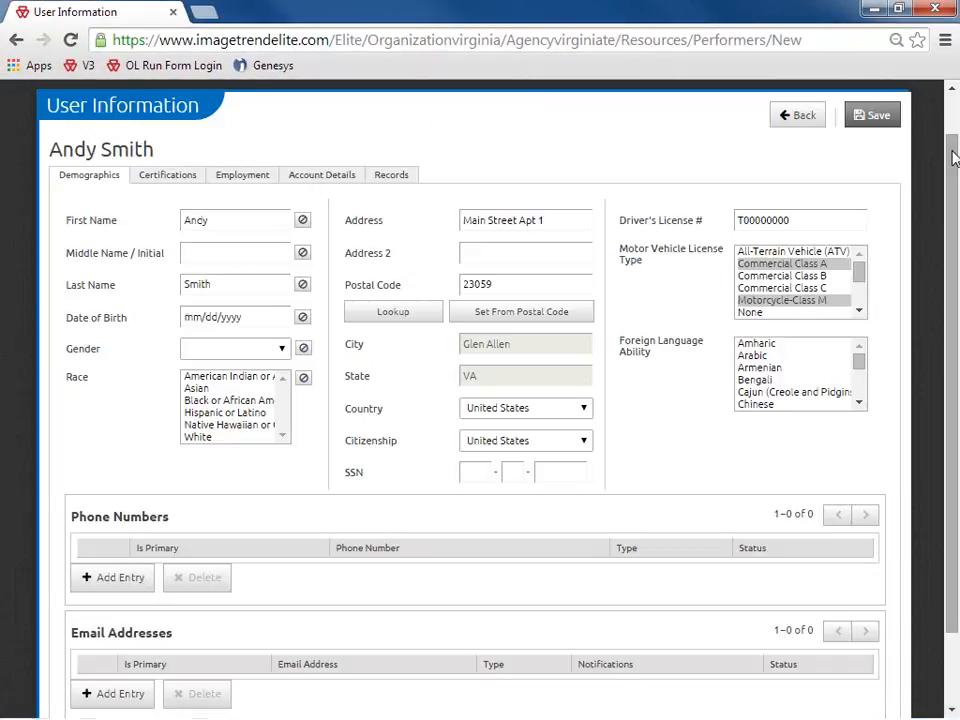
drag(952, 158, 952, 252)
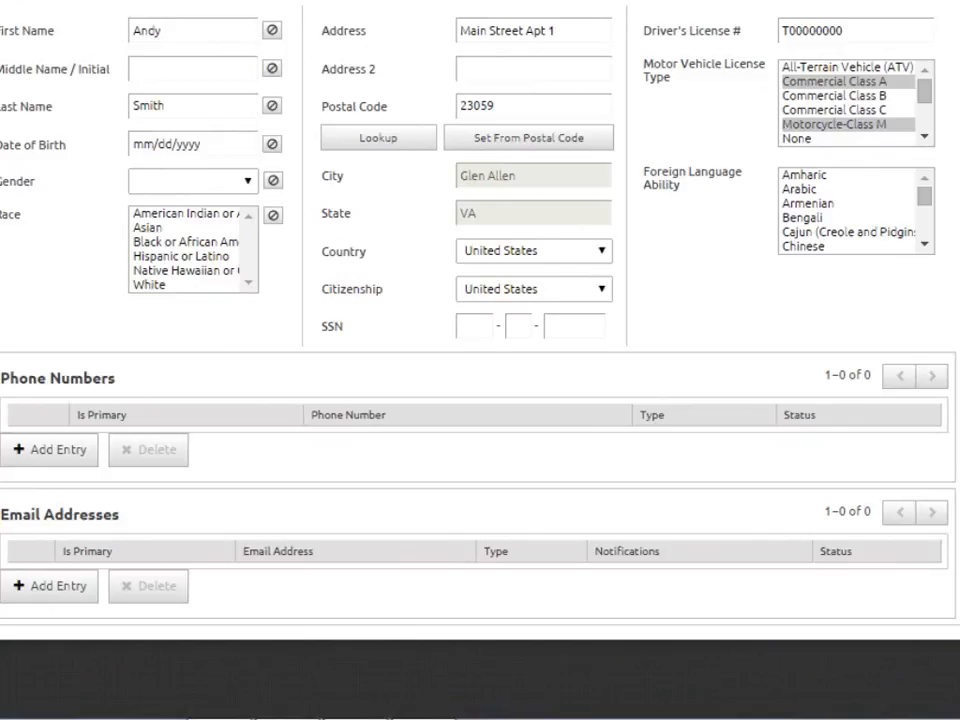
Add a phone row with the performer's phone number, type Home, and save it
click(60, 452)
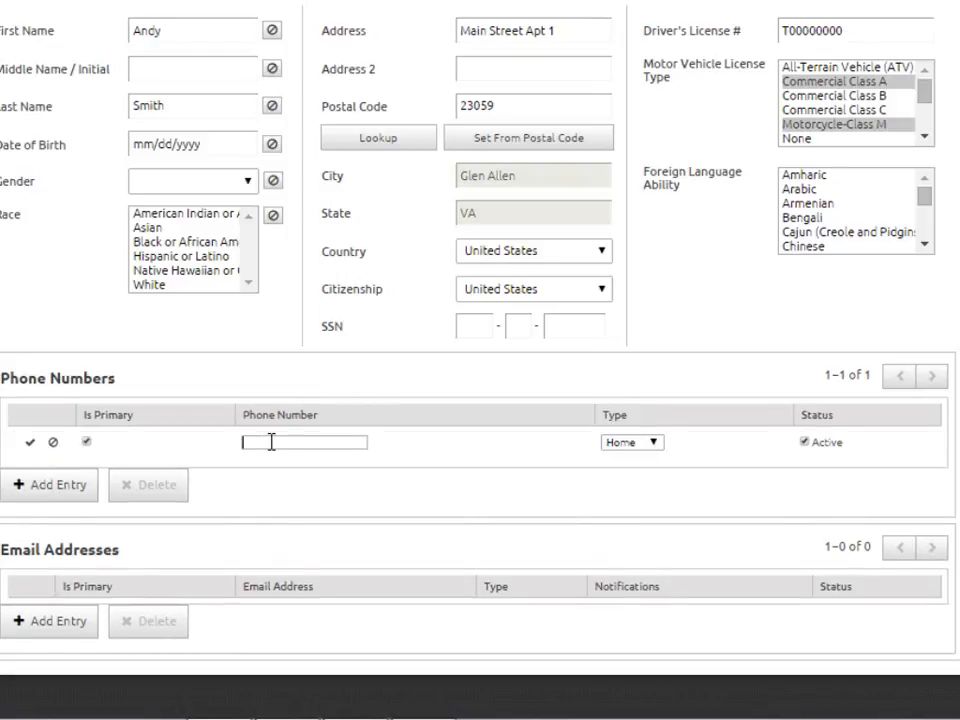
text(804-555-5555)
click(655, 443)
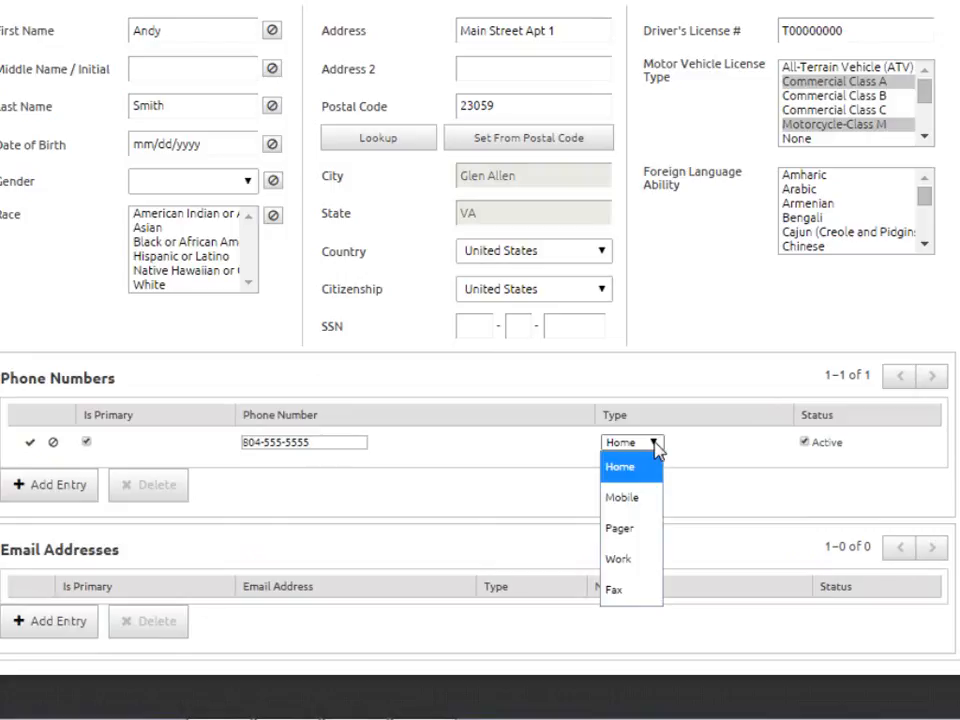
click(655, 446)
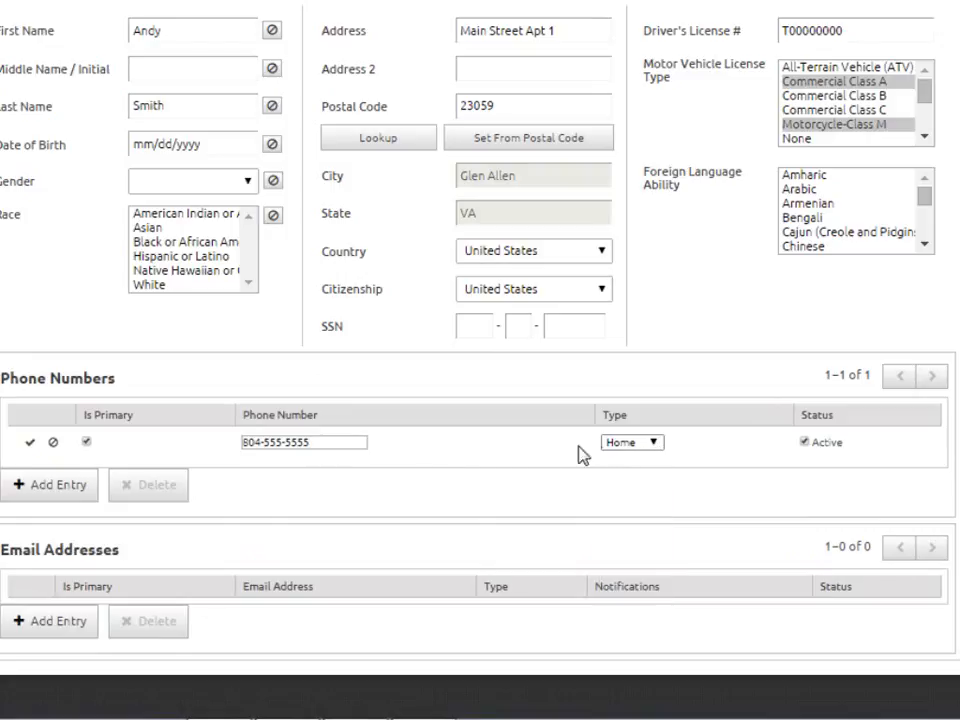
click(29, 447)
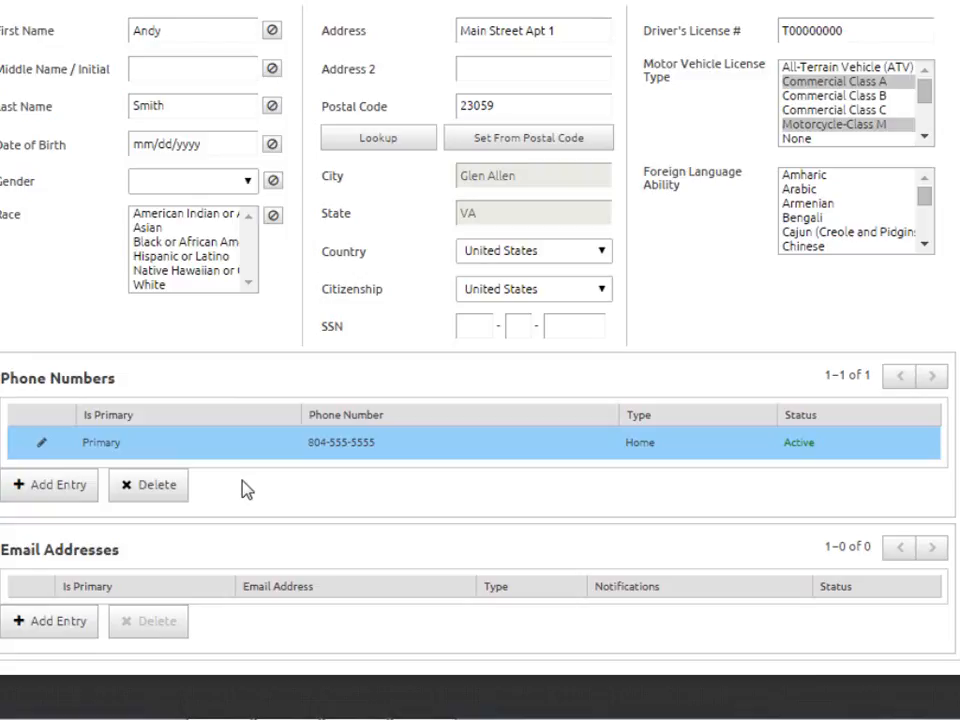
Re-edit the home phone entry, discard an extra empty row, mark it Primary, and save
click(42, 444)
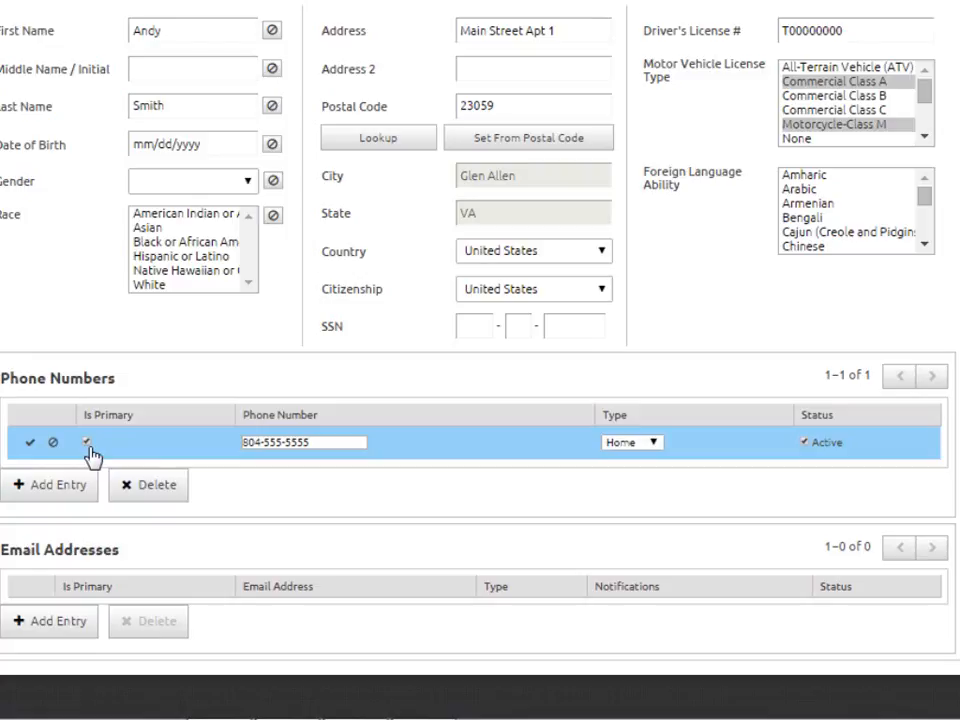
click(29, 443)
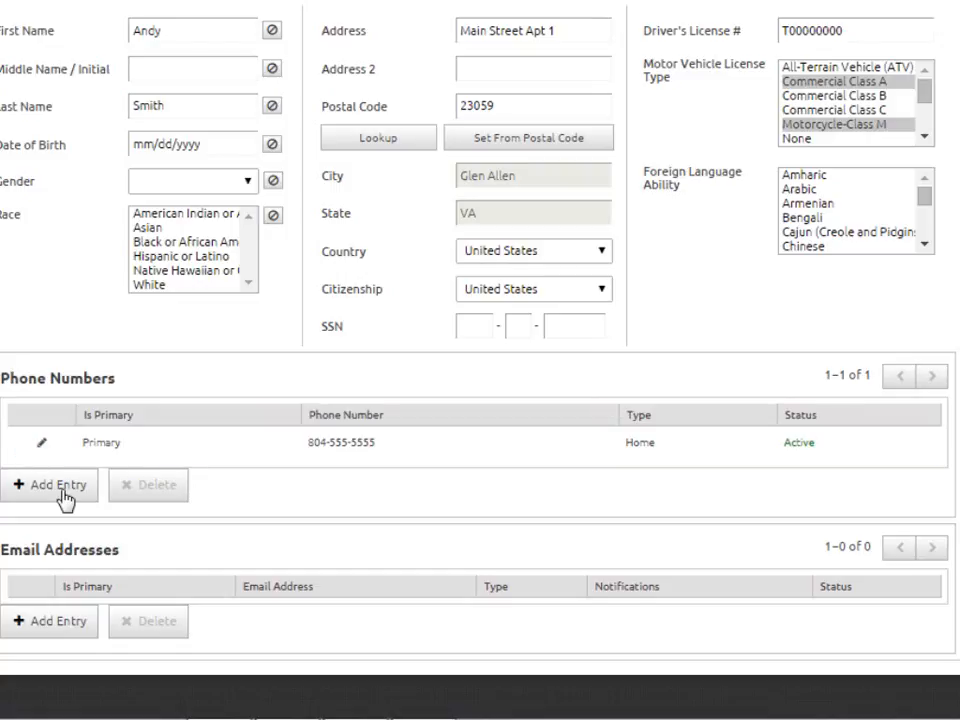
click(62, 488)
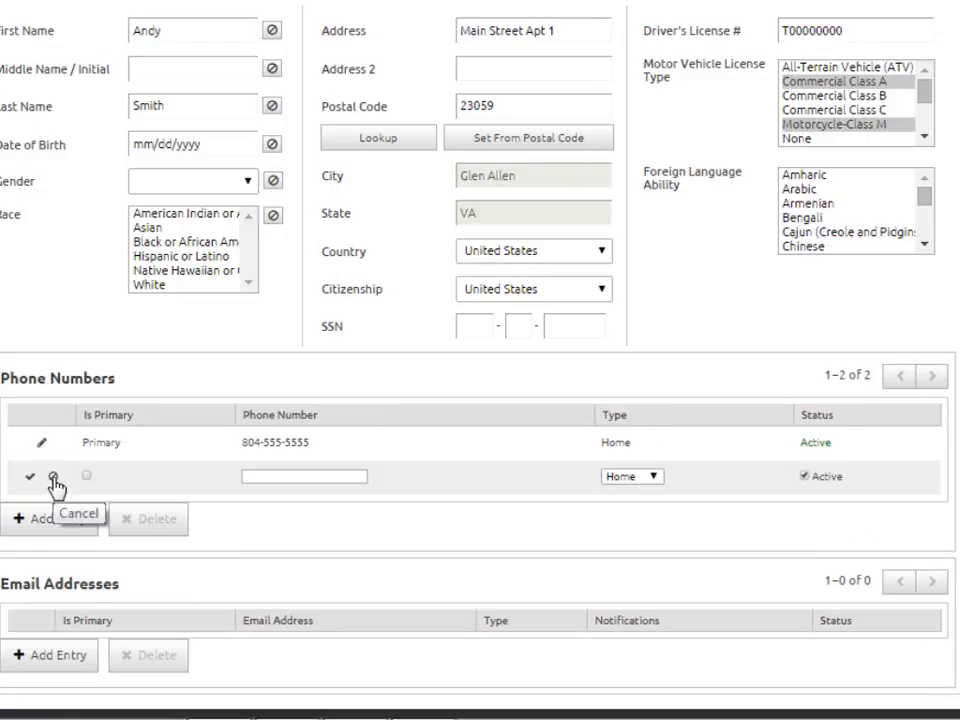
click(54, 478)
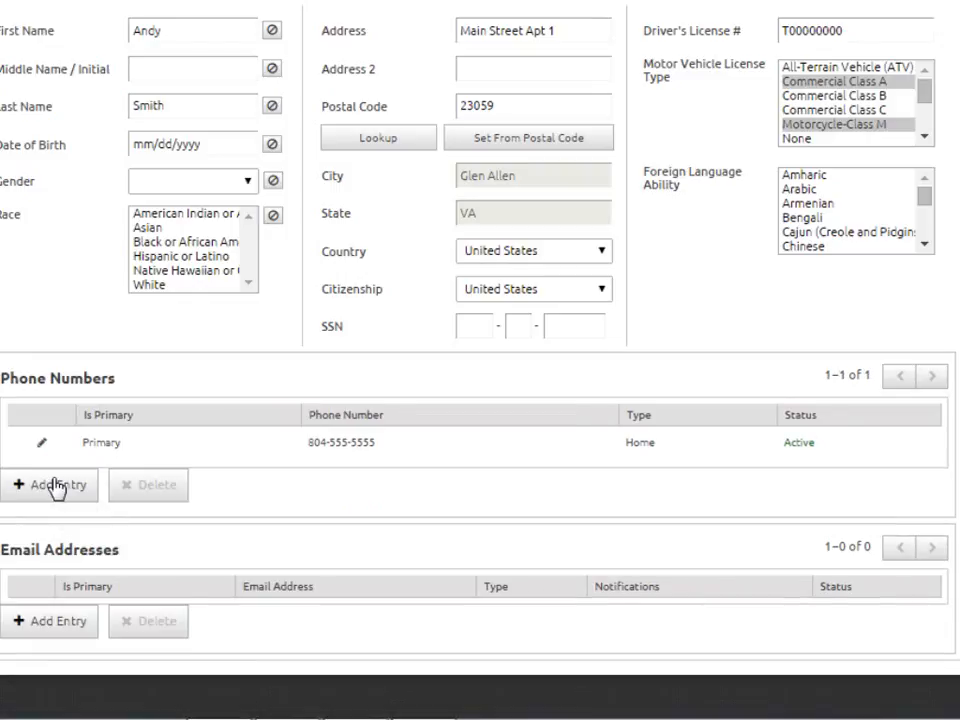
click(155, 444)
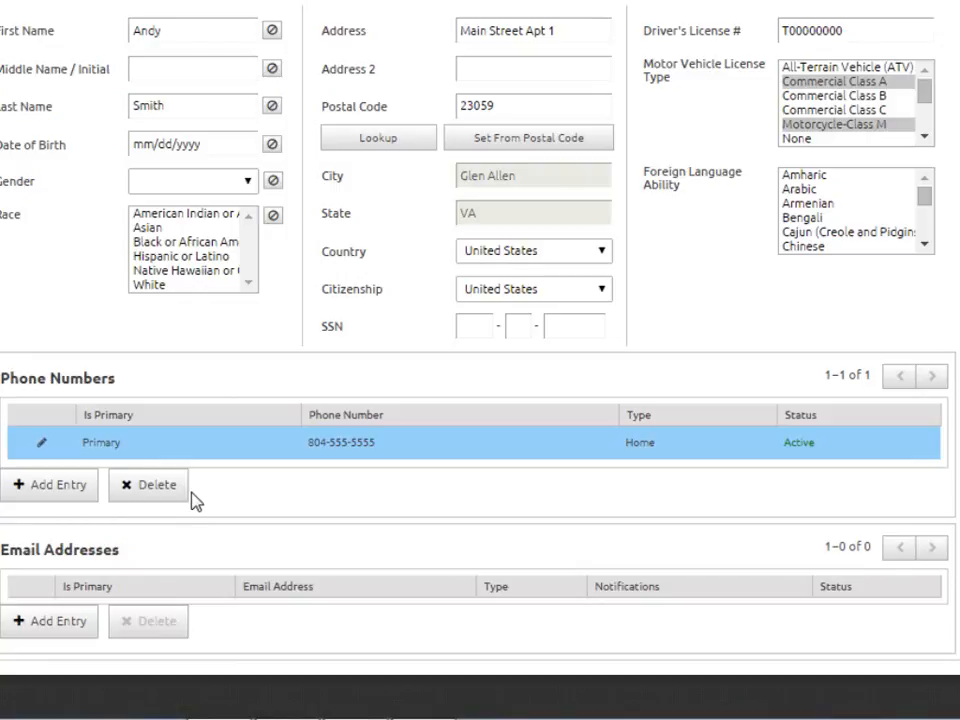
click(42, 443)
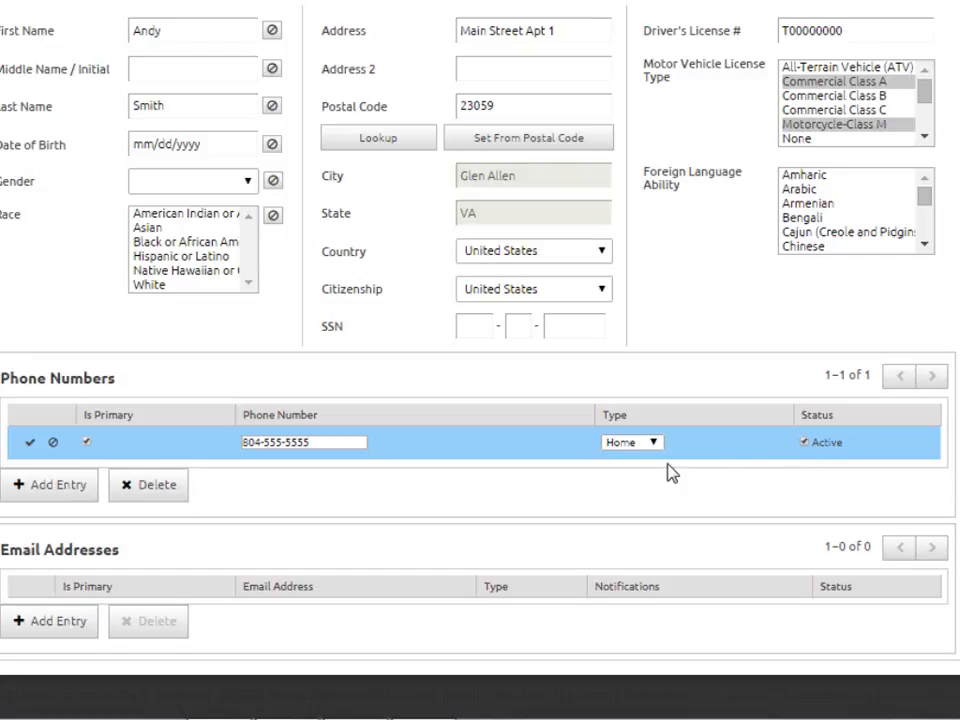
click(30, 443)
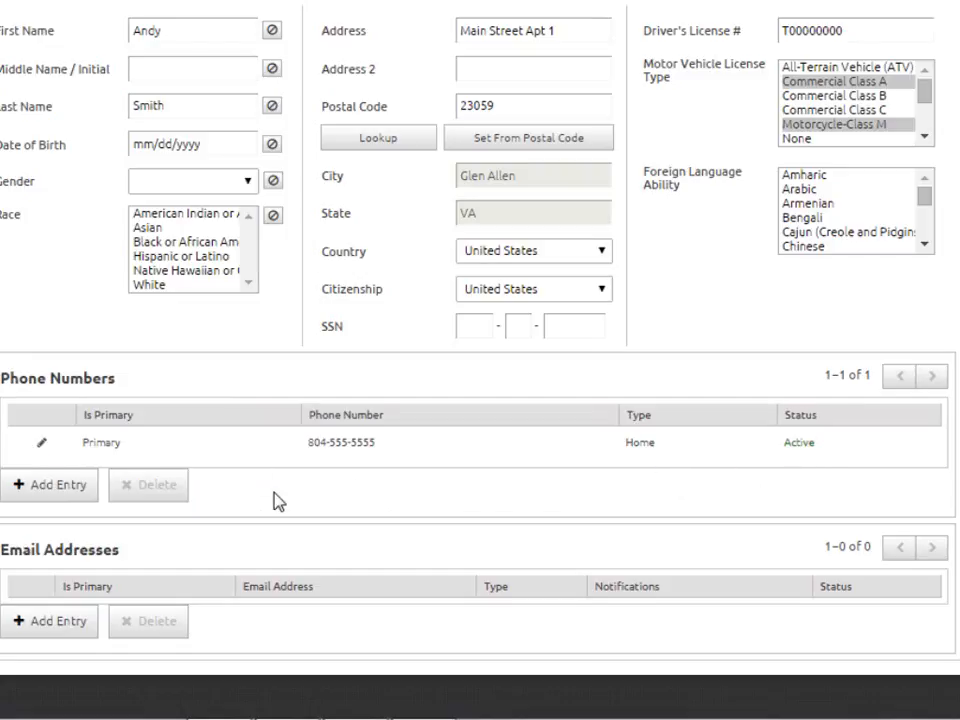
Add a blank email address entry with its type kept as Personal
click(65, 630)
scroll(62, 630, down, 1)
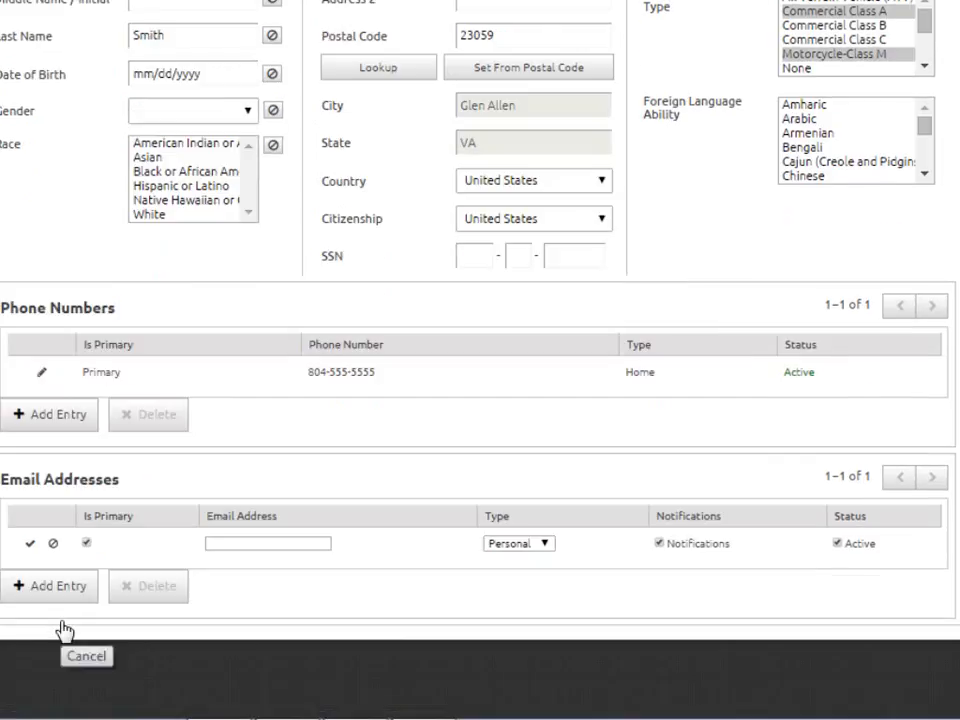
click(550, 546)
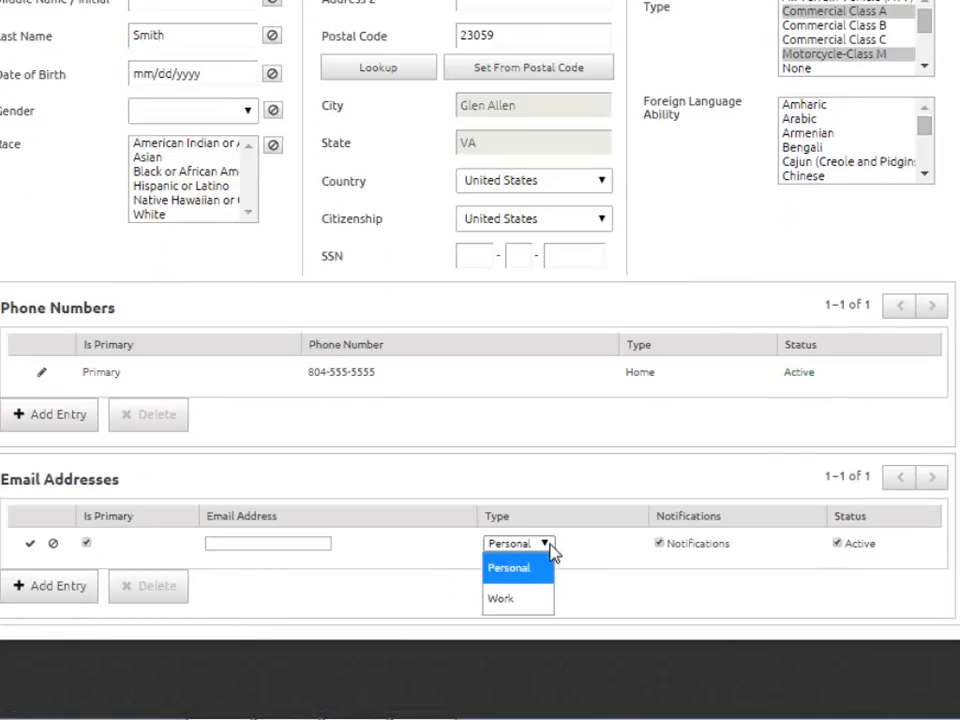
click(550, 546)
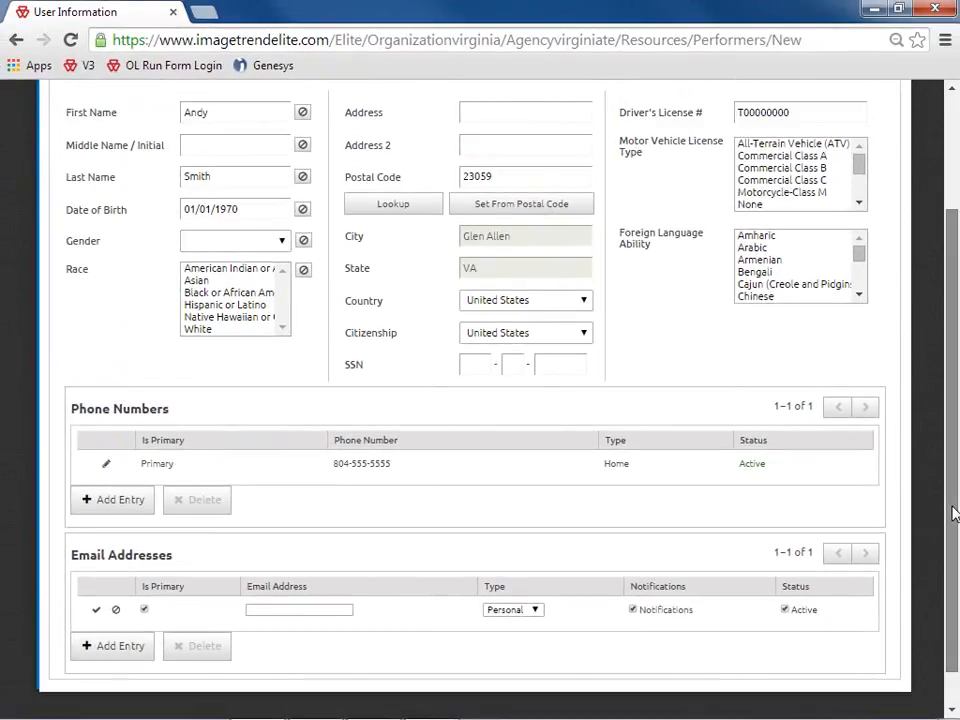
drag(952, 512, 952, 437)
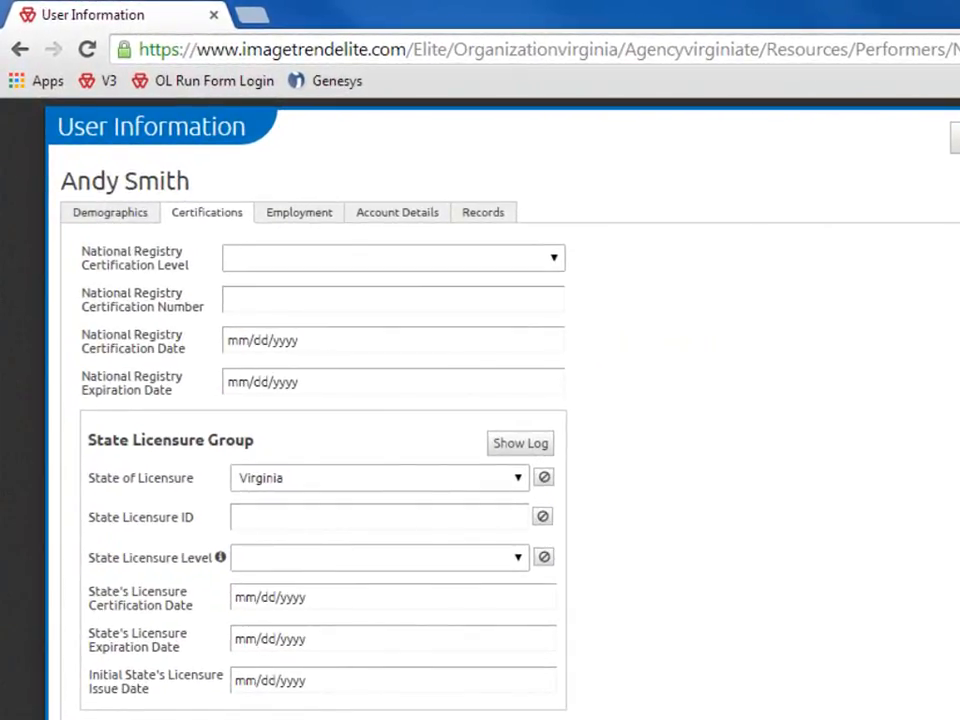
Enter the State Licensure ID and choose EMT/EMT-Basic as the licensure level
scroll(500, 420, down, 2)
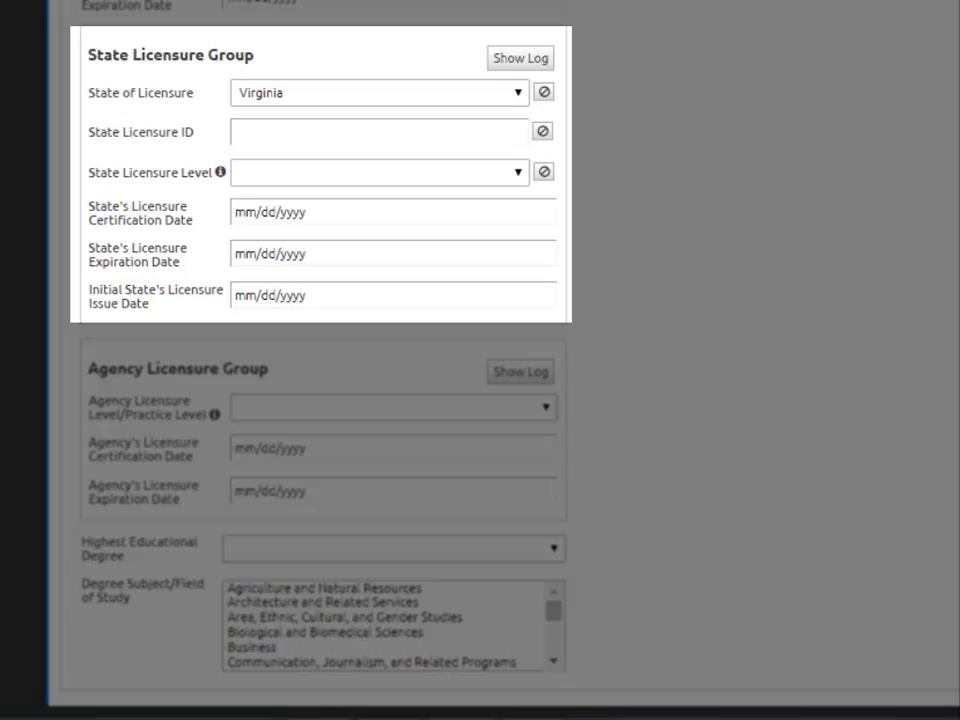
click(511, 133)
text(B111222334)
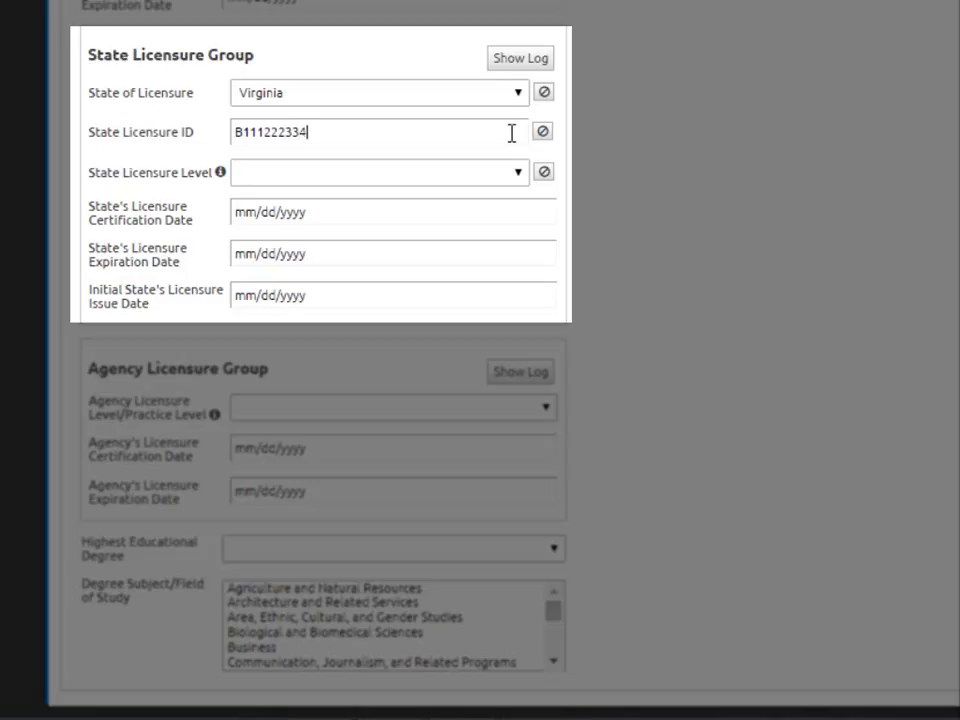
text(4)
click(521, 180)
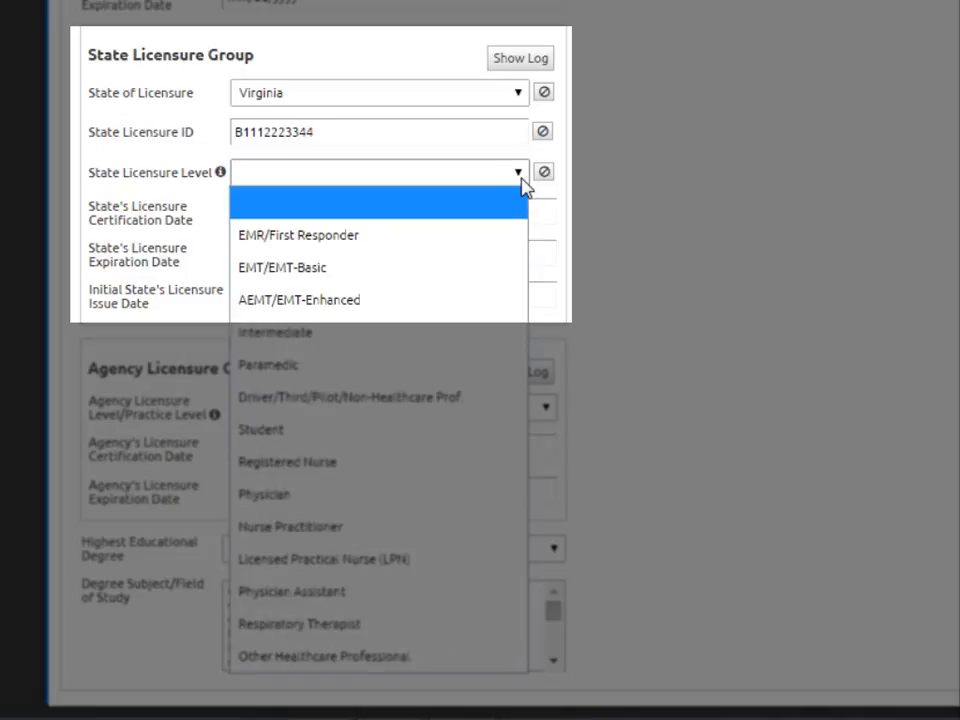
click(388, 277)
Set certification date 12/01/2014 and licensure expiration date 12/31/2017
click(240, 223)
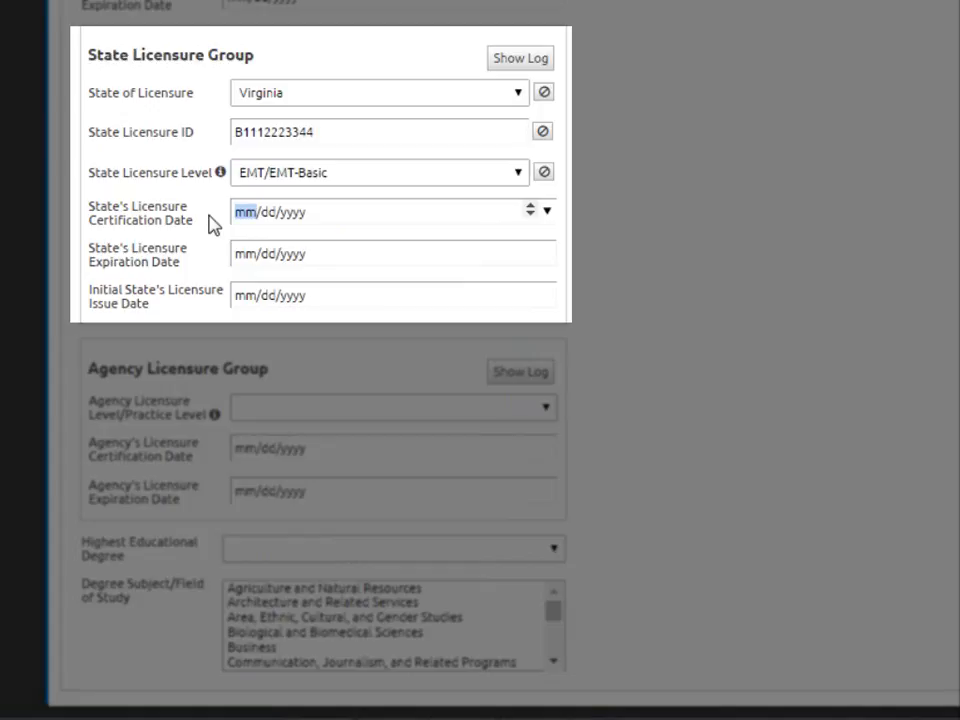
text(12/01/2)
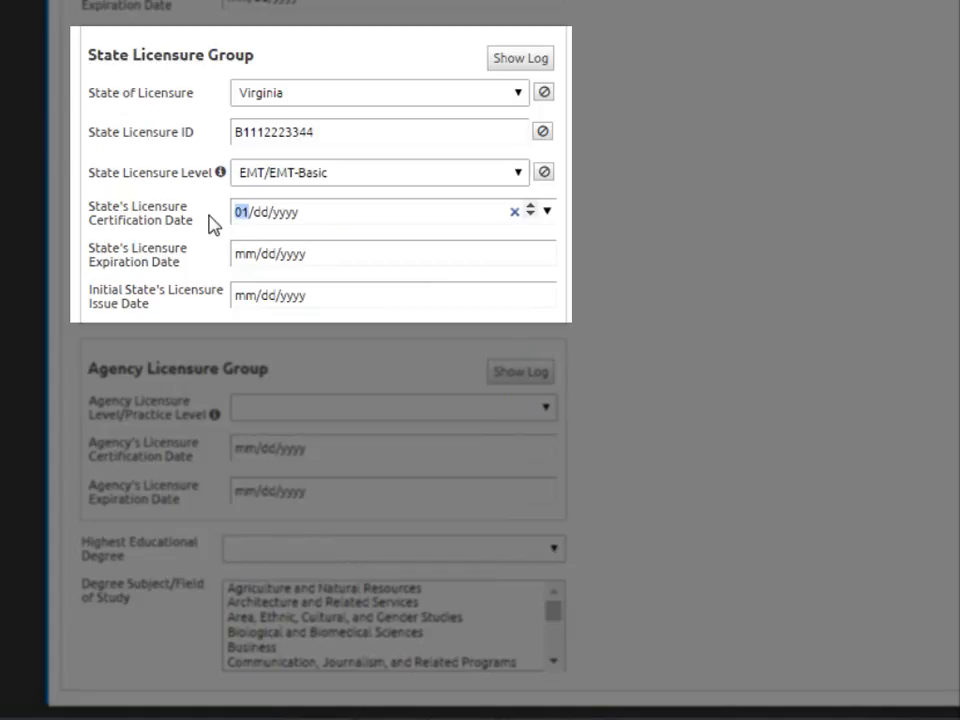
text(014)
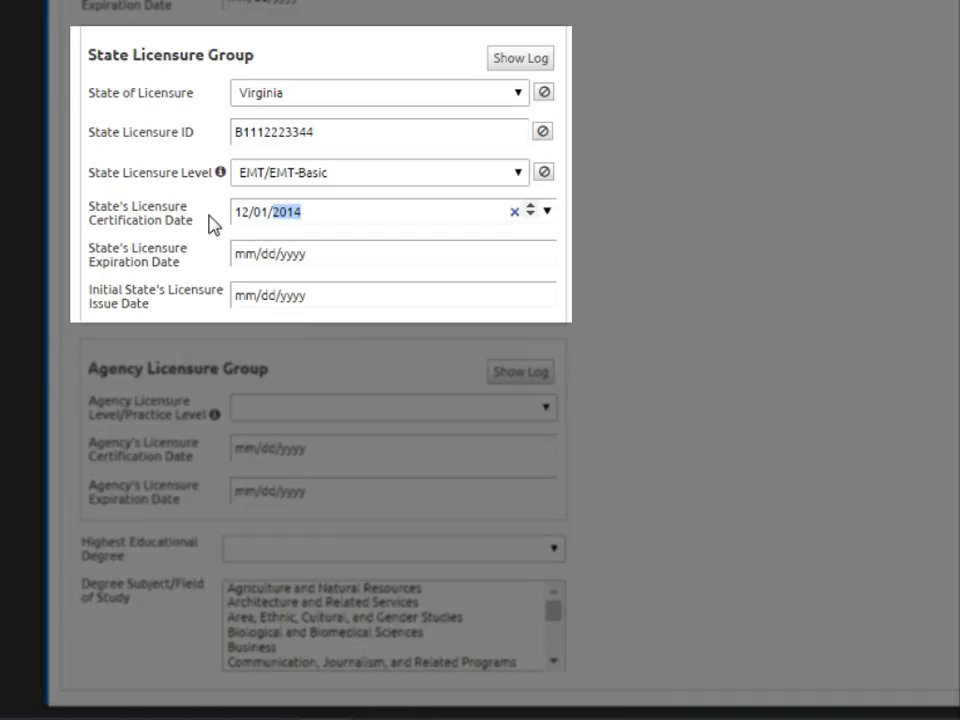
click(230, 253)
text(1)
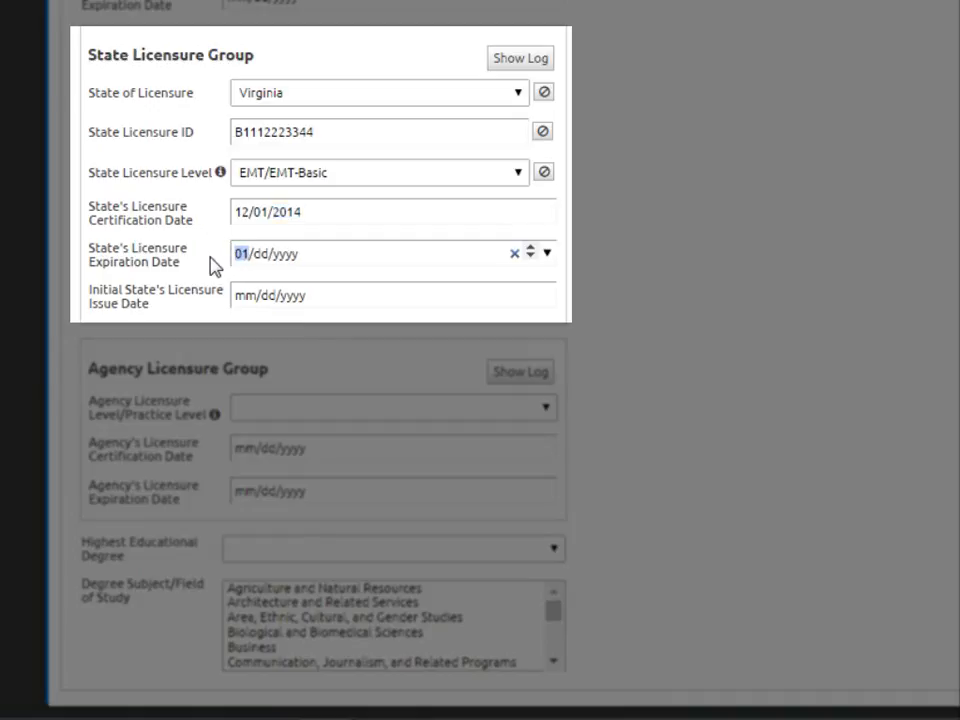
text(2/31/2)
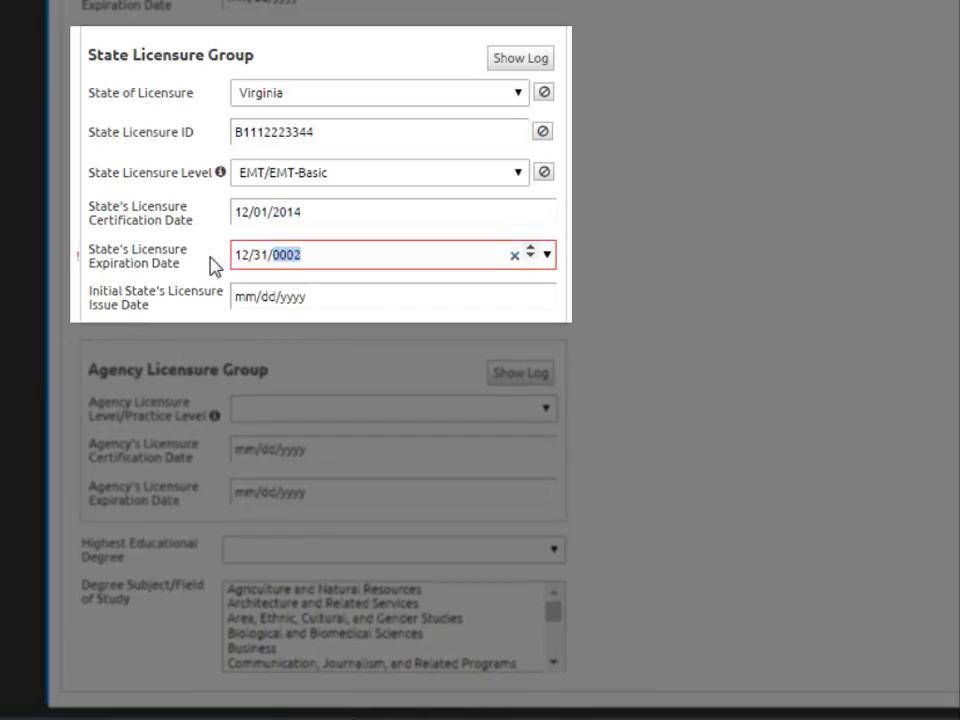
text(017)
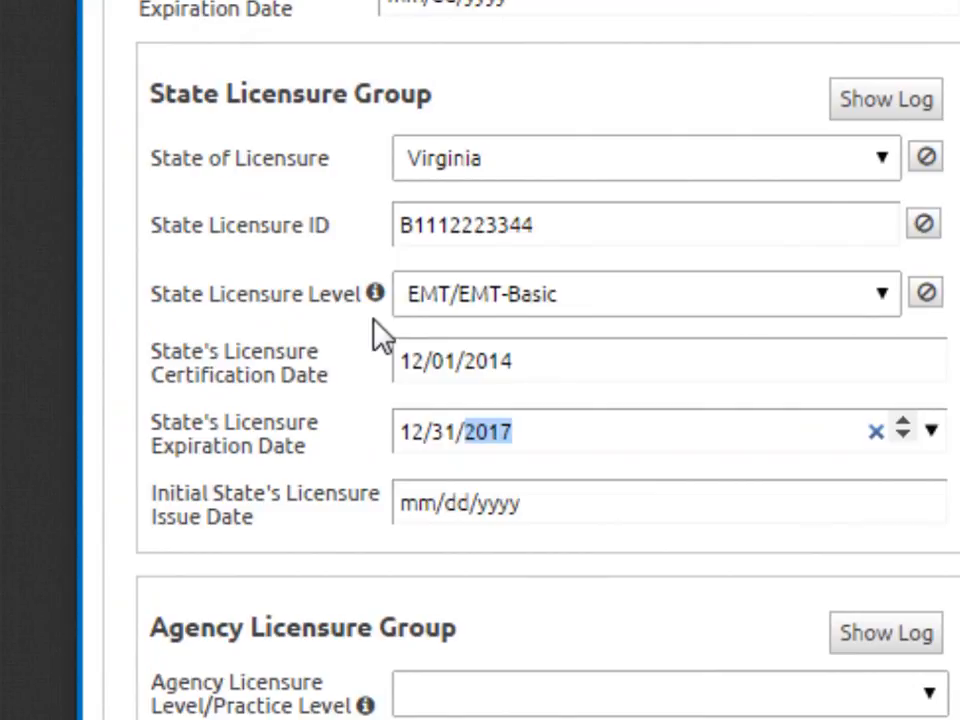
click(377, 294)
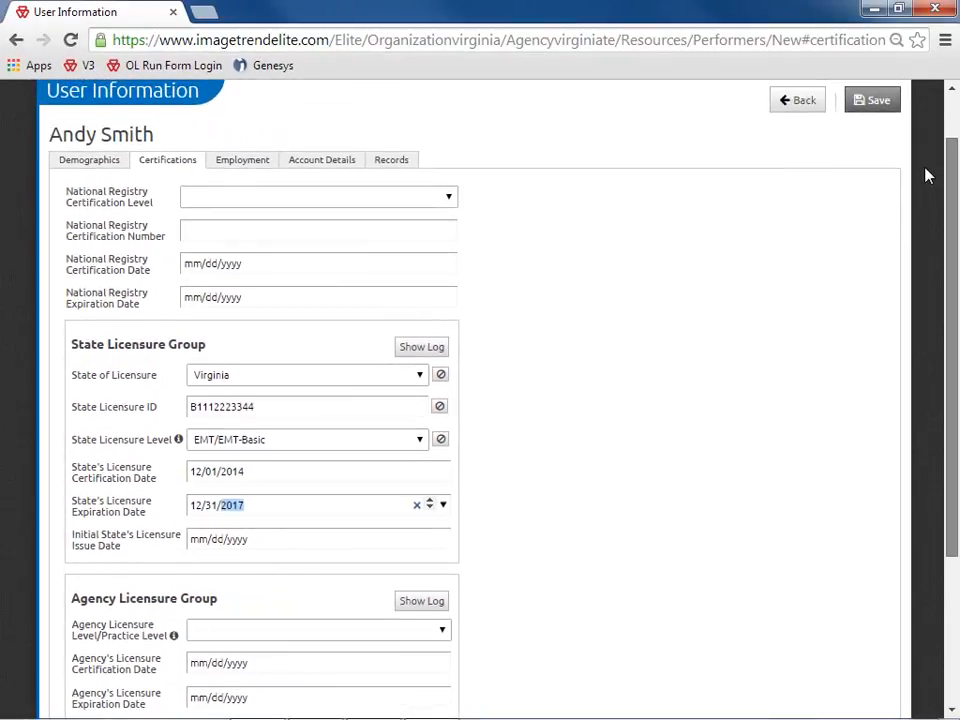
drag(925, 169, 923, 163)
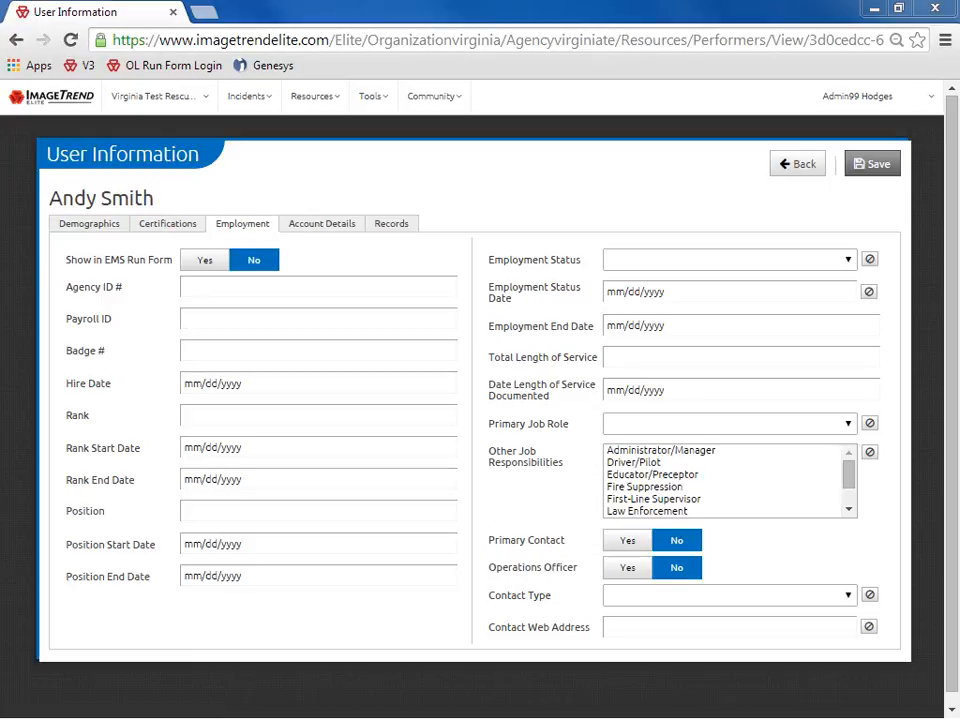
Open and close the Employment Status and Primary Job Role lists without choosing anything
click(849, 266)
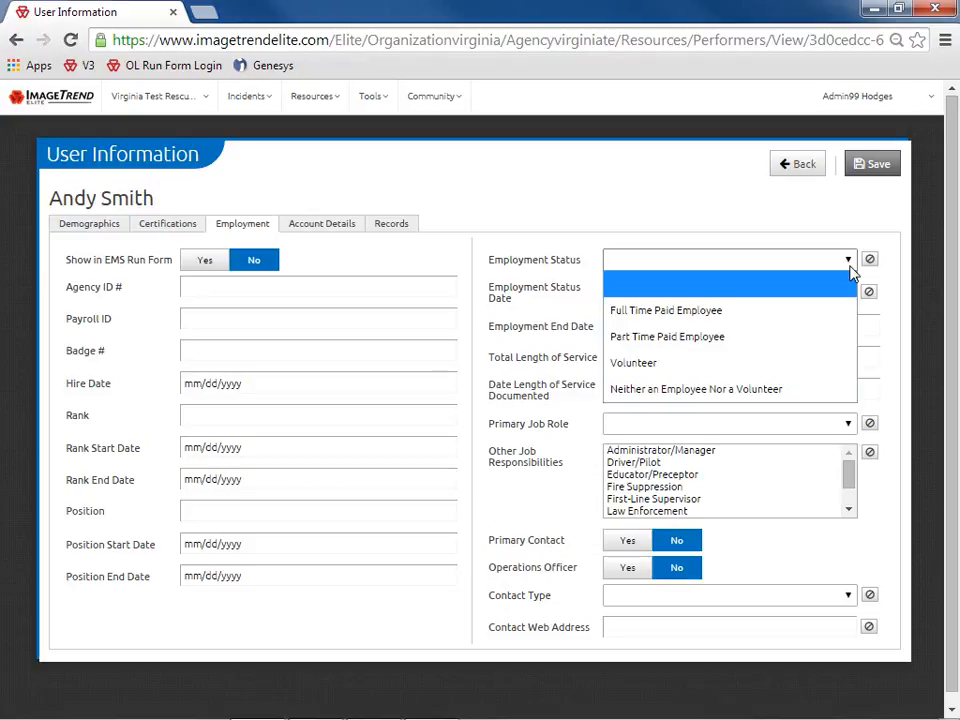
click(849, 268)
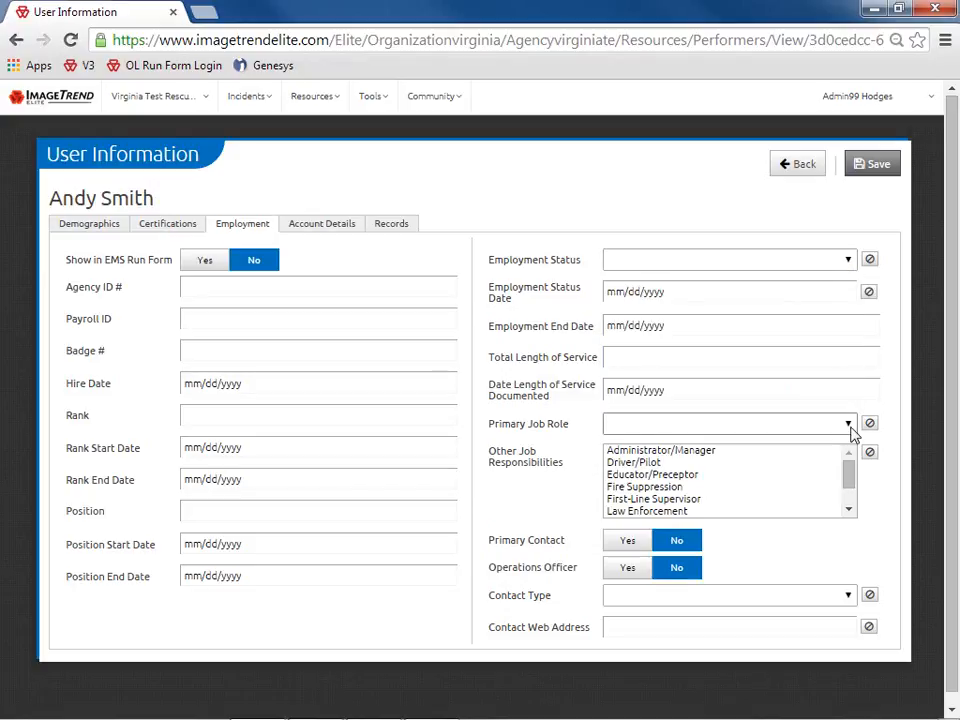
click(849, 425)
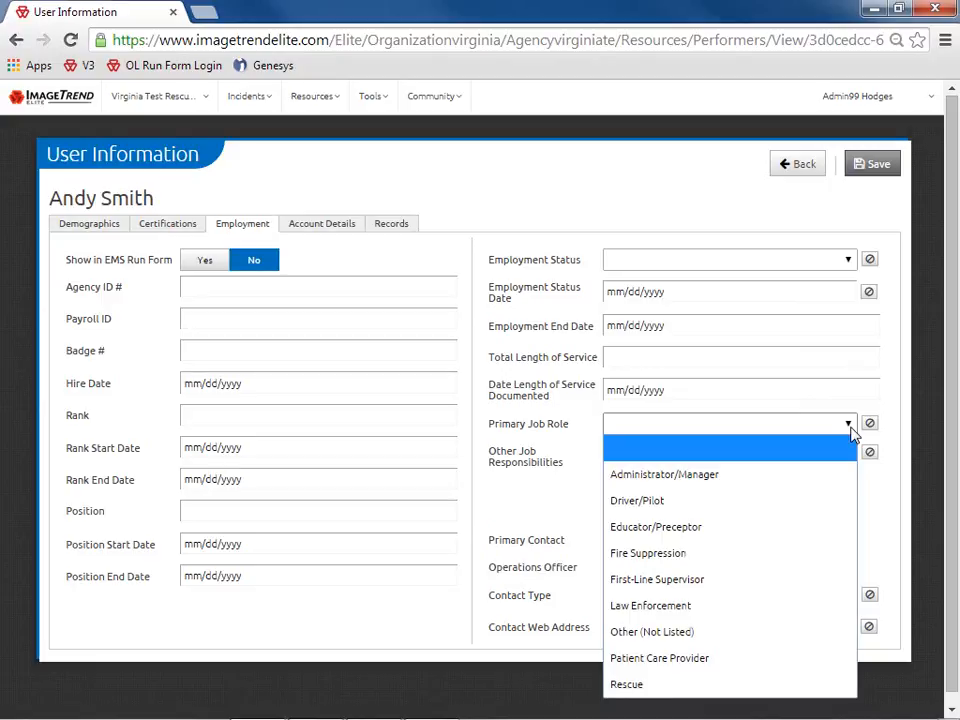
click(849, 425)
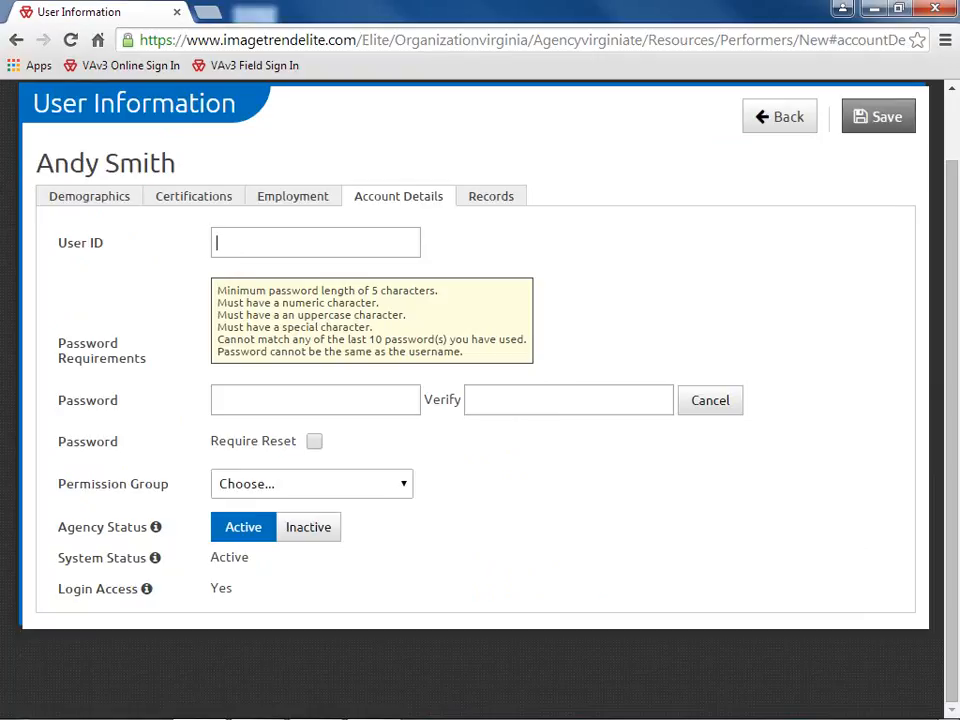
Enter the user ID, then type the account password in Password and Verify
click(217, 400)
text(•••••••)
key(Tab)
text(•••)
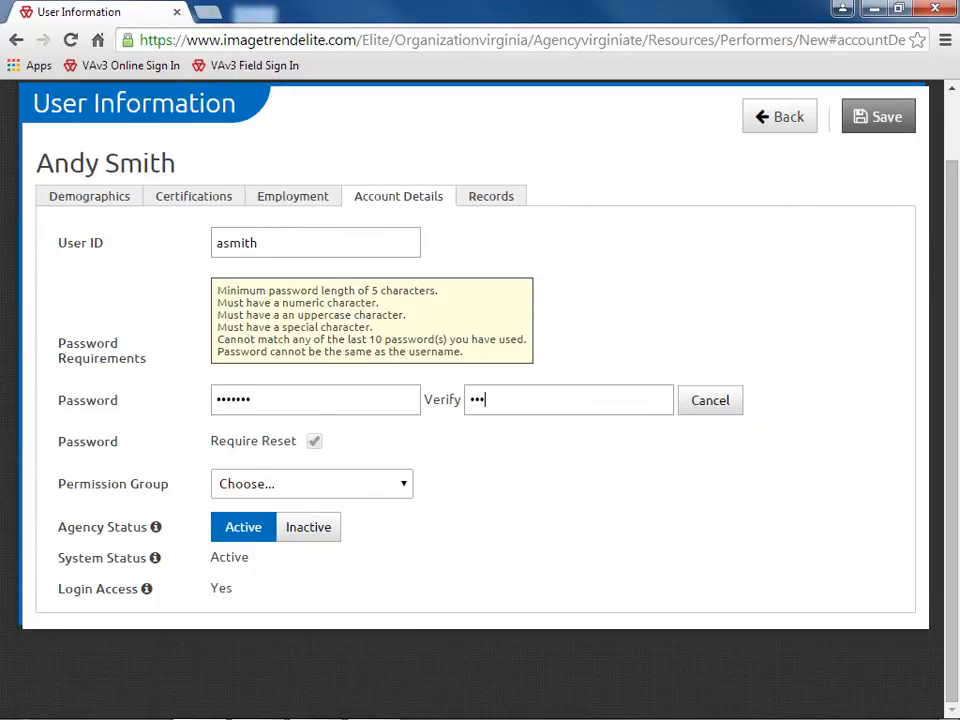
text(••••)
Assign the EMS Agency Staff permission group and move to the Records tab
click(407, 489)
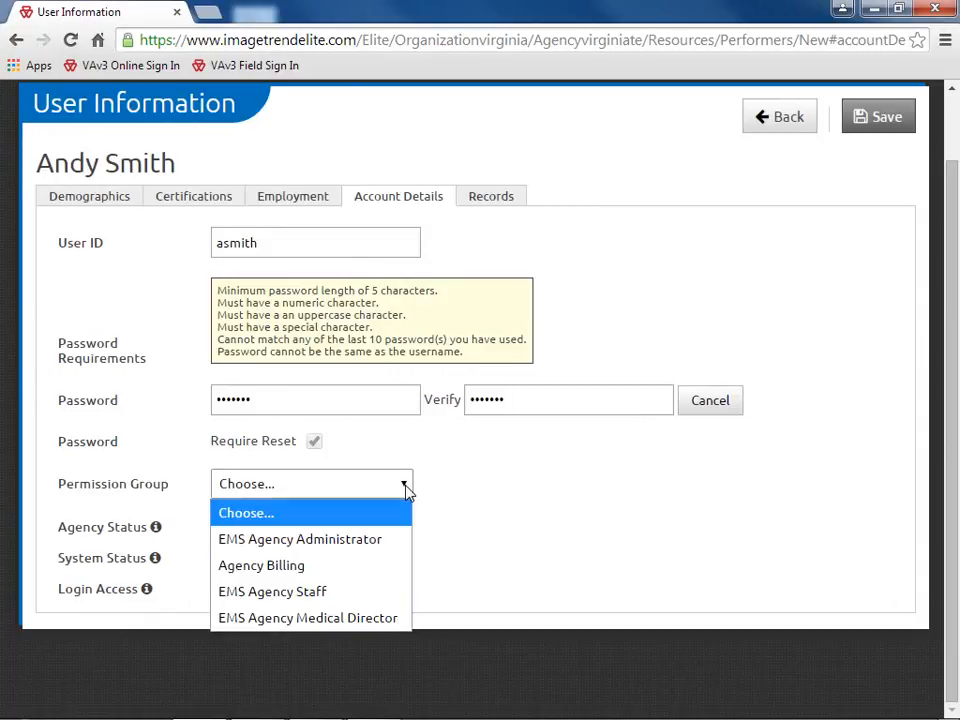
click(362, 590)
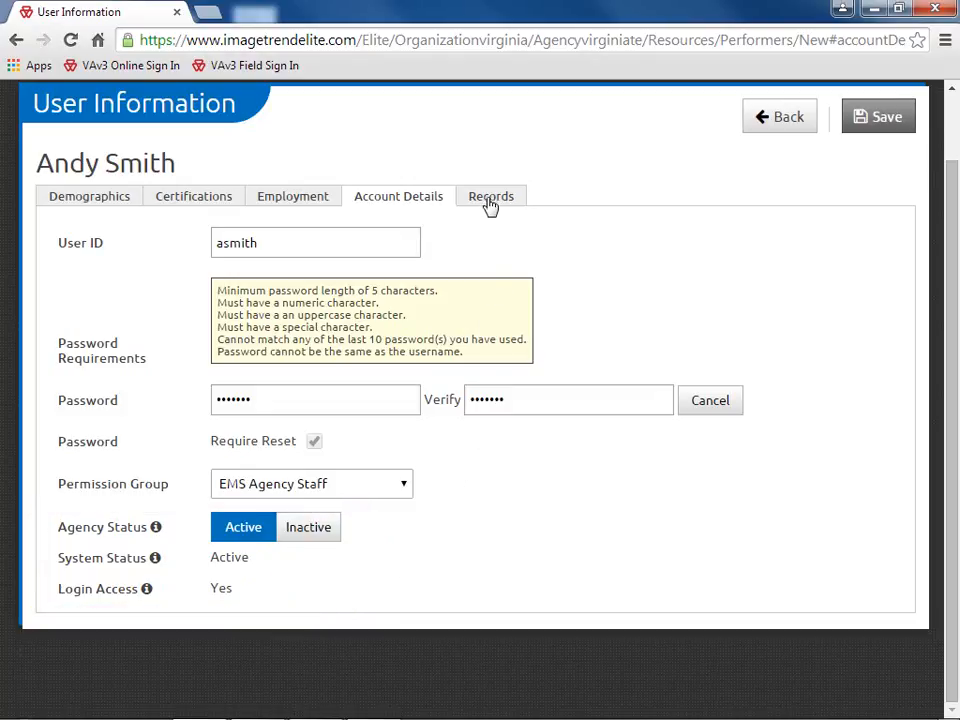
click(491, 199)
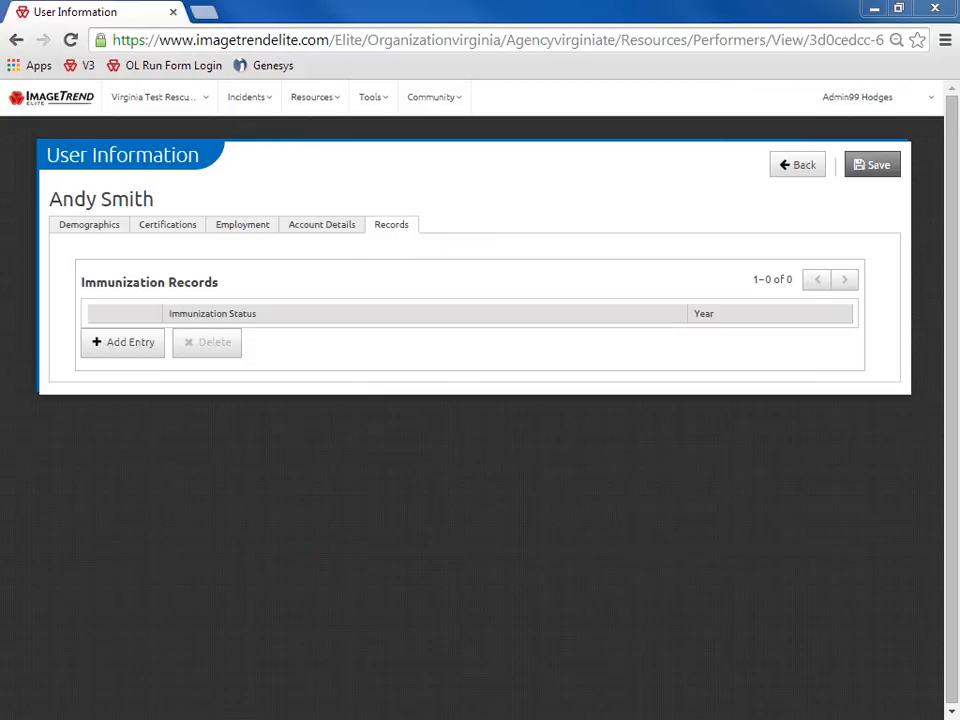
Add an Influenza-Seasonal immunization record for year 2014 and save the user
click(130, 343)
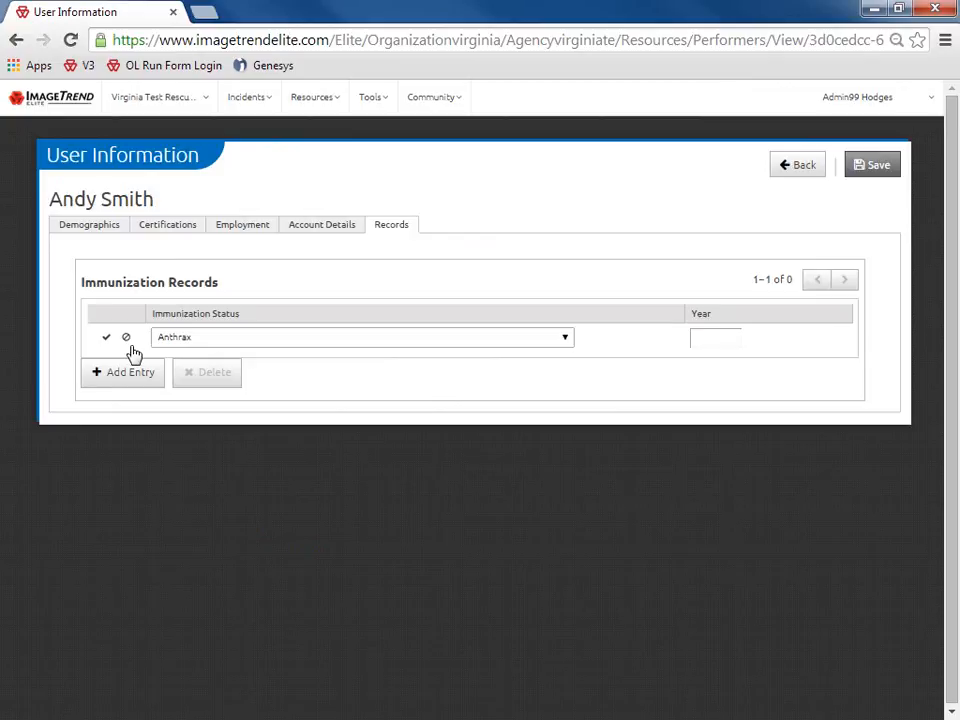
click(566, 343)
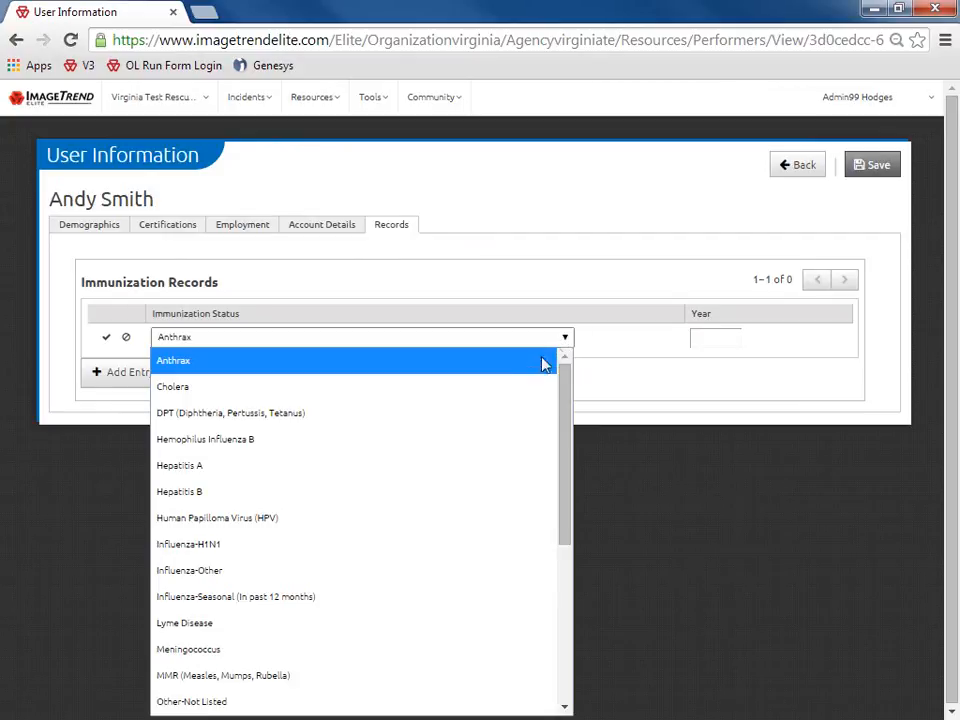
click(338, 600)
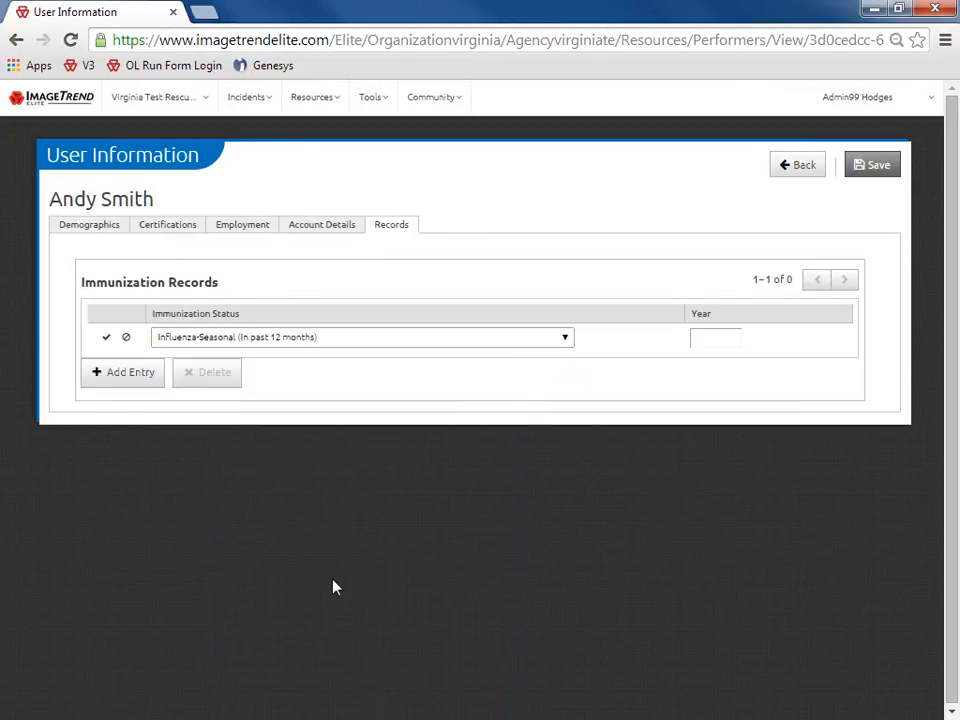
click(702, 337)
text(2014)
click(633, 391)
click(106, 341)
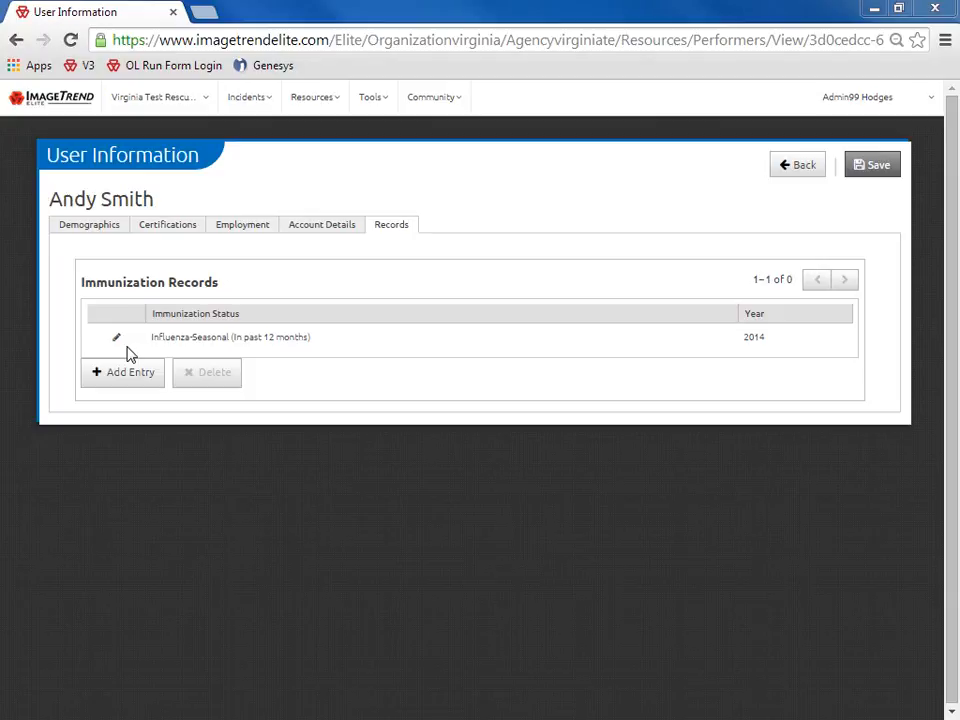
click(889, 166)
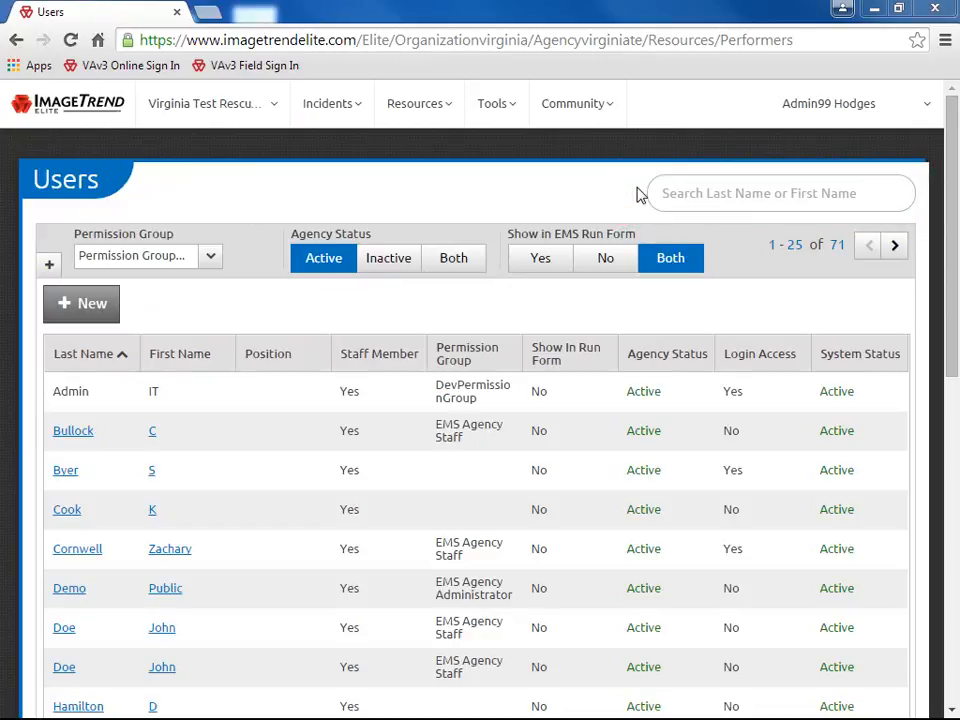
click(643, 198)
text(andy)
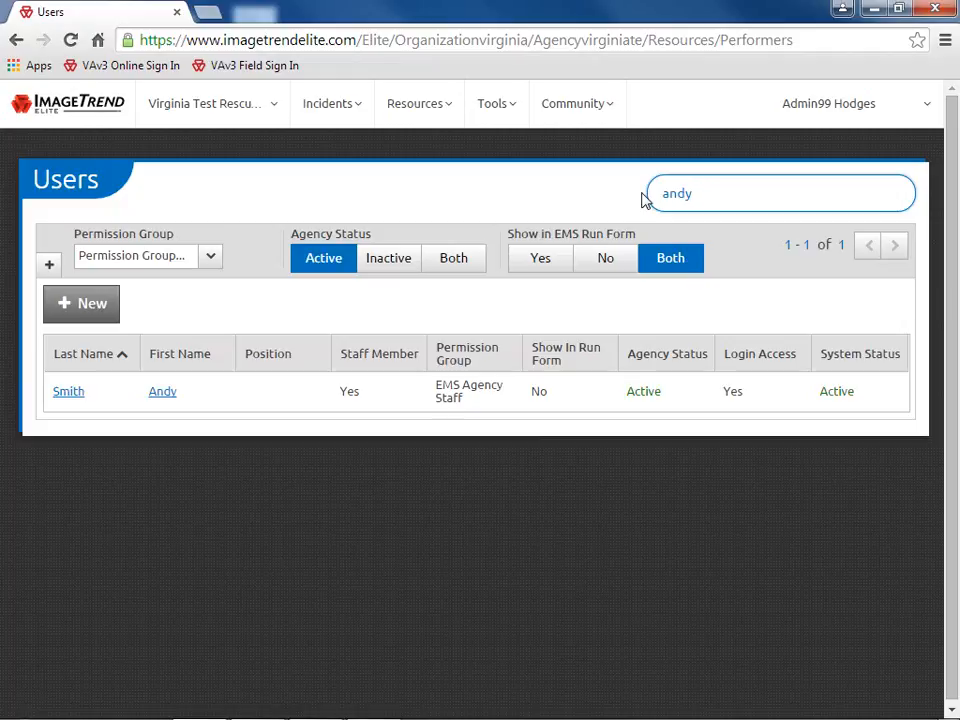
key(BackSpace)
key(BackSpace)
key(BackSpace)
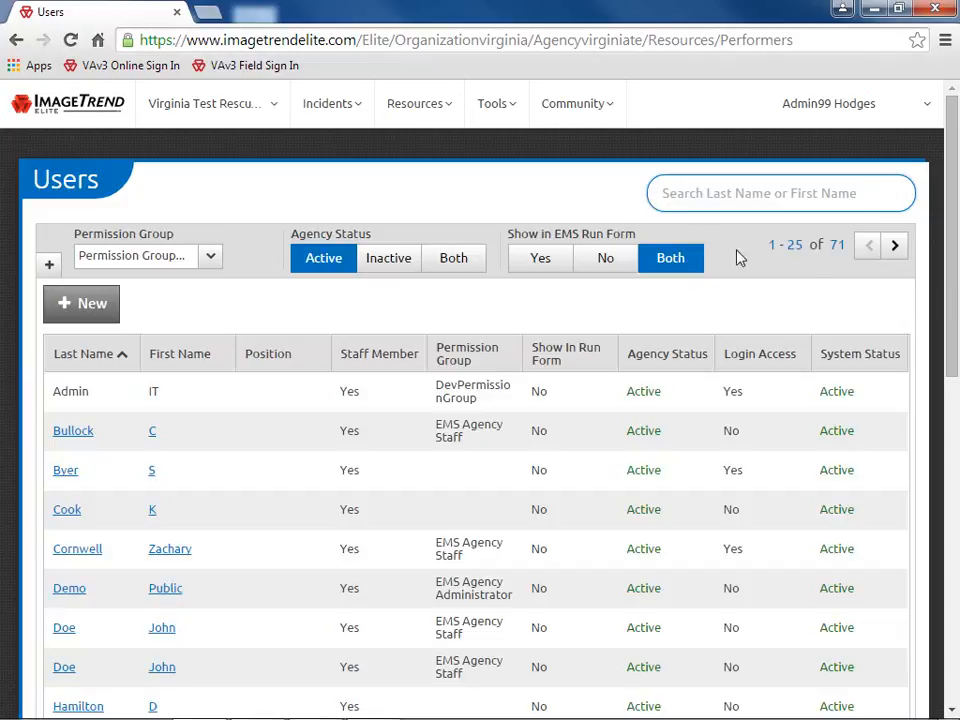
click(896, 250)
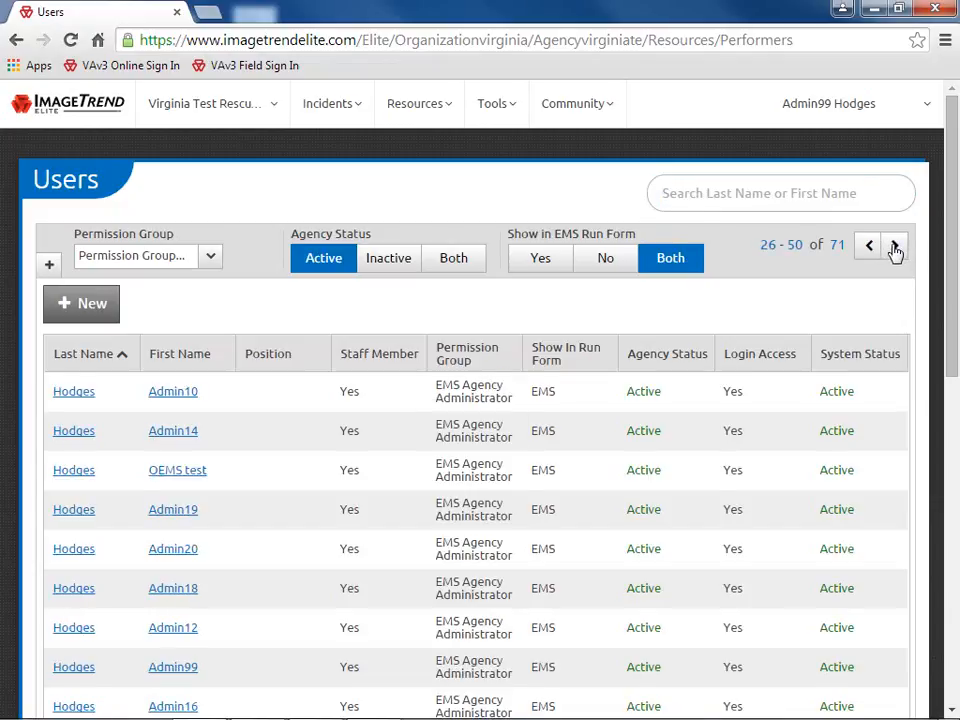
click(870, 250)
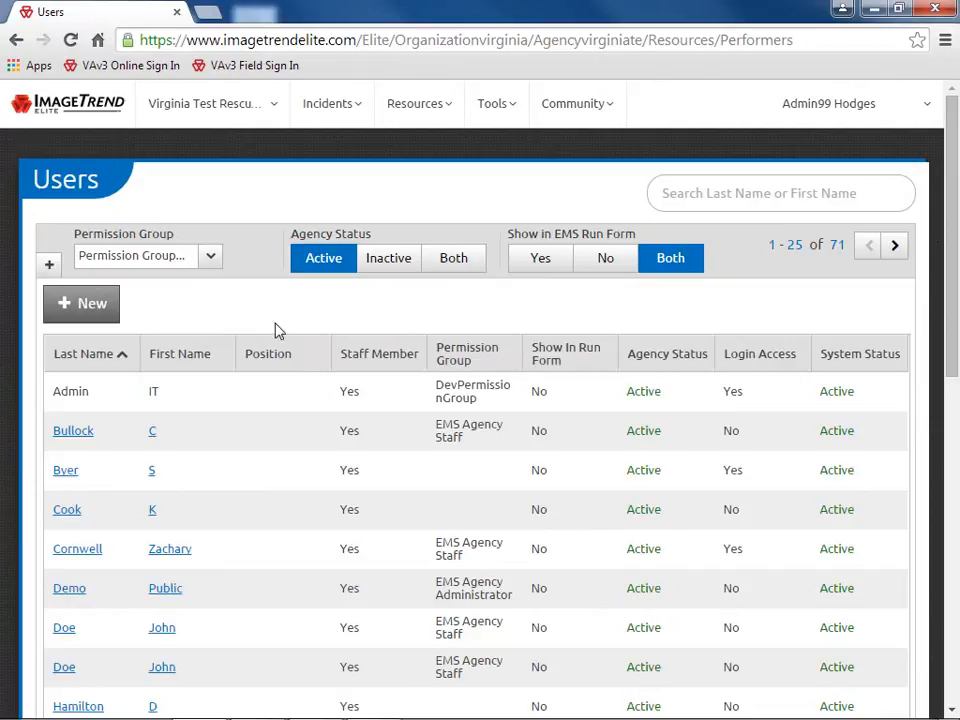
Apply then remove the EMS Agency Staff permission filter, and expand the additional user filters
click(211, 257)
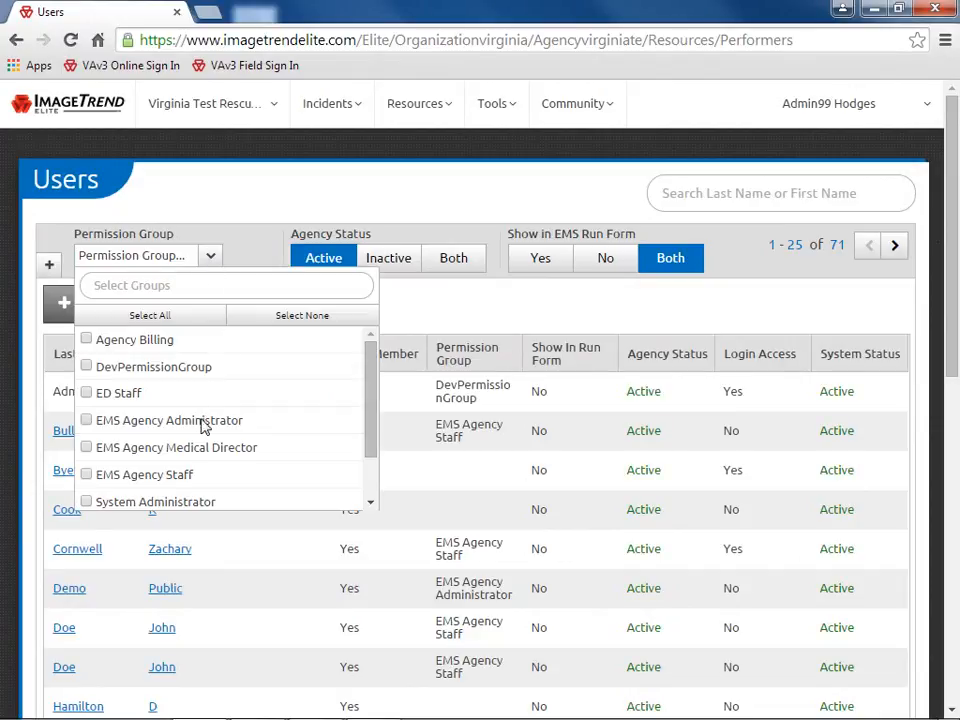
click(87, 478)
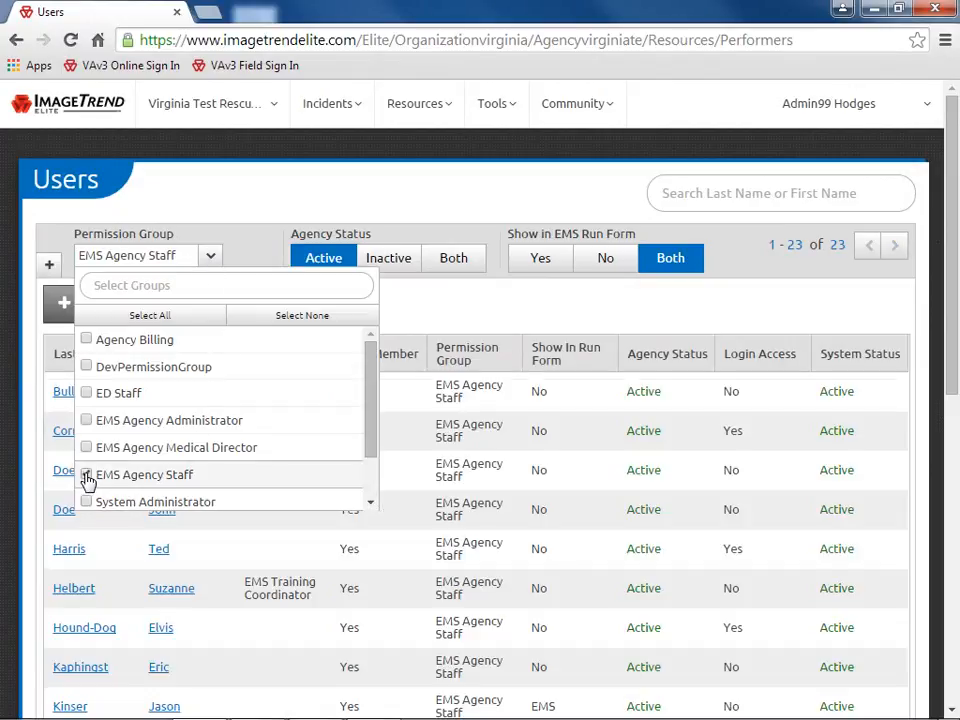
click(246, 258)
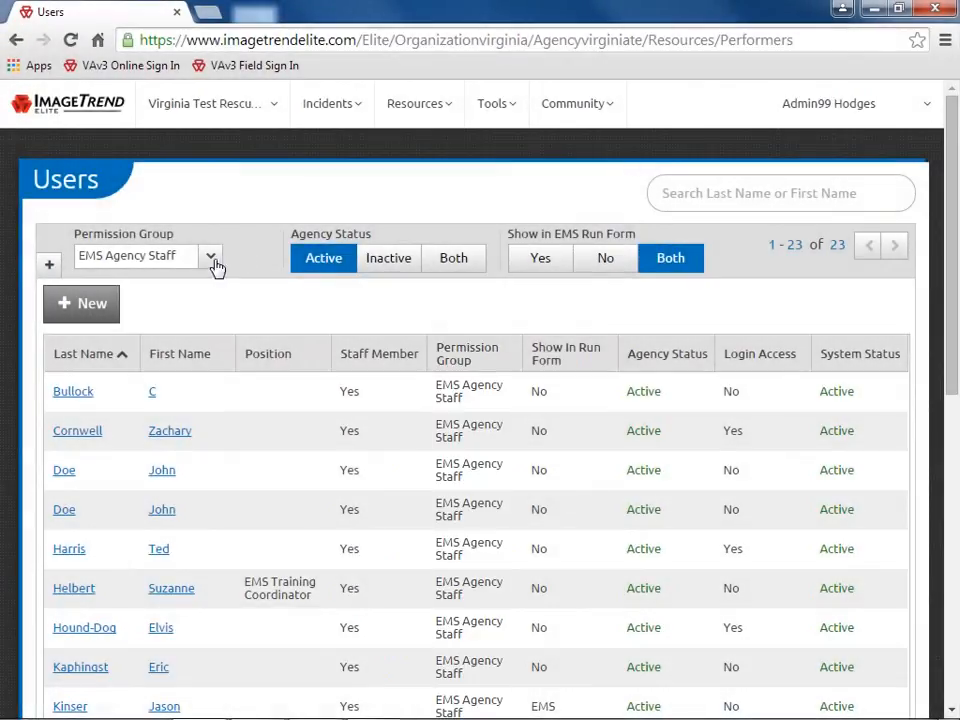
click(212, 260)
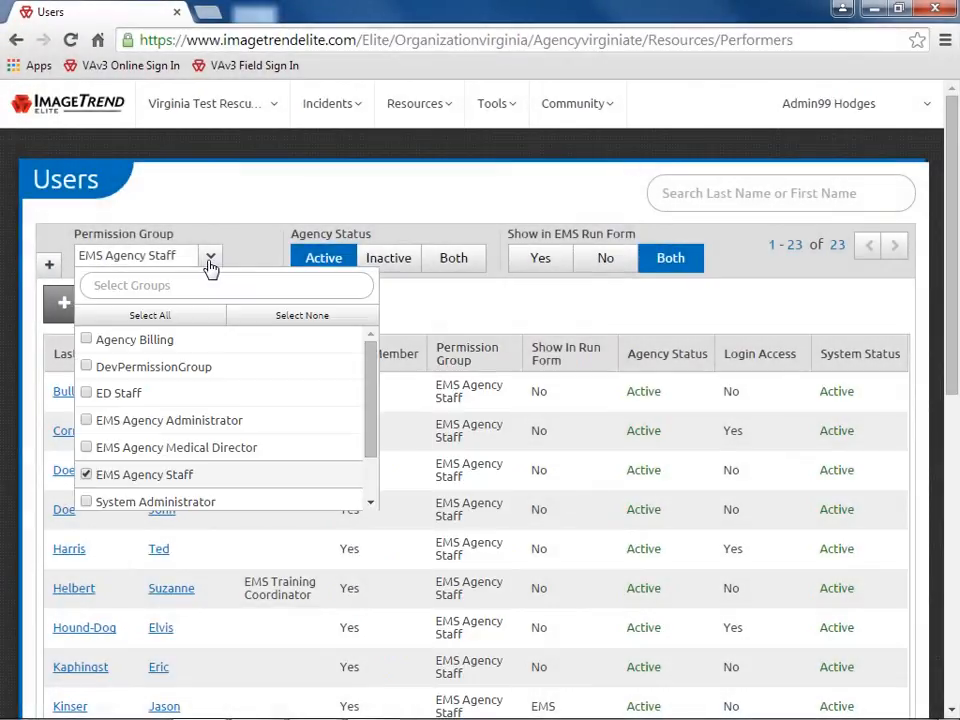
click(87, 475)
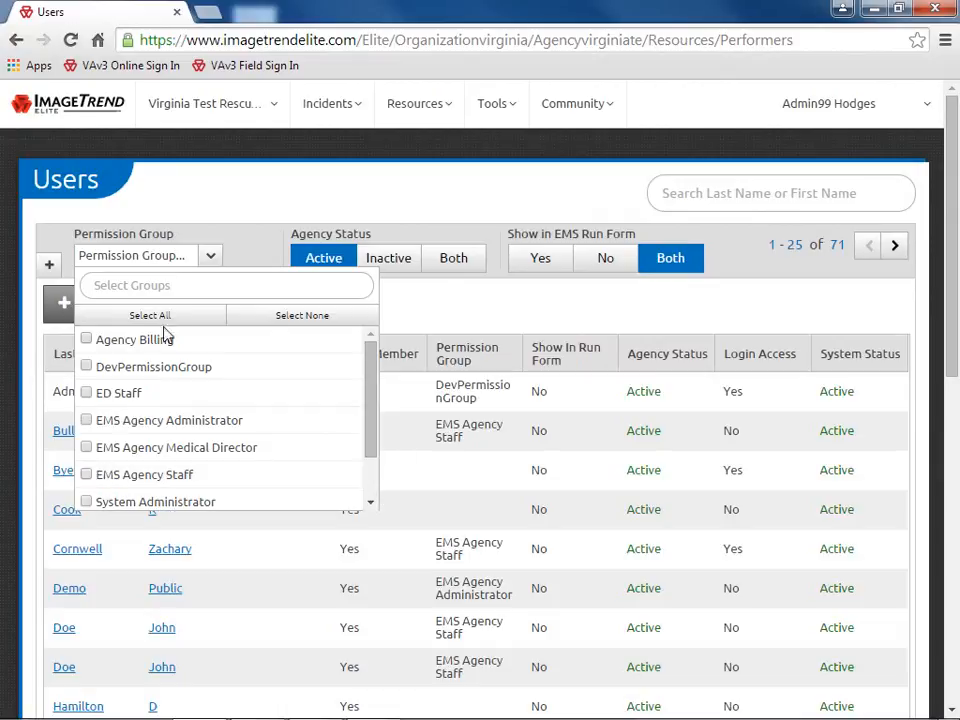
click(213, 262)
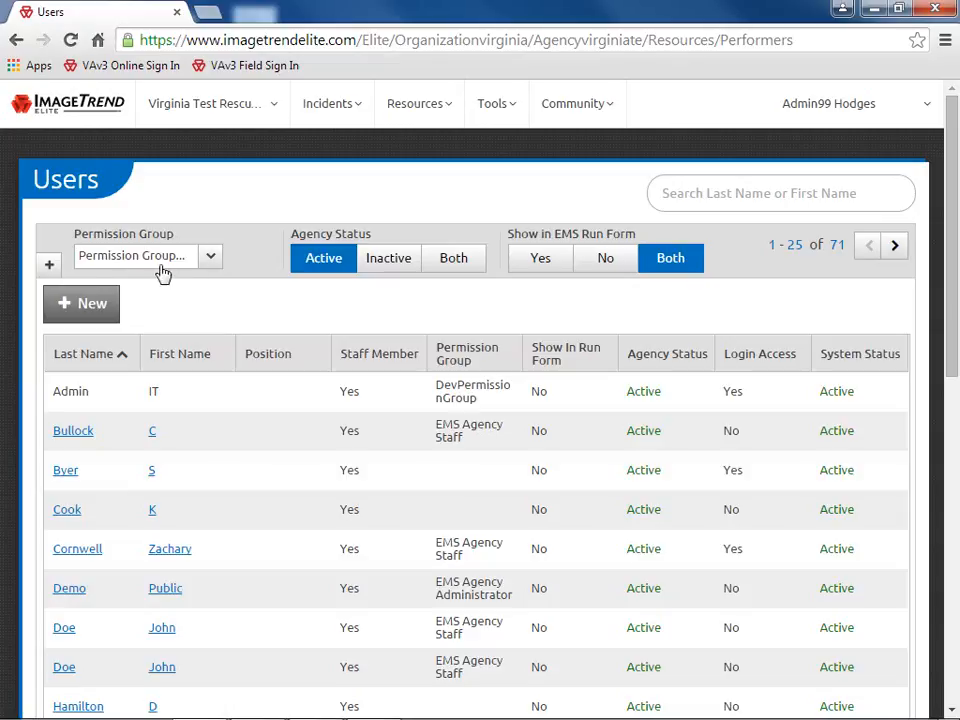
click(49, 266)
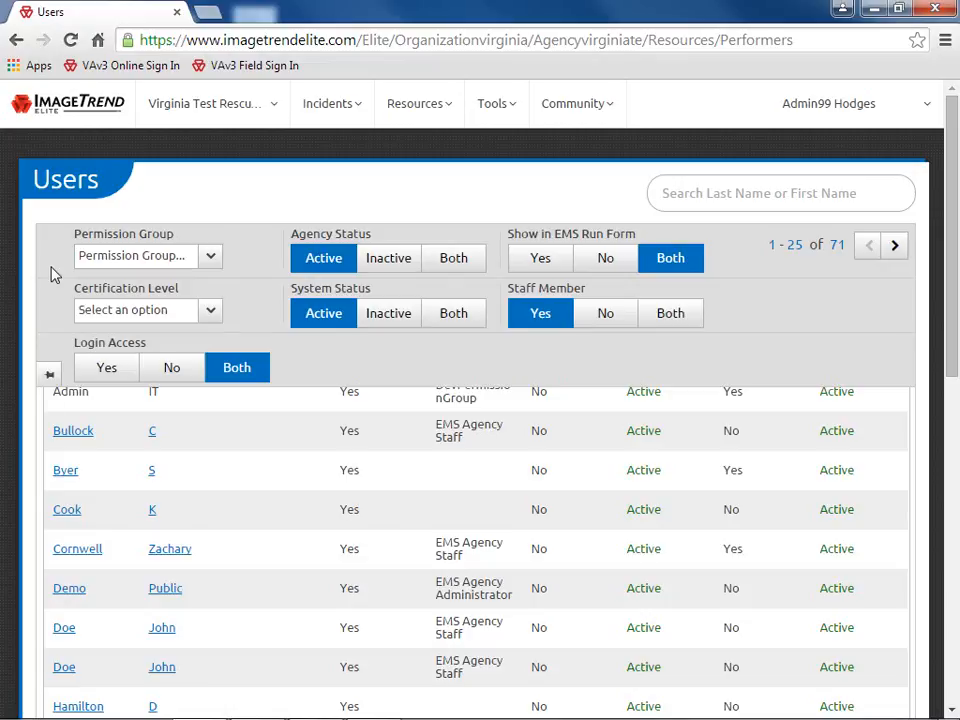
Pin the filter panel open and filter the Users list to Login Access No, showing 35 users
click(46, 375)
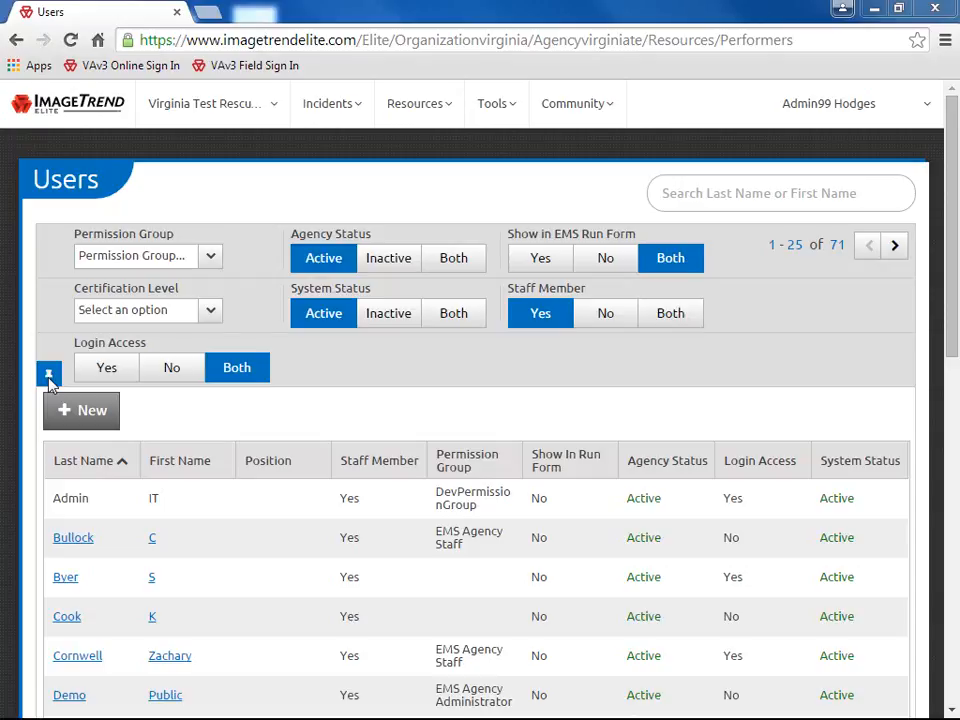
click(170, 370)
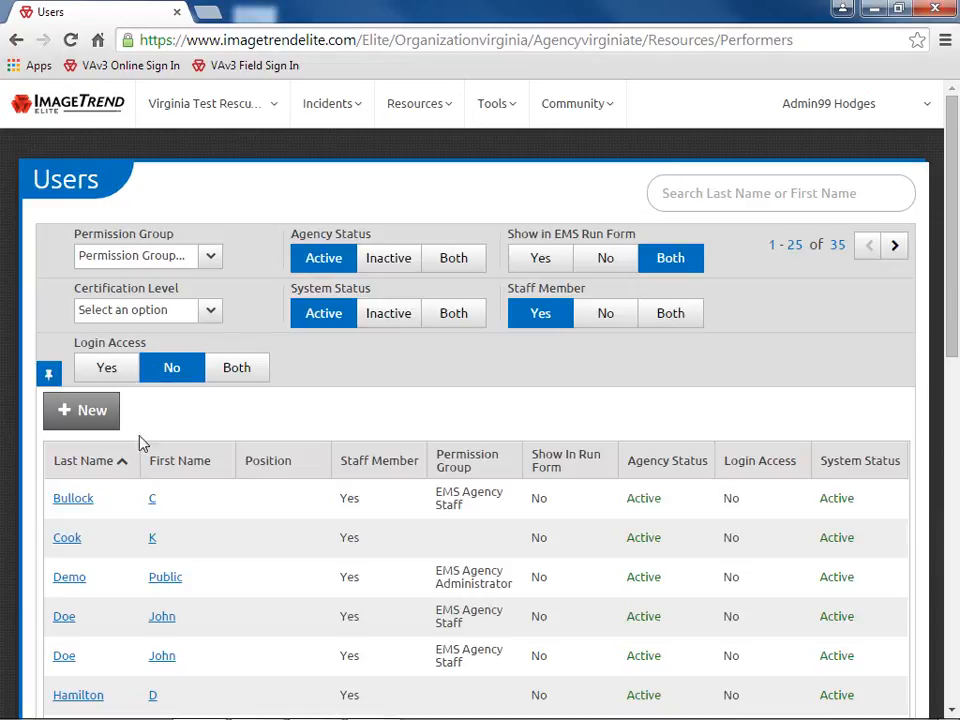
Set the Demo user's Login Access to Yes, save, and return to the full 71-user list
double_click(72, 580)
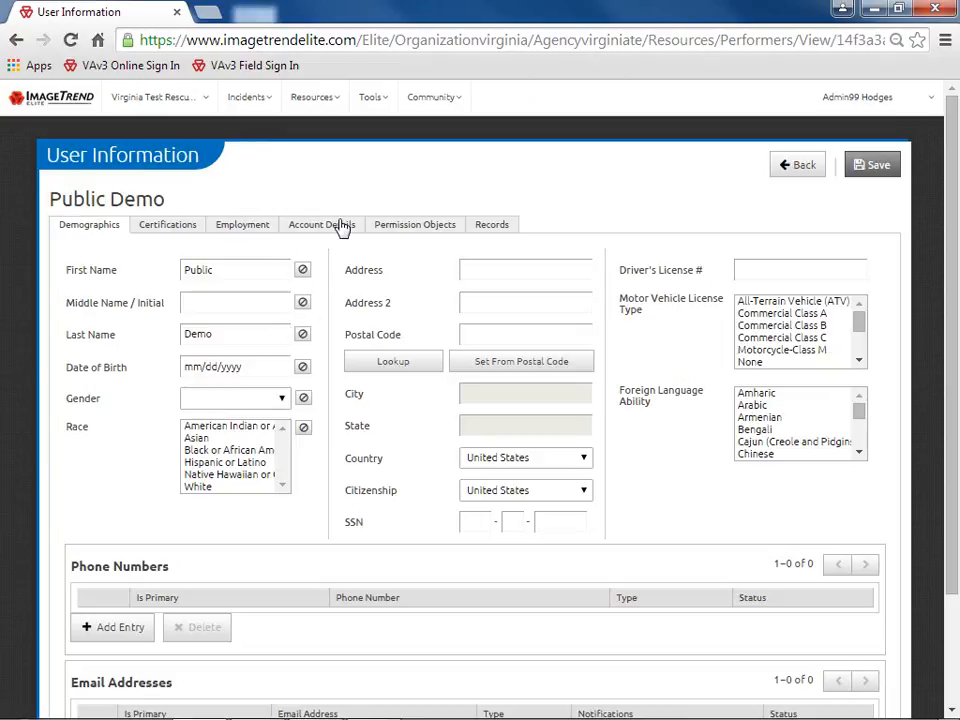
click(332, 228)
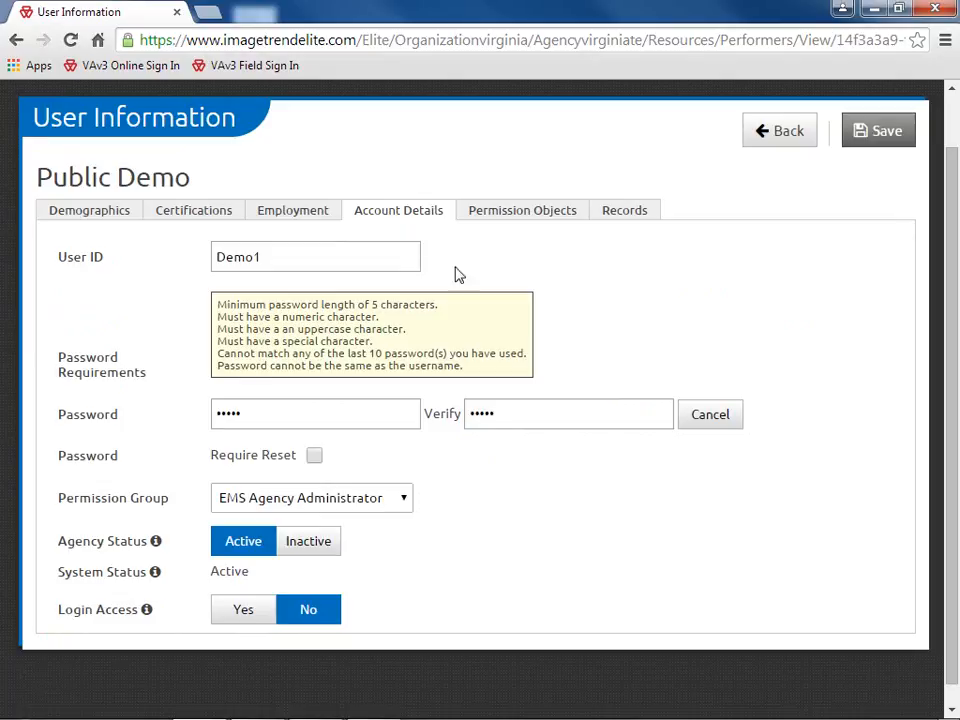
click(243, 612)
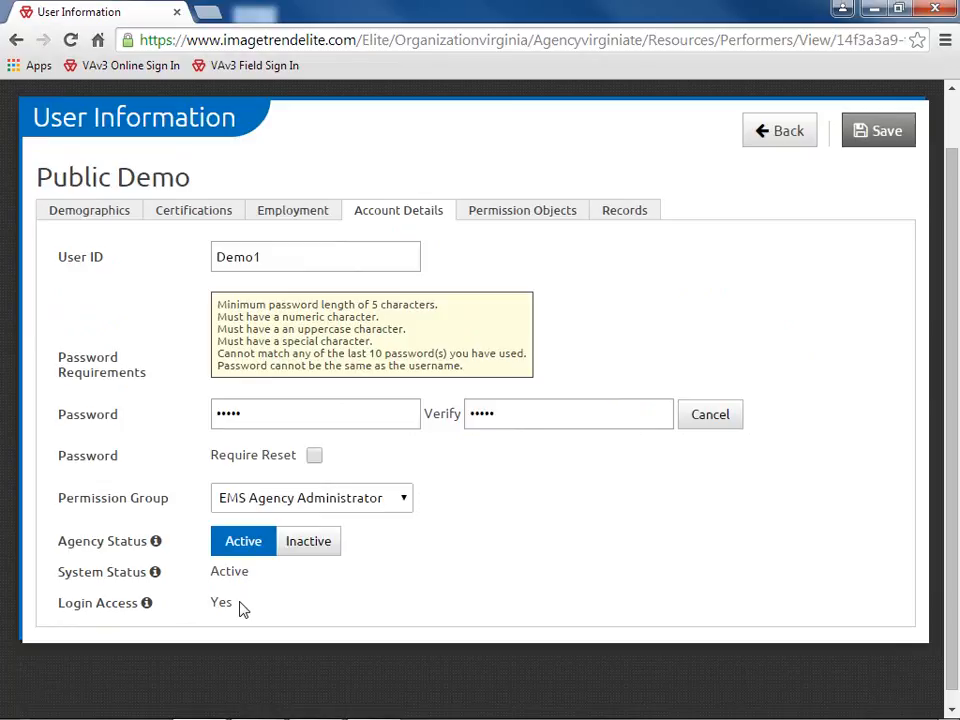
click(878, 142)
click(786, 140)
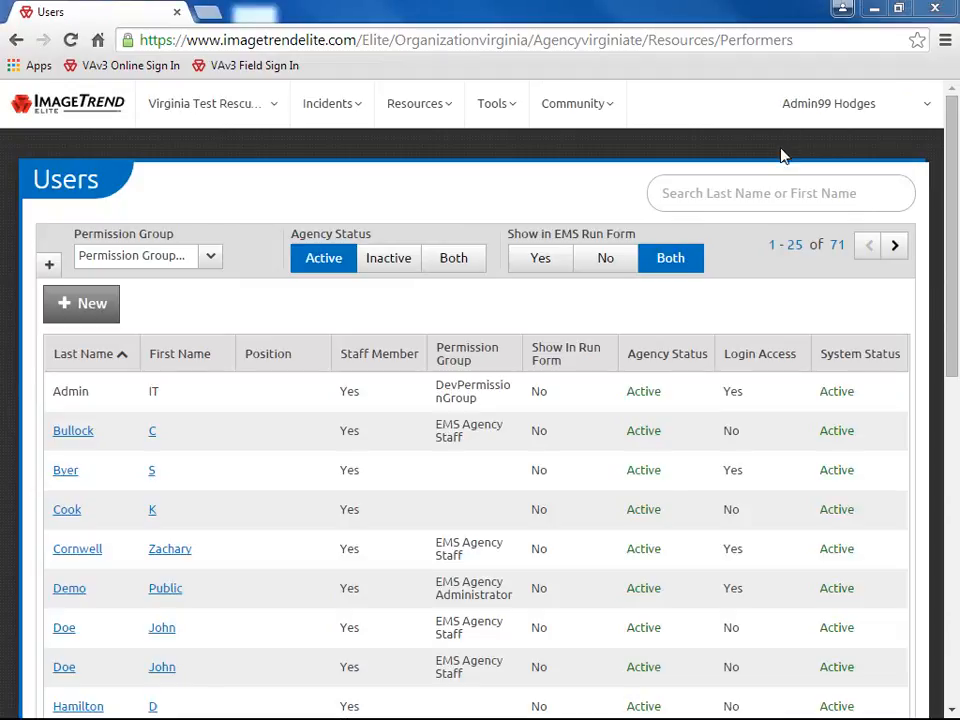
Set the Demo user's Agency Status to Inactive and save, leaving 70 active users listed
double_click(78, 598)
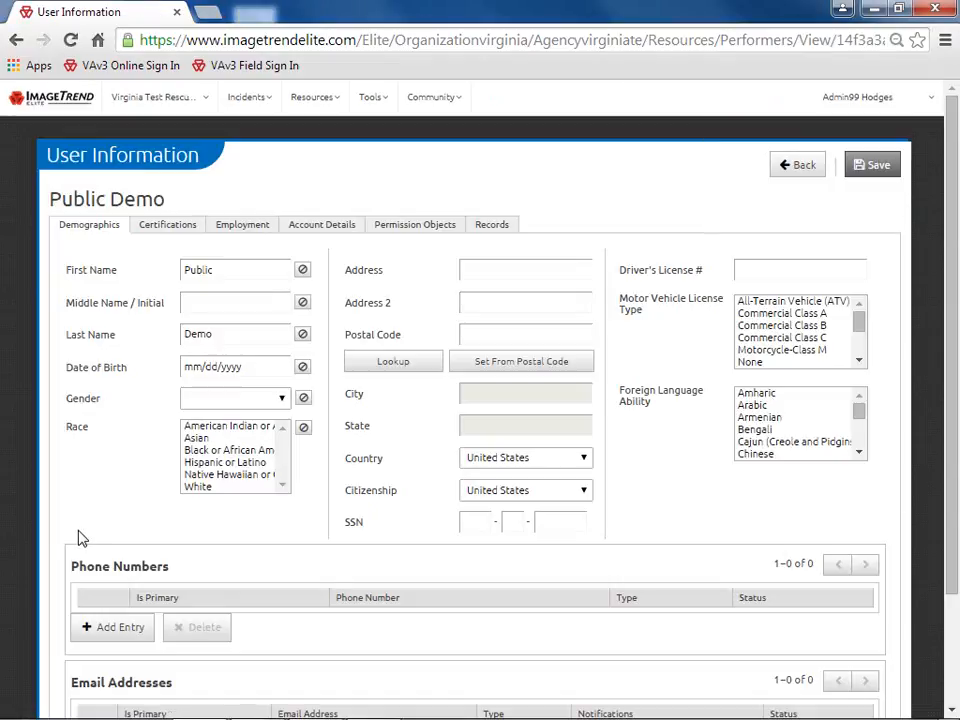
click(322, 228)
key(ctrl+0)
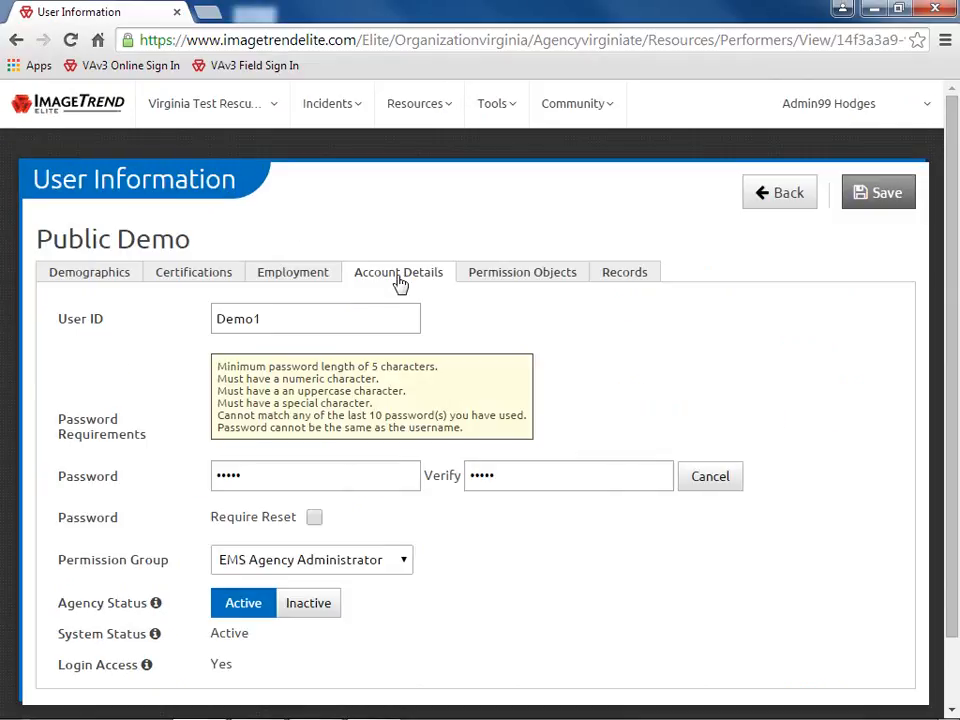
click(309, 612)
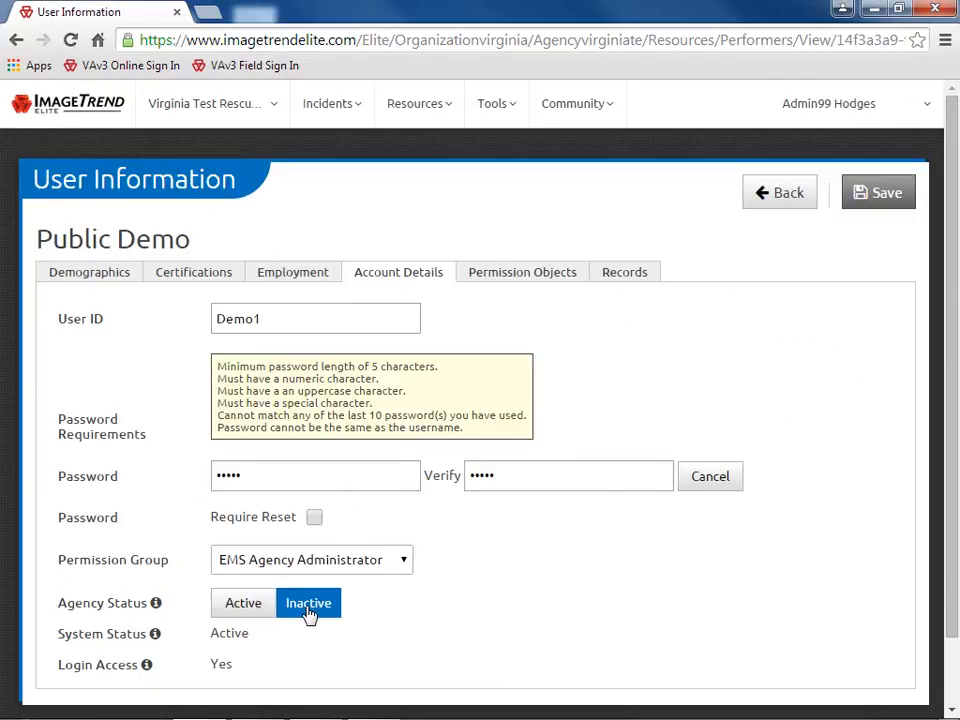
click(873, 197)
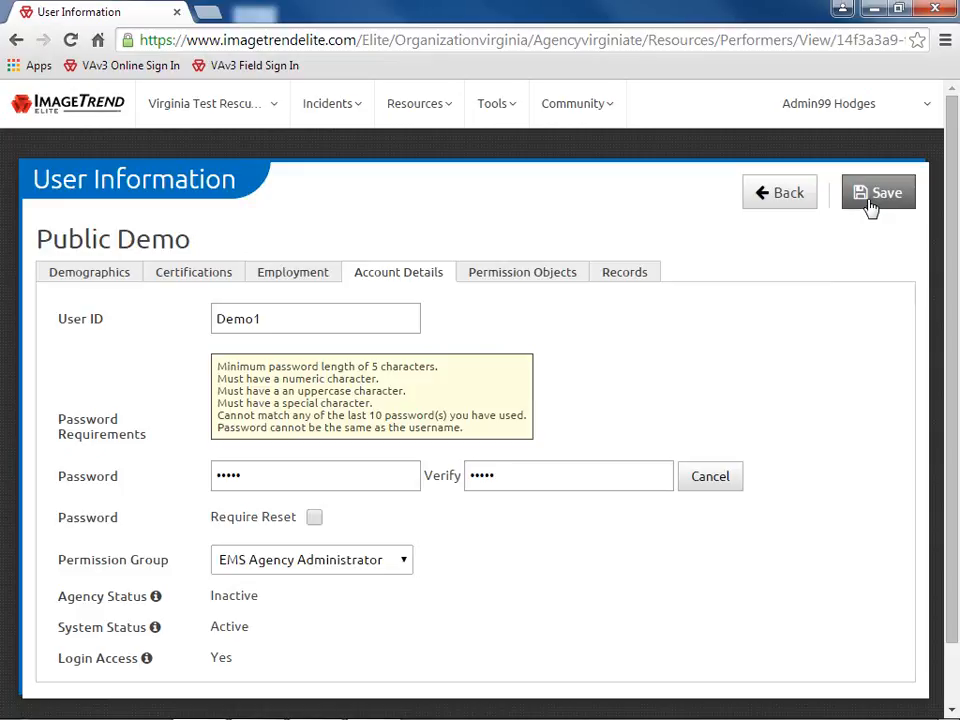
click(790, 200)
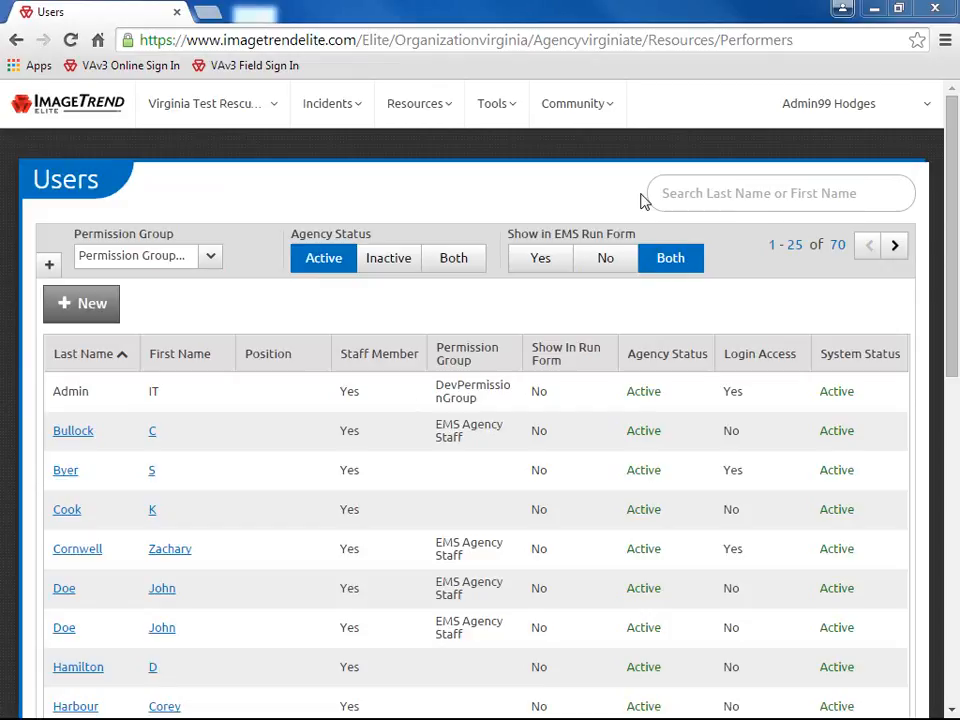
Search the Users list for 'oems' and open the OEMS test user's record
click(674, 192)
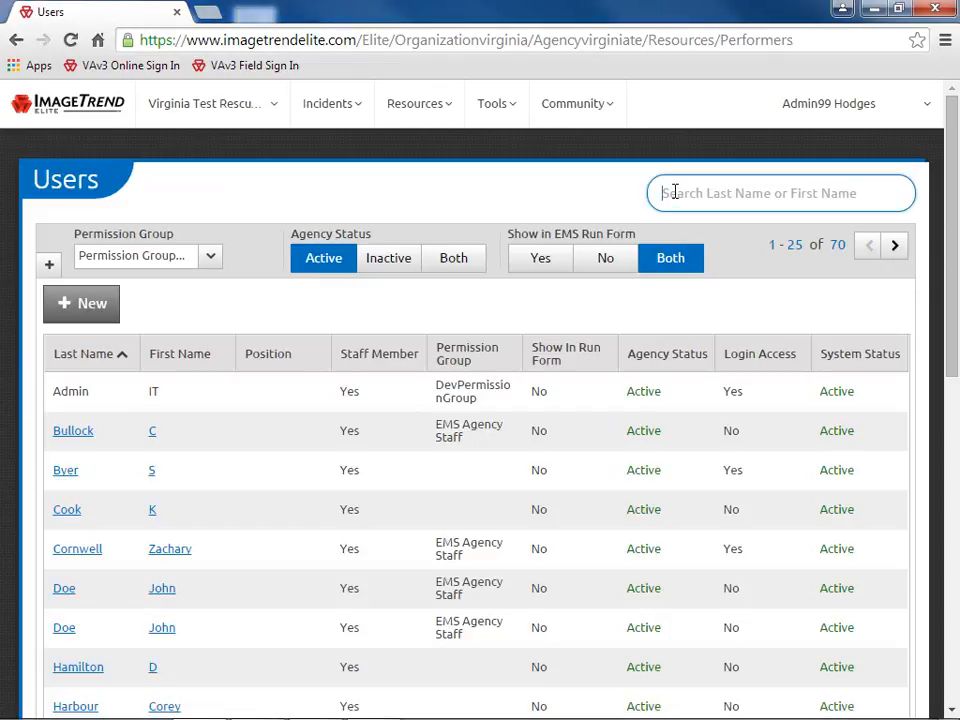
text(oems)
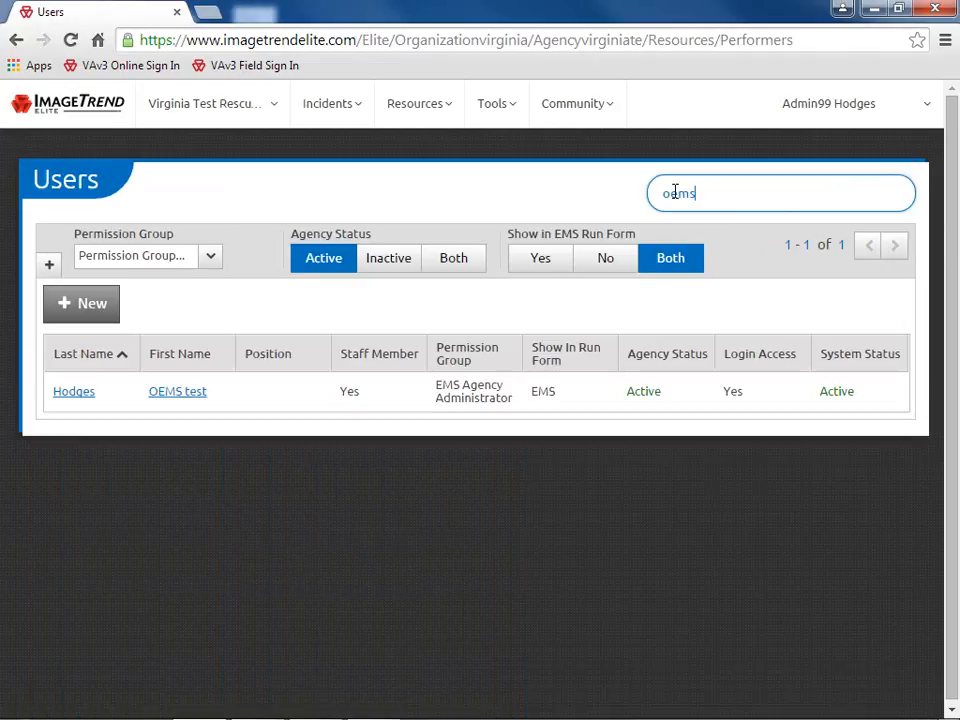
triple_click(195, 398)
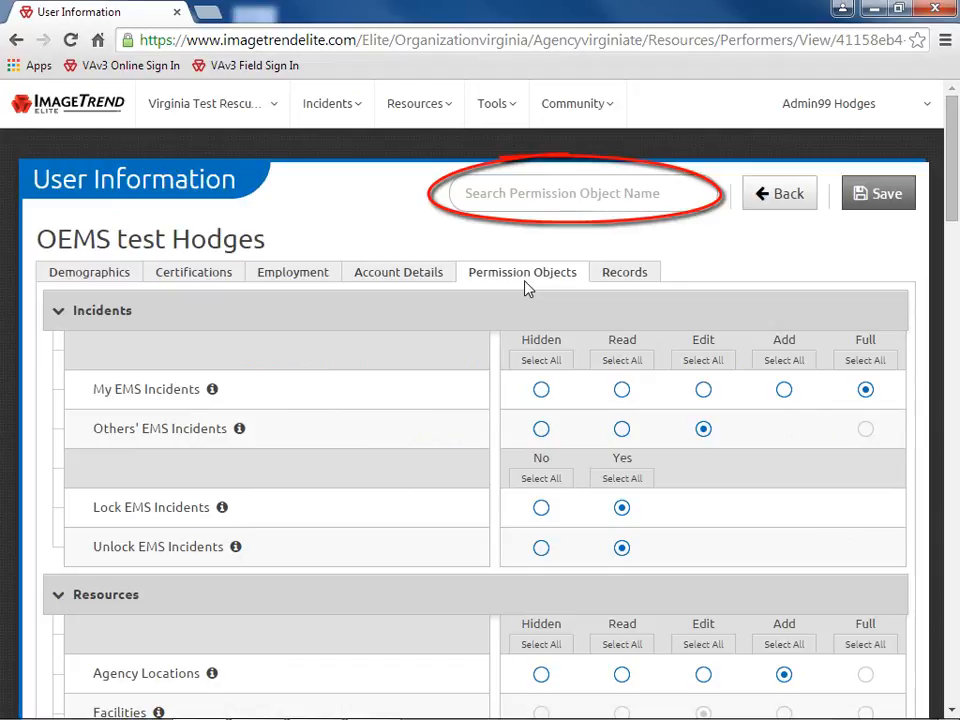
click(469, 194)
text(rec)
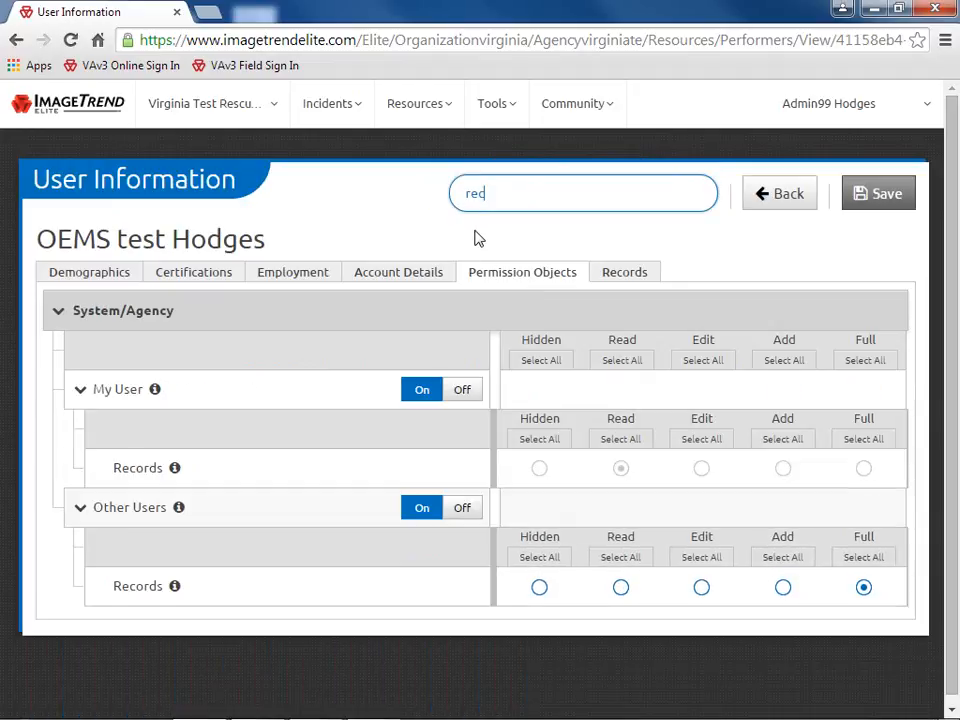
text(ords)
key(BackSpace)
key(BackSpace)
key(BackSpace)
key(BackSpace)
key(BackSpace)
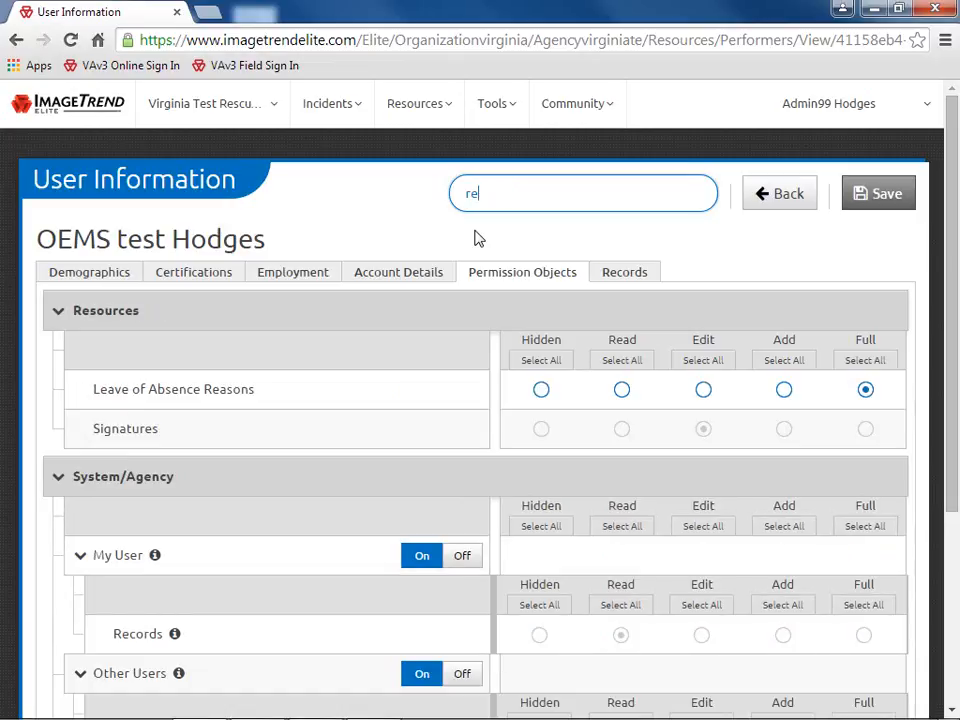
key(BackSpace)
key(BackSpace)
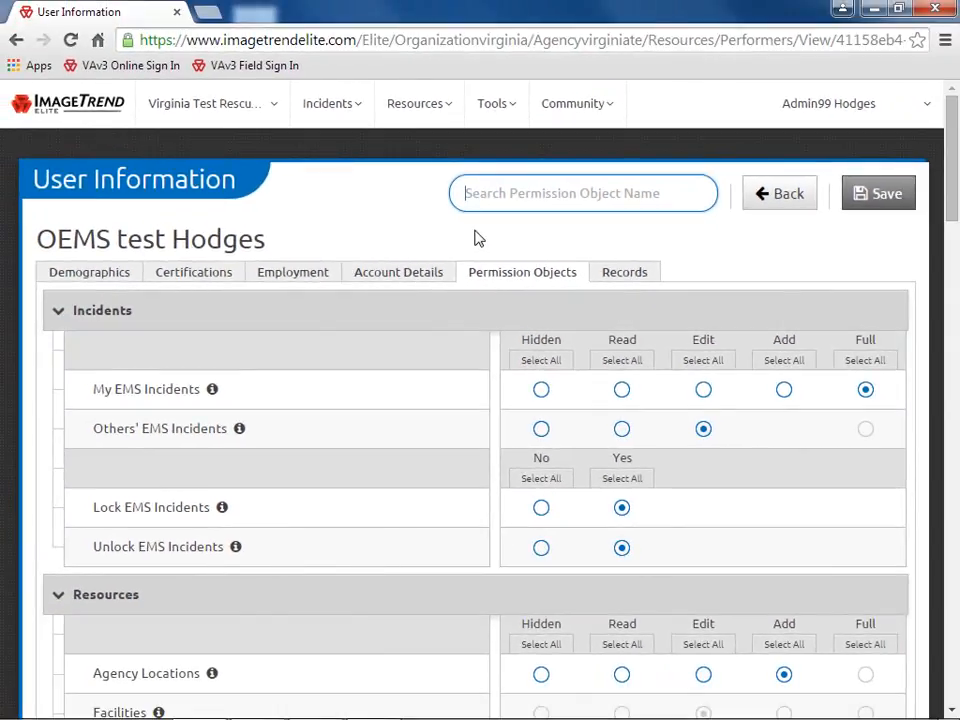
Set the Others' EMS Incidents permission to Hidden for this user
click(478, 226)
scroll(478, 226, down, 6)
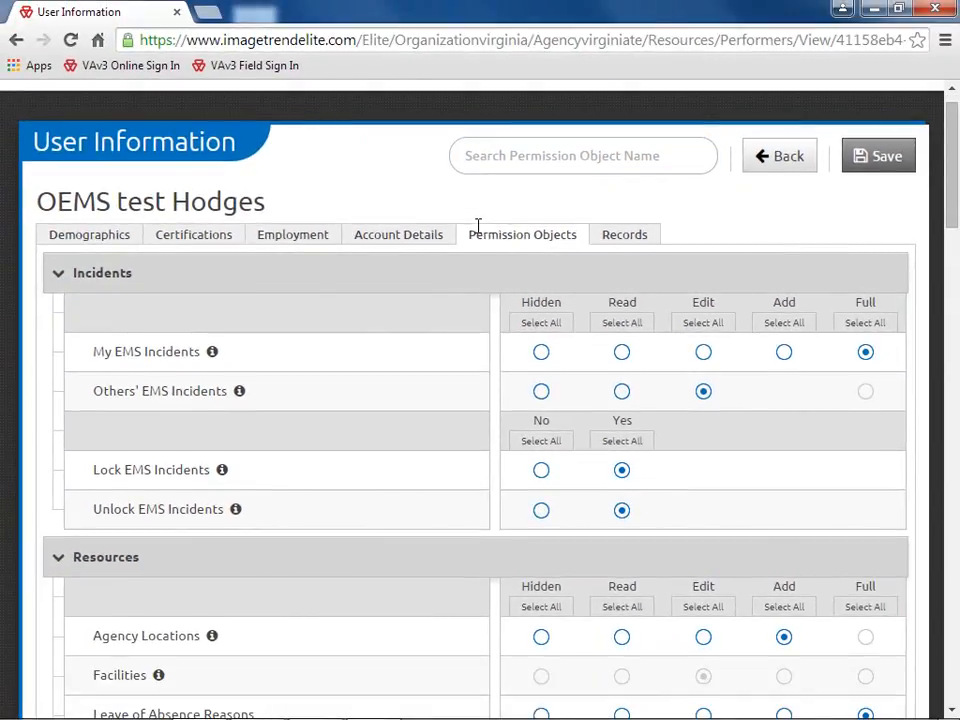
scroll(478, 226, down, 2)
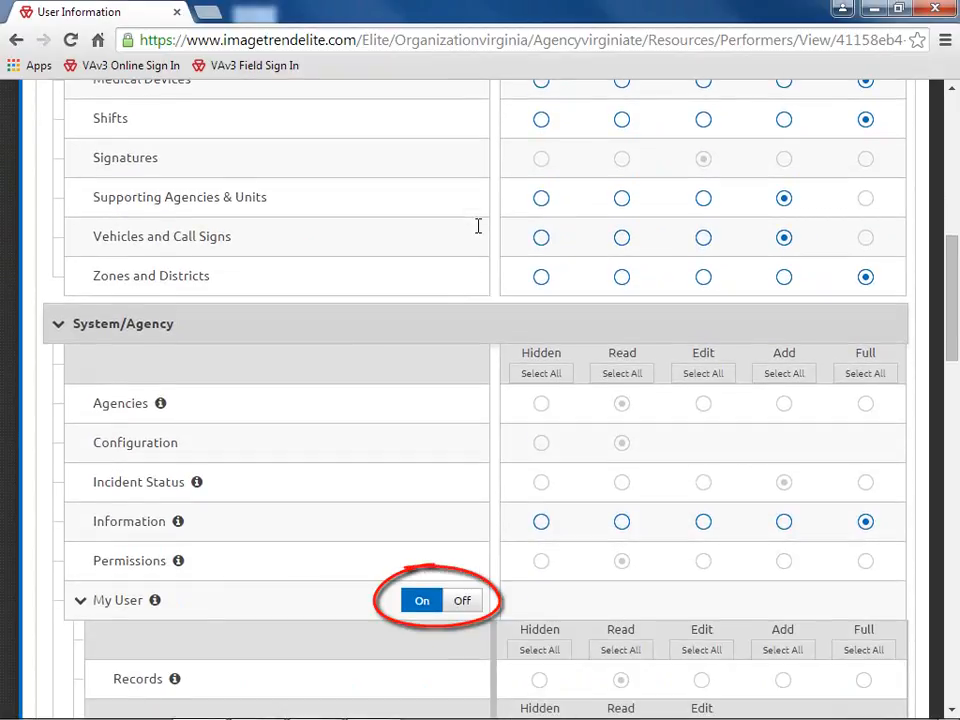
scroll(478, 226, up, 2)
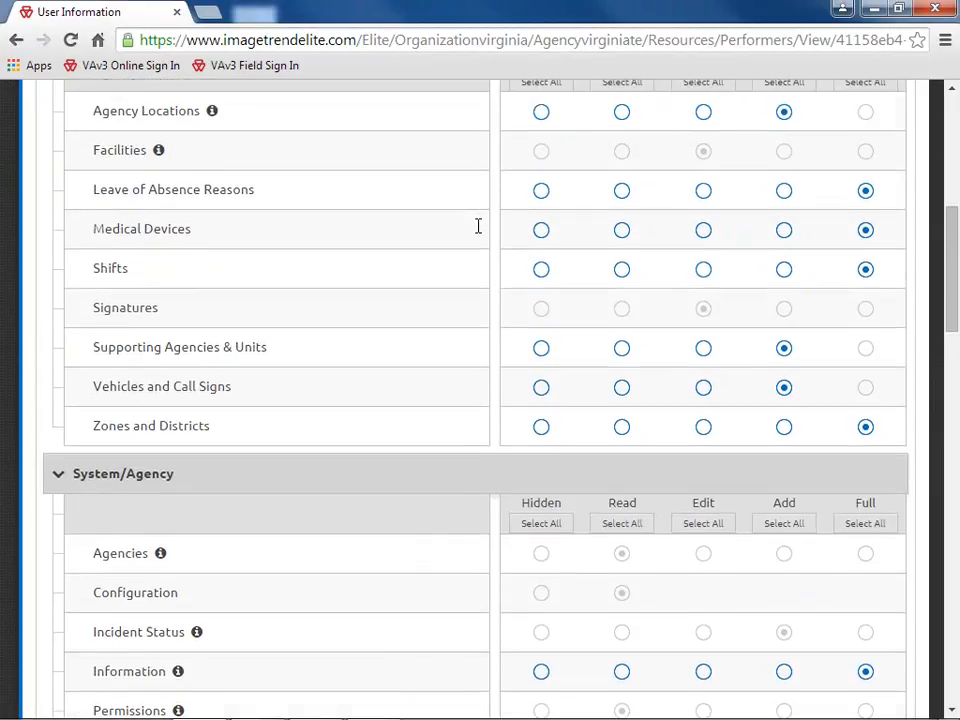
scroll(478, 226, up, 5)
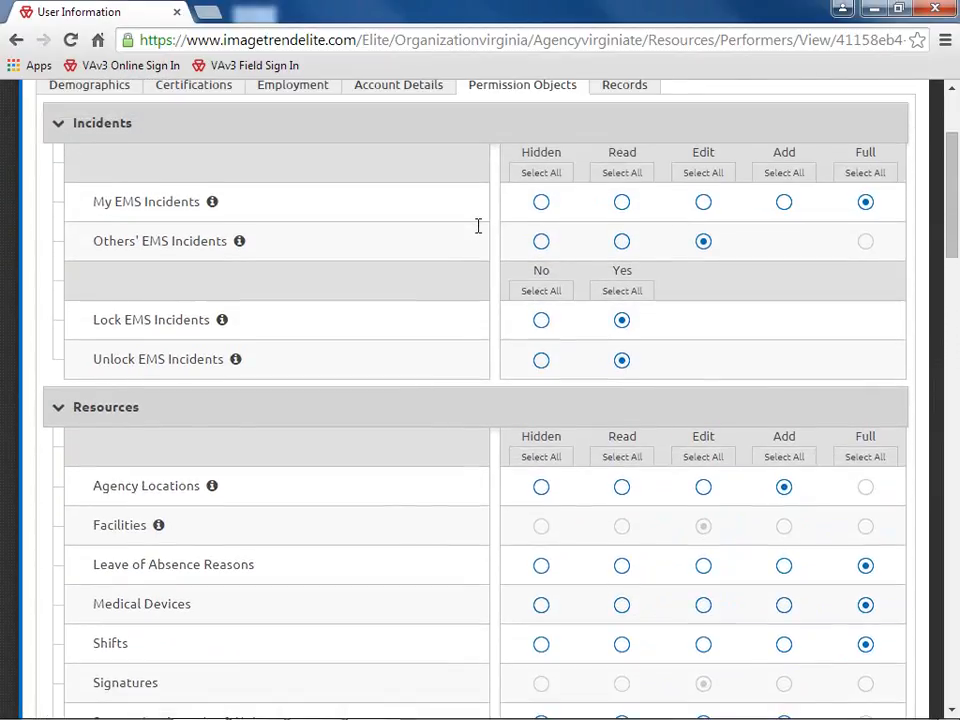
scroll(478, 226, up, 3)
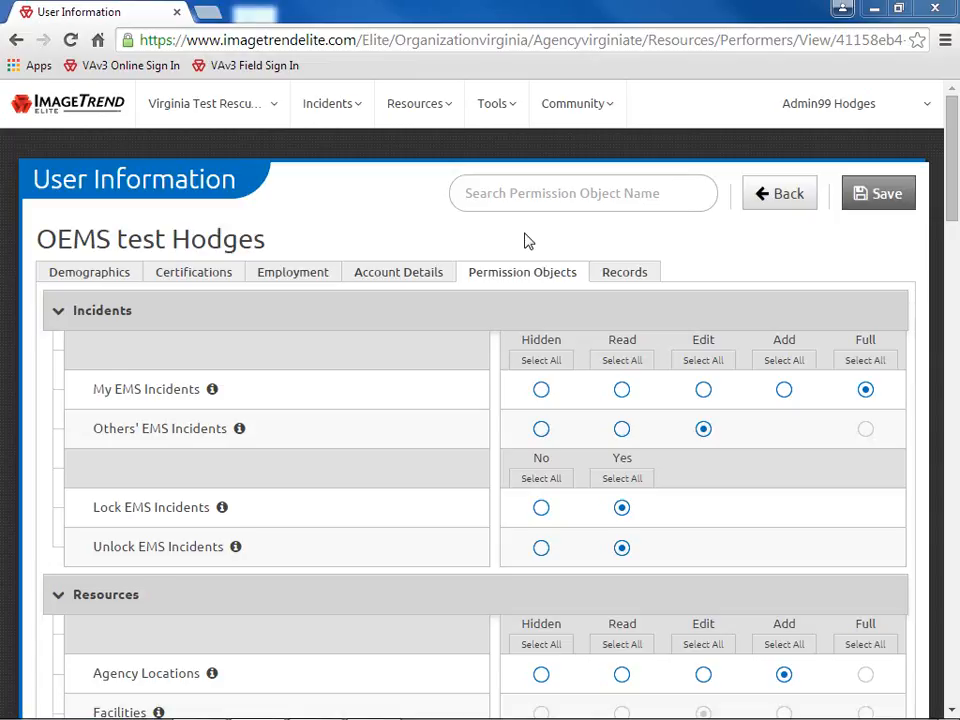
click(541, 429)
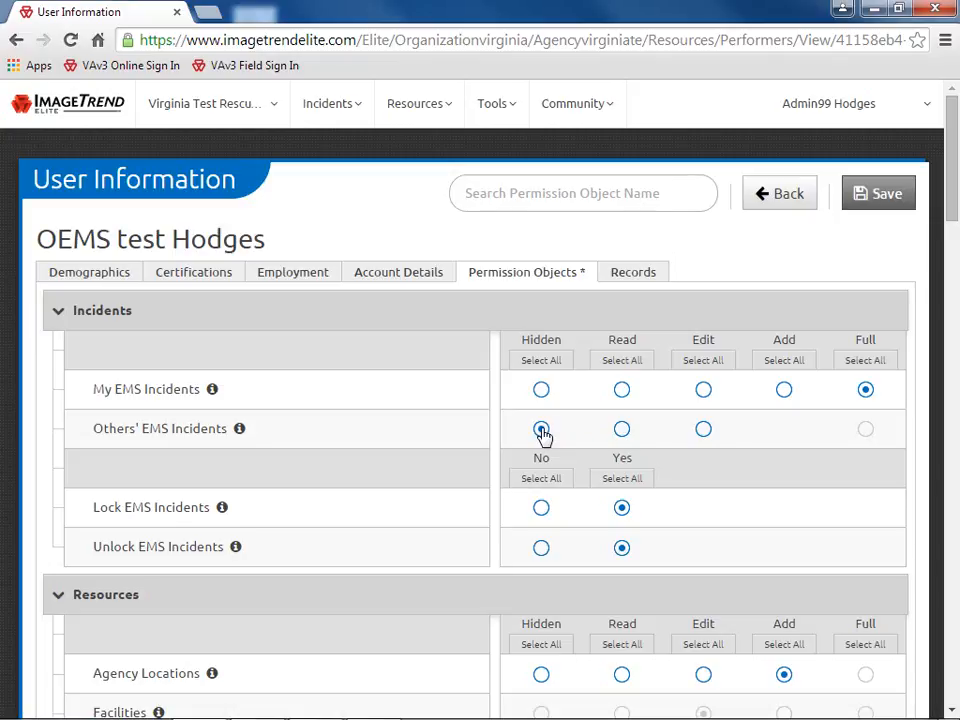
Set every permission in the Incidents section to Hidden with Select All
scroll(563, 437, down, 1)
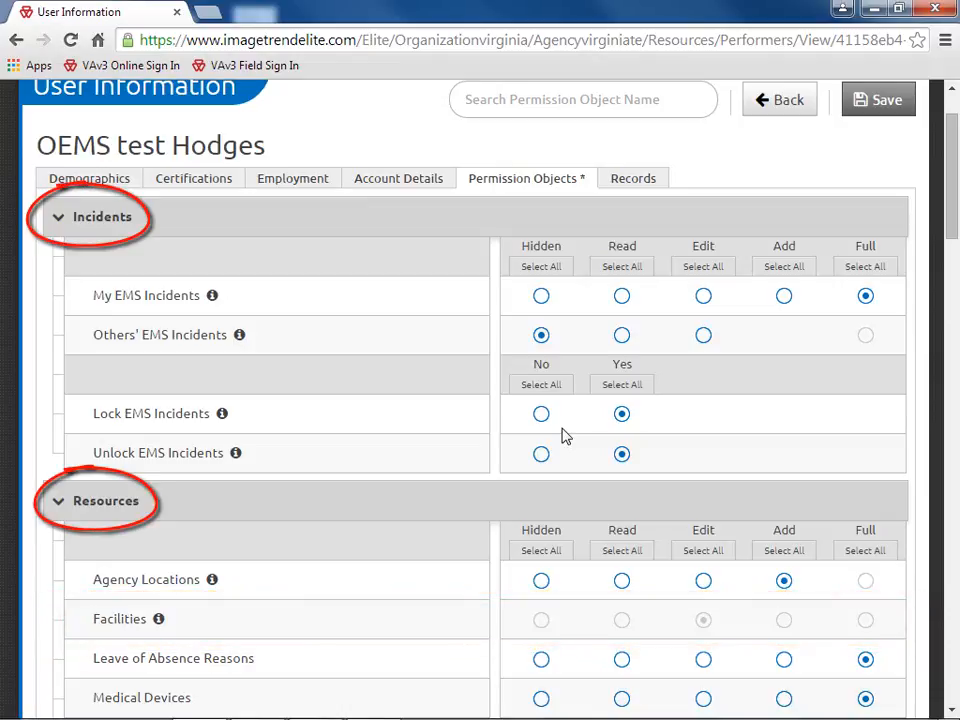
click(255, 229)
click(255, 229)
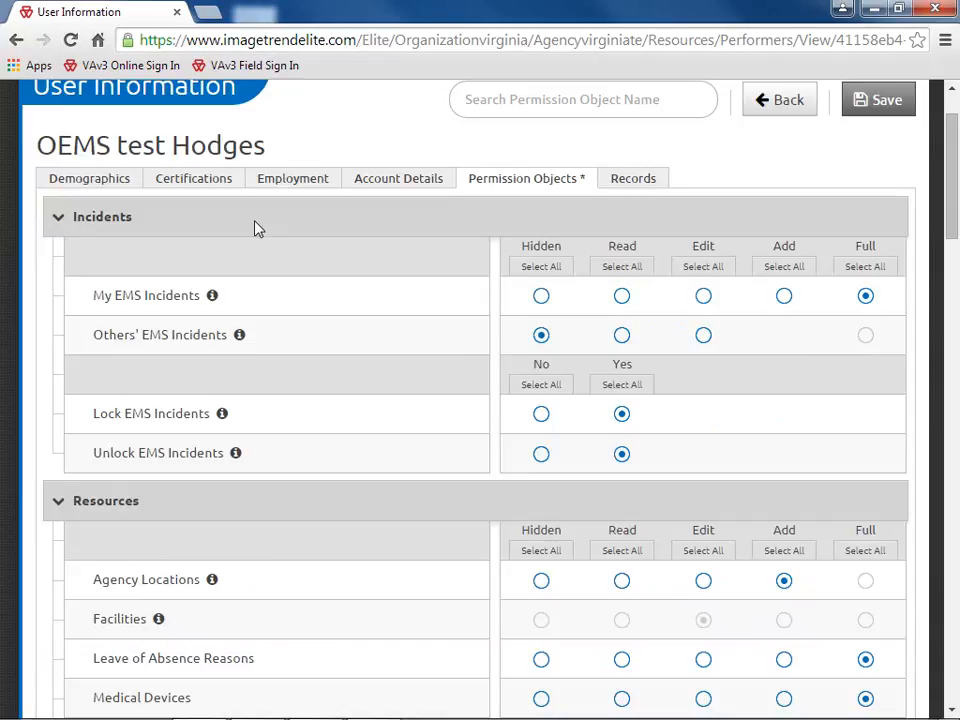
click(549, 272)
Leave the user record and sign back in with the organization ID, username and password
click(785, 104)
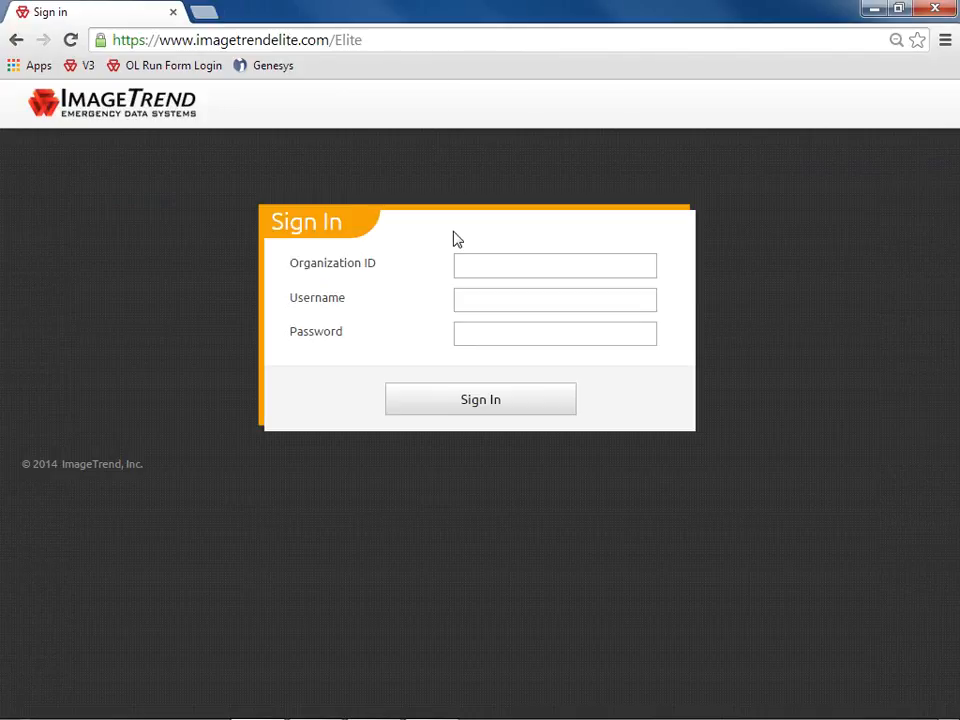
text(Virginia)
key(Tab)
key(Tab)
text(******)
key(Return)
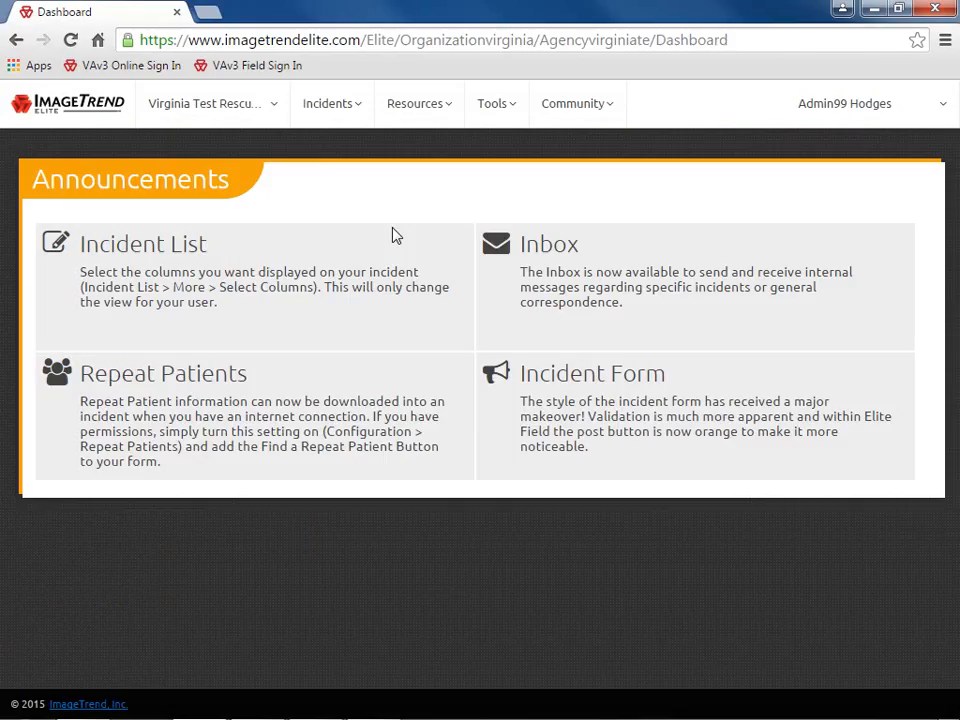
Open the Audit Tracking Reasons settings from the agency Configuration page
click(271, 106)
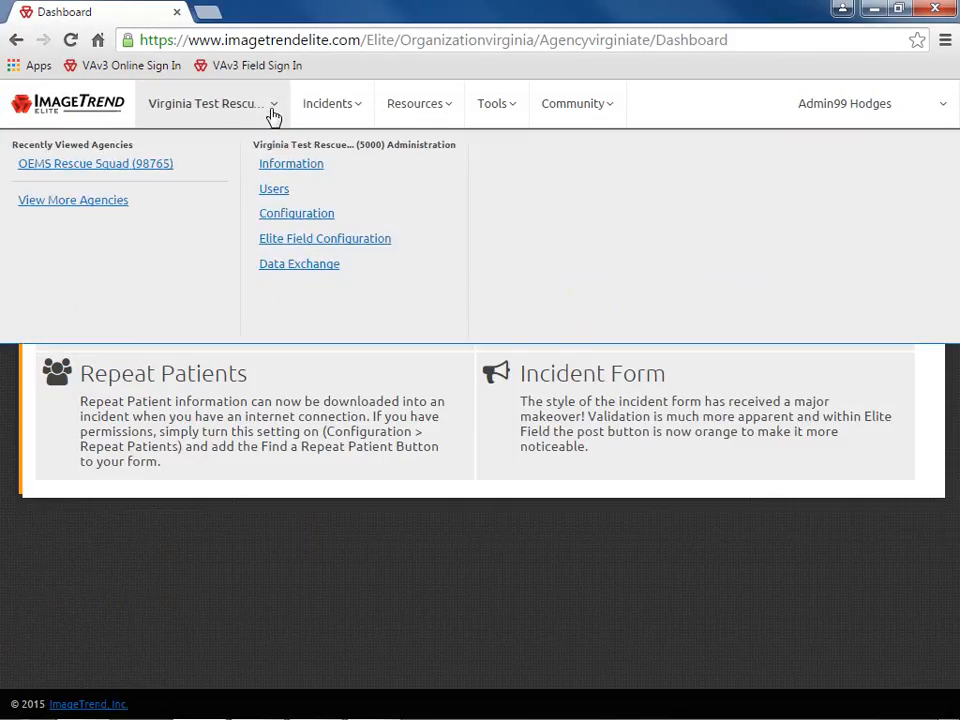
click(348, 214)
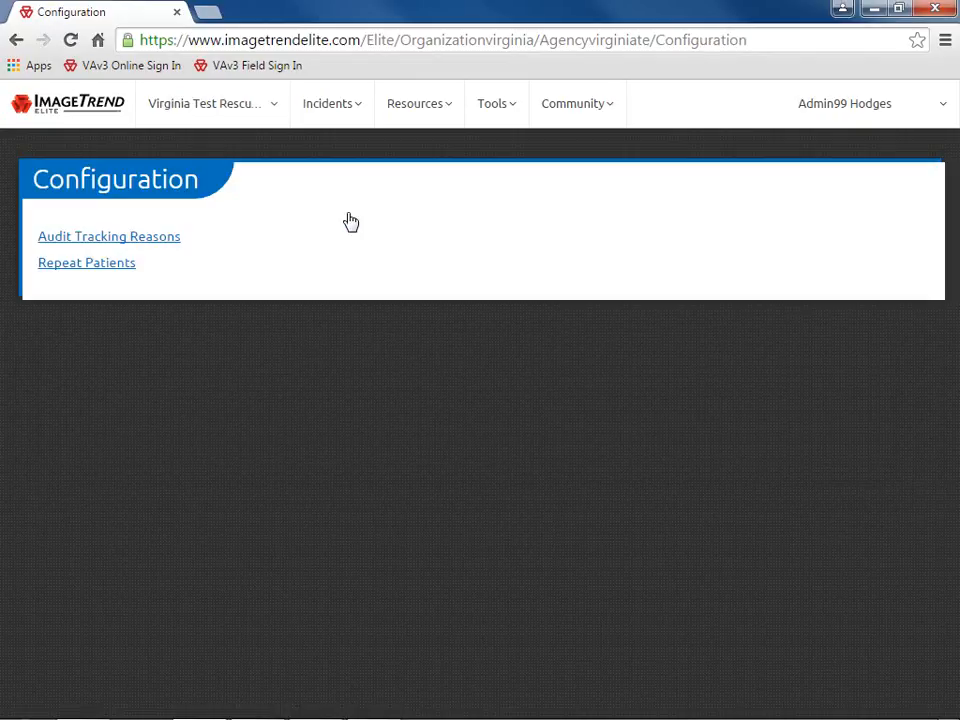
click(179, 241)
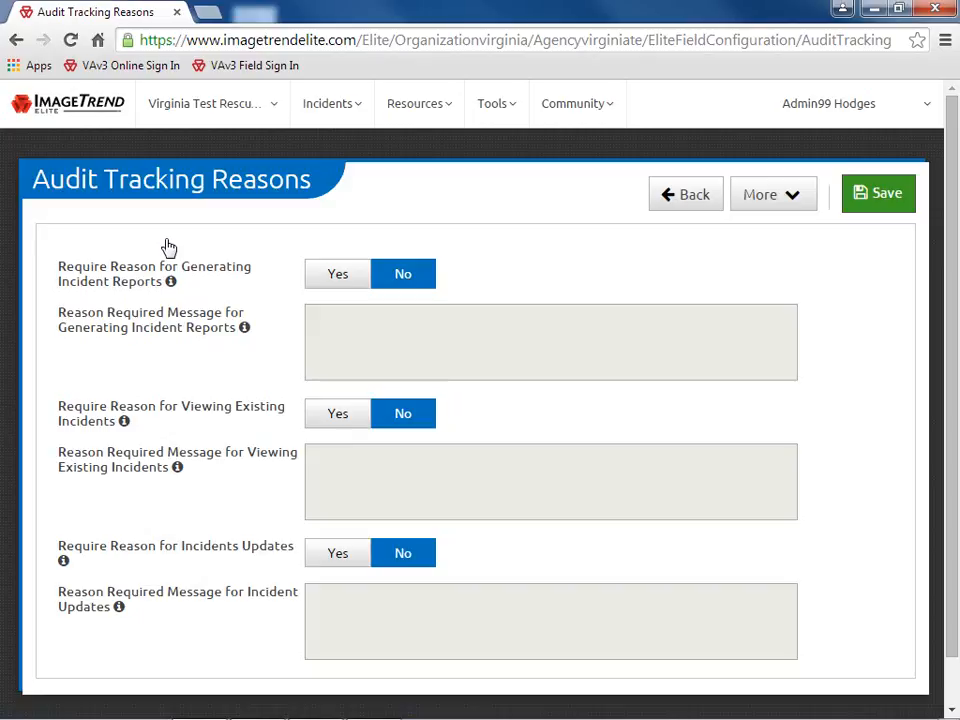
Require a reason for generating incident reports, with the message 'Test'
click(333, 276)
click(325, 316)
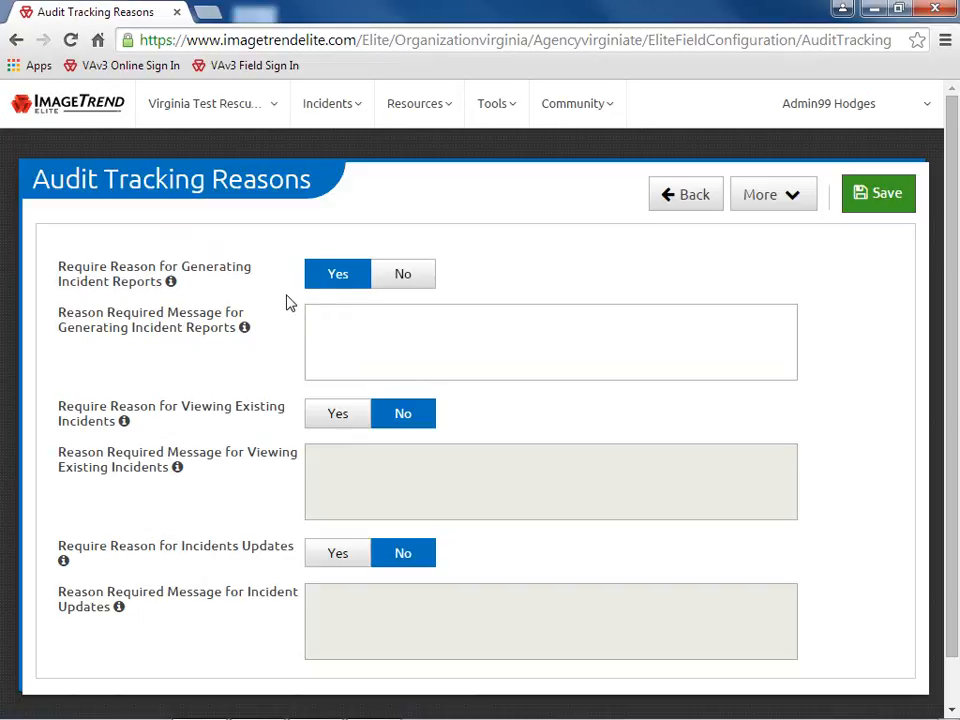
text(Test)
Reset the audit tracking settings to defaults, then open the Repeat Patients configuration
mouse_move(243, 327)
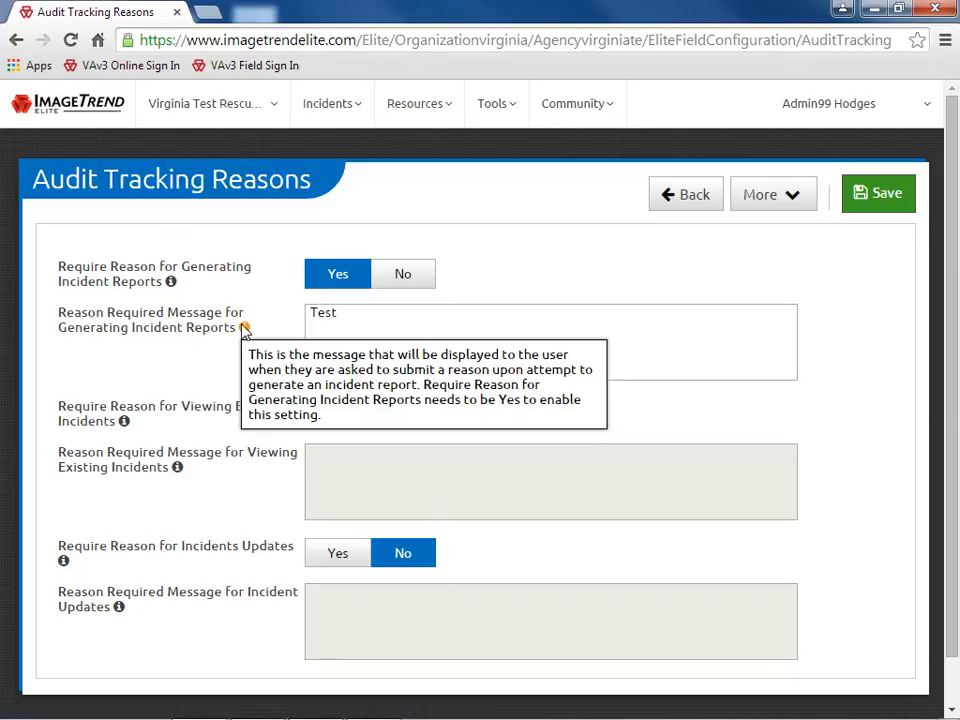
click(790, 210)
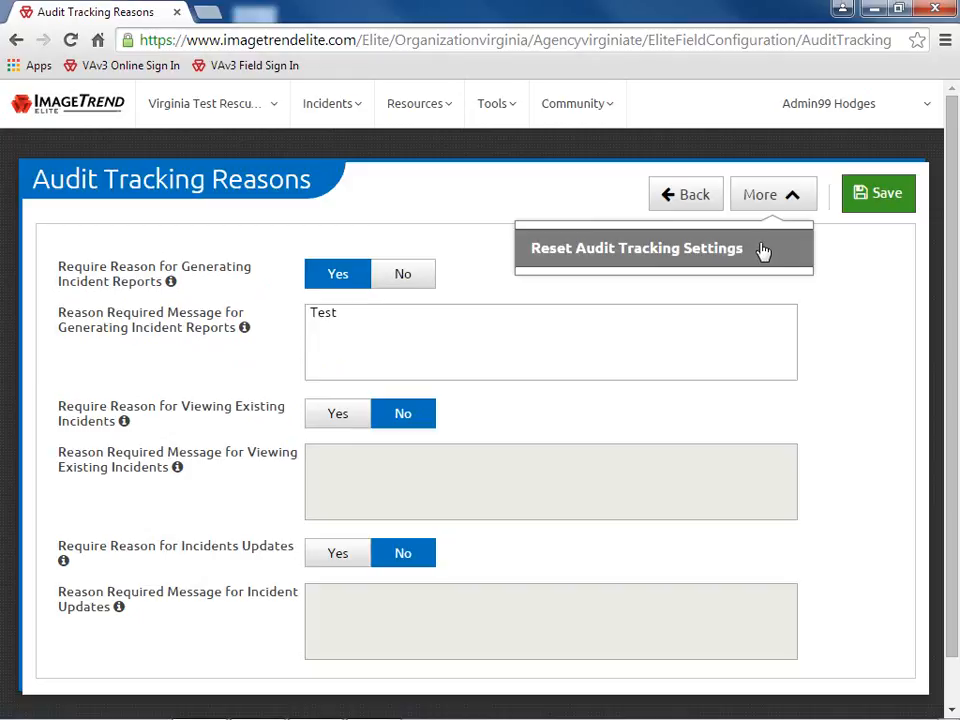
click(757, 248)
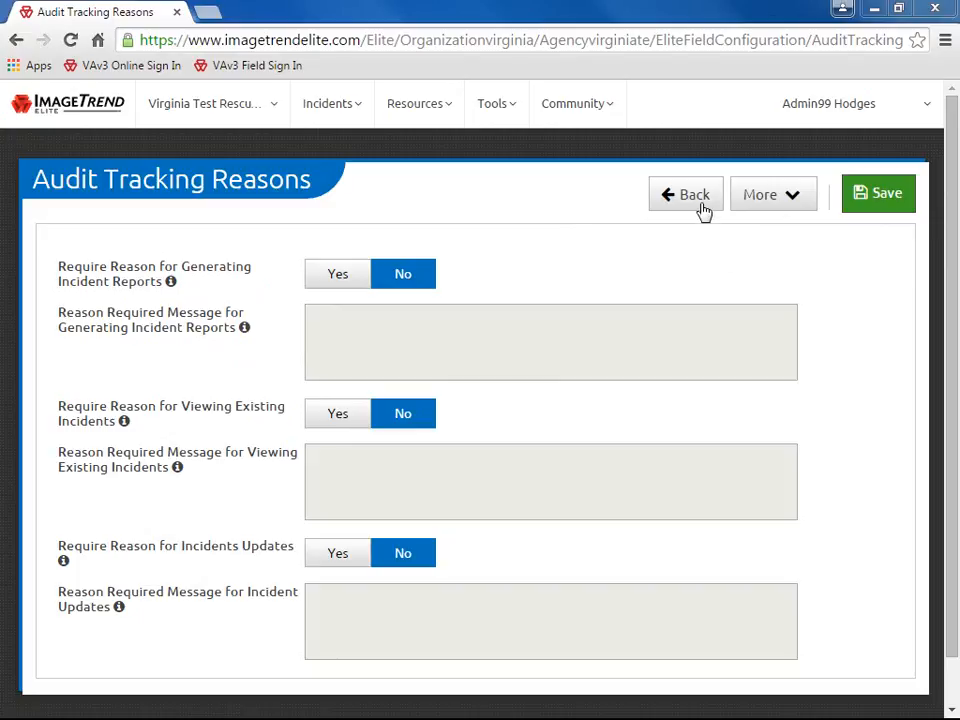
click(702, 207)
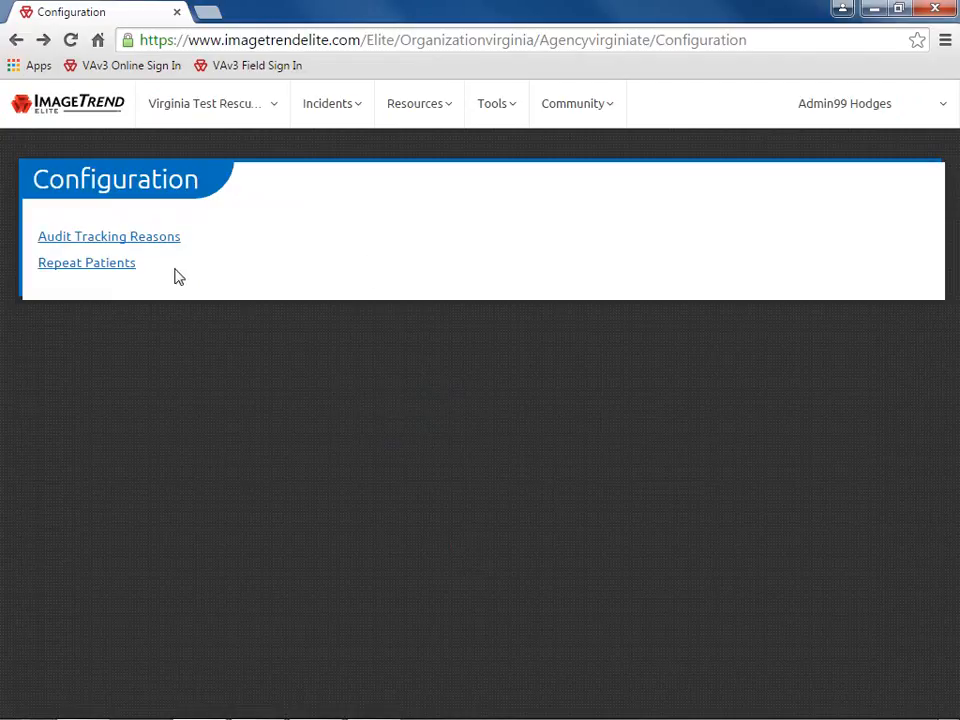
click(130, 266)
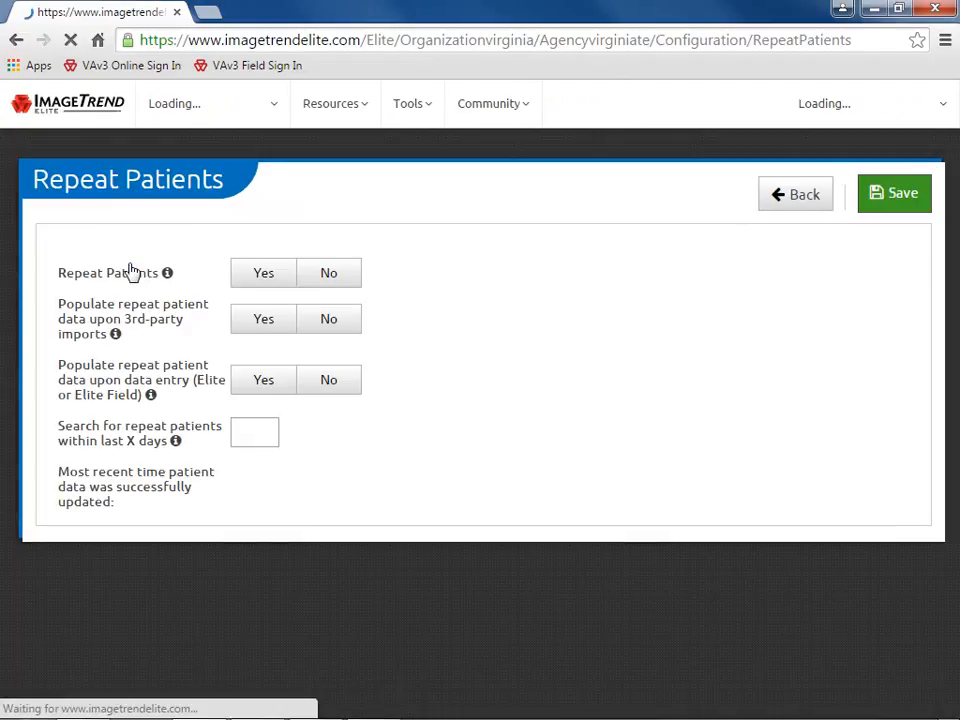
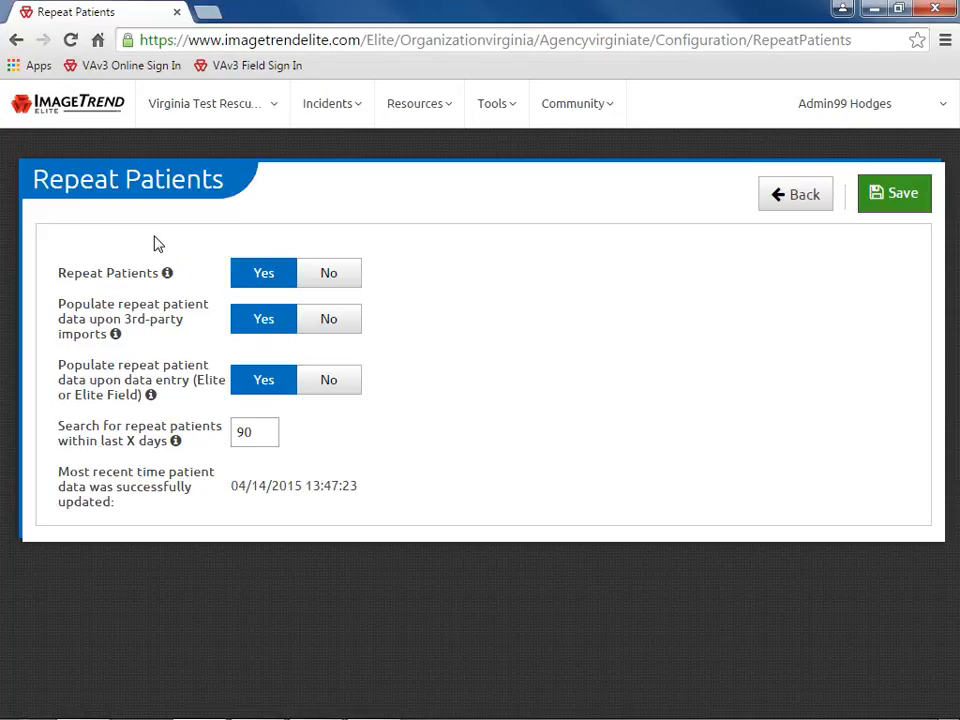
Open the Virginia Test Rescue agency administration menu
click(274, 118)
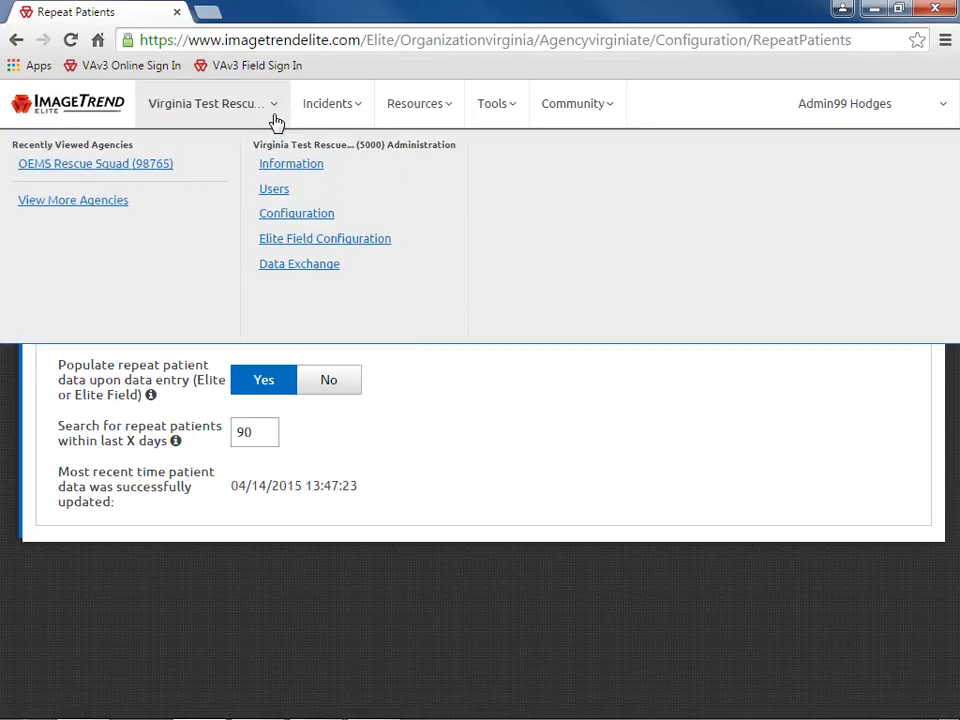
Open the EKG Monitor's Vital Settings under Elite Field Configuration
click(407, 242)
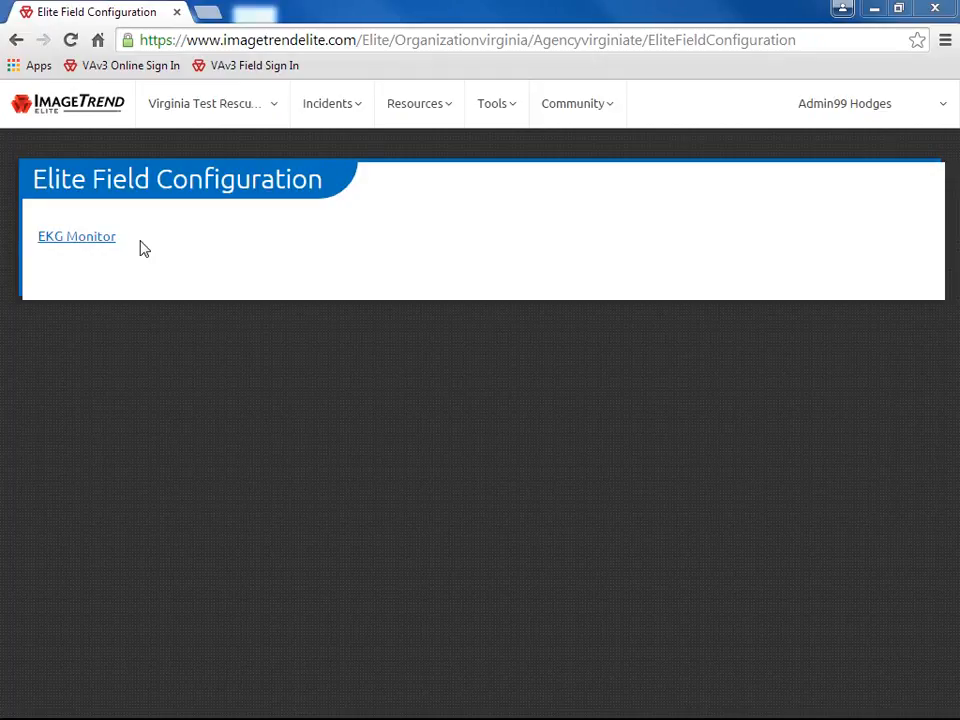
click(100, 242)
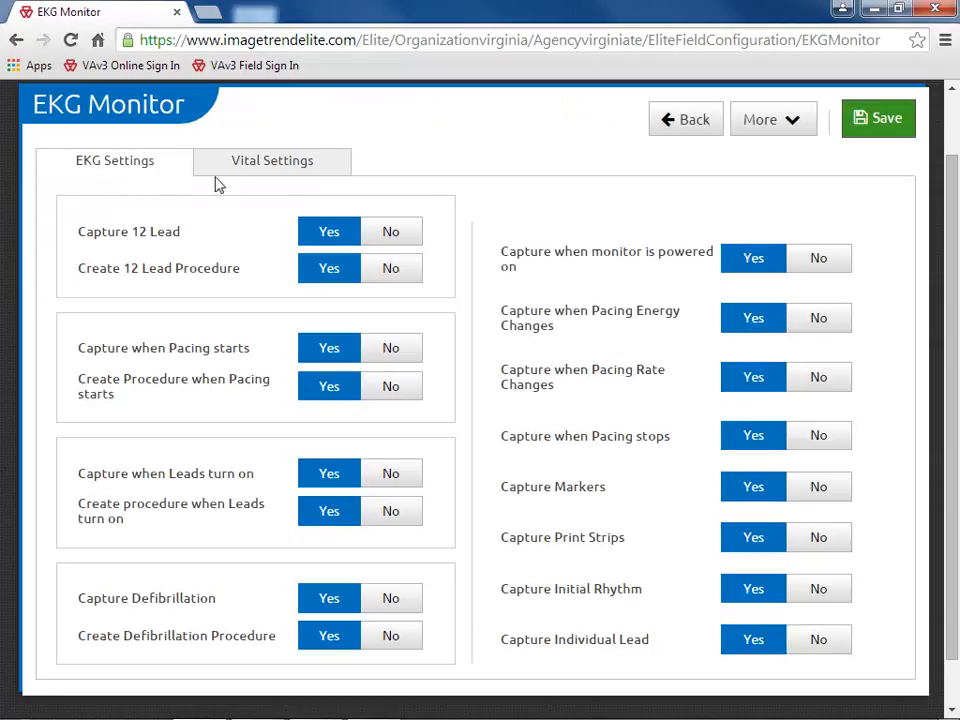
click(261, 165)
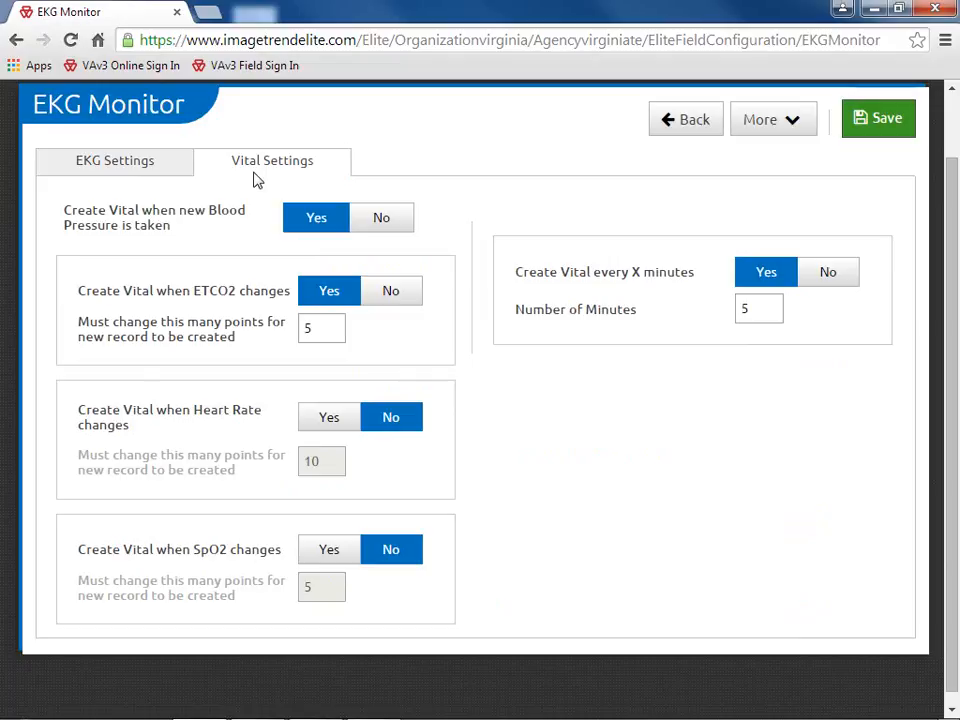
Request Get System Level Settings from More, then cancel the revert
click(785, 132)
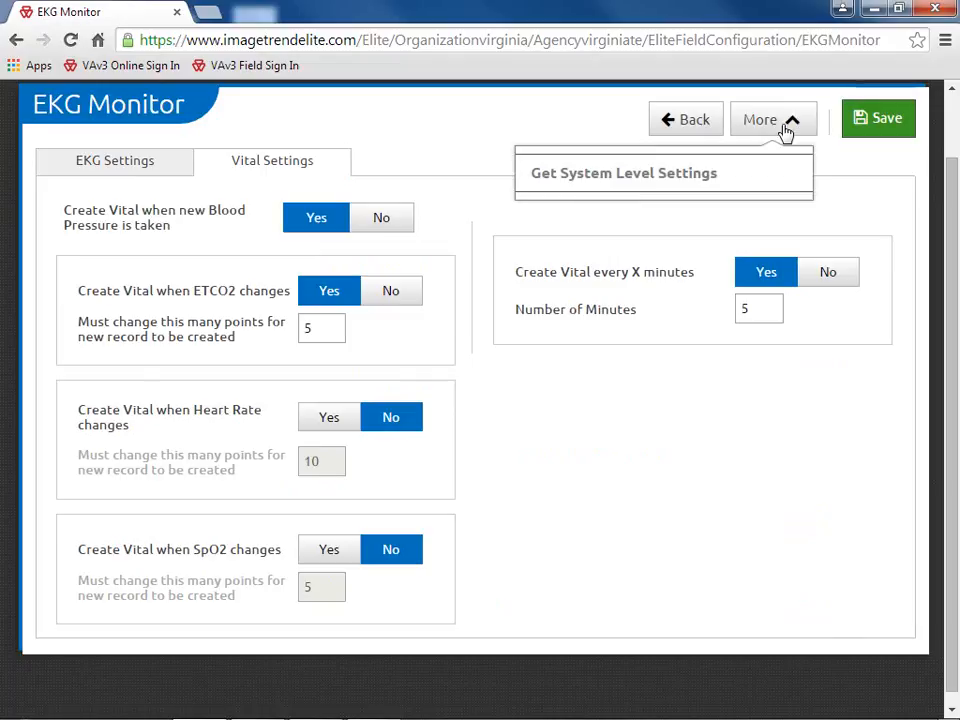
click(757, 185)
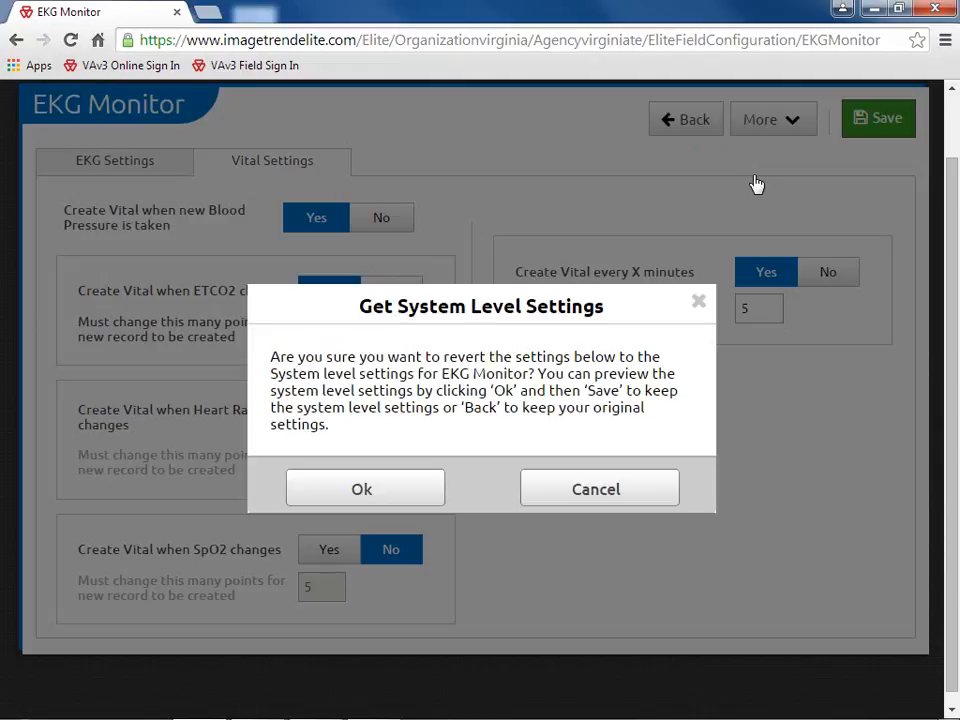
click(613, 493)
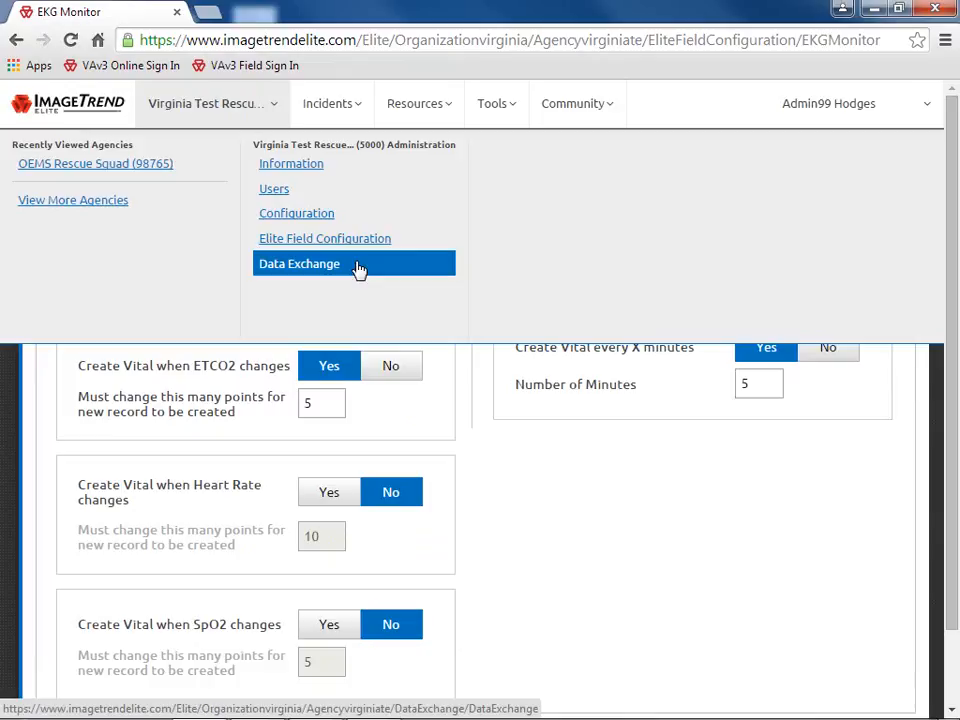
Review the empty Export History for all export types, then return to Data Exchange
click(359, 264)
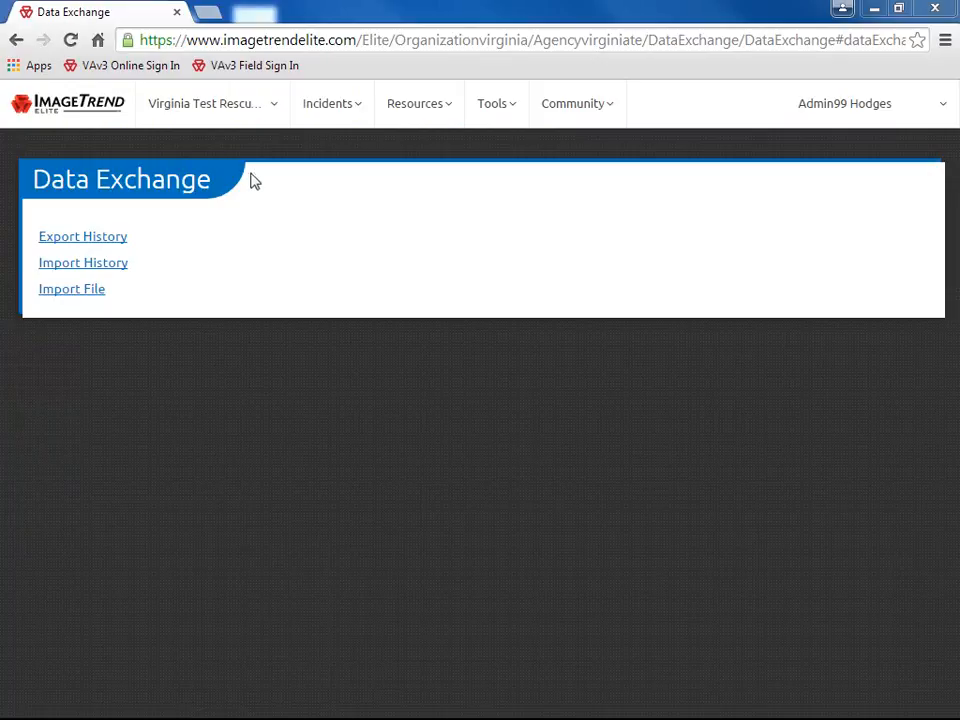
click(114, 248)
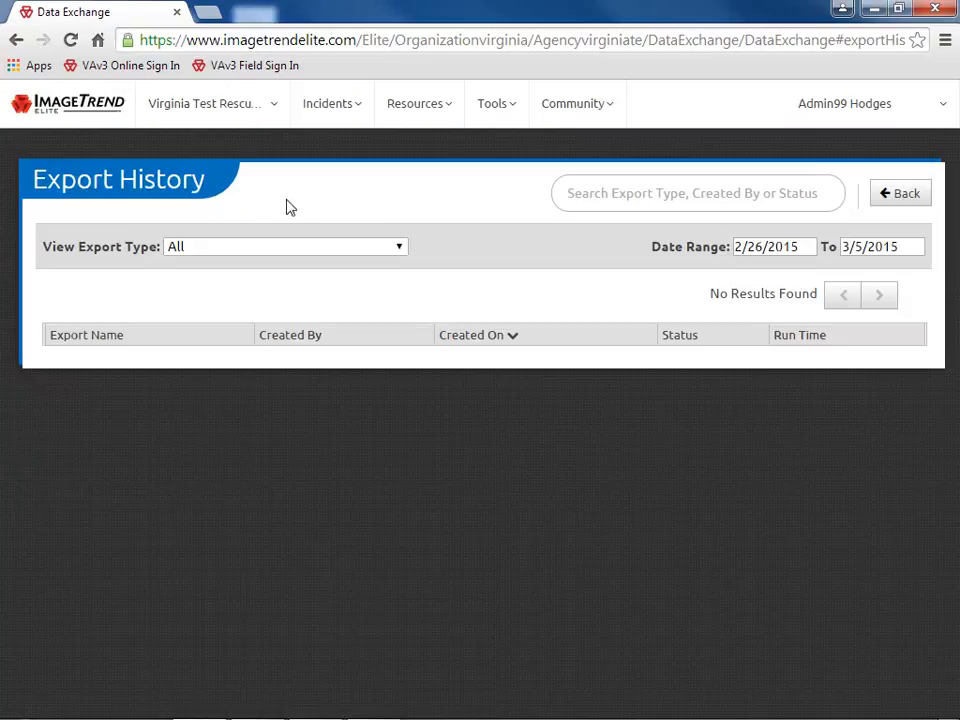
click(399, 248)
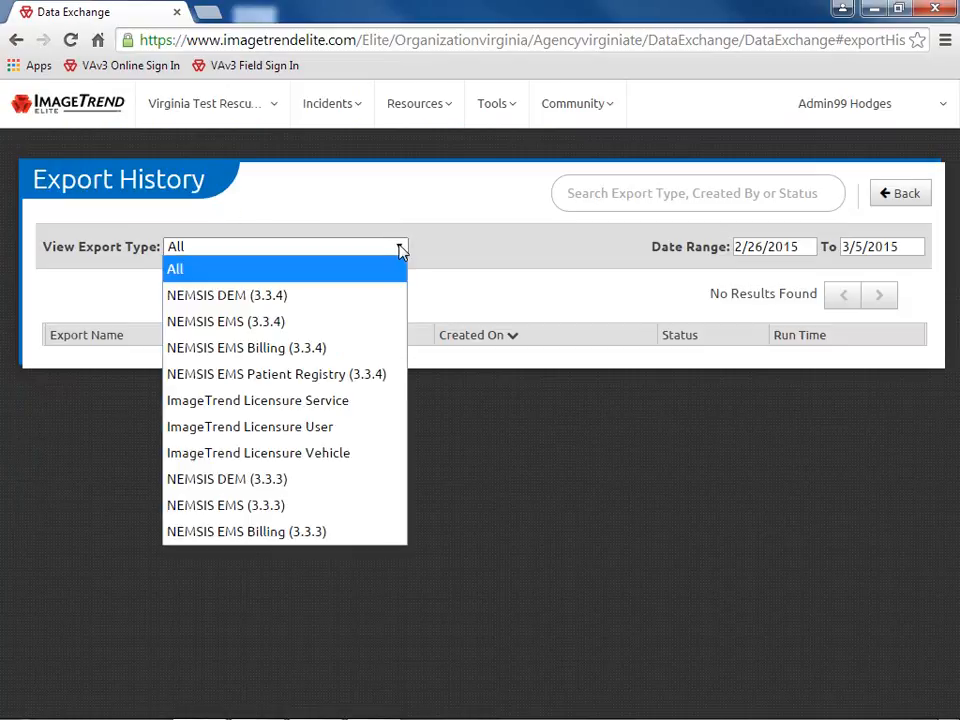
click(399, 248)
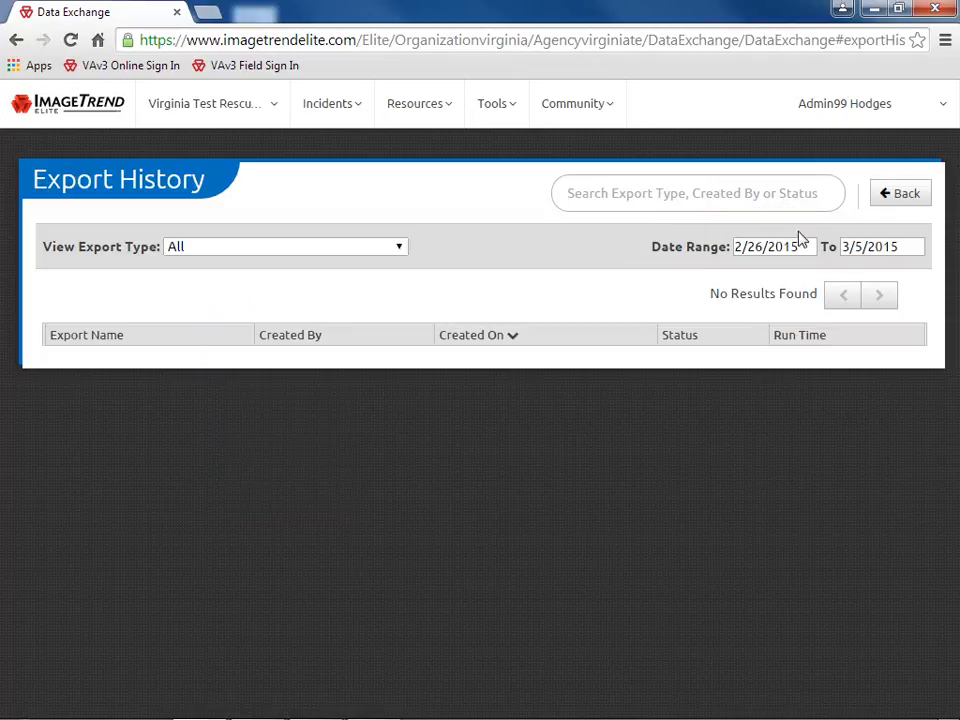
click(905, 195)
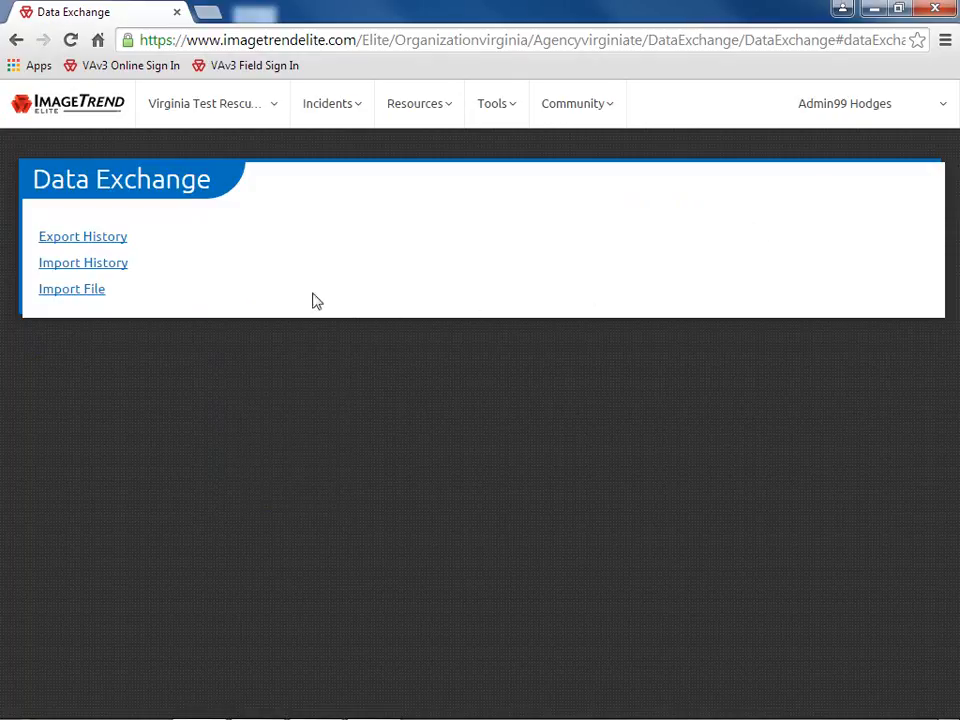
Check Import History, then start an Import File and cancel without importing
click(128, 265)
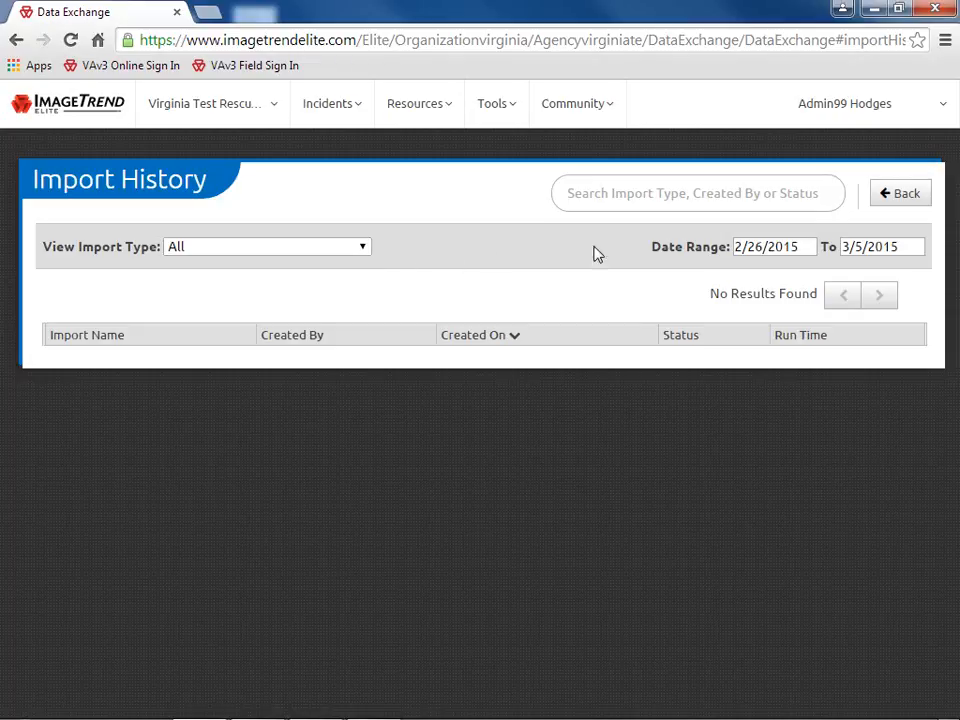
click(906, 201)
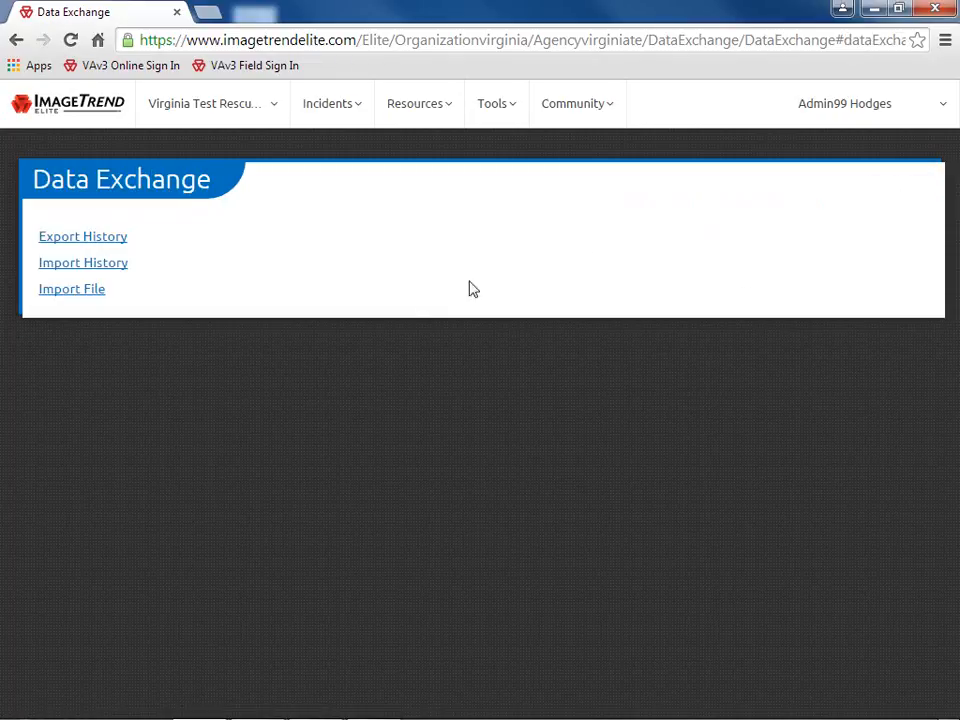
click(71, 289)
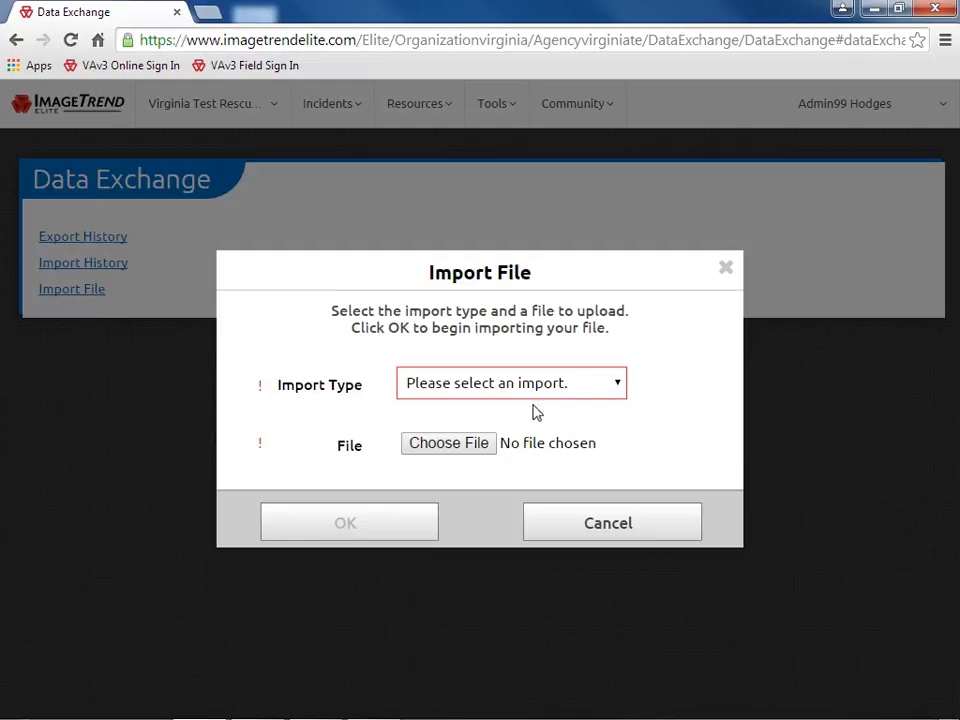
click(620, 385)
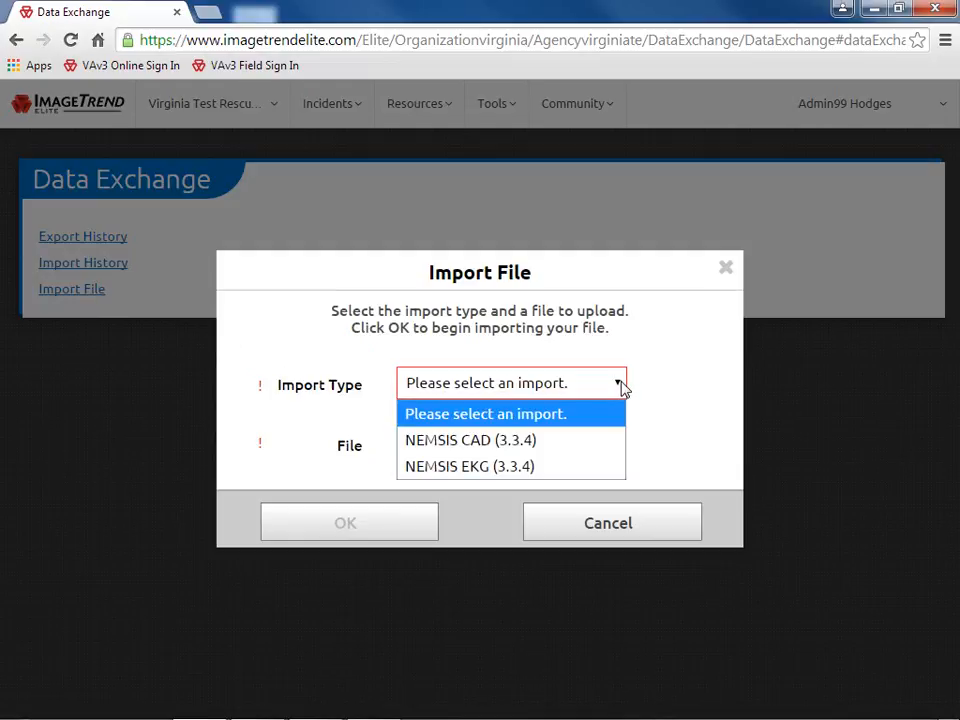
click(620, 385)
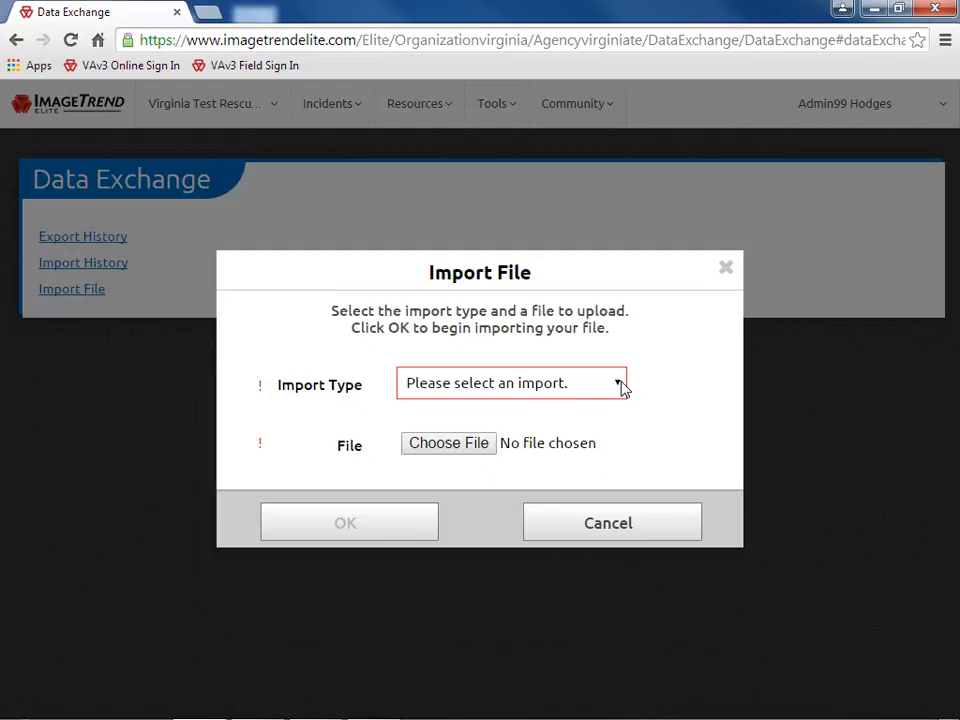
click(623, 529)
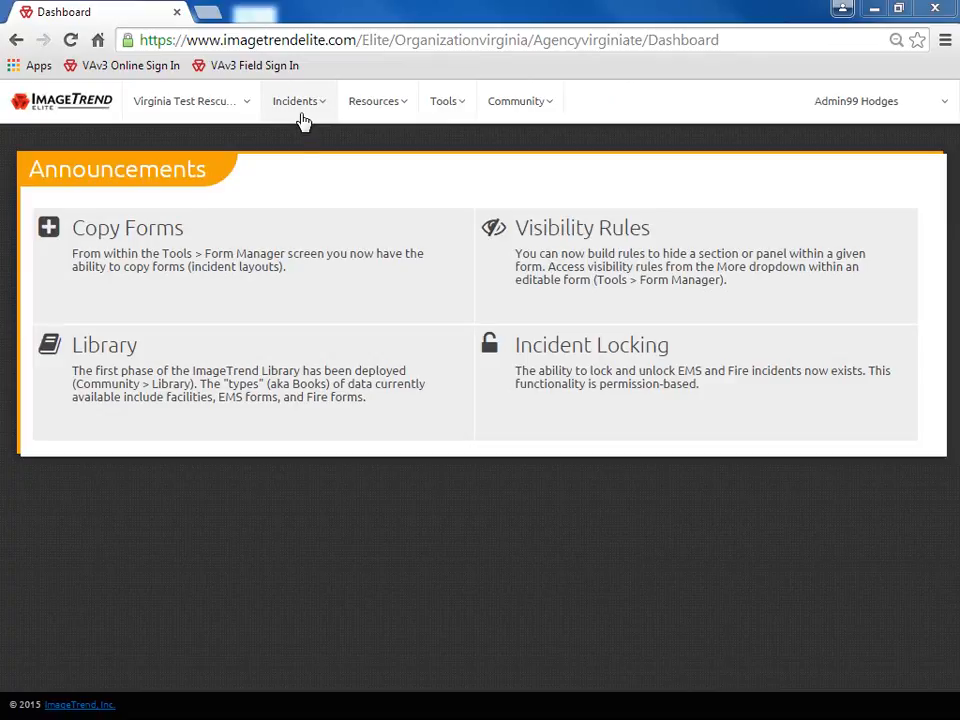
Open the EMS incidents list and page forward and back through the 233 incidents
click(302, 120)
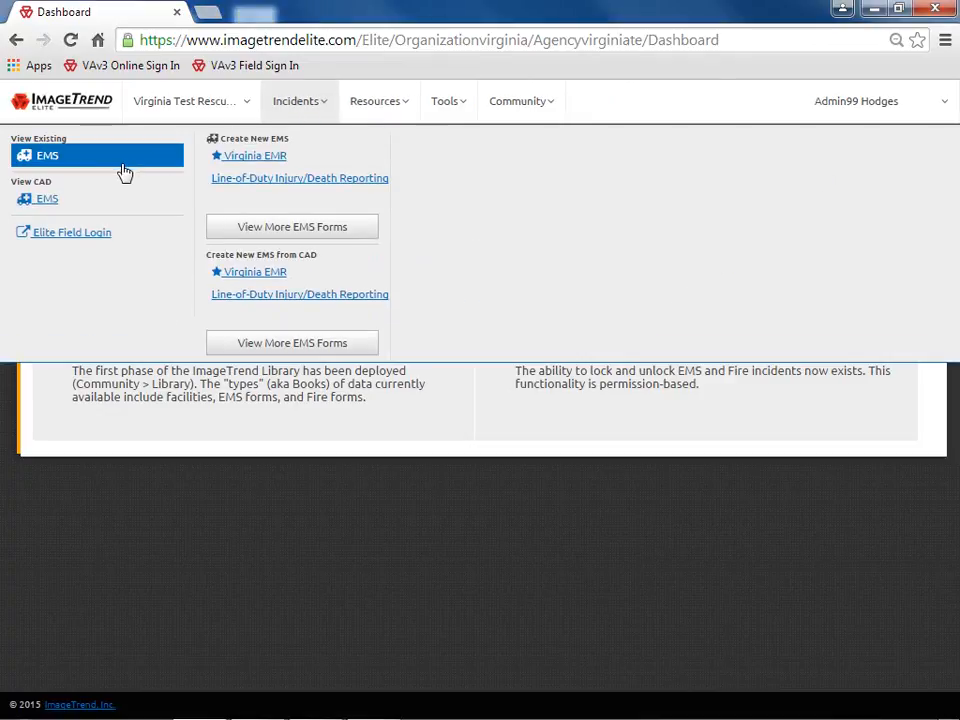
click(107, 160)
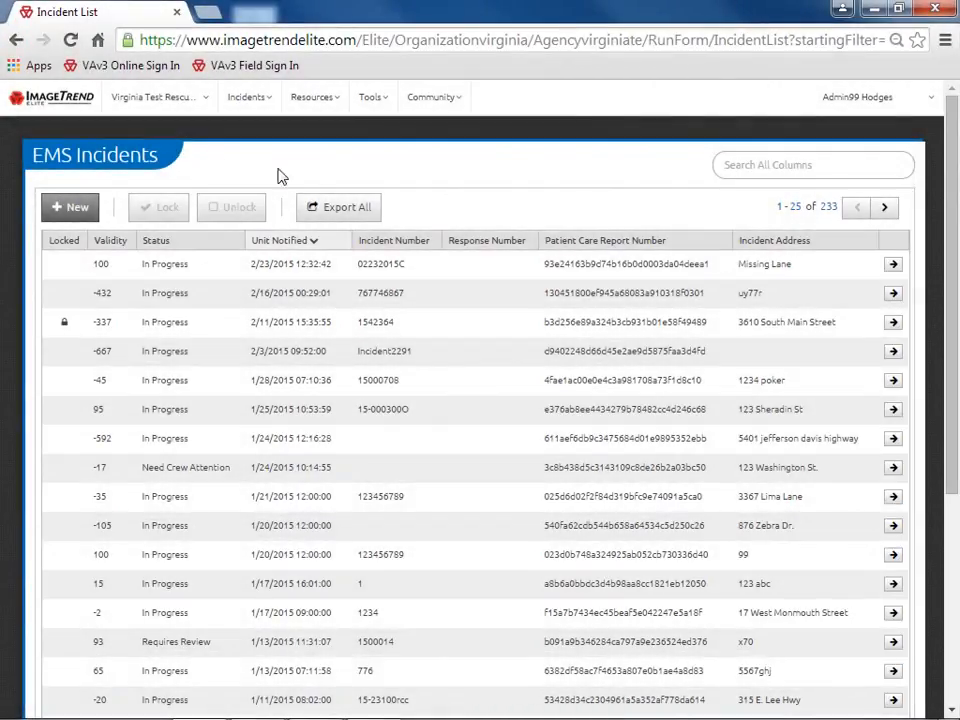
click(886, 208)
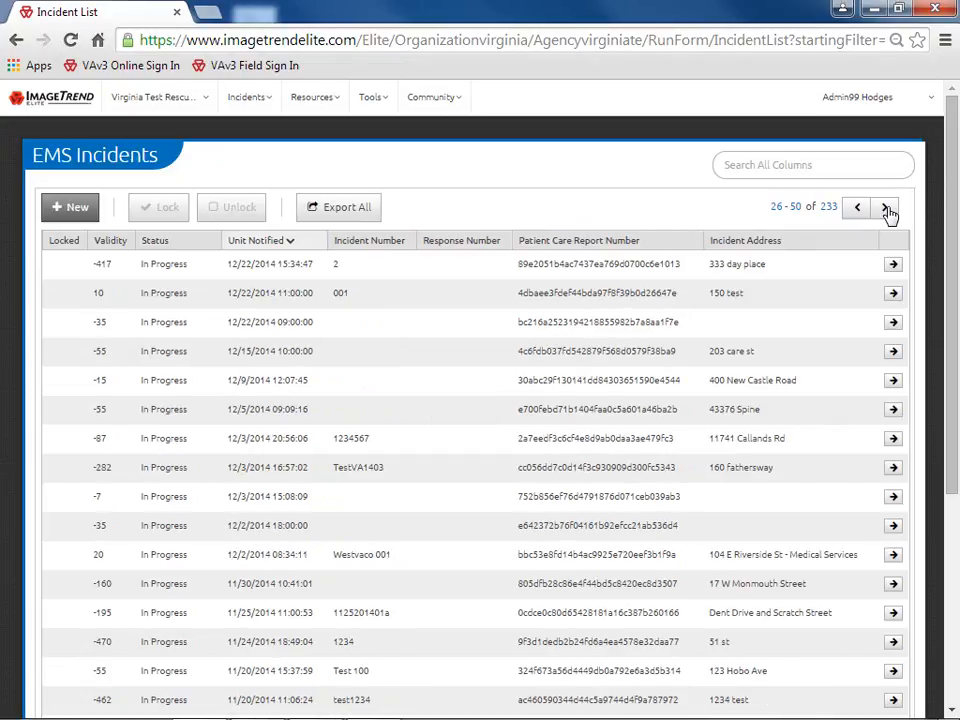
click(856, 214)
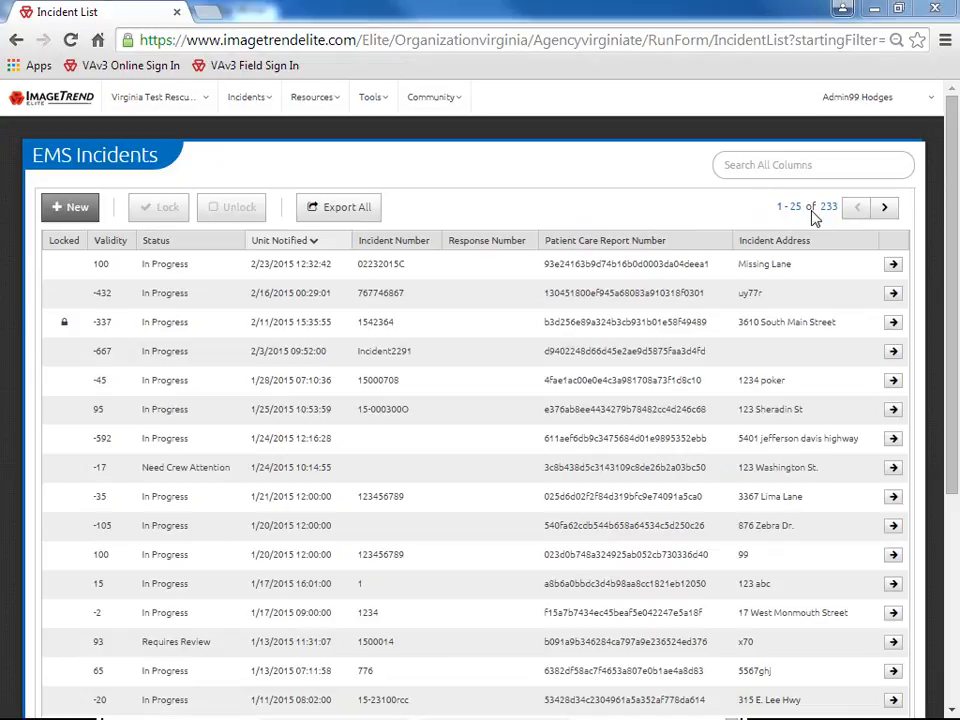
click(450, 275)
click(450, 275)
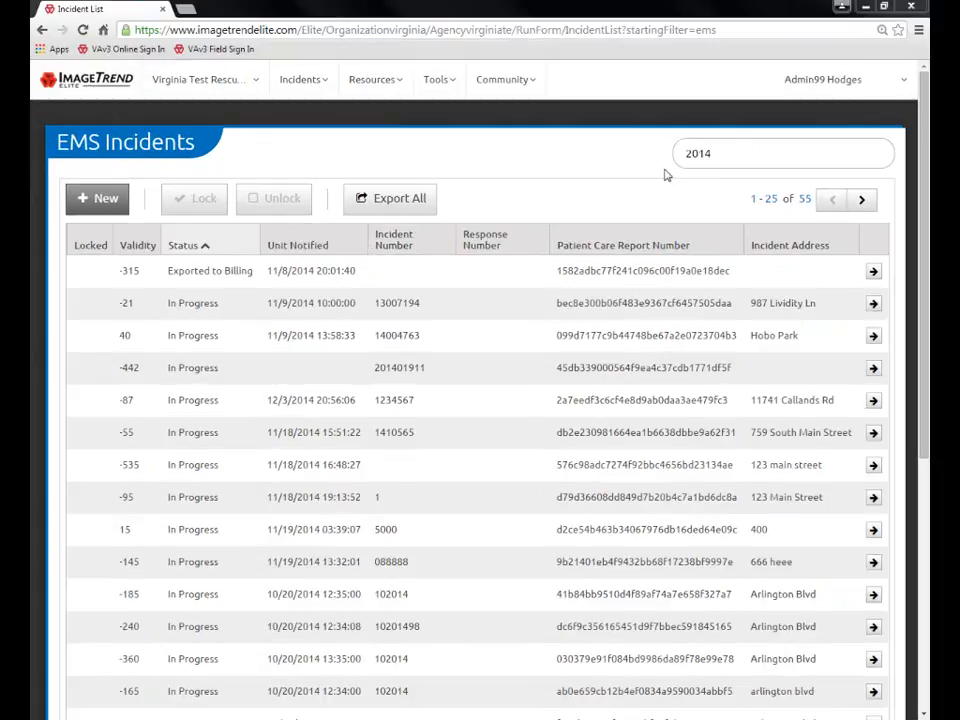
click(428, 249)
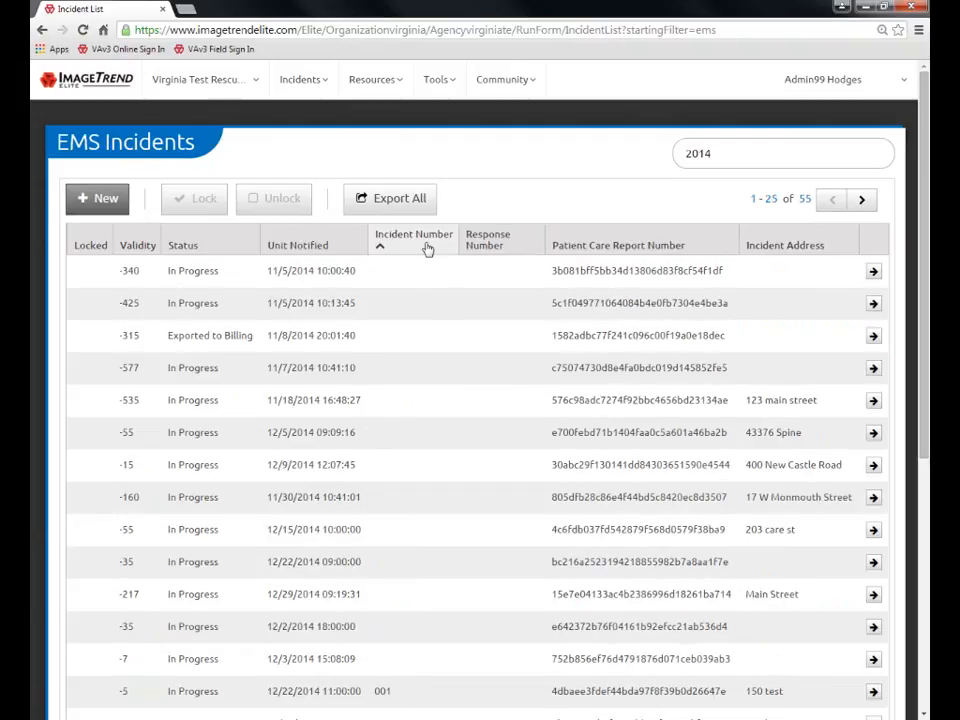
click(428, 249)
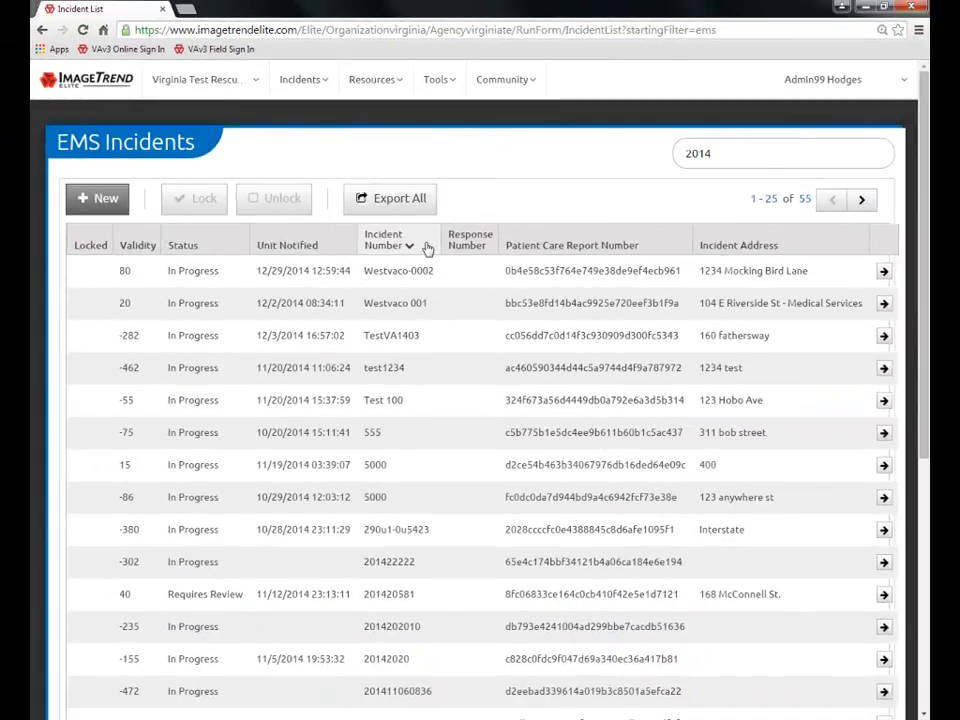
click(918, 31)
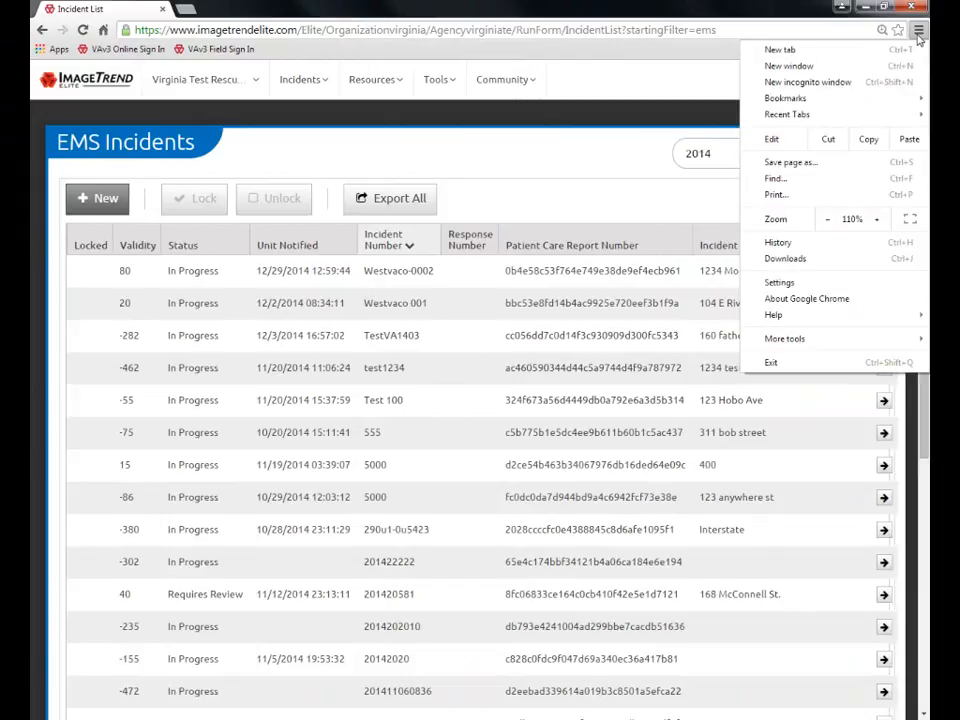
click(878, 225)
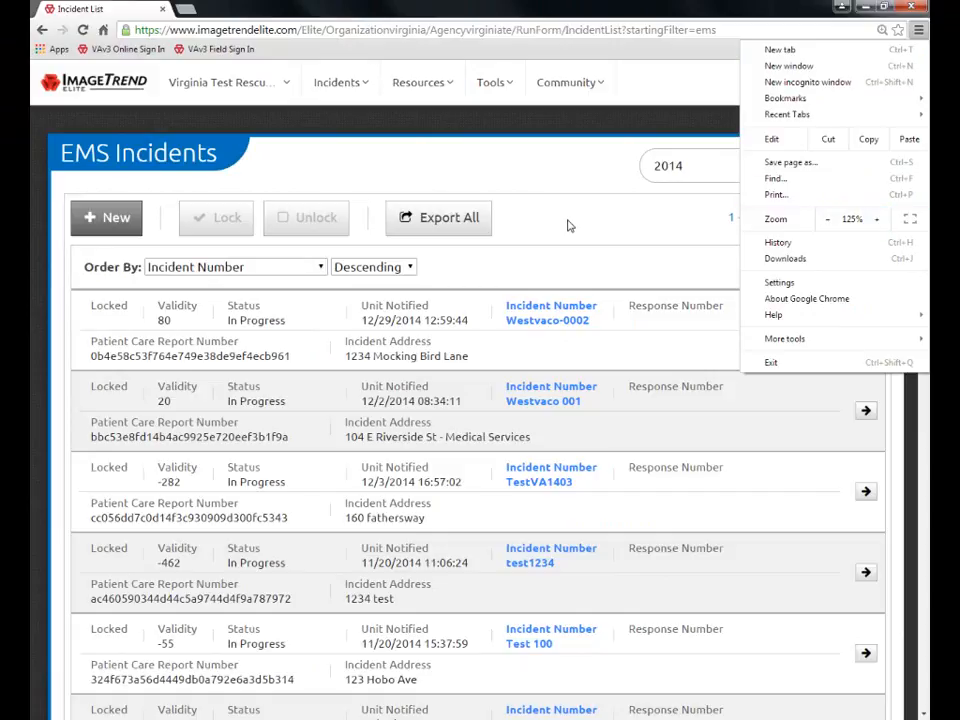
click(568, 226)
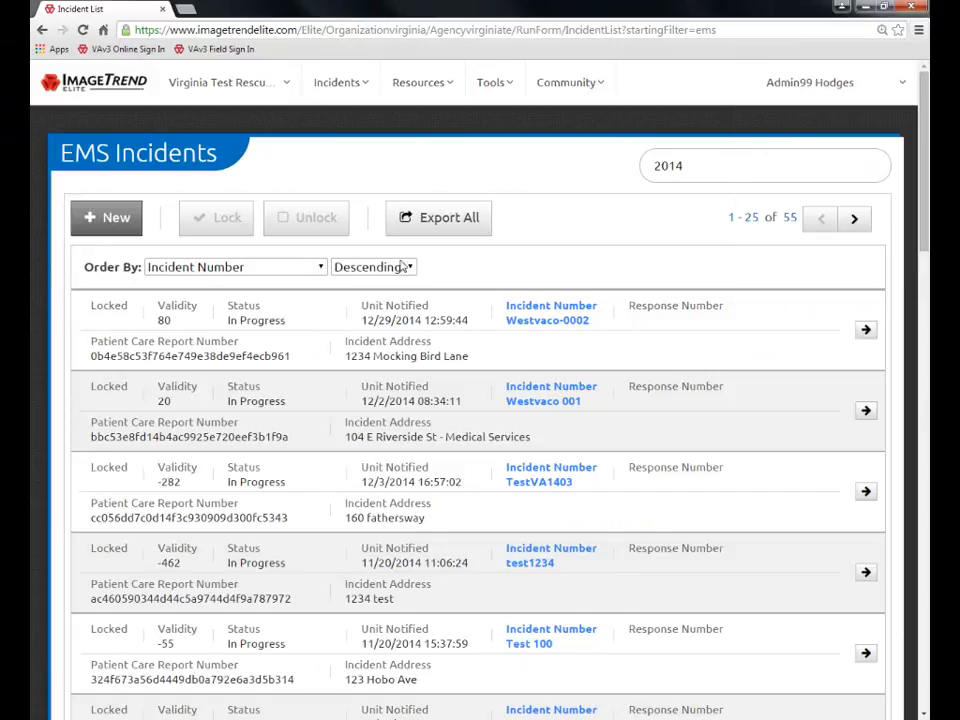
click(321, 268)
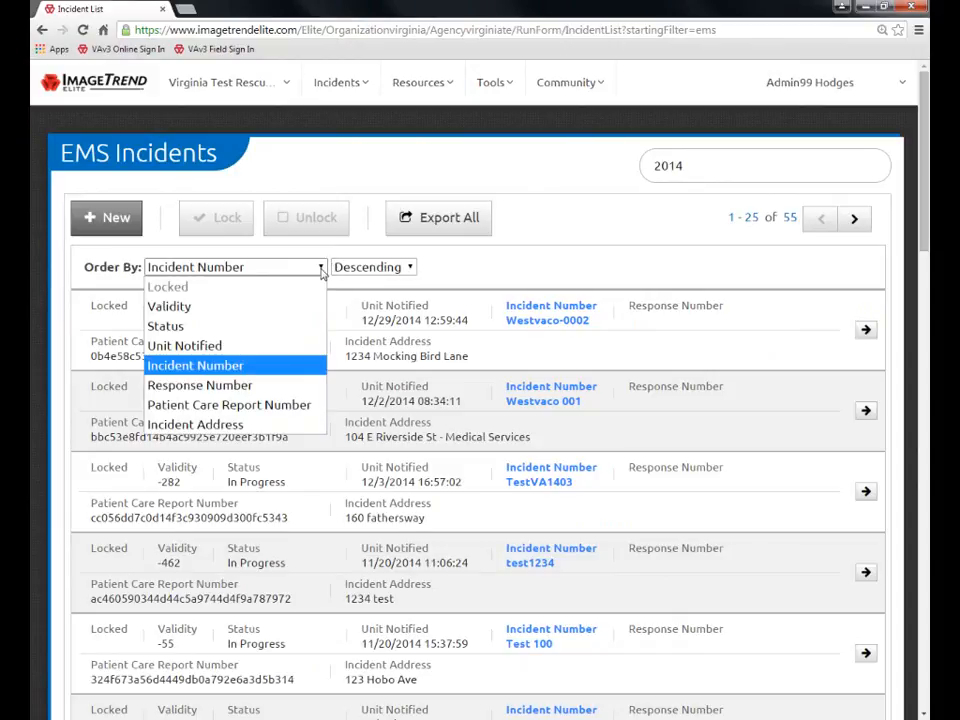
click(322, 270)
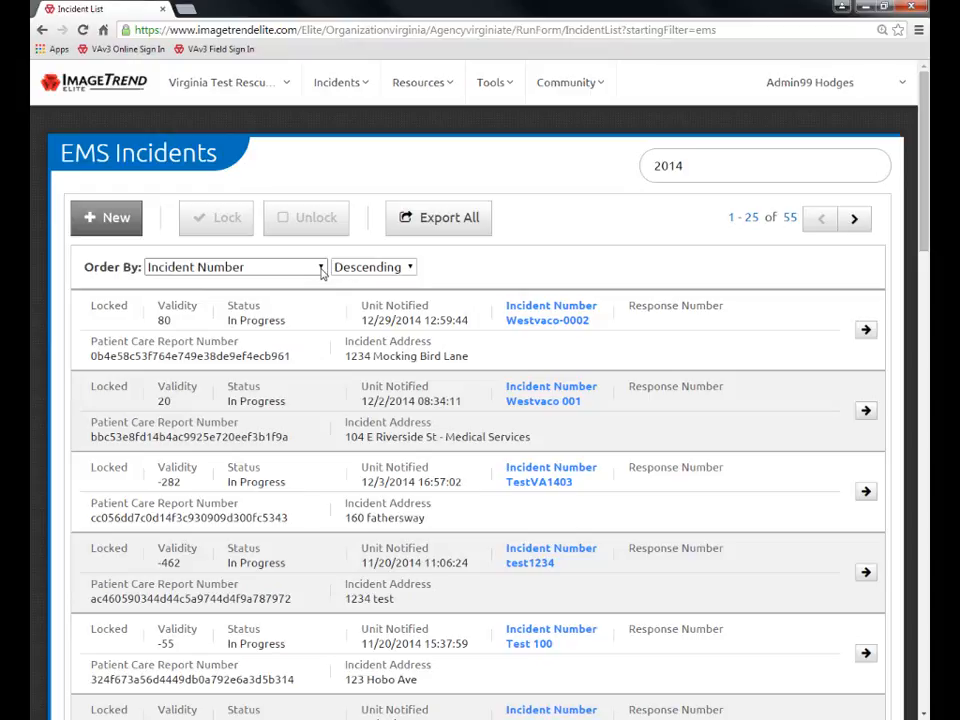
click(411, 270)
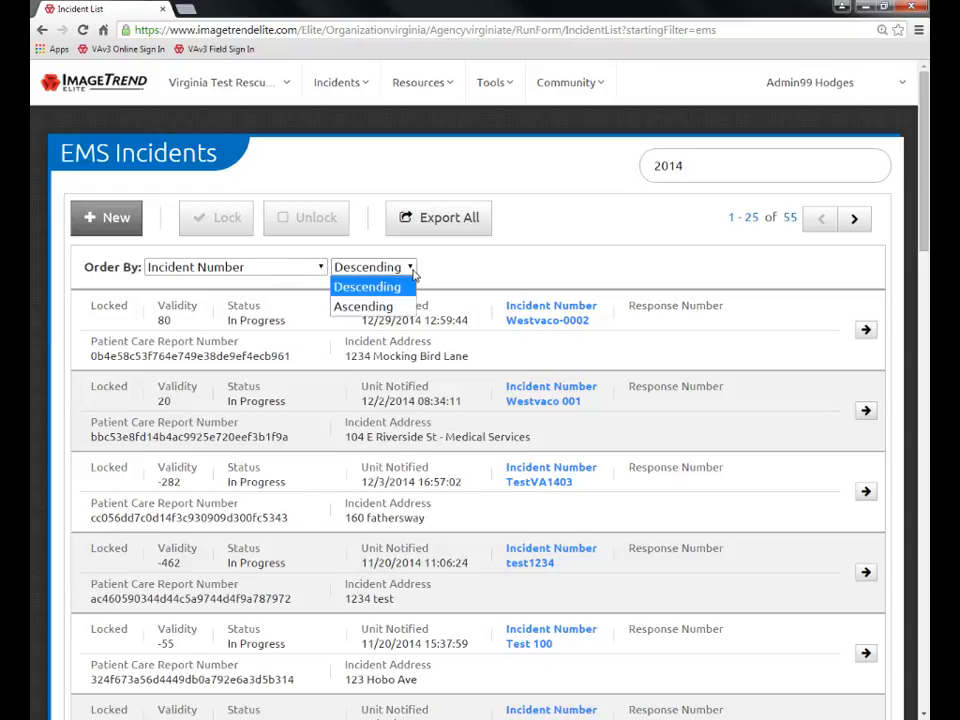
click(413, 272)
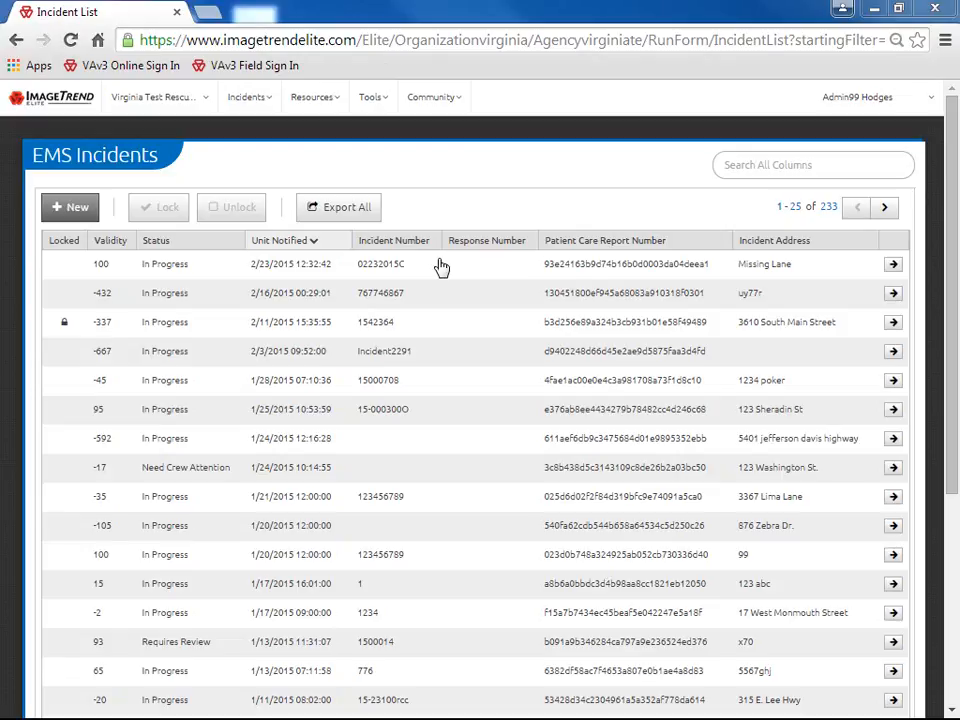
Select and then deselect the first incident in the EMS list
click(441, 267)
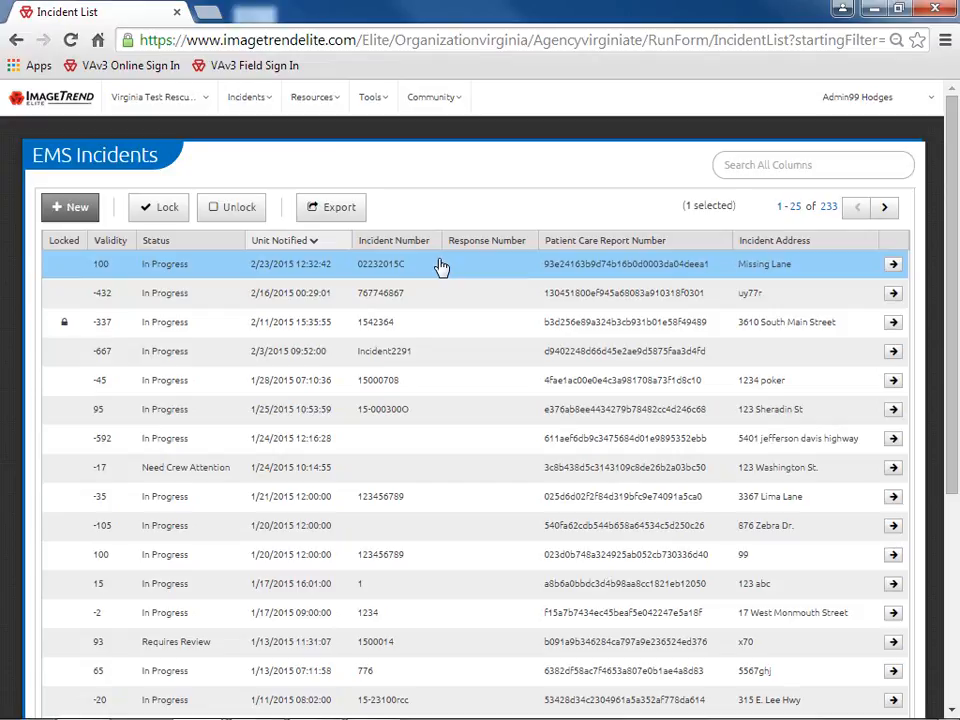
click(441, 267)
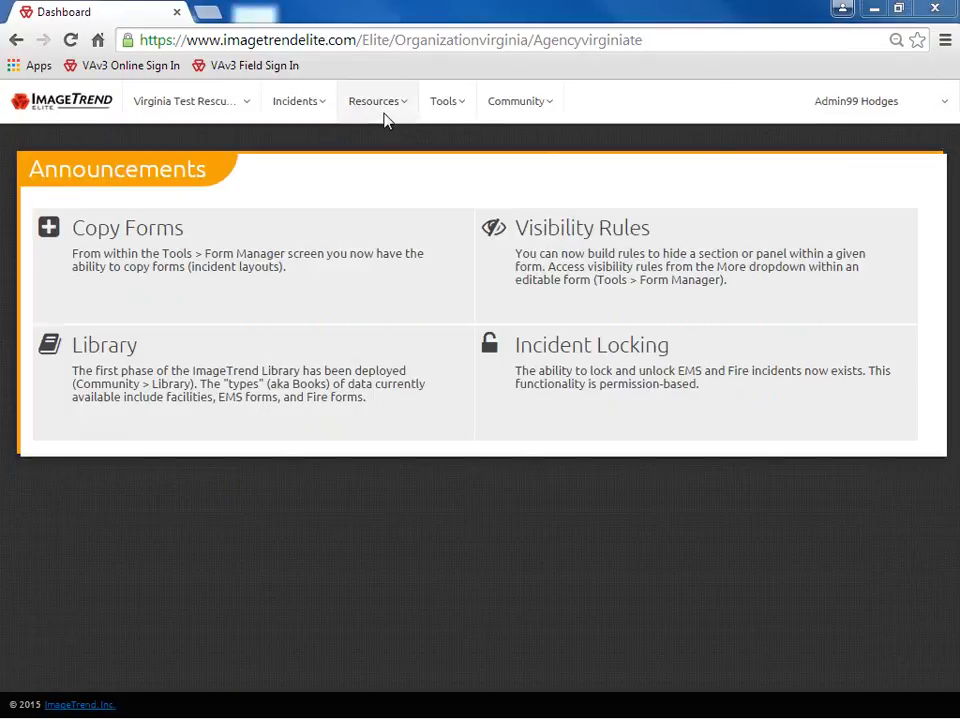
Start new agency location 5000, Virginia Test Rescue Squad, type EMS Agency Headquarters
click(388, 120)
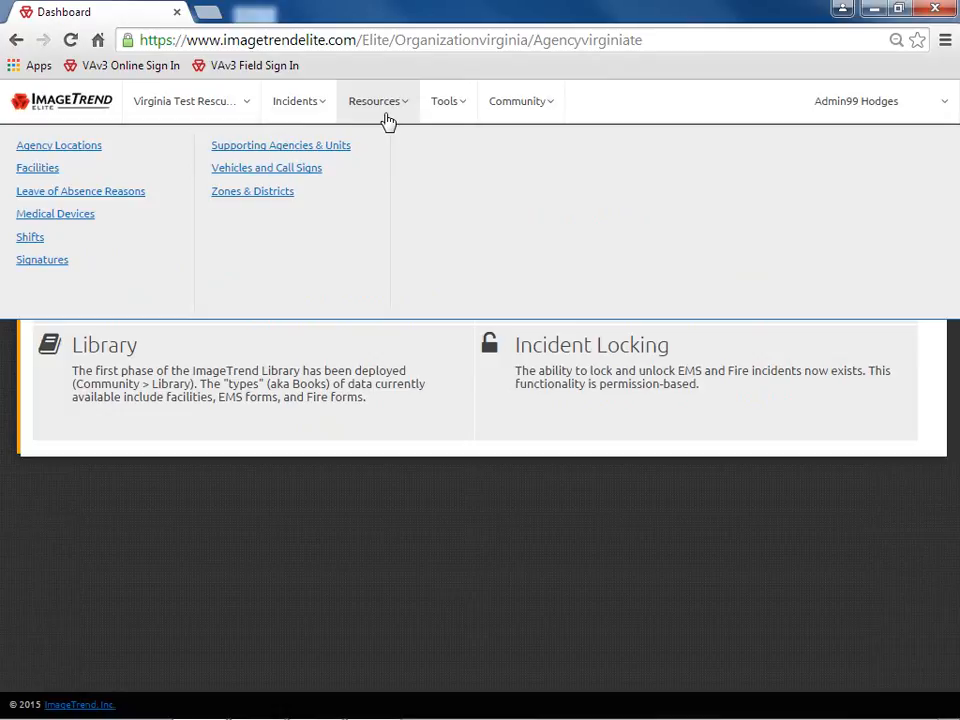
click(145, 150)
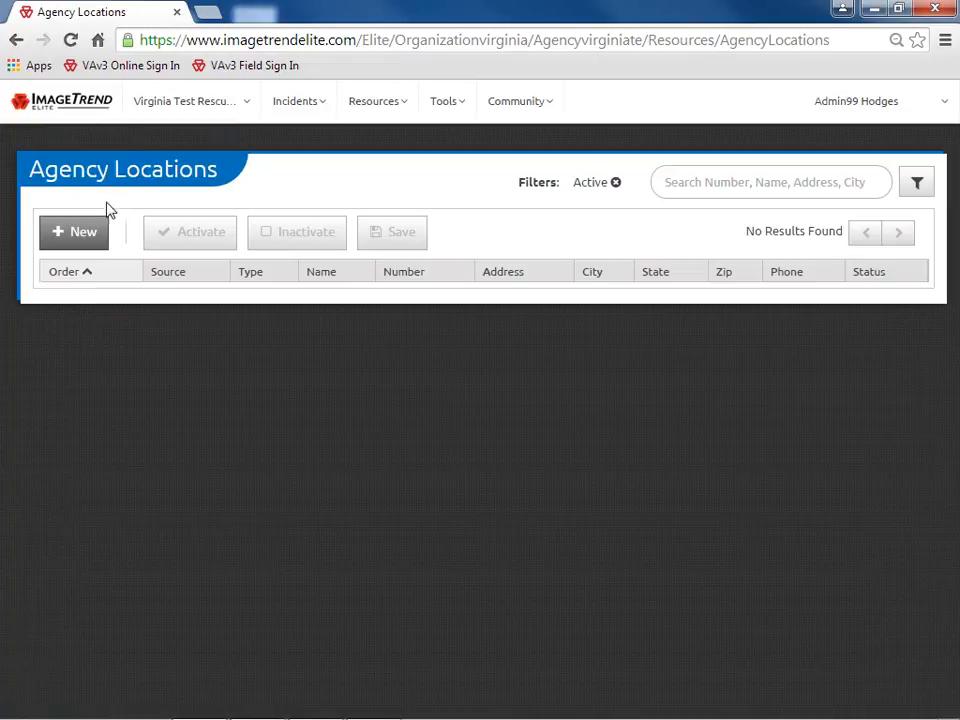
click(85, 233)
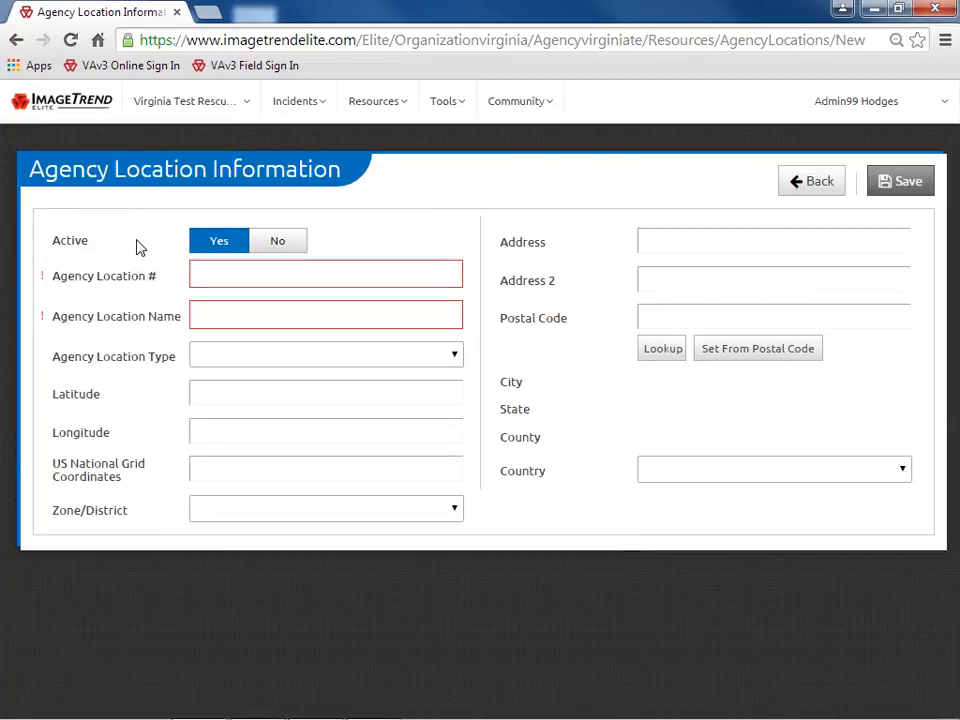
text(5000)
click(206, 310)
text(Vi)
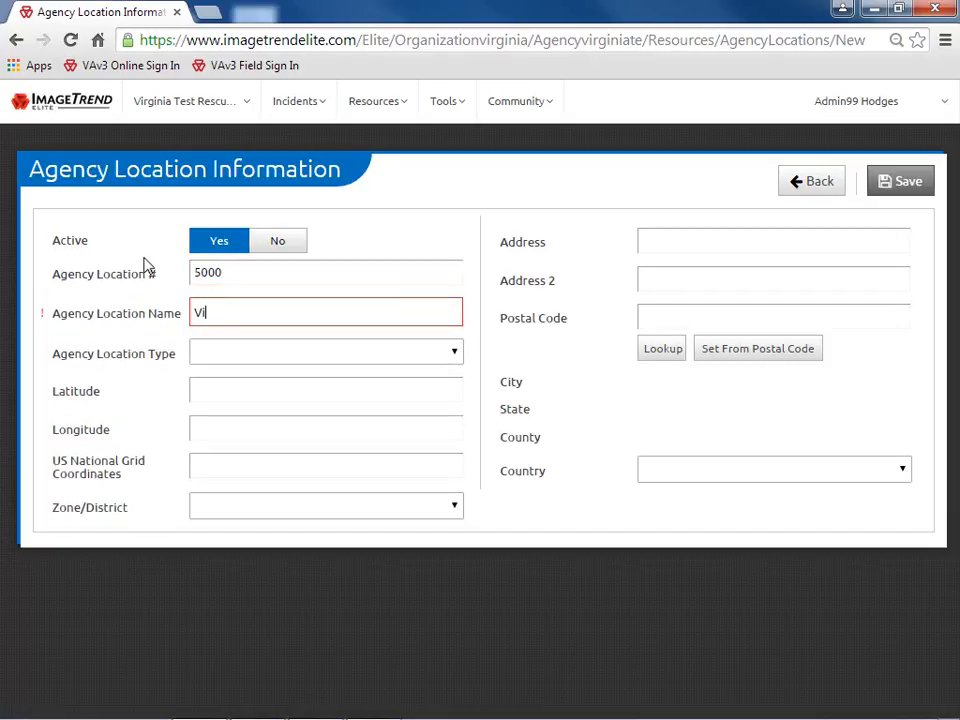
text(rginia Test Re)
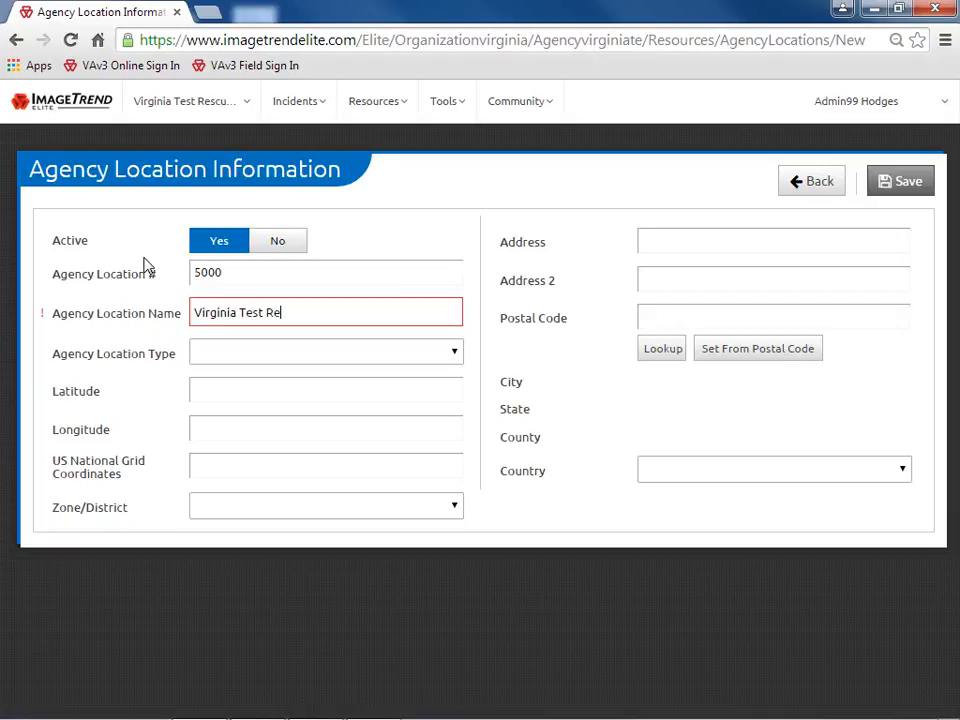
text(scue Squad)
click(376, 348)
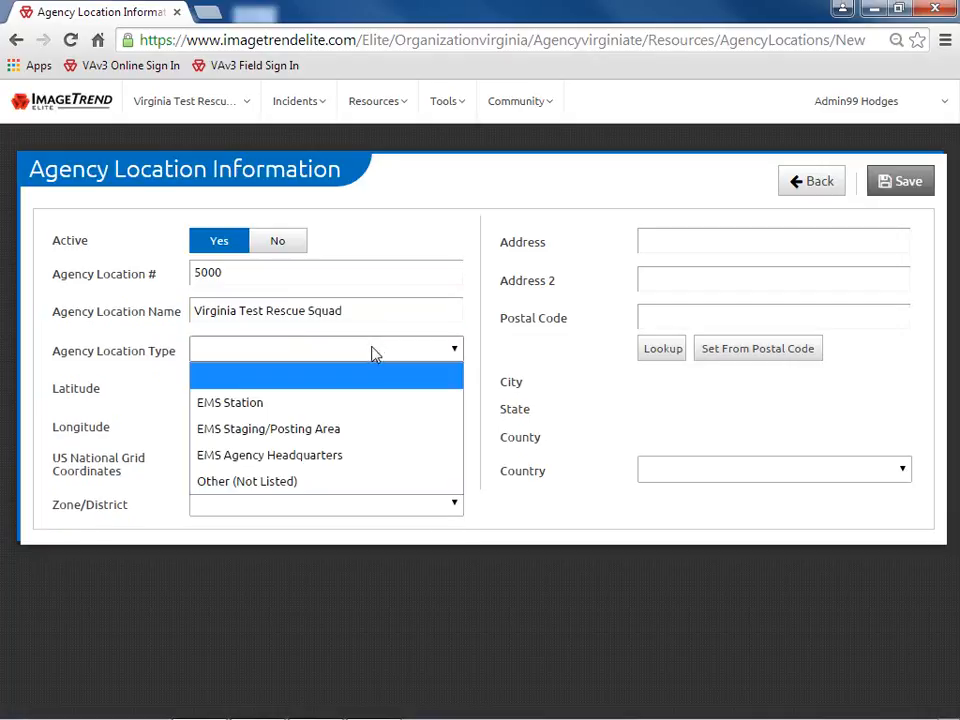
click(376, 456)
click(694, 241)
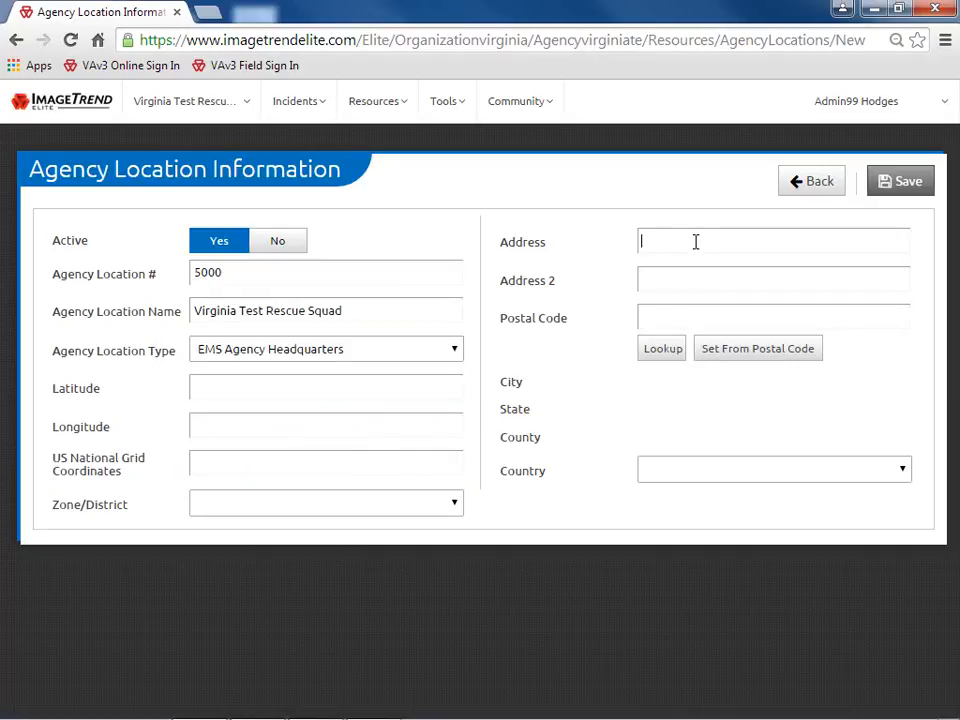
text(1001 Tech Drive)
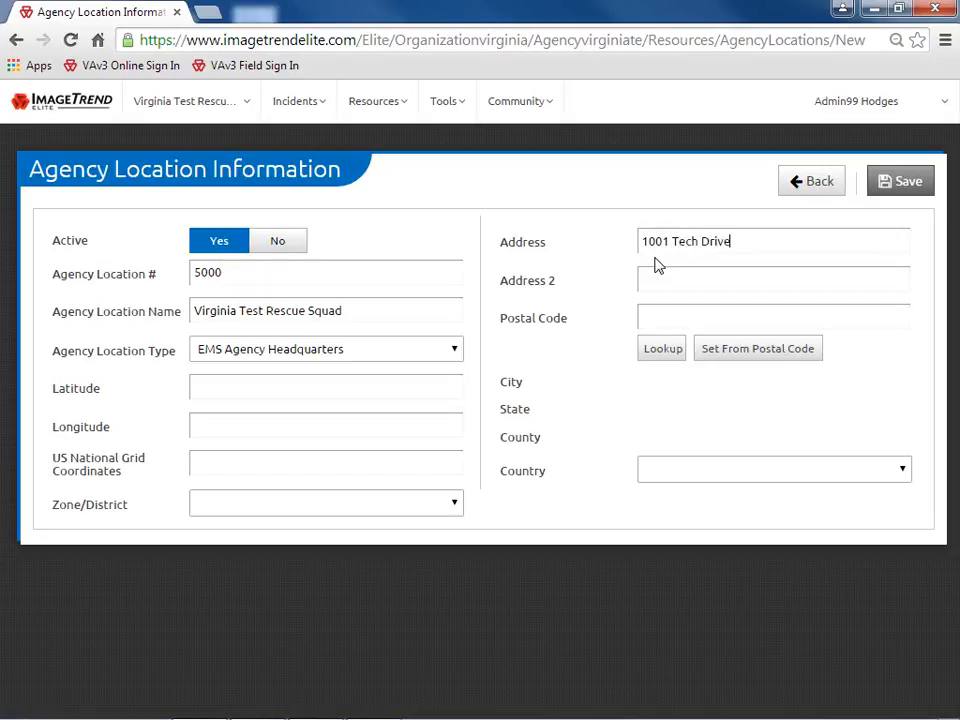
click(616, 320)
text(23059)
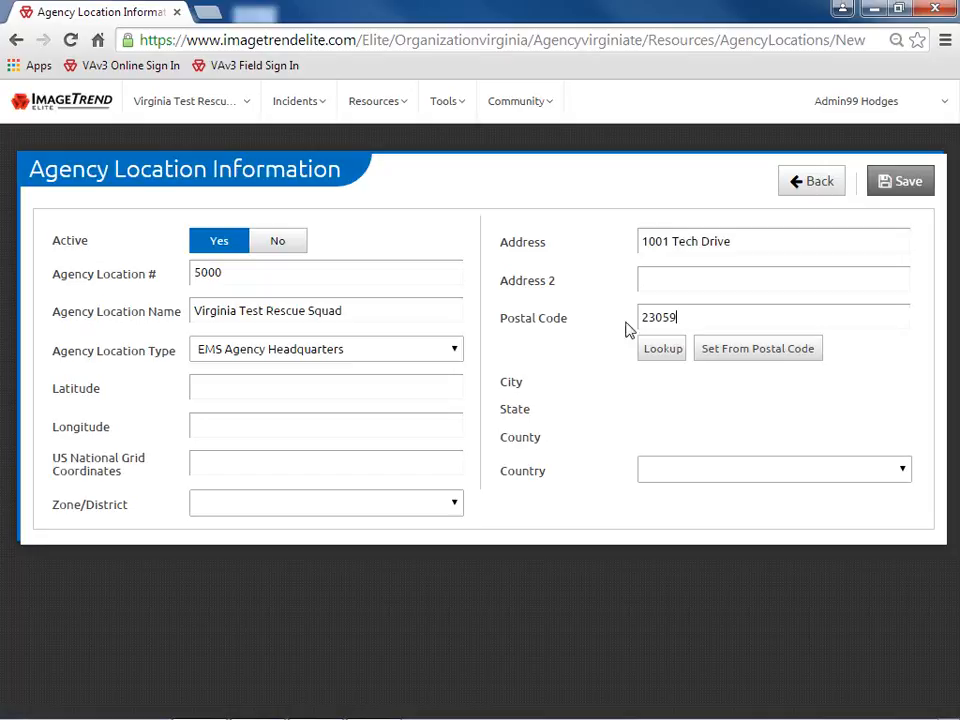
click(722, 350)
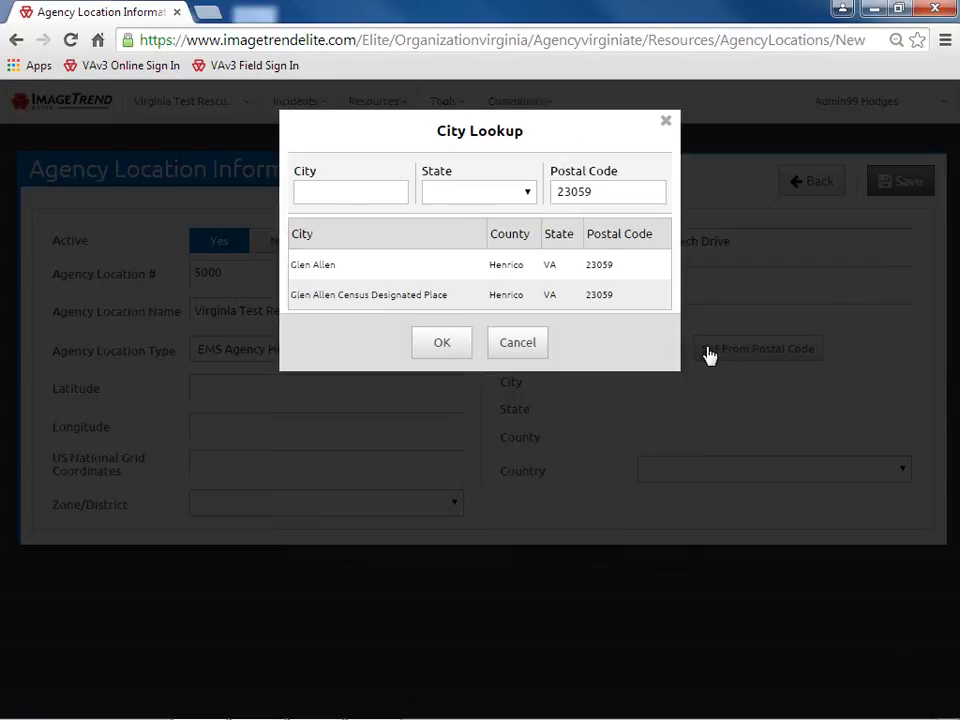
click(405, 267)
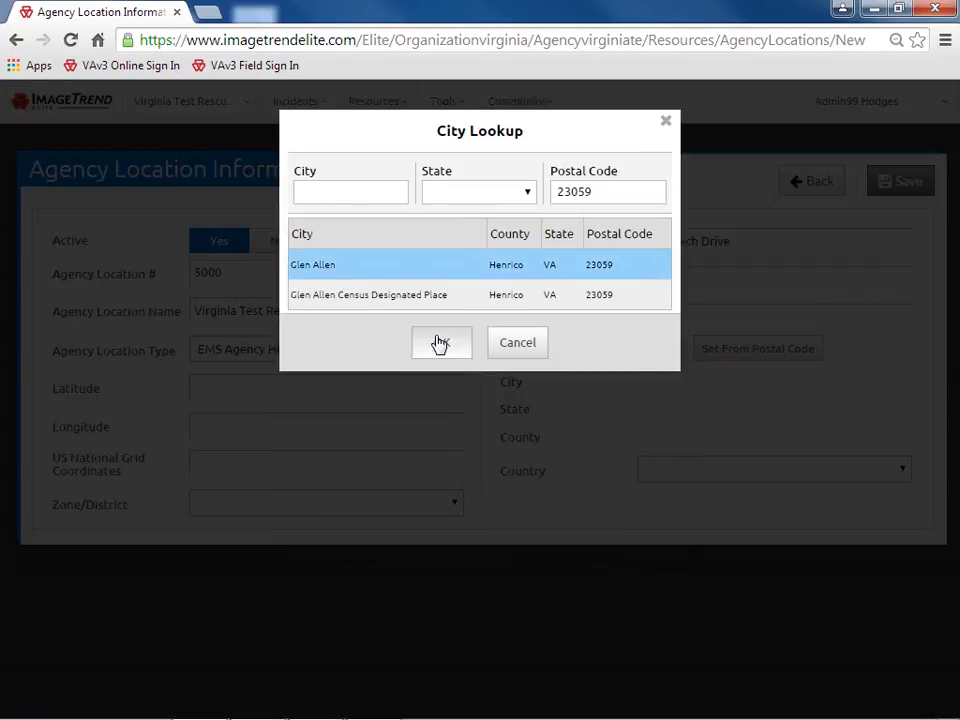
click(437, 343)
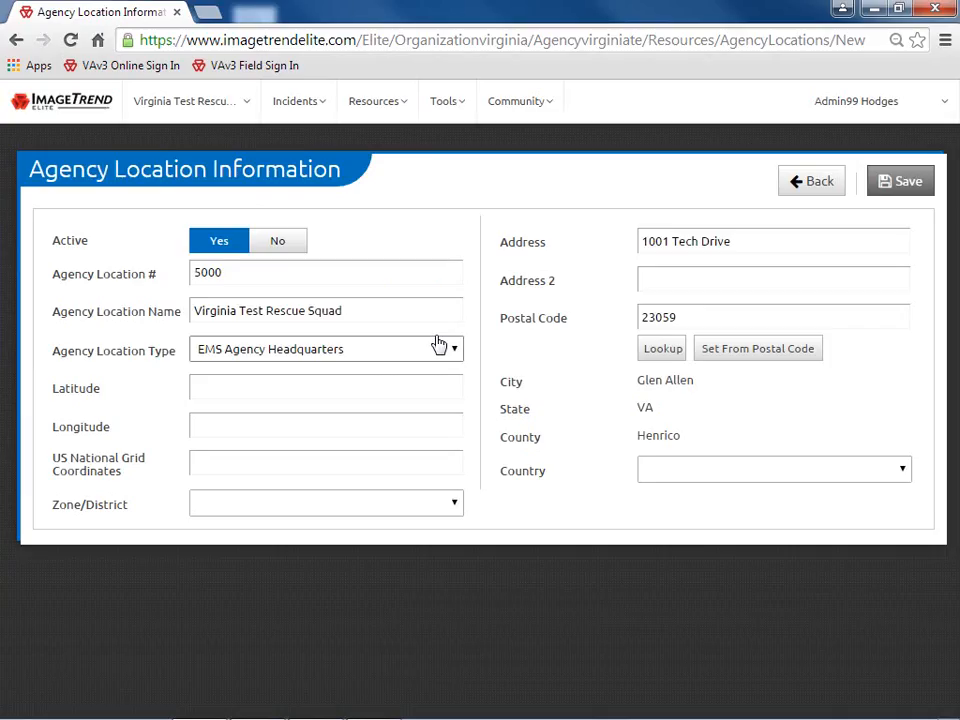
click(677, 476)
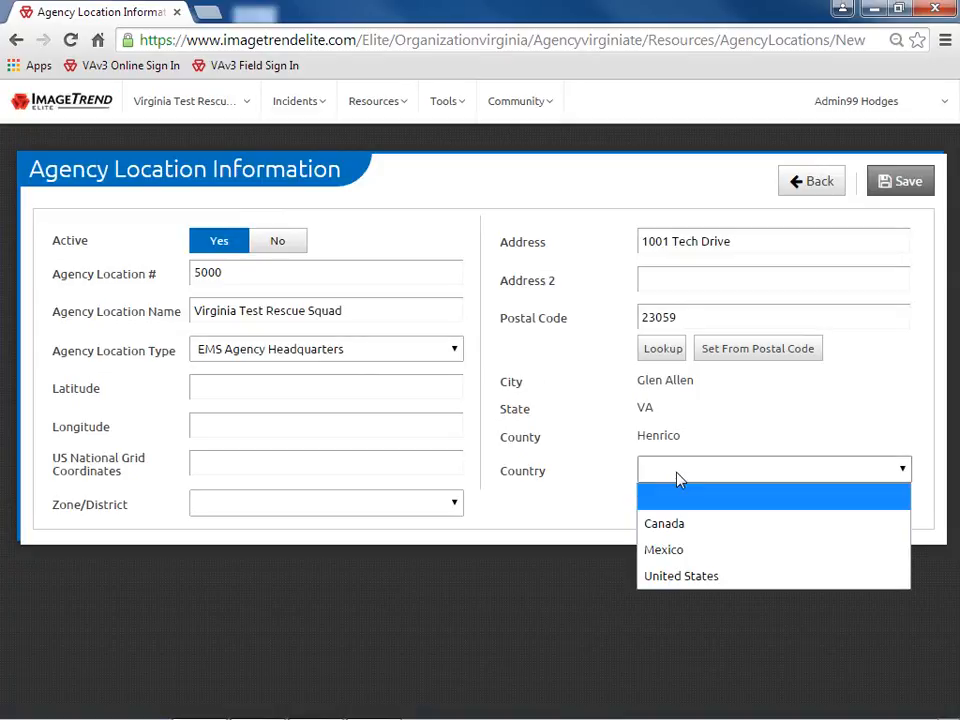
click(688, 575)
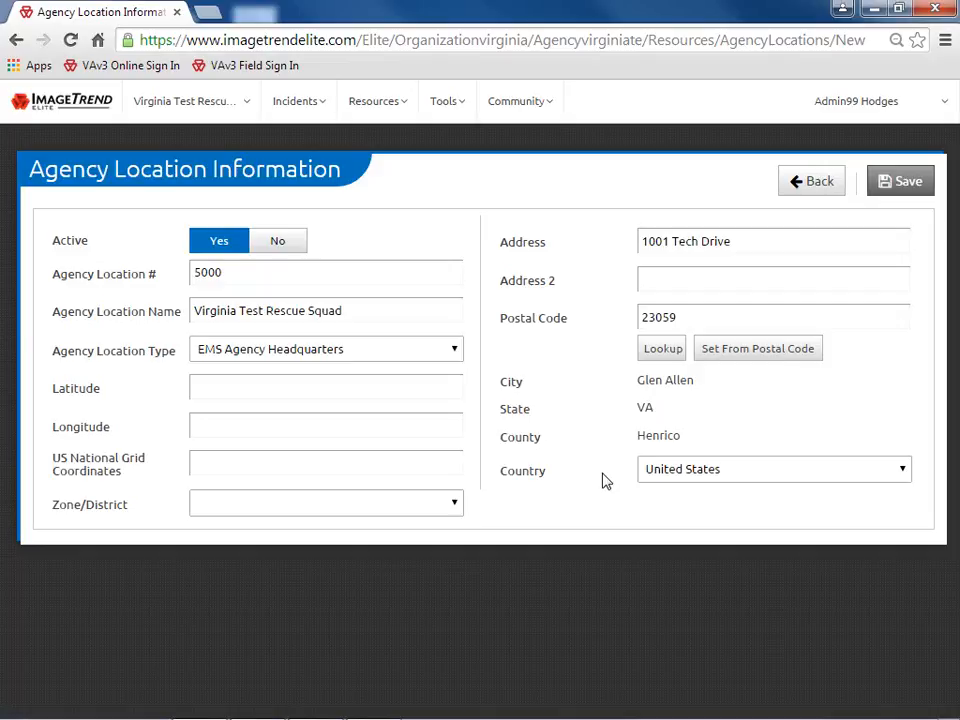
click(456, 352)
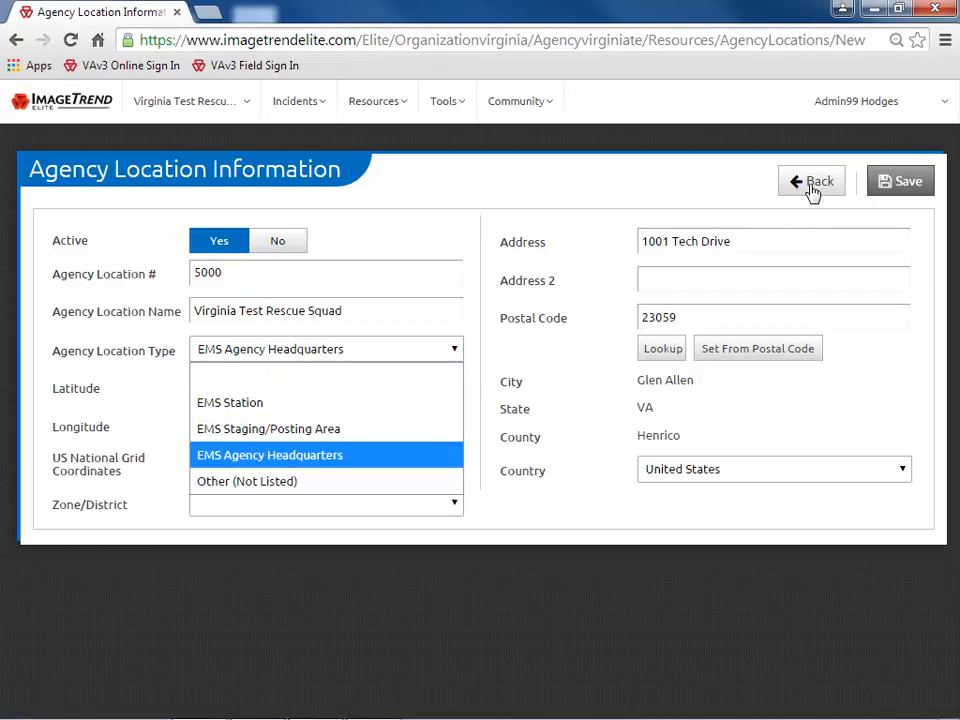
Return to Agency Locations, remove the Active filter, then reapply it
click(812, 188)
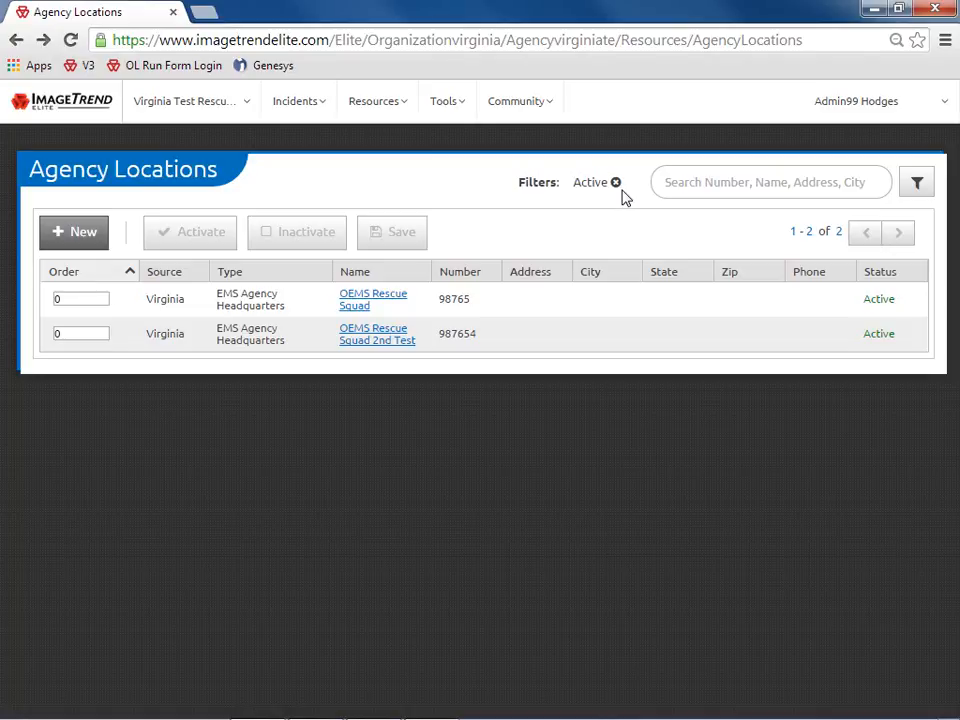
click(615, 183)
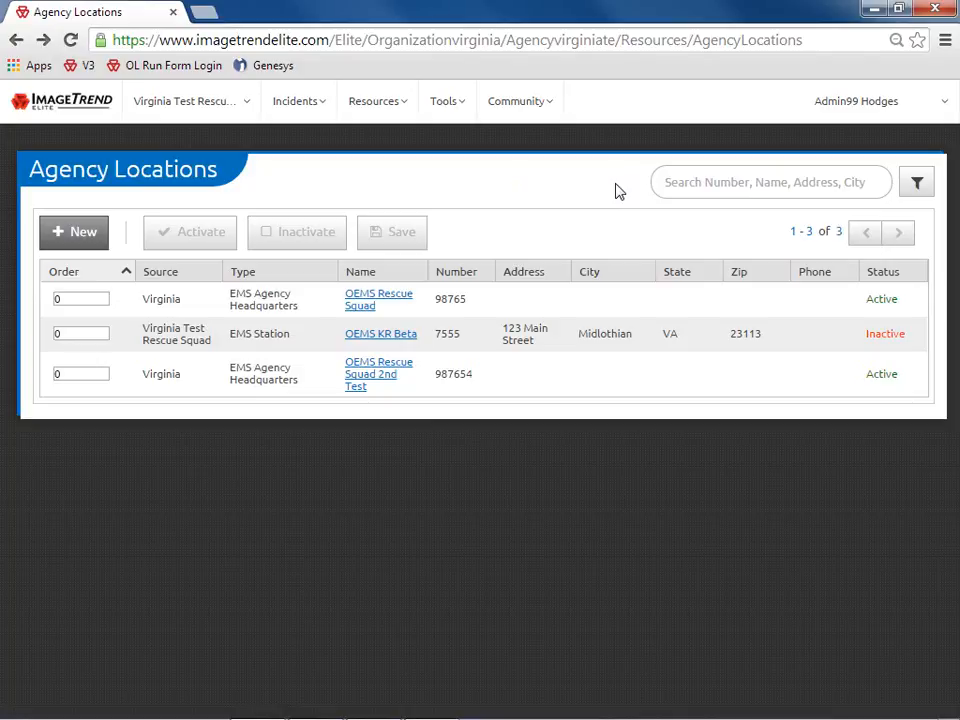
click(917, 195)
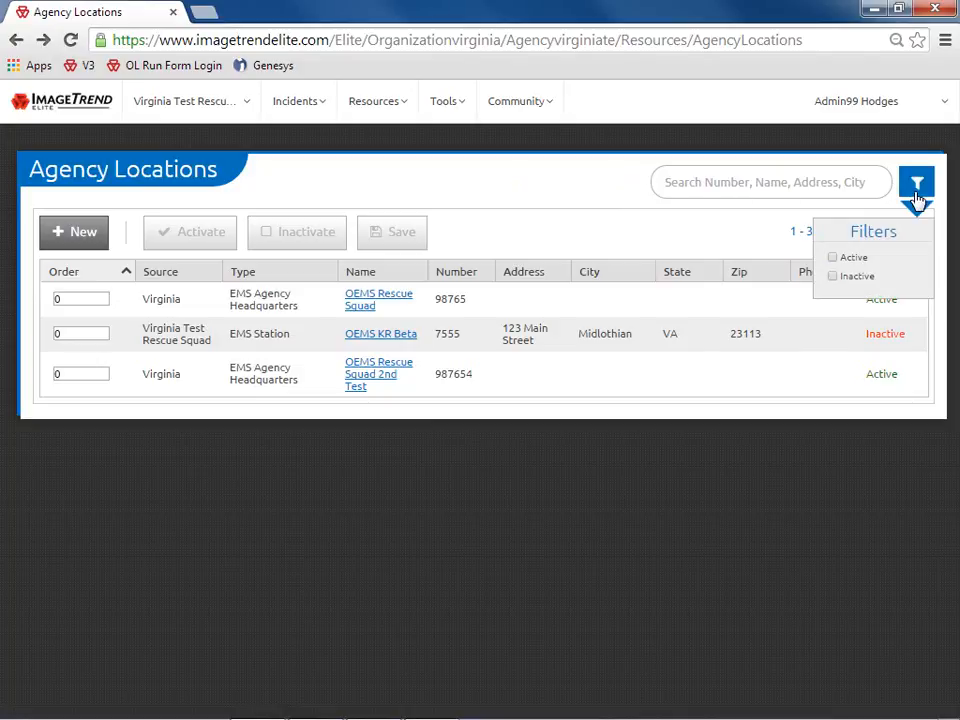
click(833, 259)
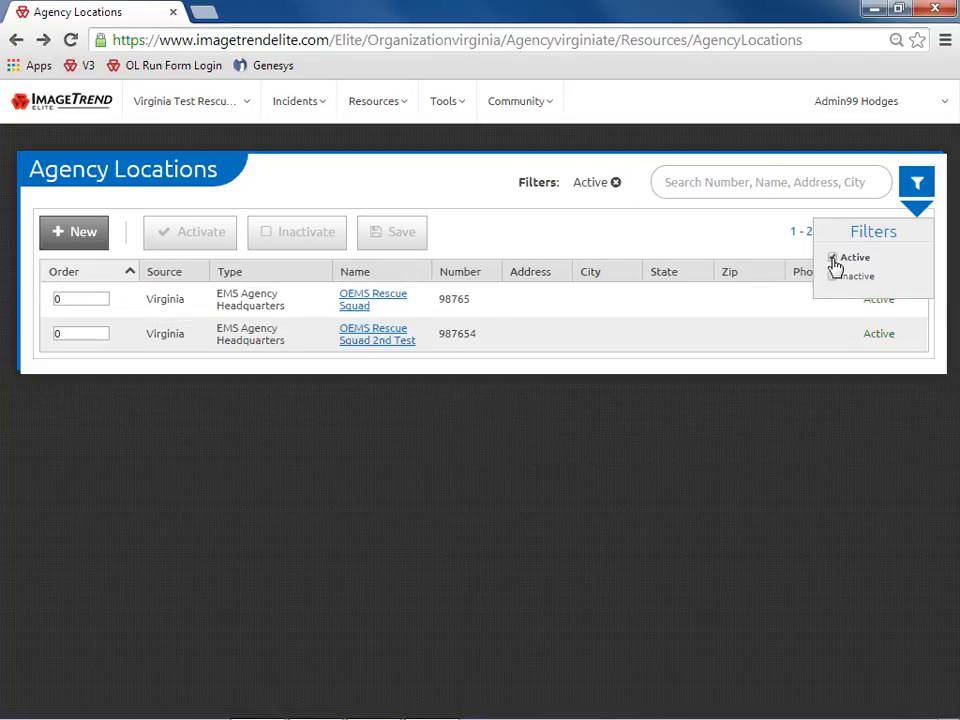
click(690, 242)
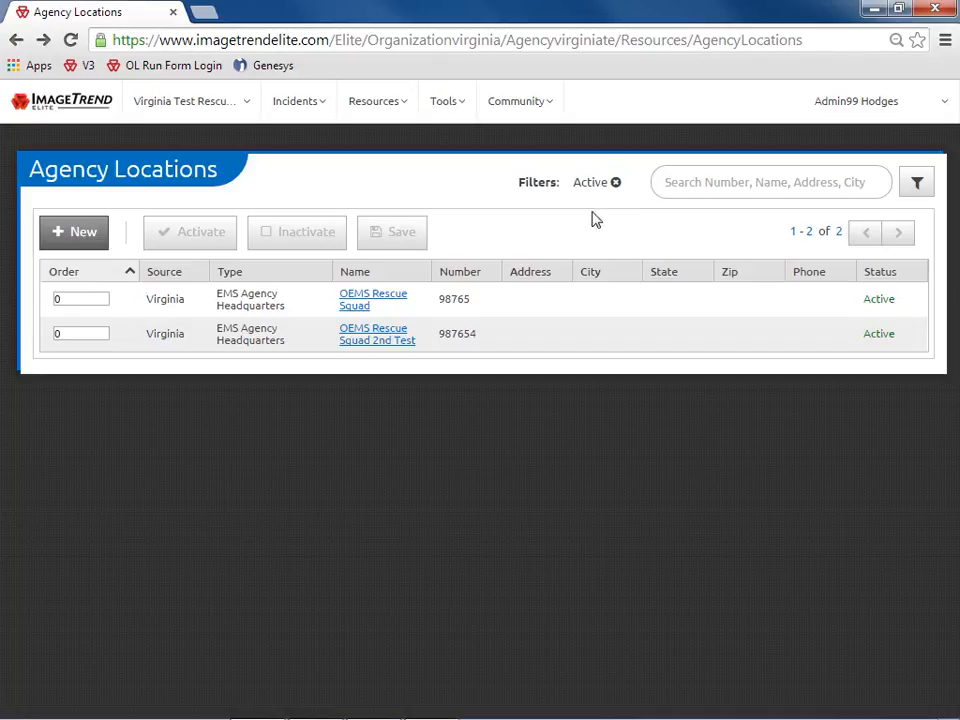
Open the OEMS Rescue Squad location, add a phone entry, then go back
click(387, 303)
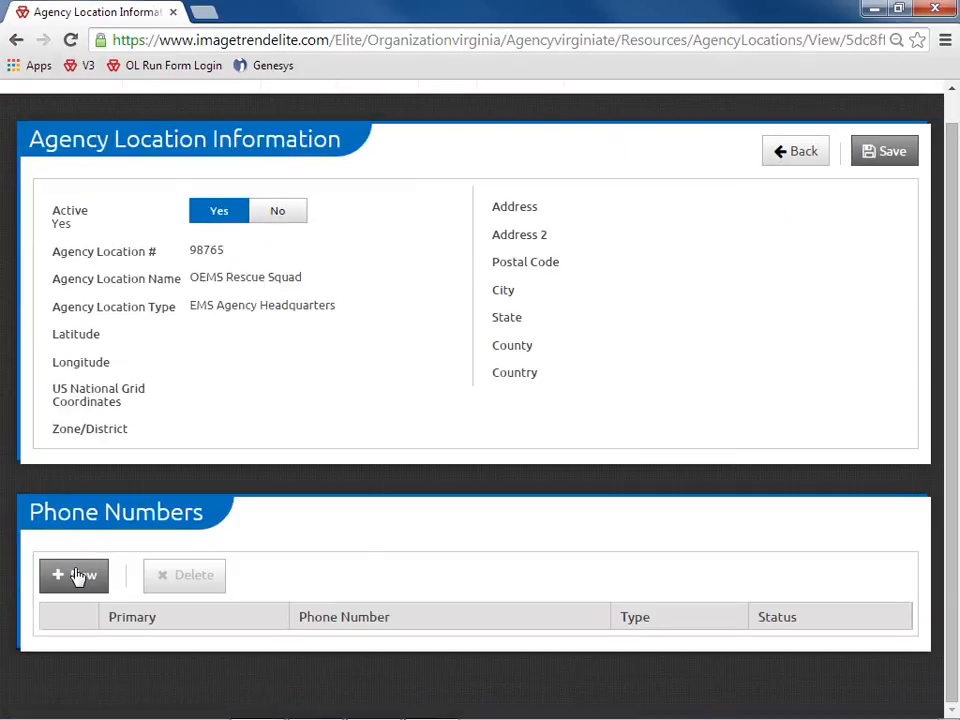
click(78, 577)
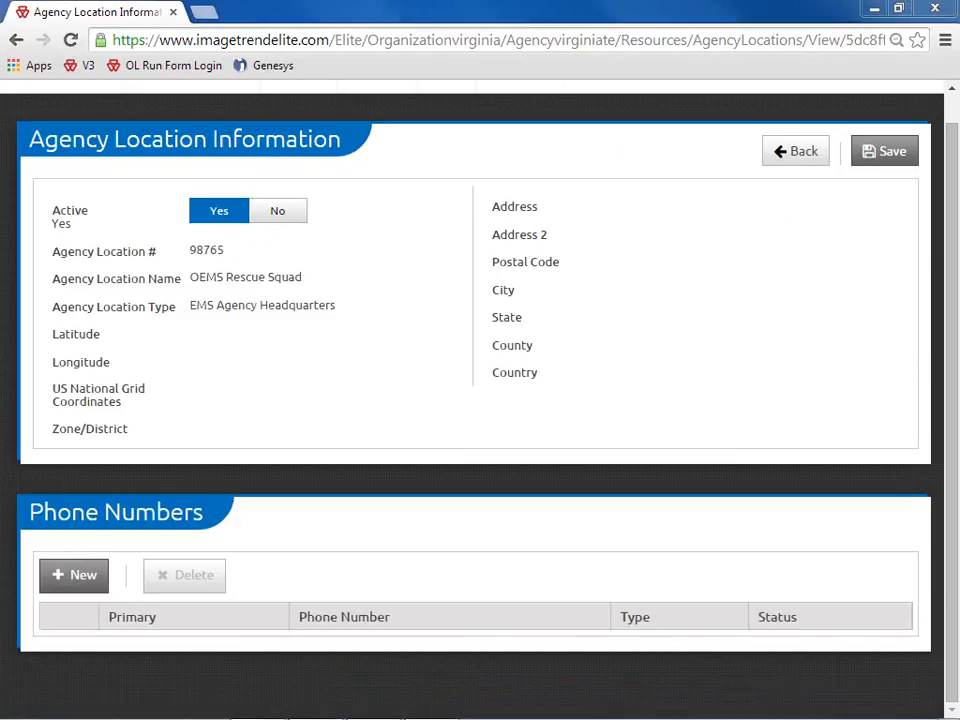
click(805, 154)
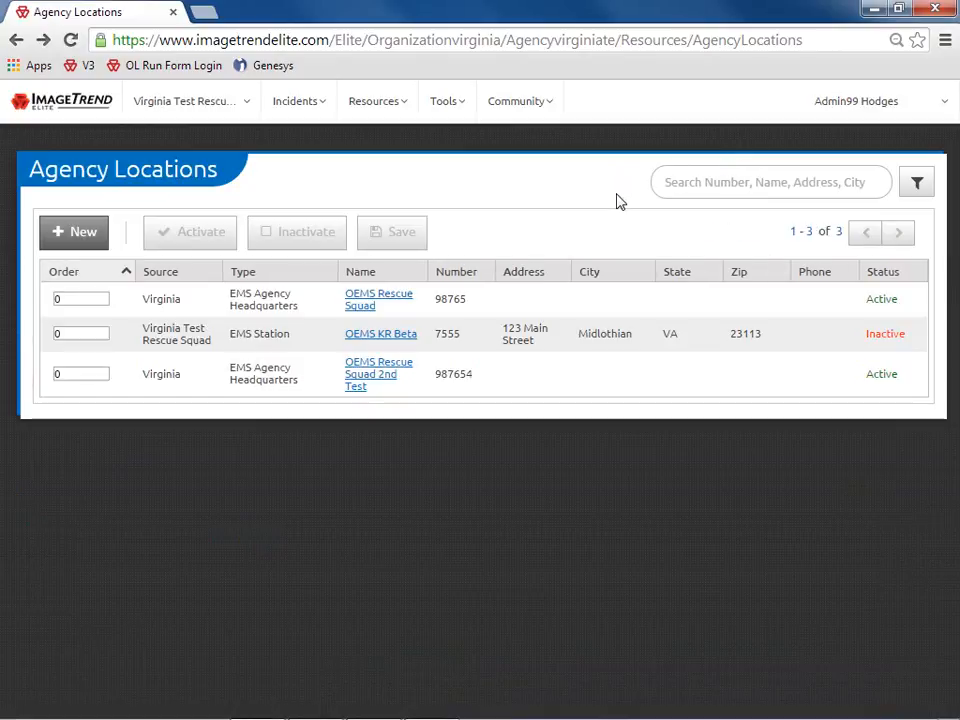
Open the inactive OEMS KR Beta location's details and view the Delete action without using it
click(474, 340)
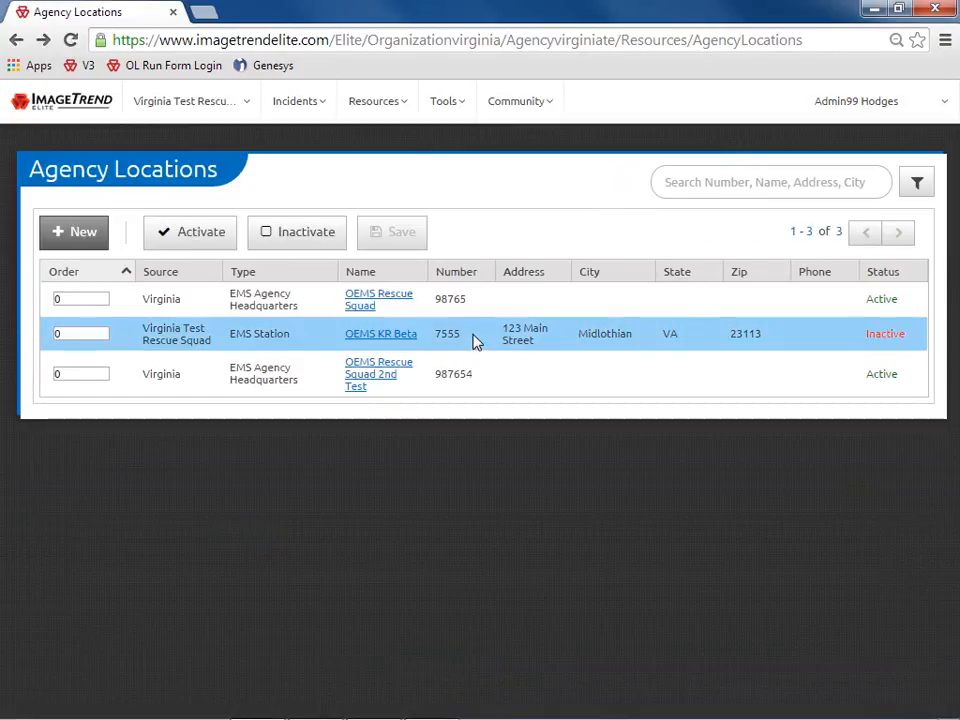
double_click(474, 340)
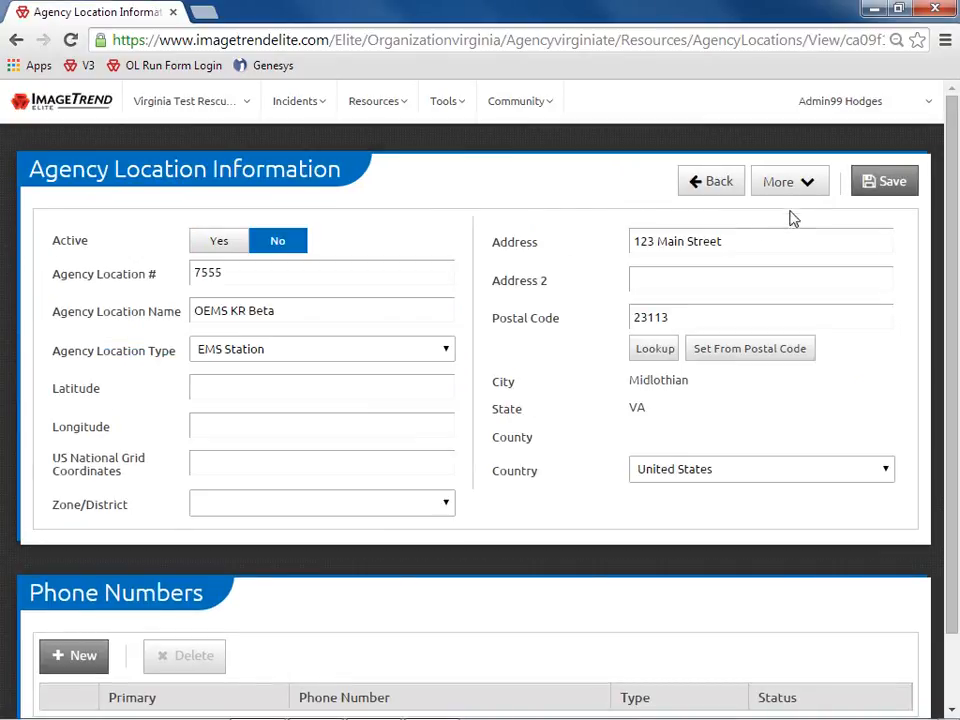
click(789, 191)
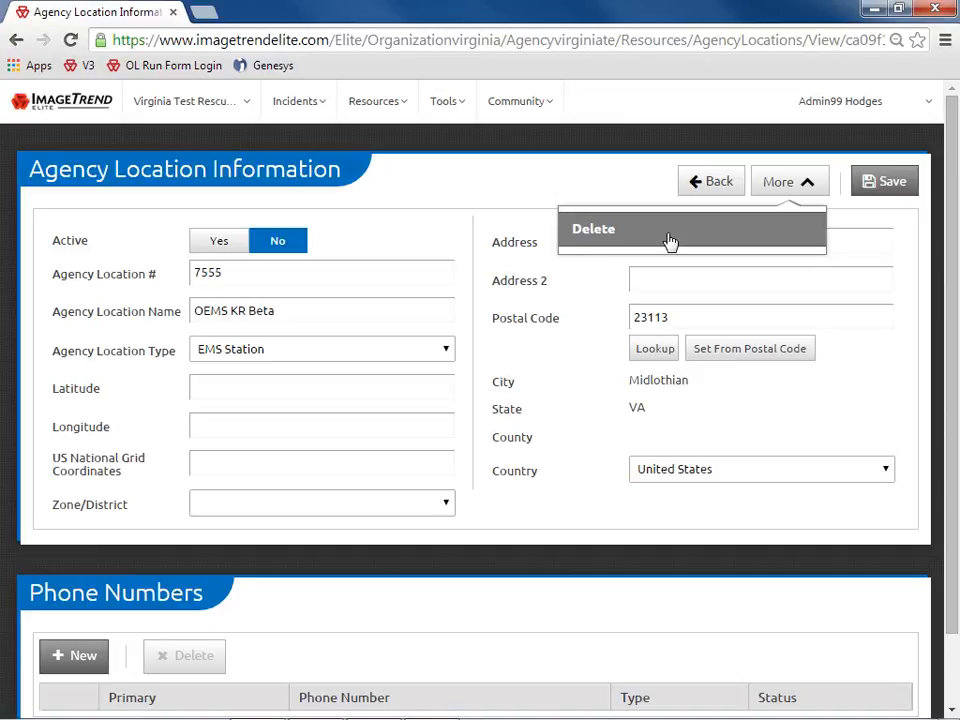
click(534, 182)
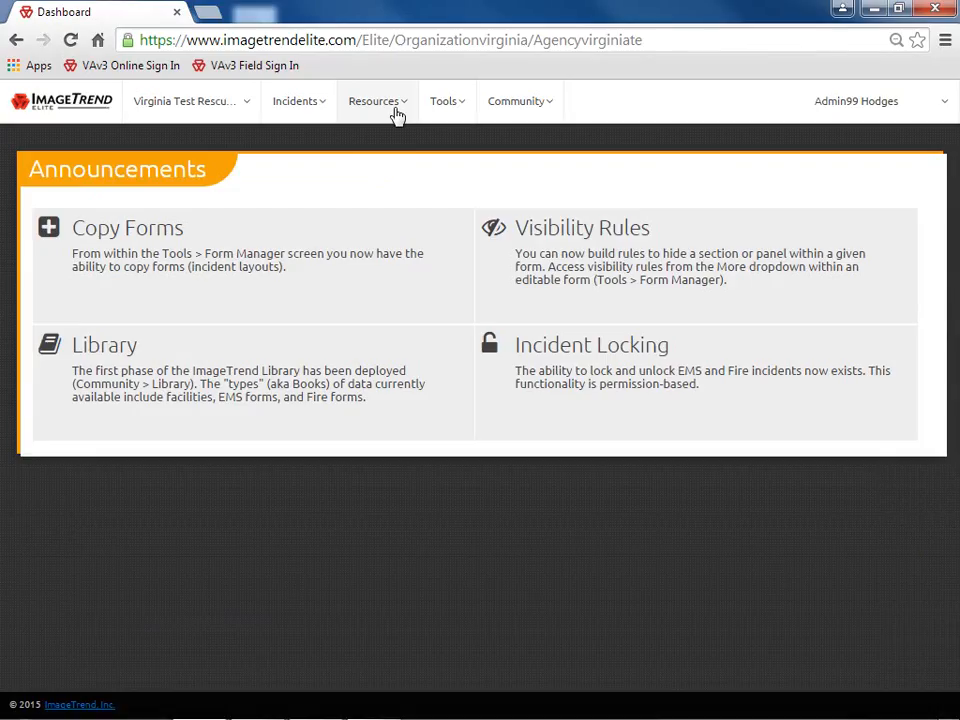
click(394, 114)
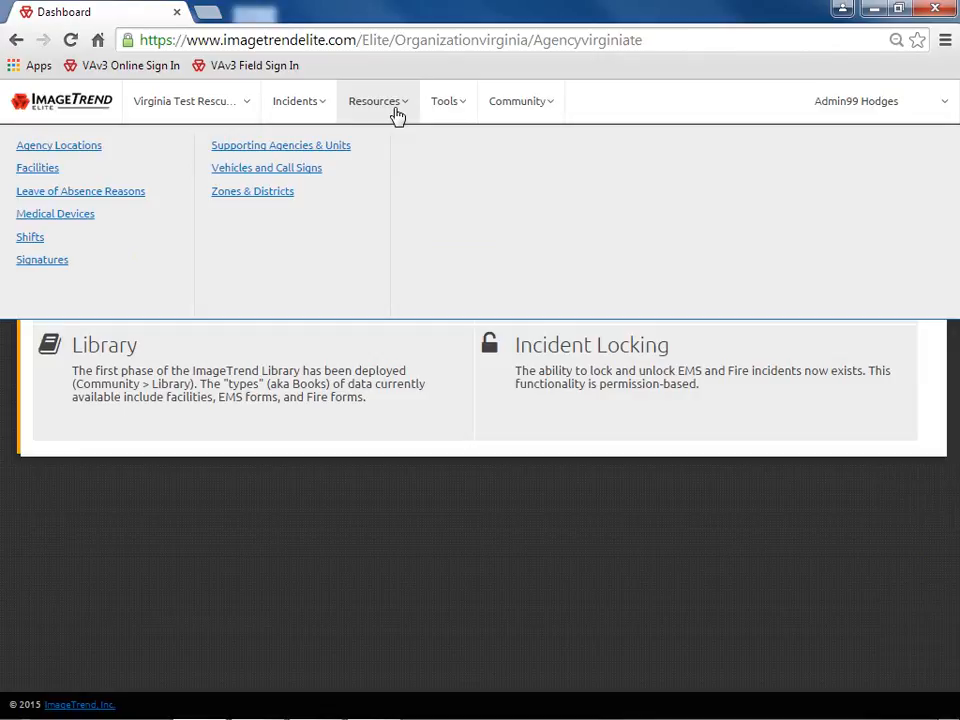
click(143, 171)
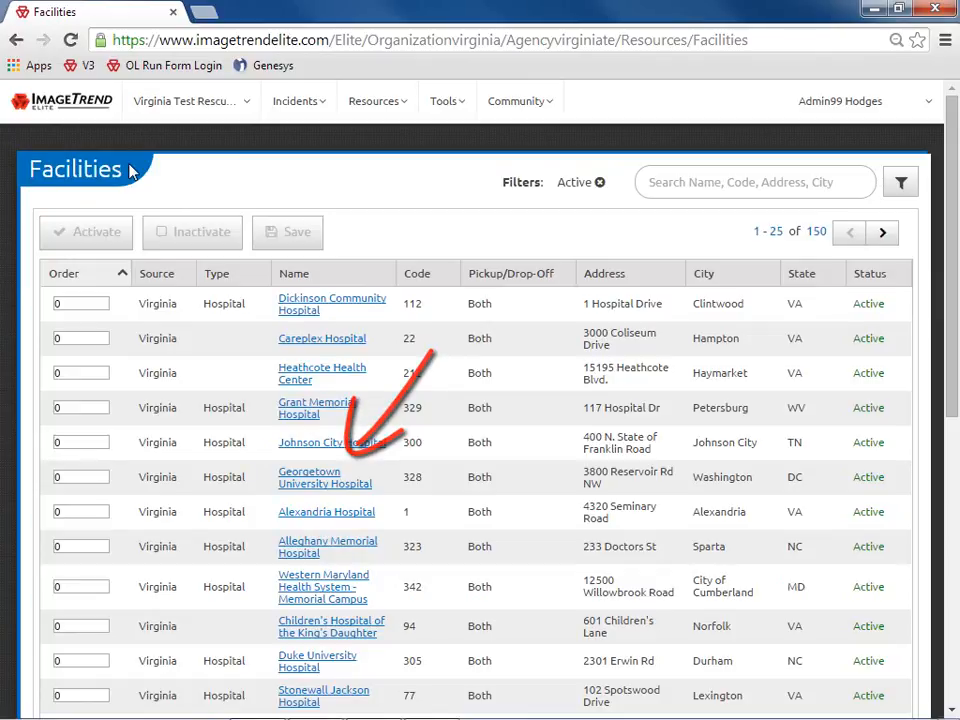
click(527, 485)
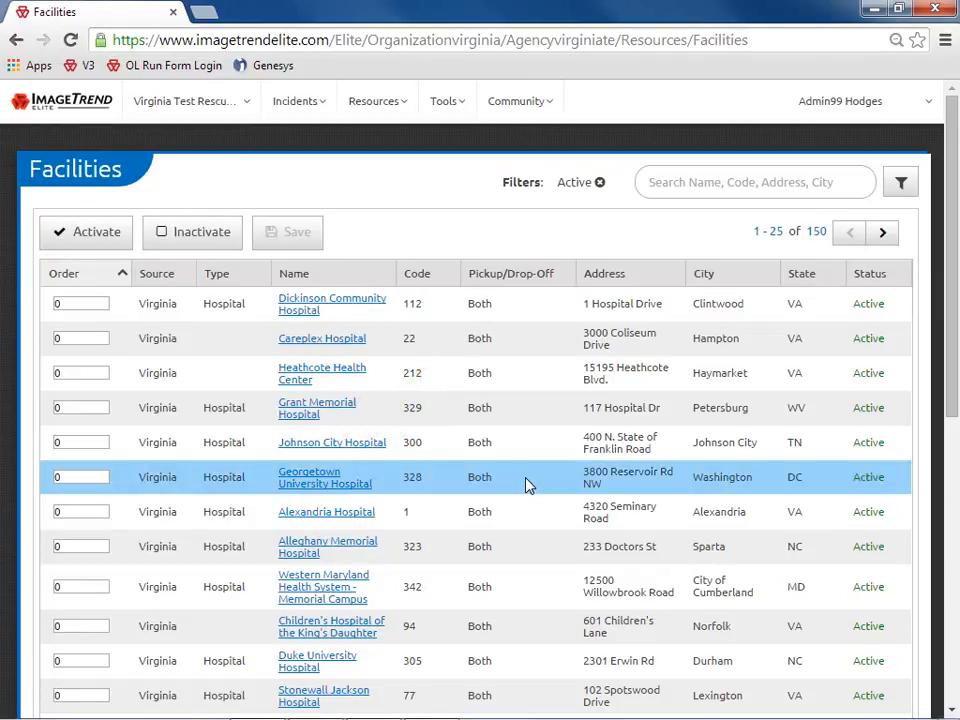
click(222, 245)
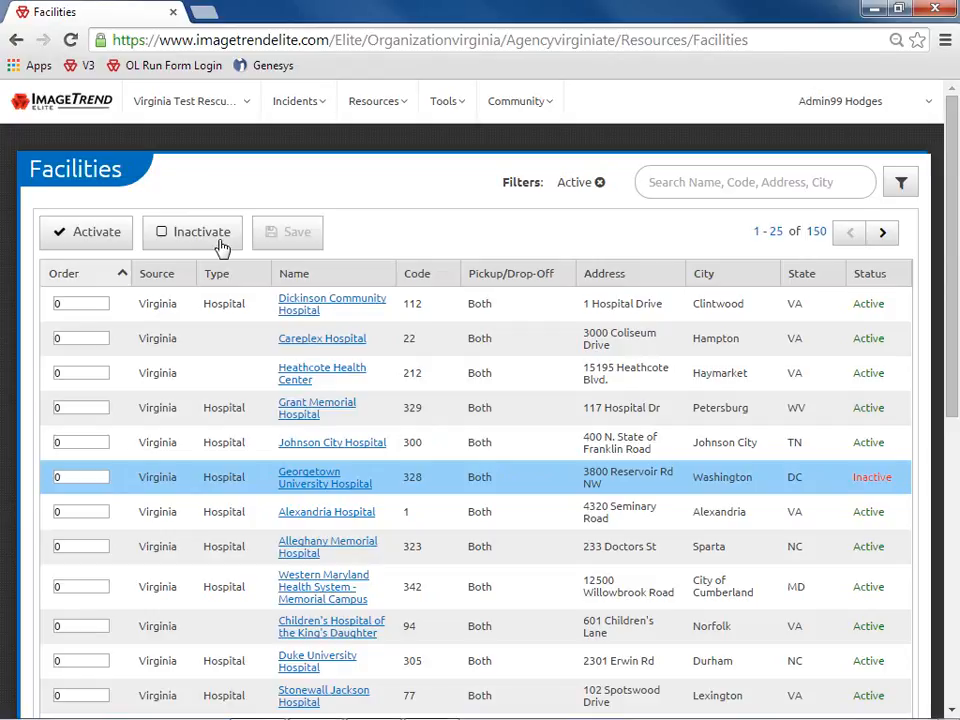
click(88, 236)
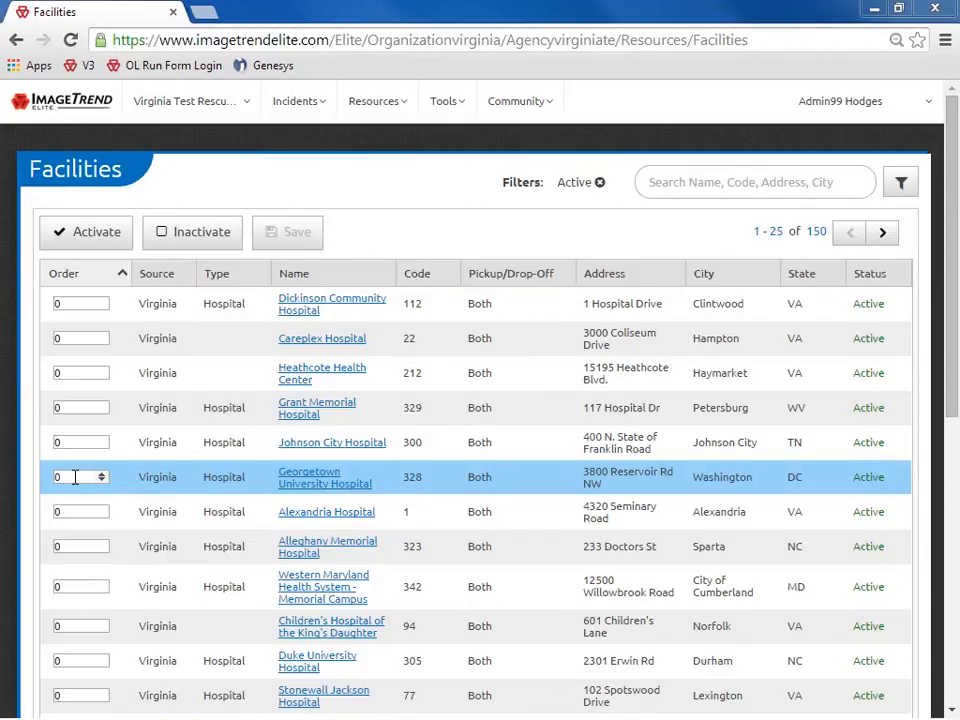
Change Georgetown's facility order to 1, then set it back to 0
click(80, 476)
key(BackSpace)
text(1)
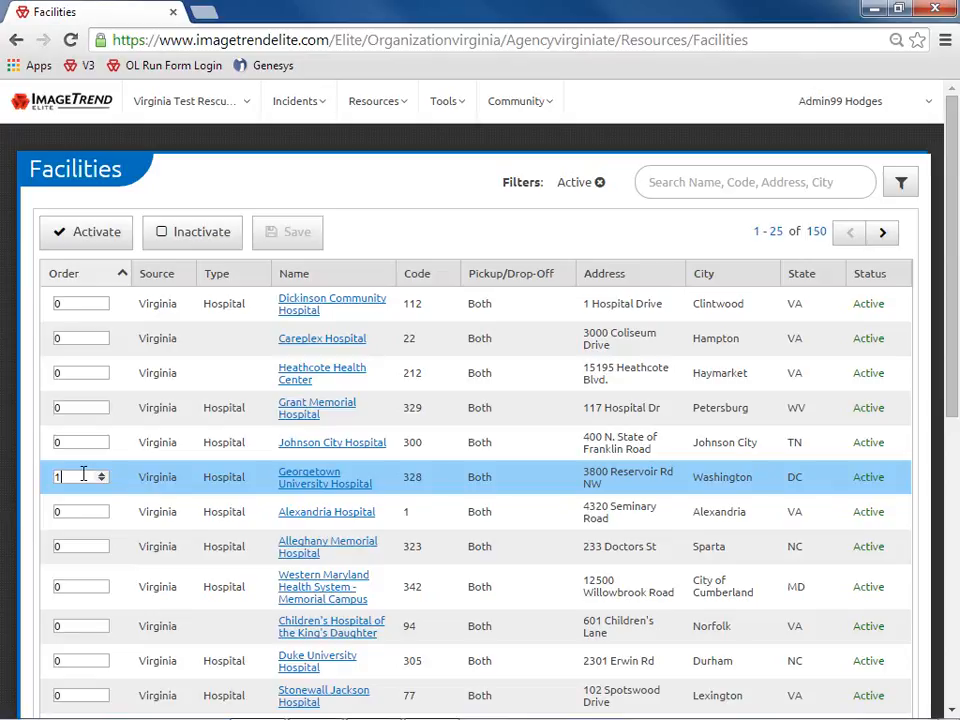
click(101, 480)
click(120, 484)
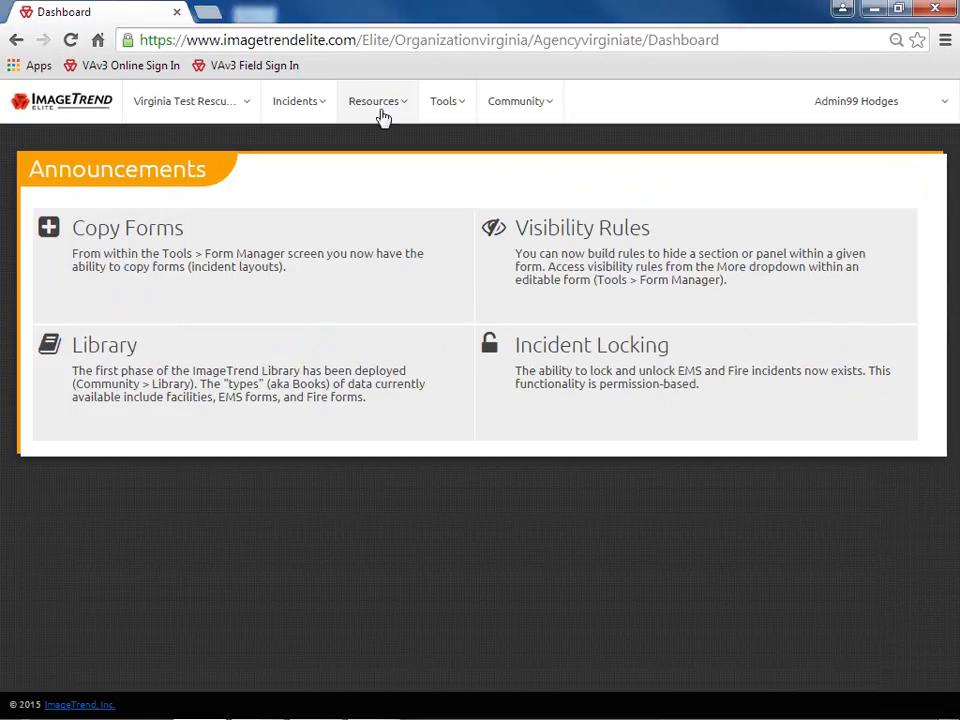
click(383, 117)
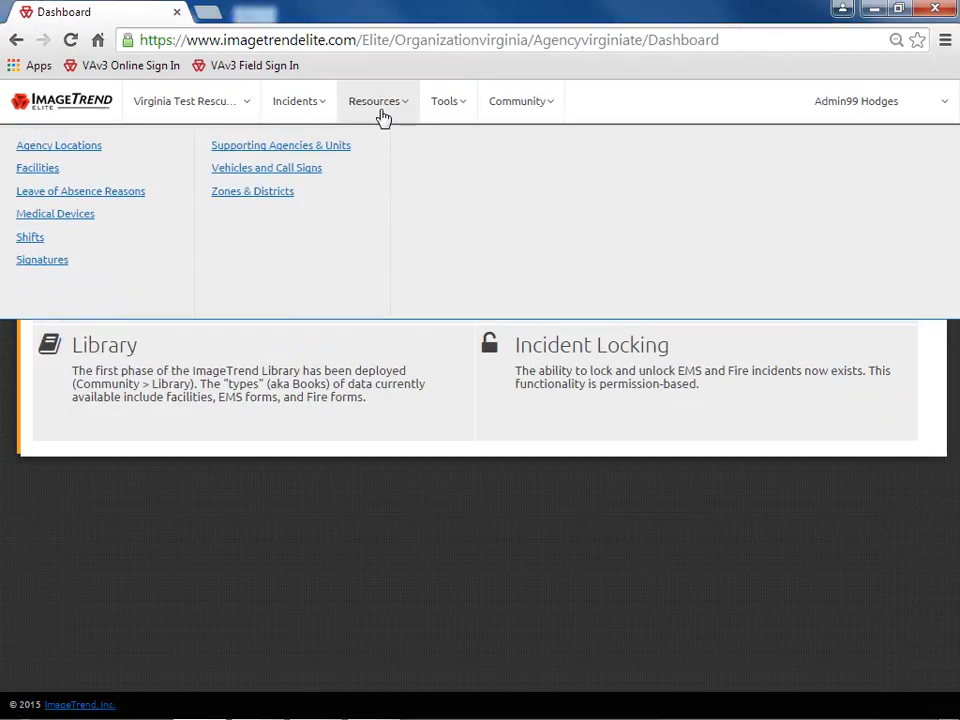
Add a new leave of absence reason 'Personal', marked Active, next to Vacation
click(158, 201)
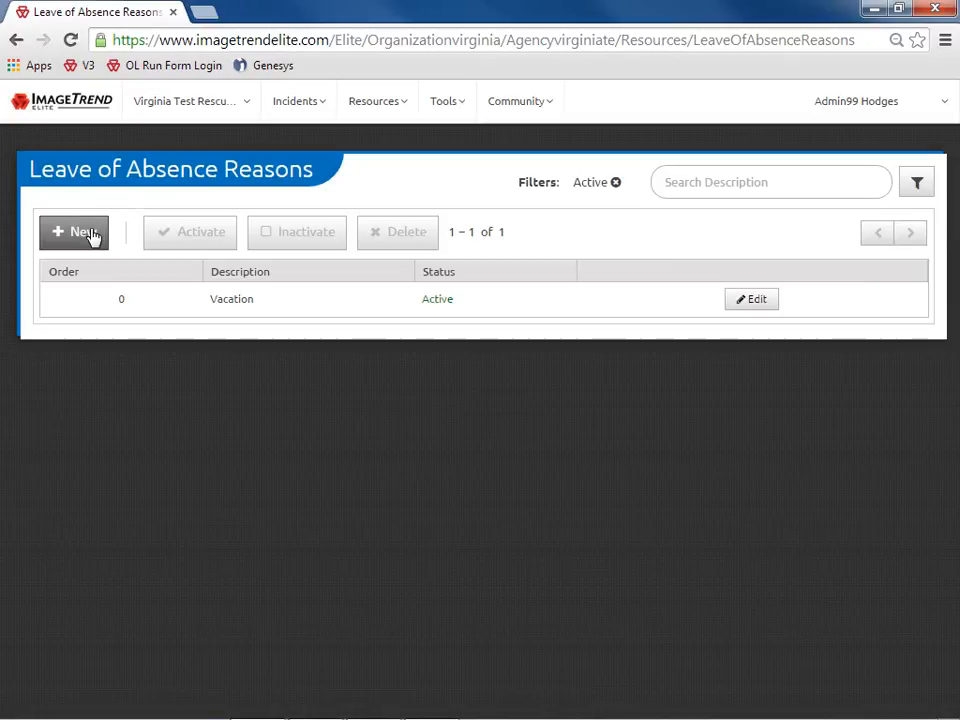
click(94, 236)
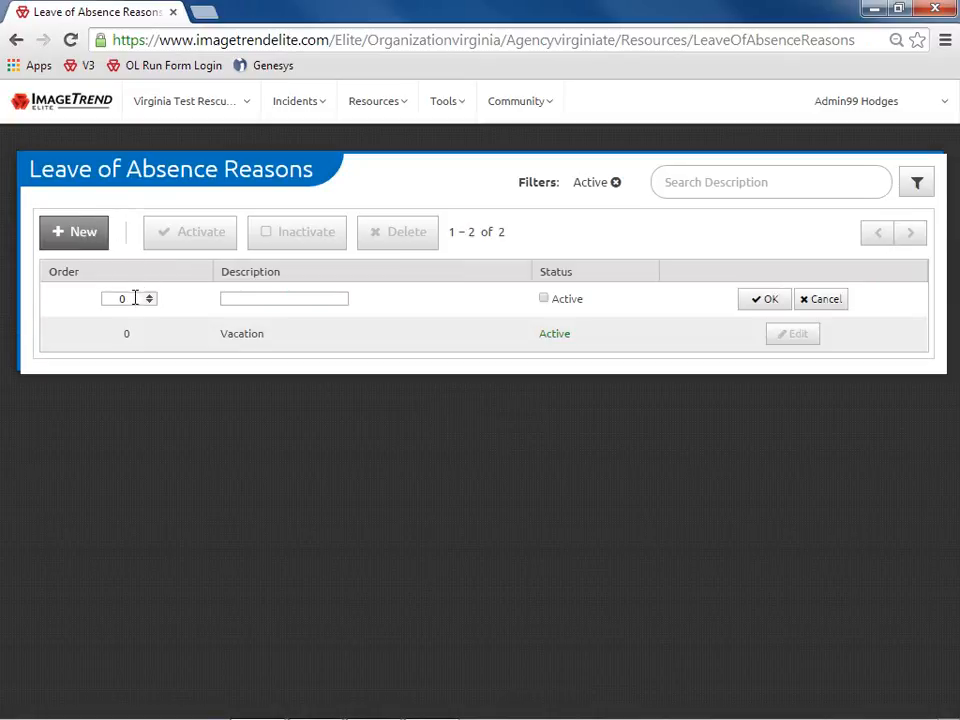
click(230, 298)
text(Personal)
click(544, 299)
click(765, 301)
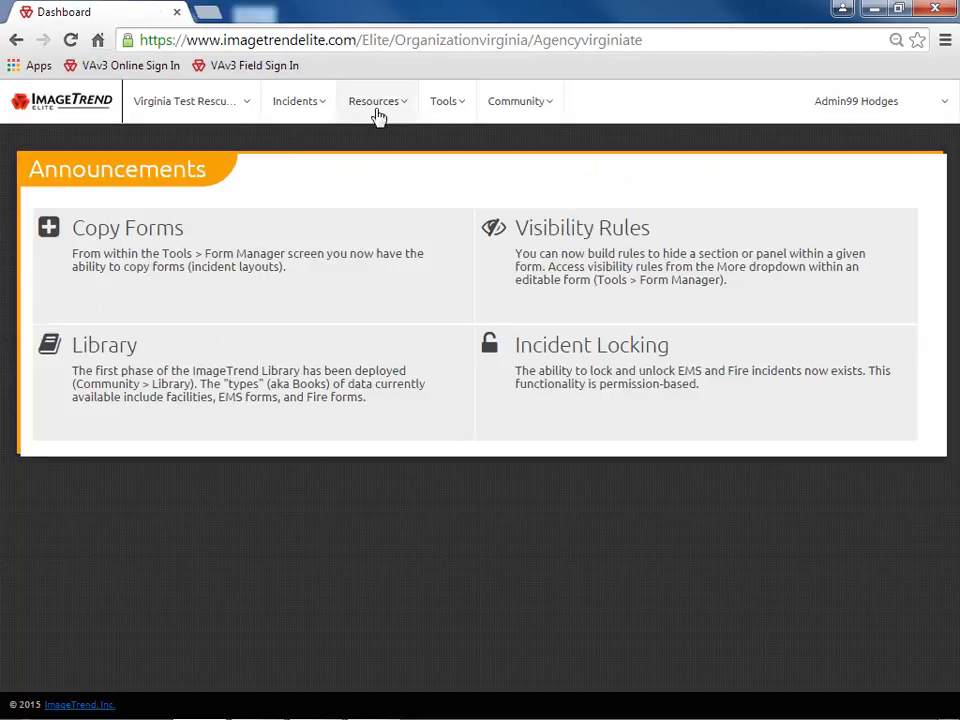
click(377, 112)
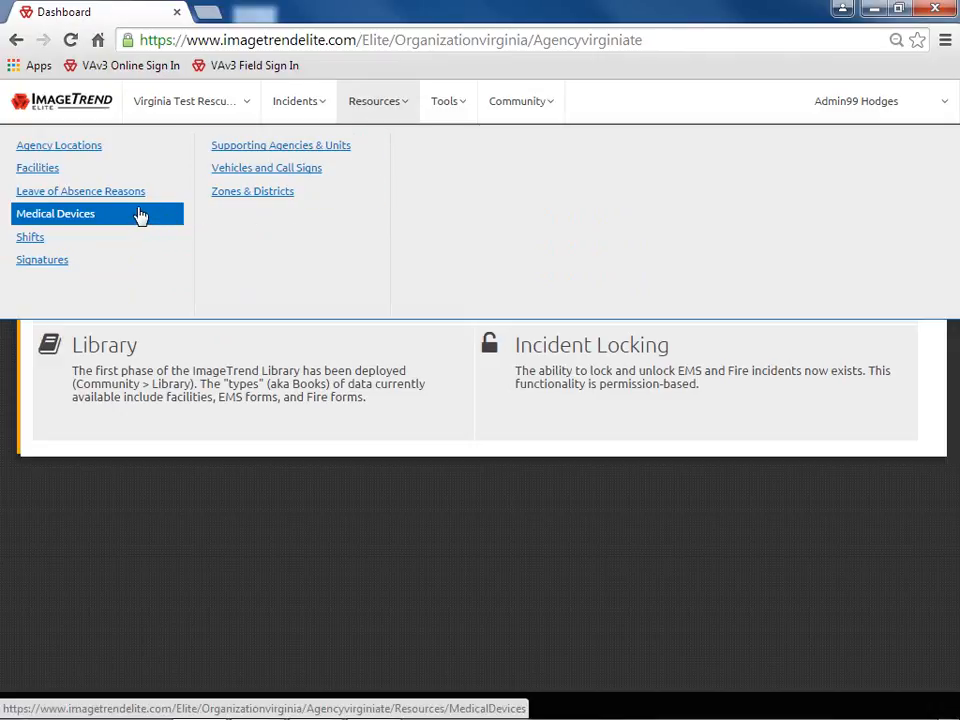
Look at the Medical Devices list and its new-device form without saving anything
click(140, 216)
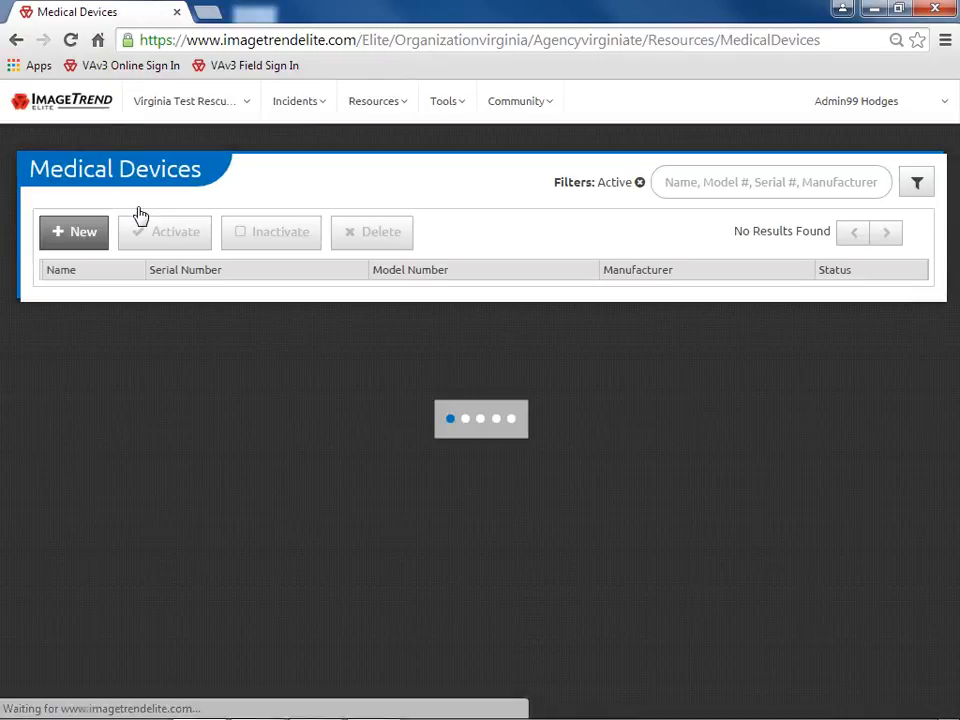
click(84, 233)
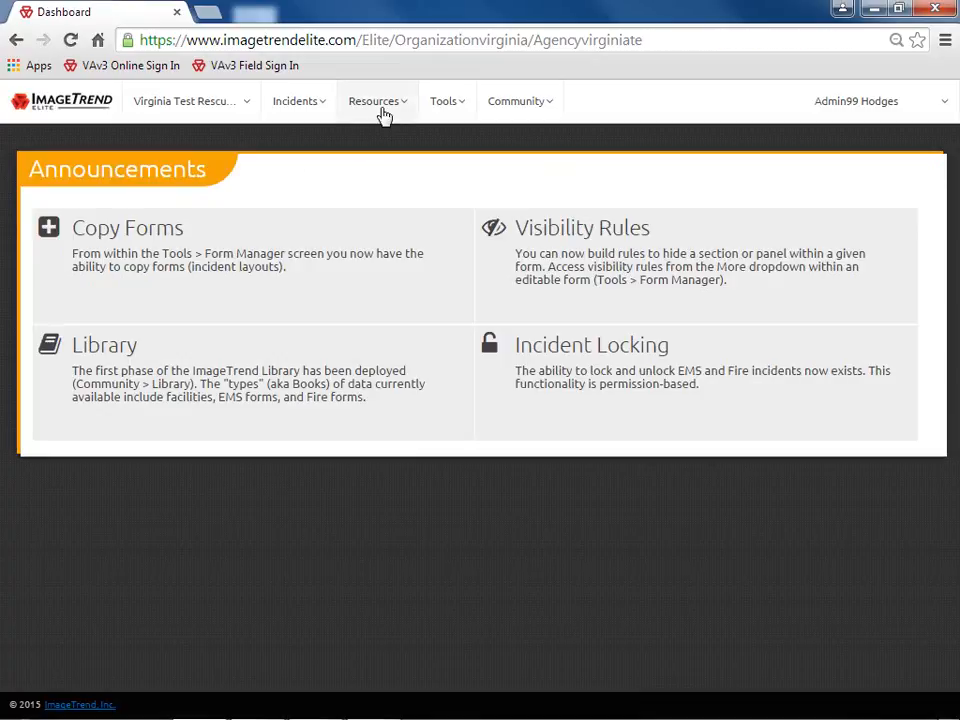
click(382, 109)
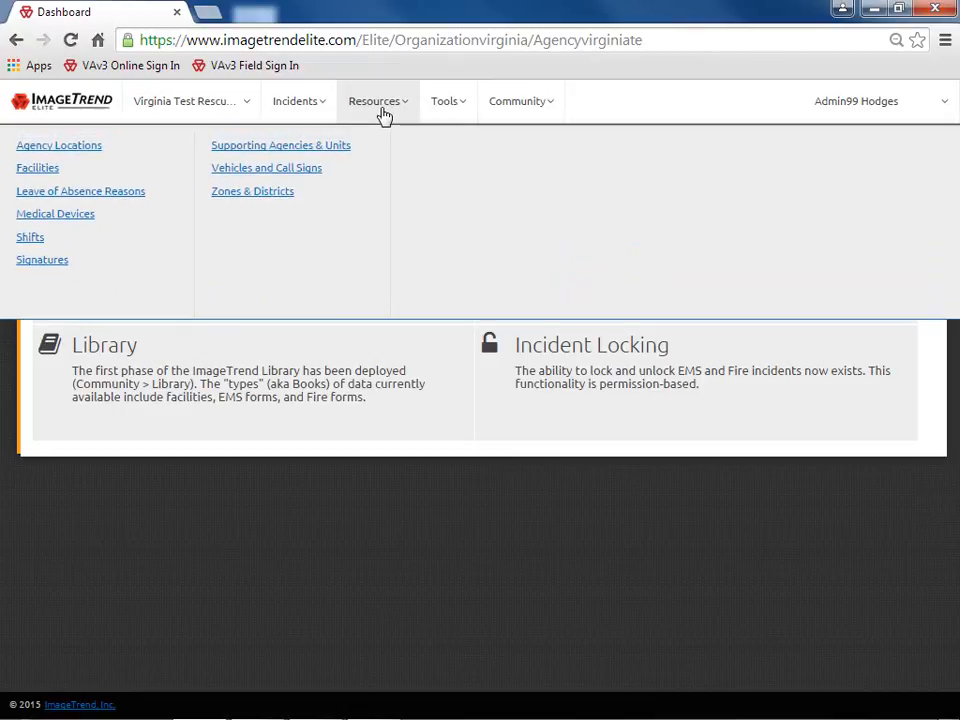
Start a new shift named 'Day Shift' described 'Between the hours of 6:00 AM and 6:00 PM'
click(107, 245)
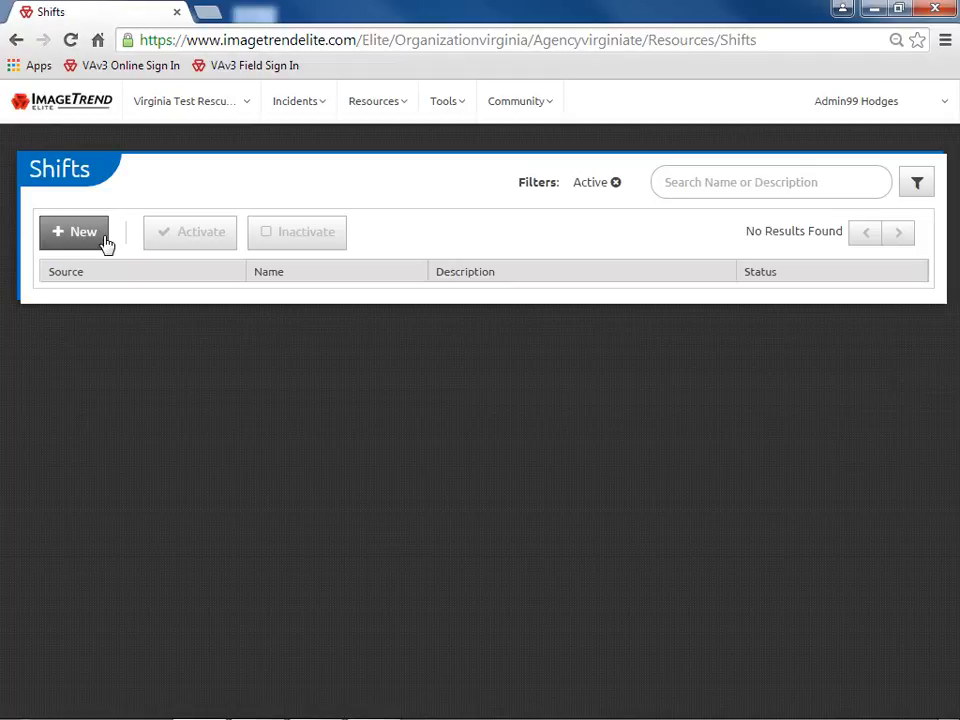
click(107, 245)
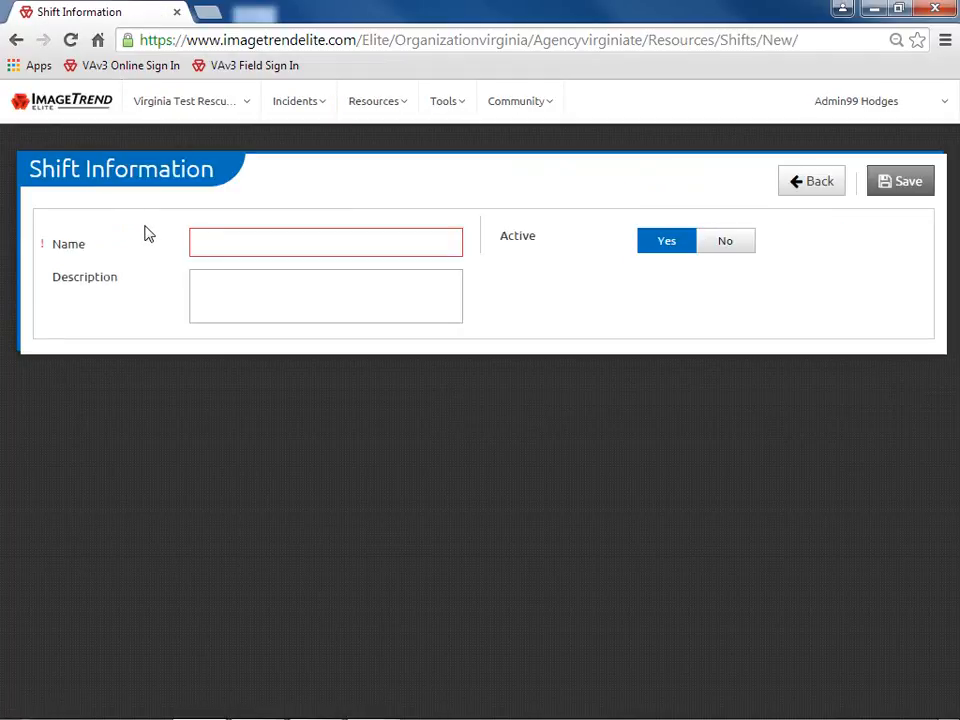
text(Day Shift)
key(Tab)
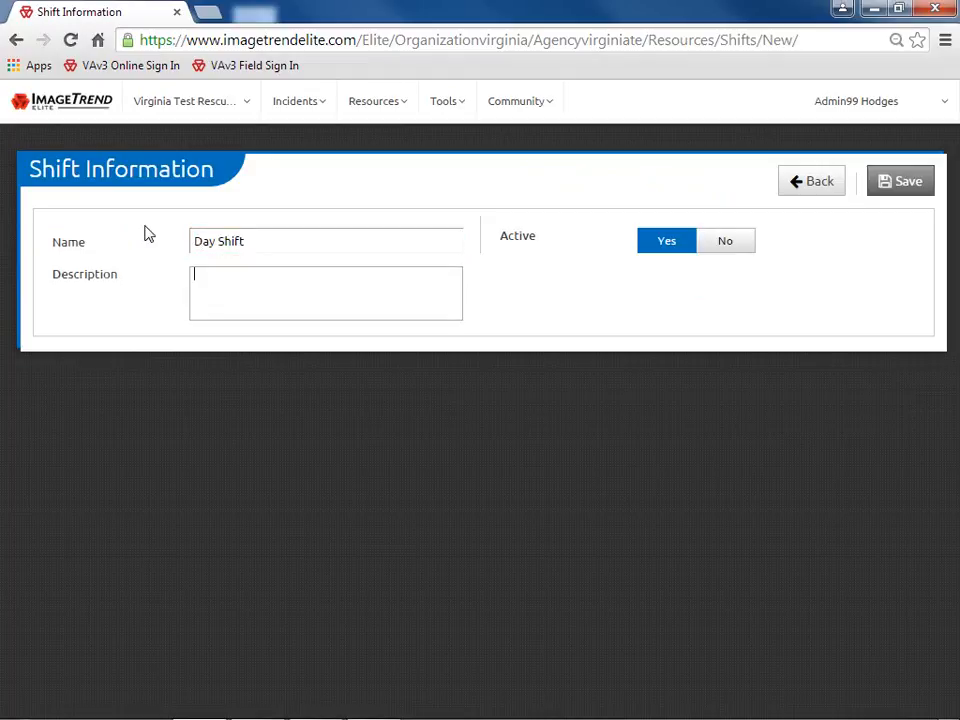
text(Be)
text(tween the hou)
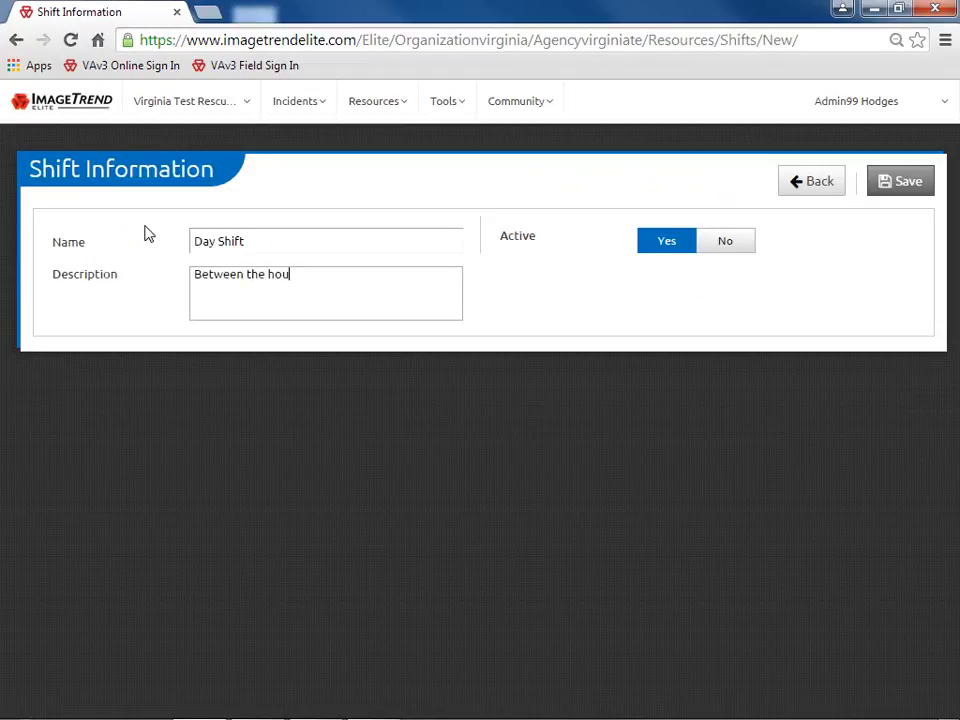
text(rs of 6:00 AM and )
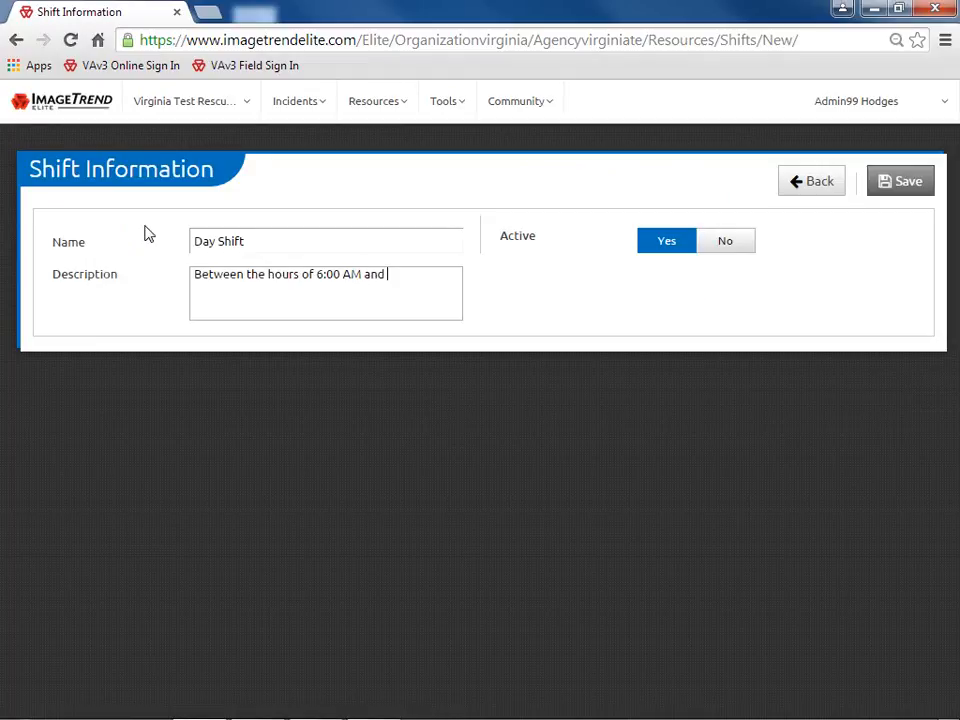
text(6:00 PM)
Toggle the Patient Refusal of Care/Transport signature paragraph inactive and back active, then view Signature Languages
click(413, 104)
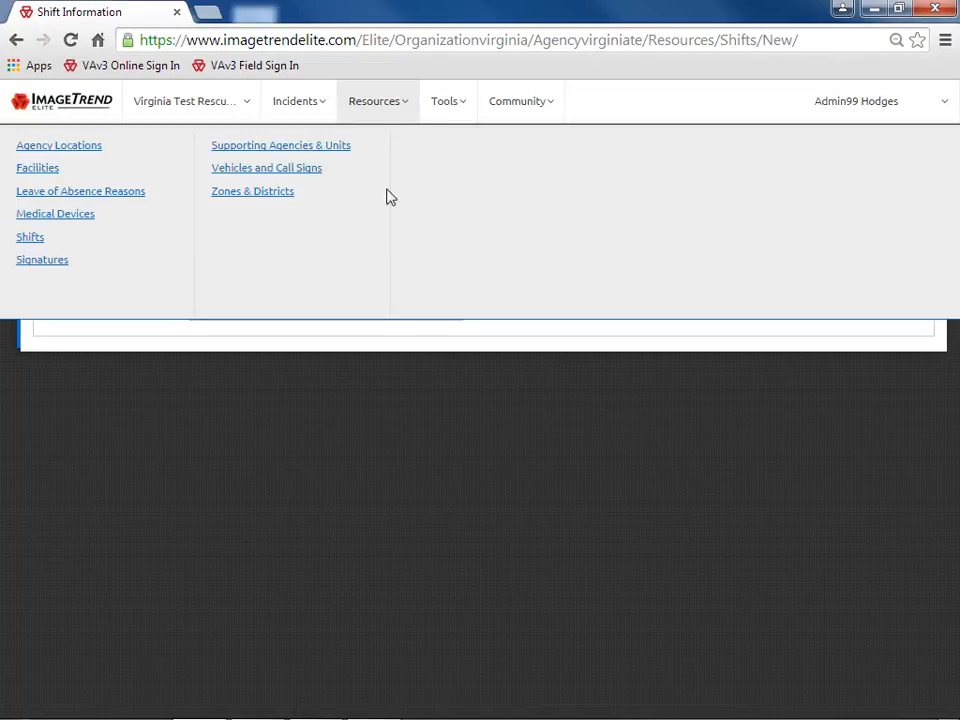
click(108, 264)
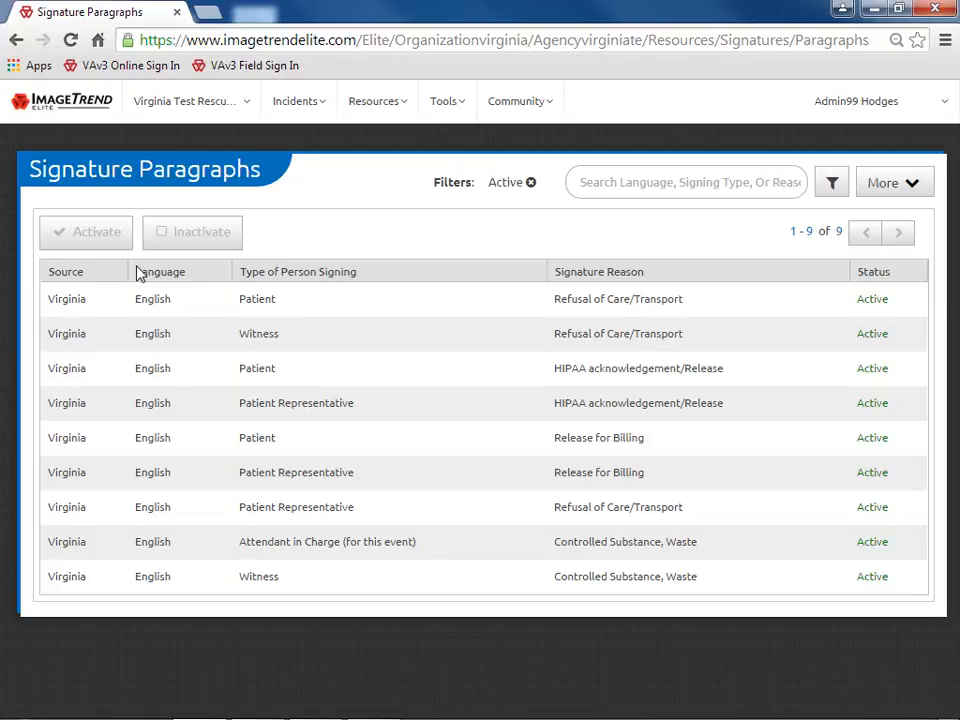
click(306, 304)
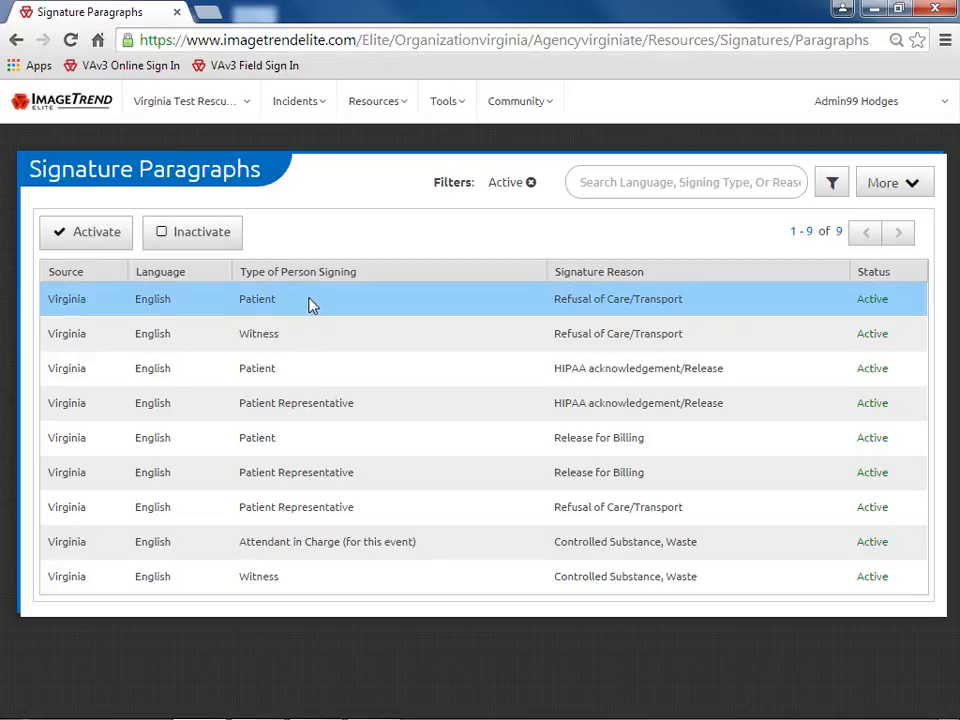
click(222, 246)
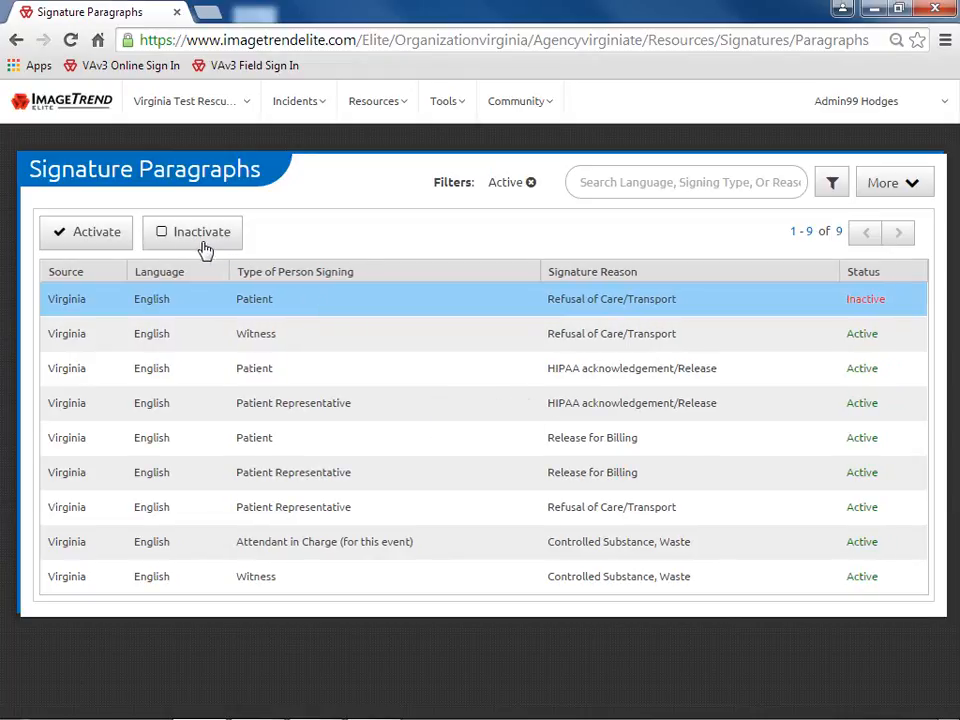
click(97, 232)
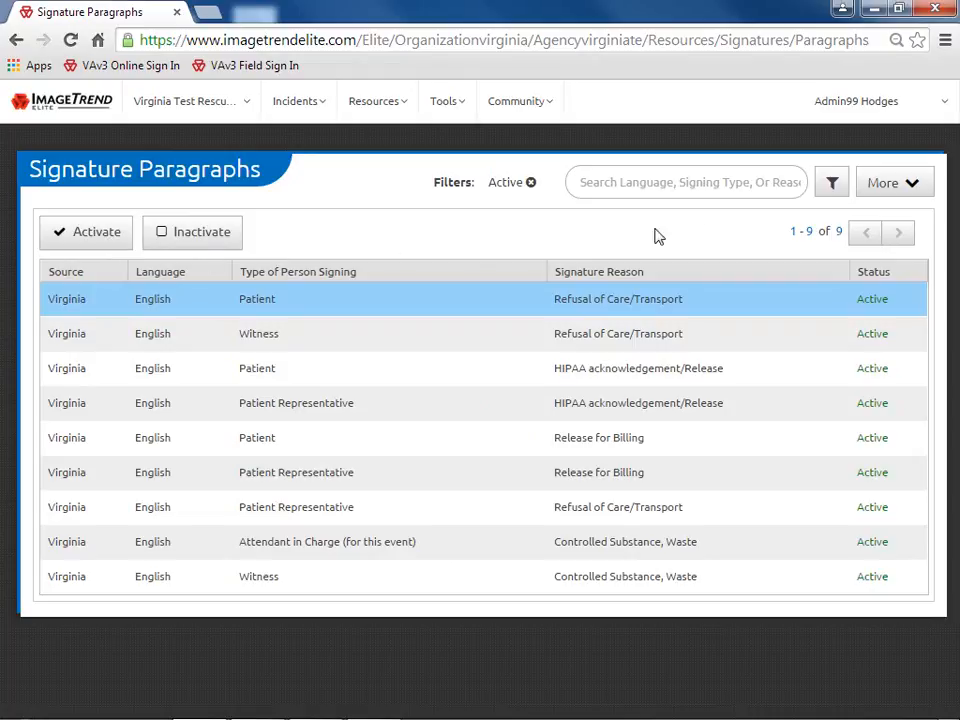
click(891, 195)
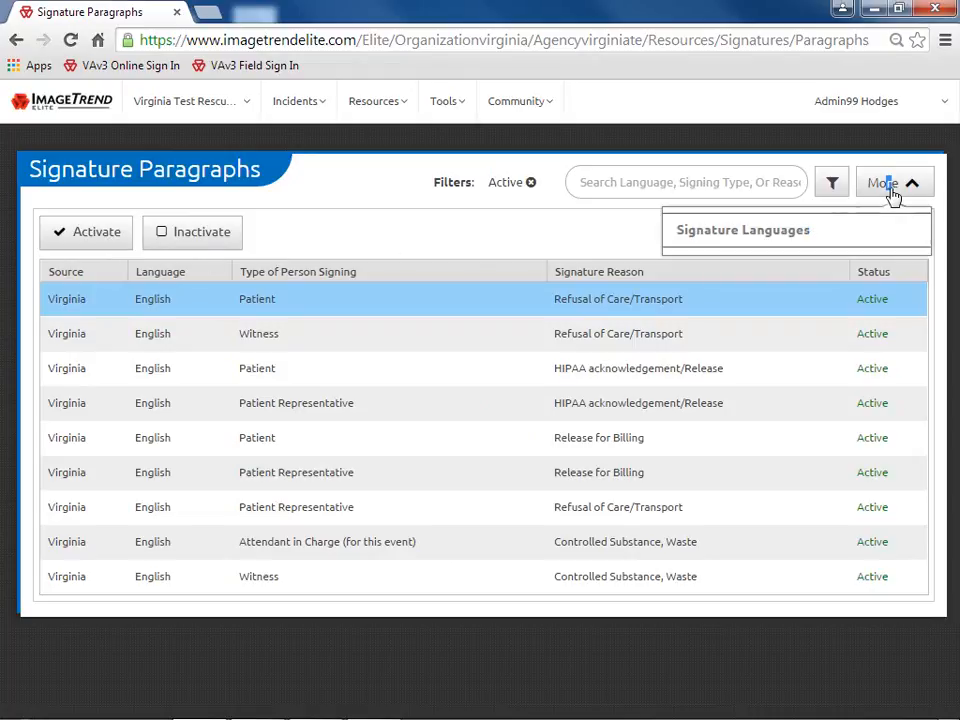
click(822, 237)
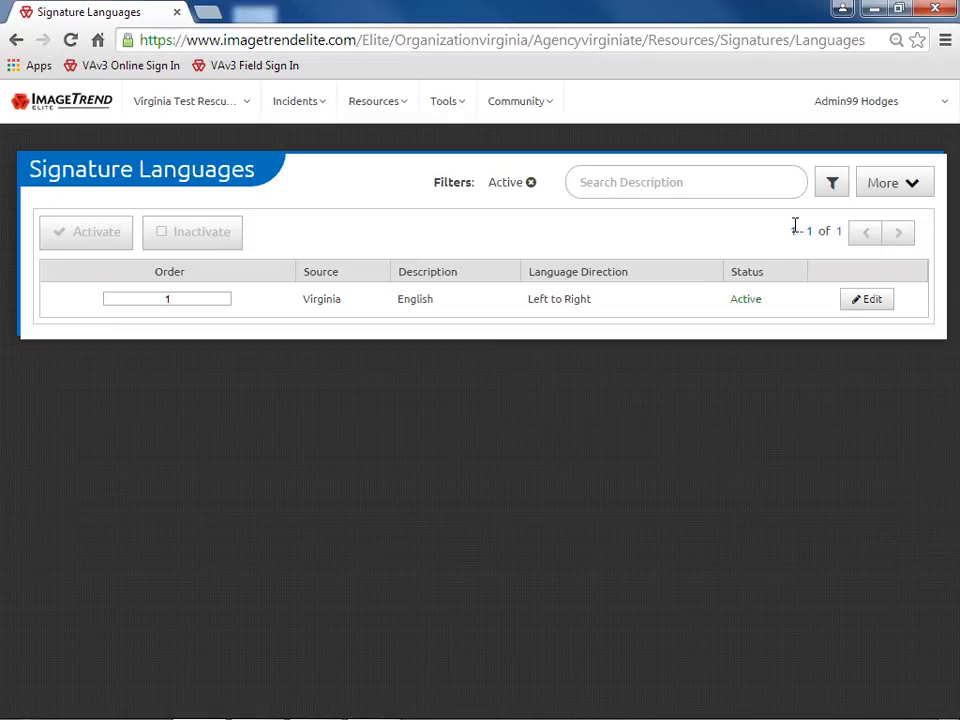
Mark the first 25 Supporting Agencies Inactive and save the change
click(407, 113)
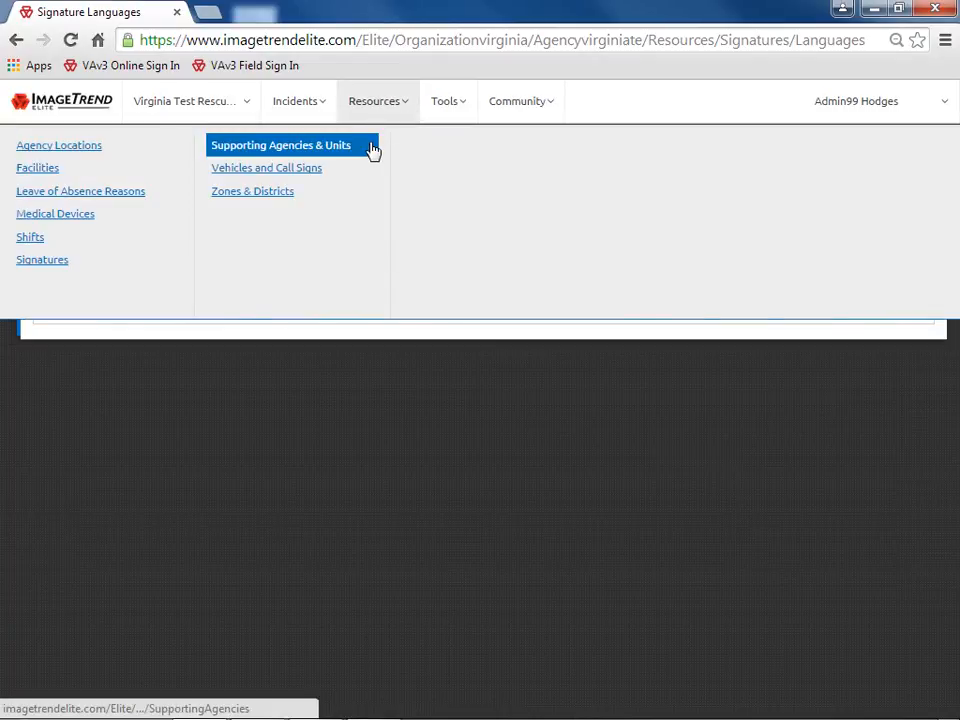
click(372, 151)
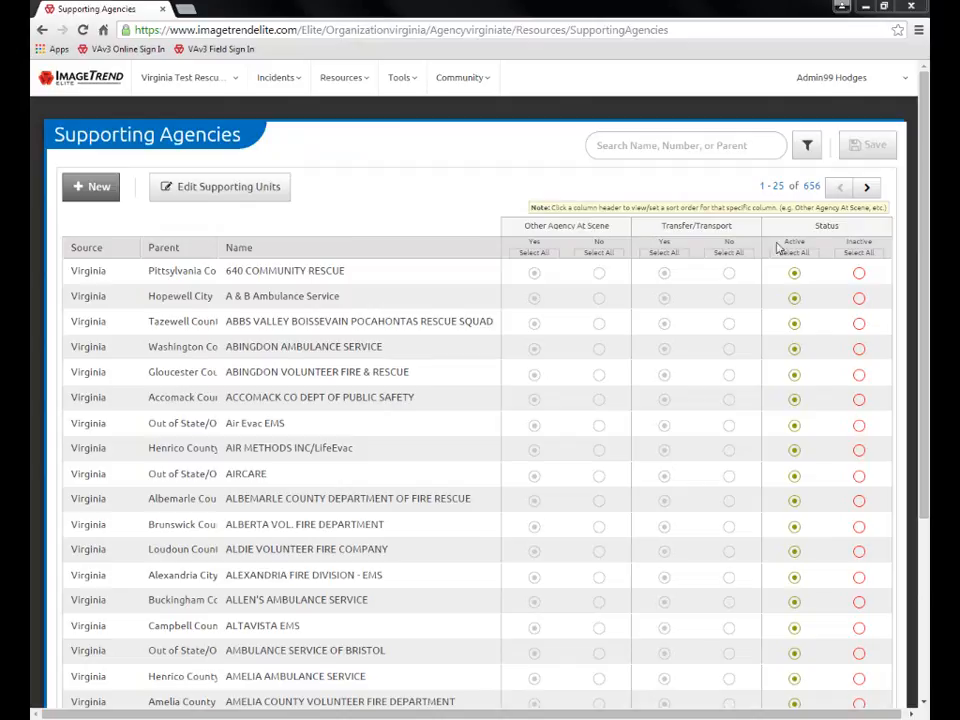
click(858, 253)
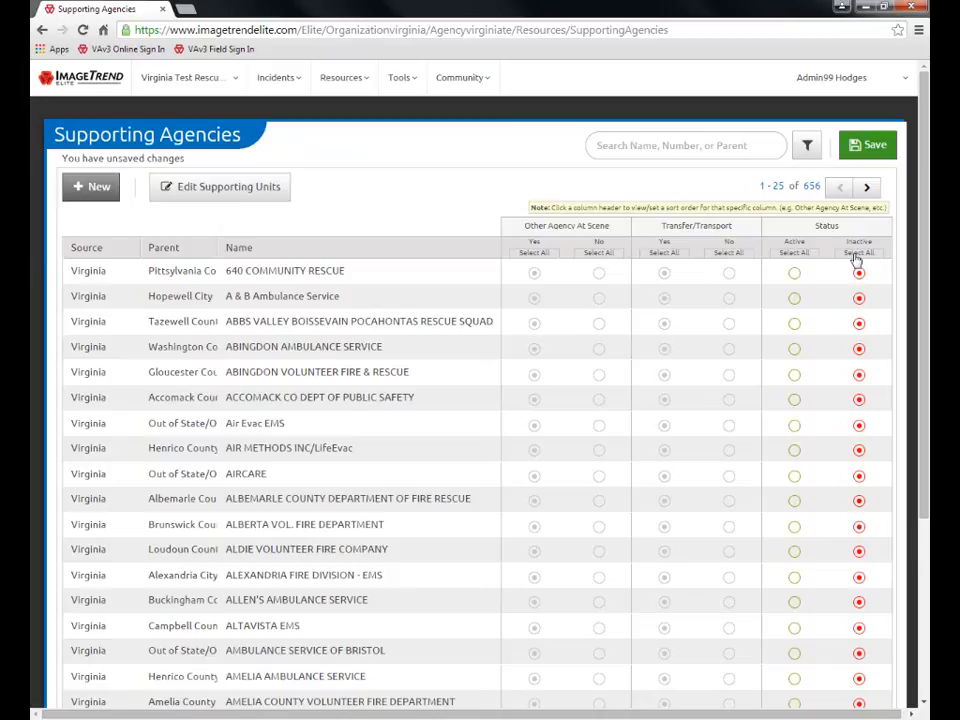
click(874, 147)
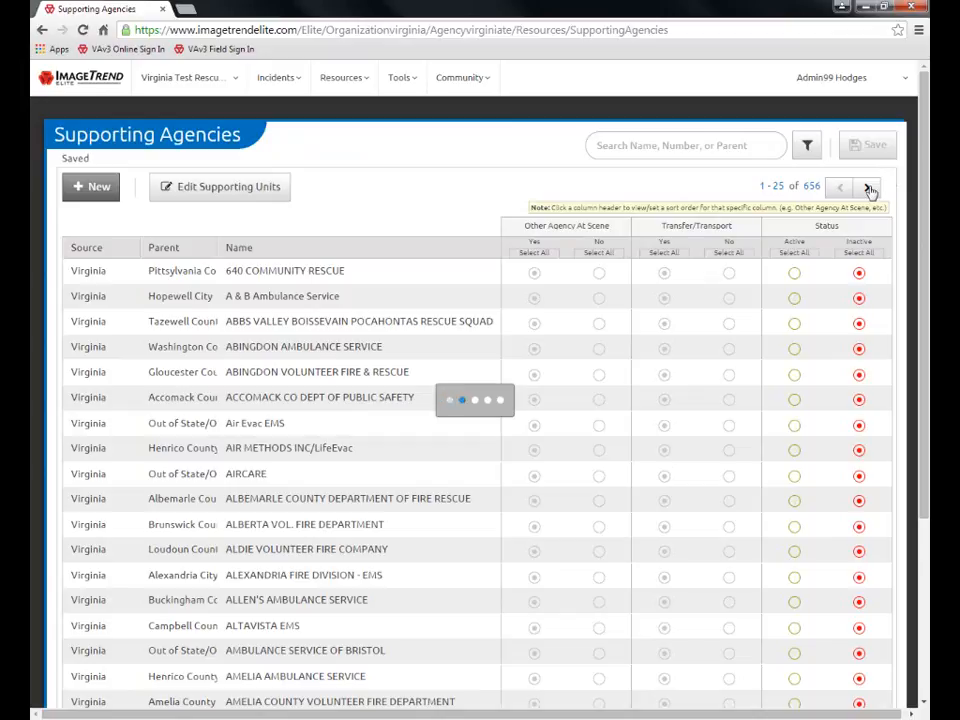
Mark Supporting Agencies 26–50 of 656 Inactive as well and save them
click(870, 190)
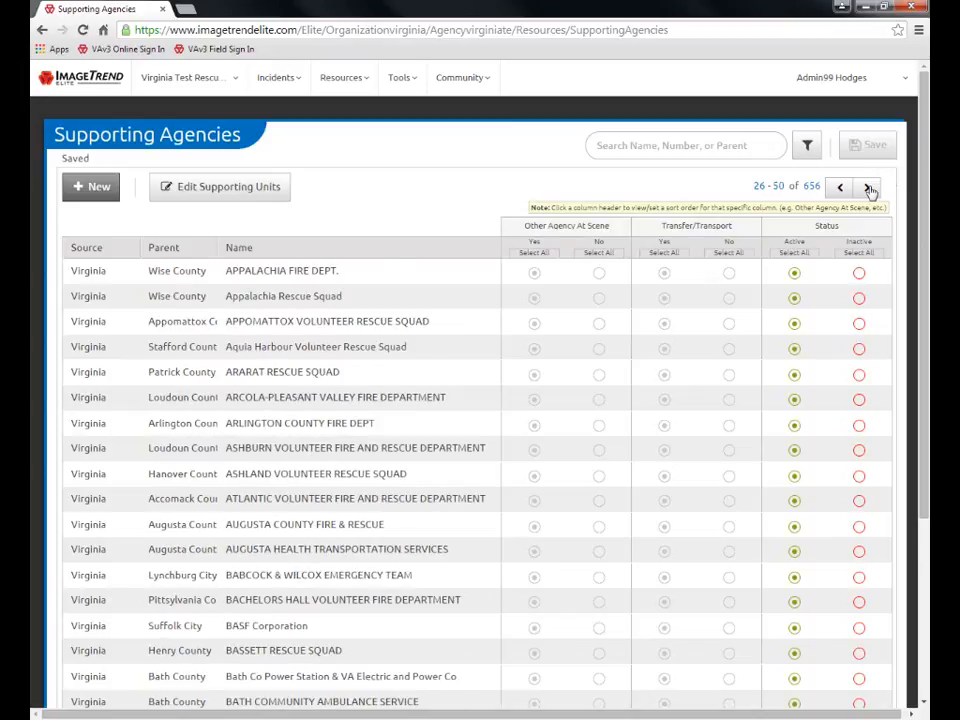
click(860, 253)
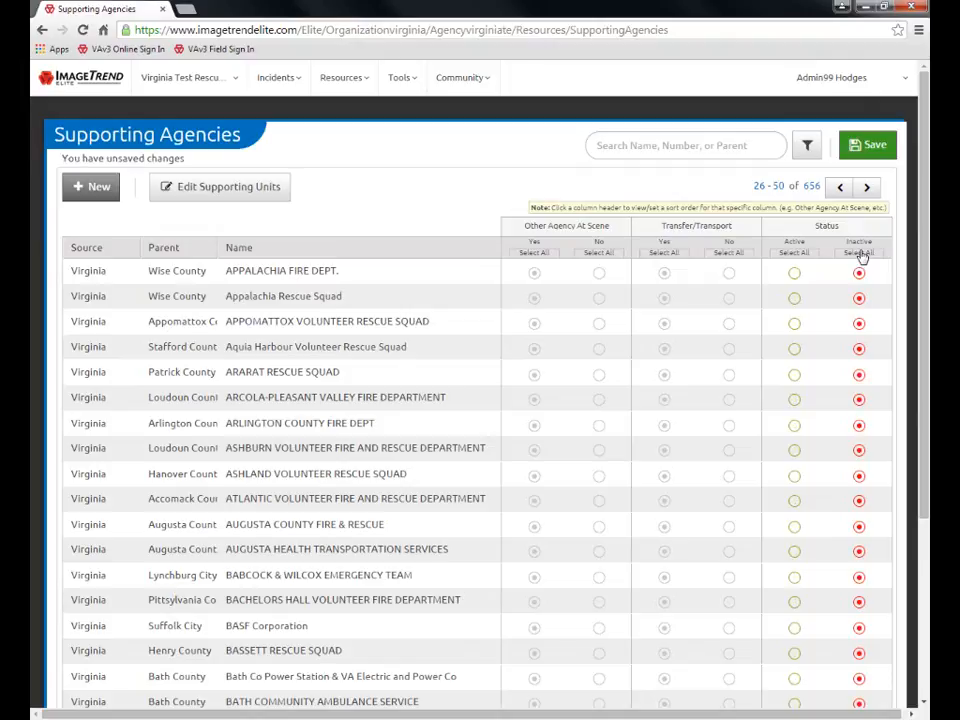
click(875, 147)
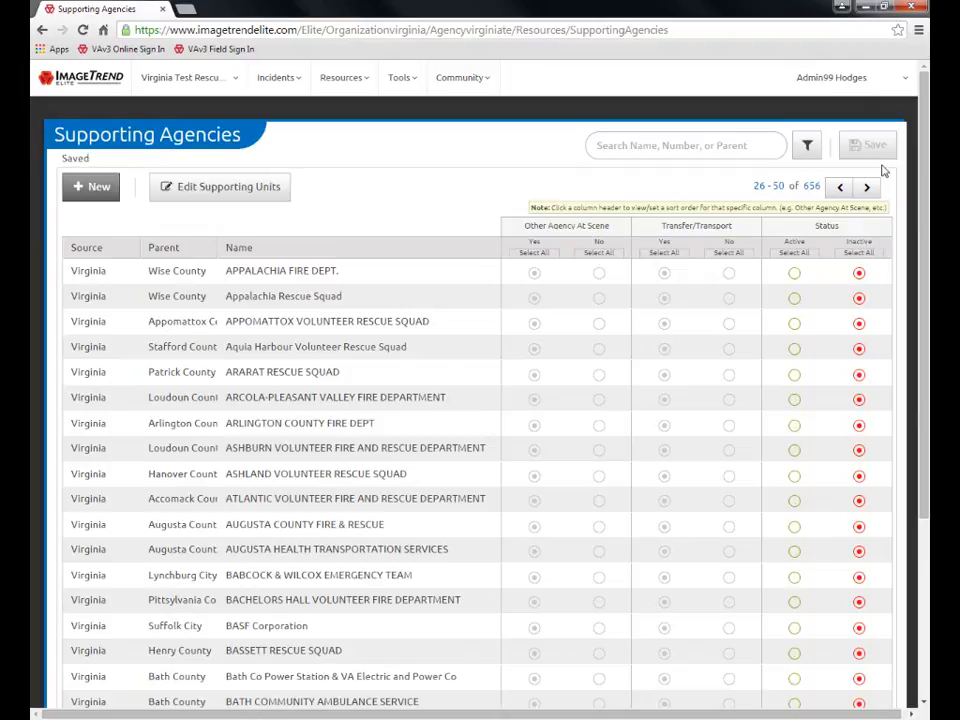
click(594, 145)
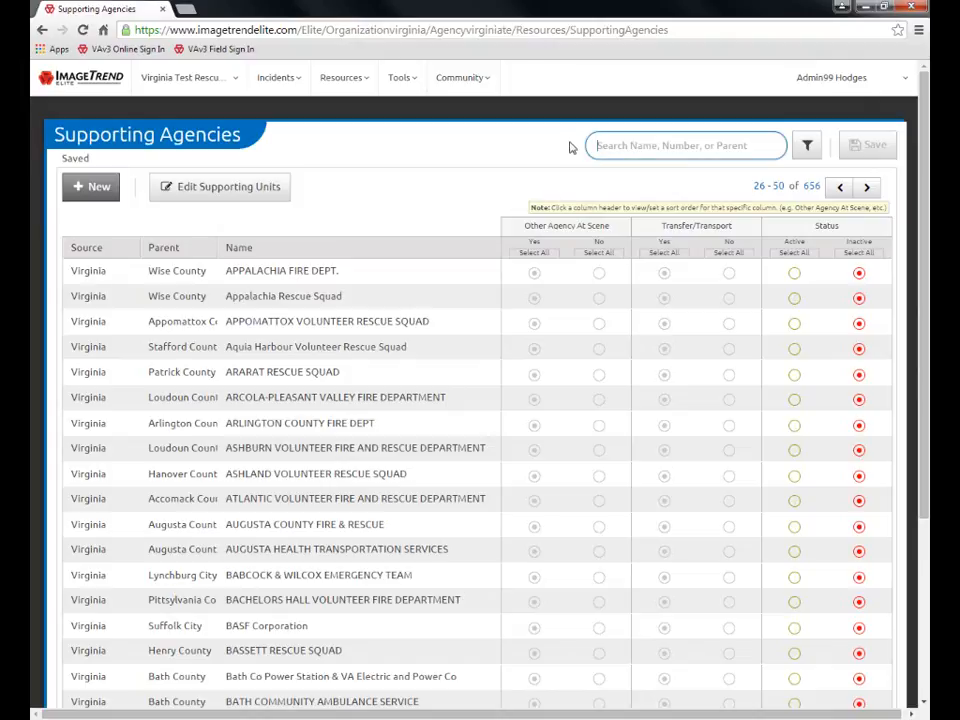
Search 'Pittsylvania', set all 15 matching agencies Active and save, then start a new supporting agency
text(Pittsylvania)
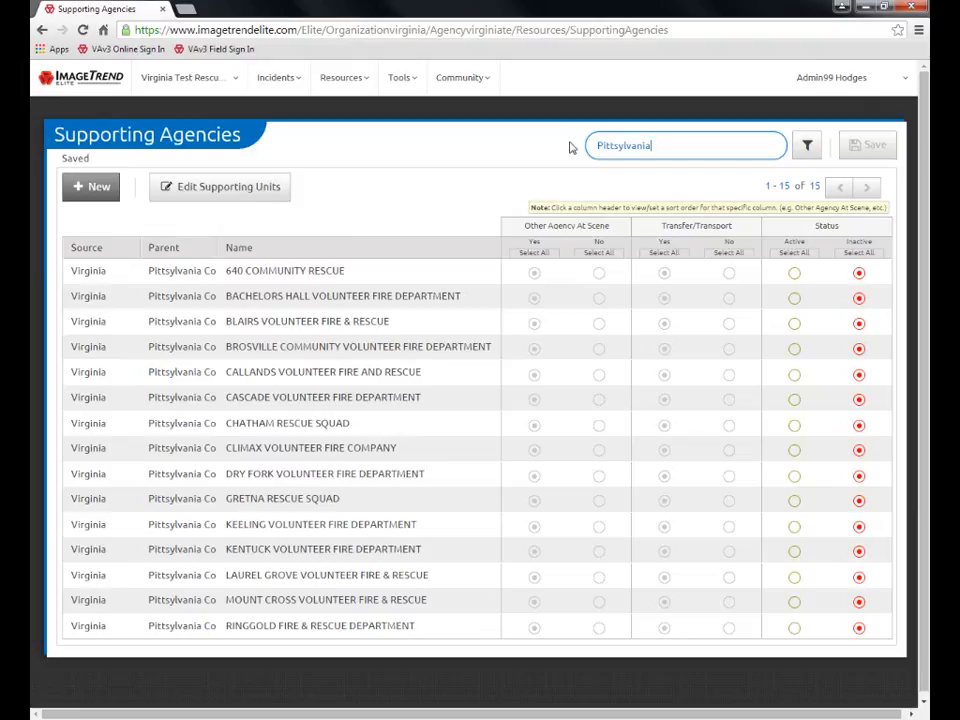
click(574, 148)
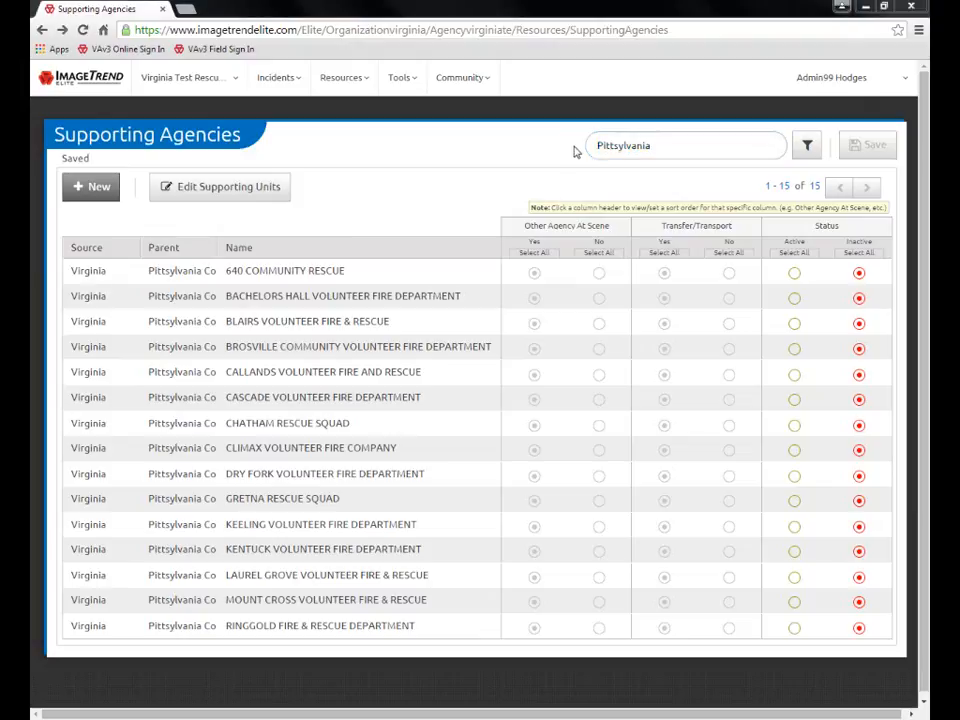
click(796, 301)
click(795, 325)
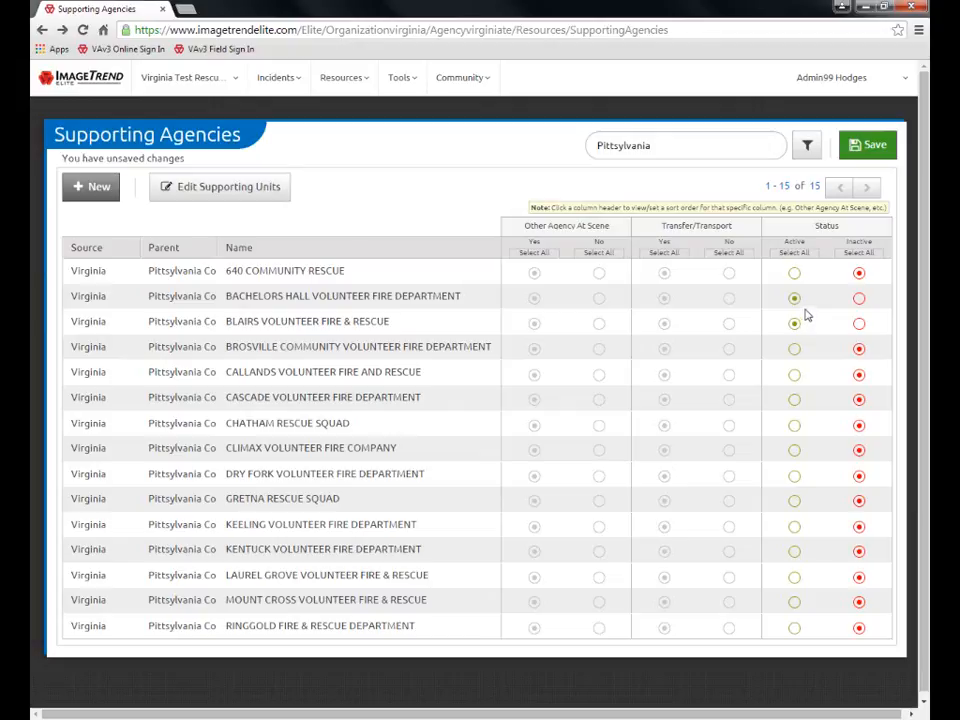
click(794, 255)
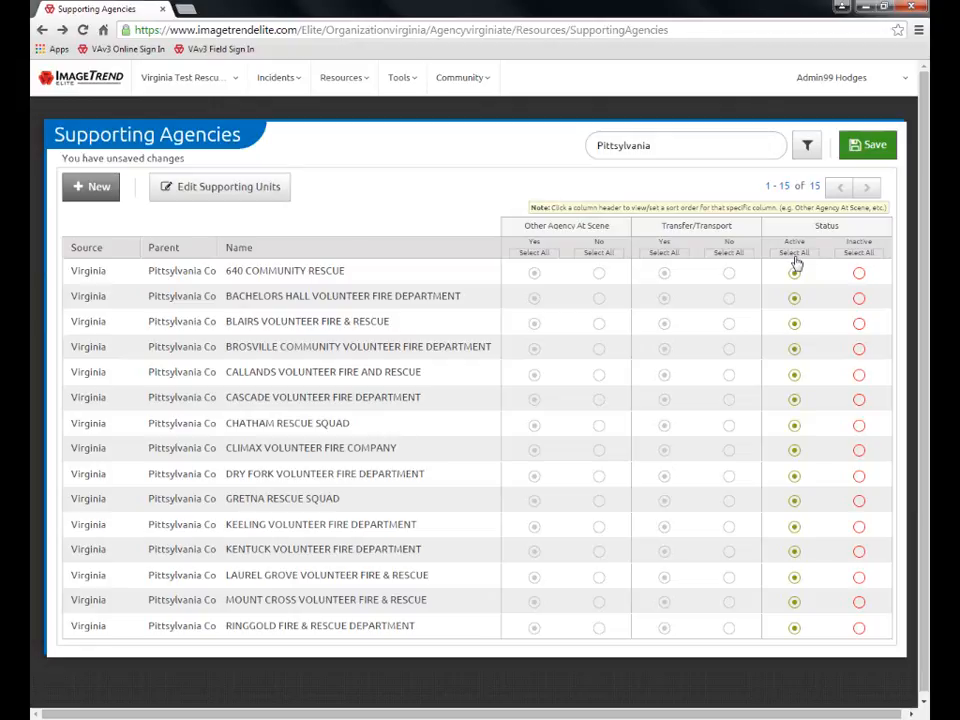
click(863, 147)
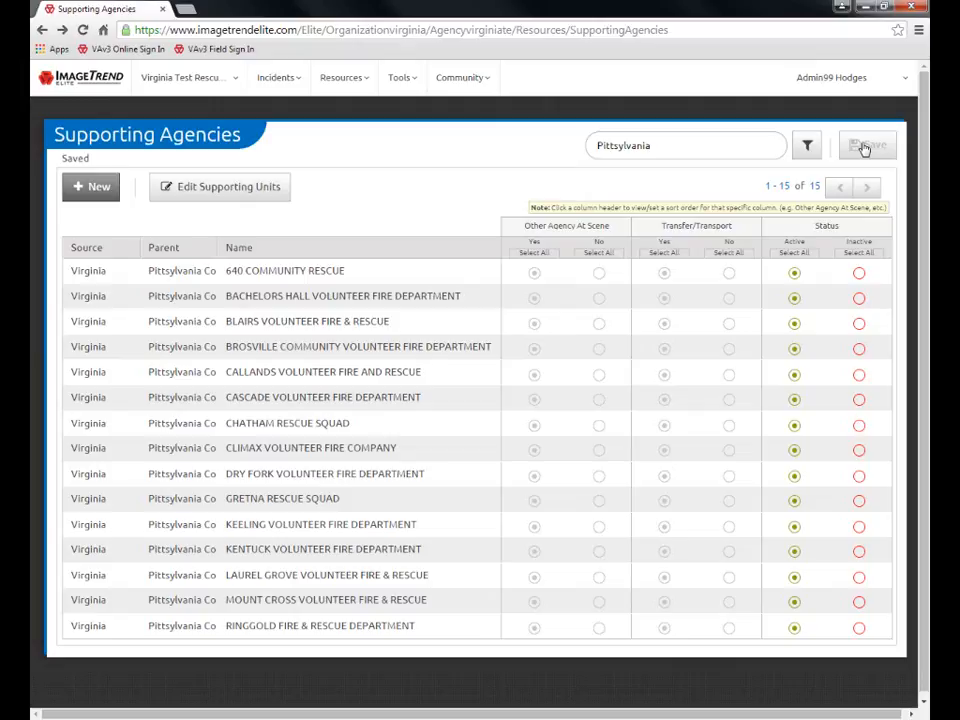
click(98, 188)
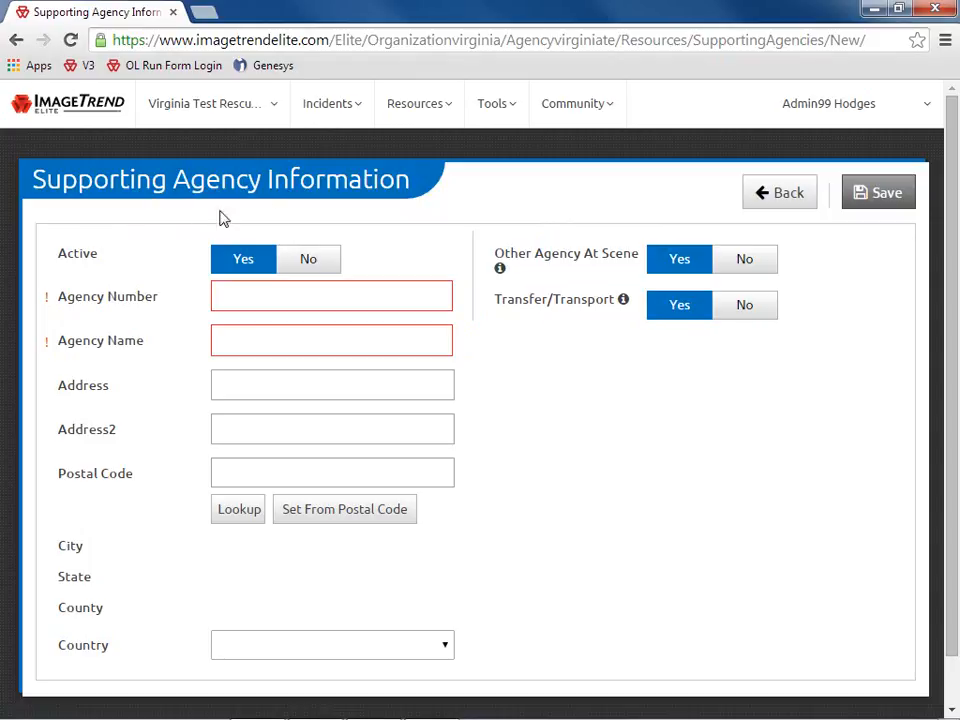
Return to the Pittsylvania agencies list, toggling the Transfer/Transport order column and Filters dropdown
click(768, 196)
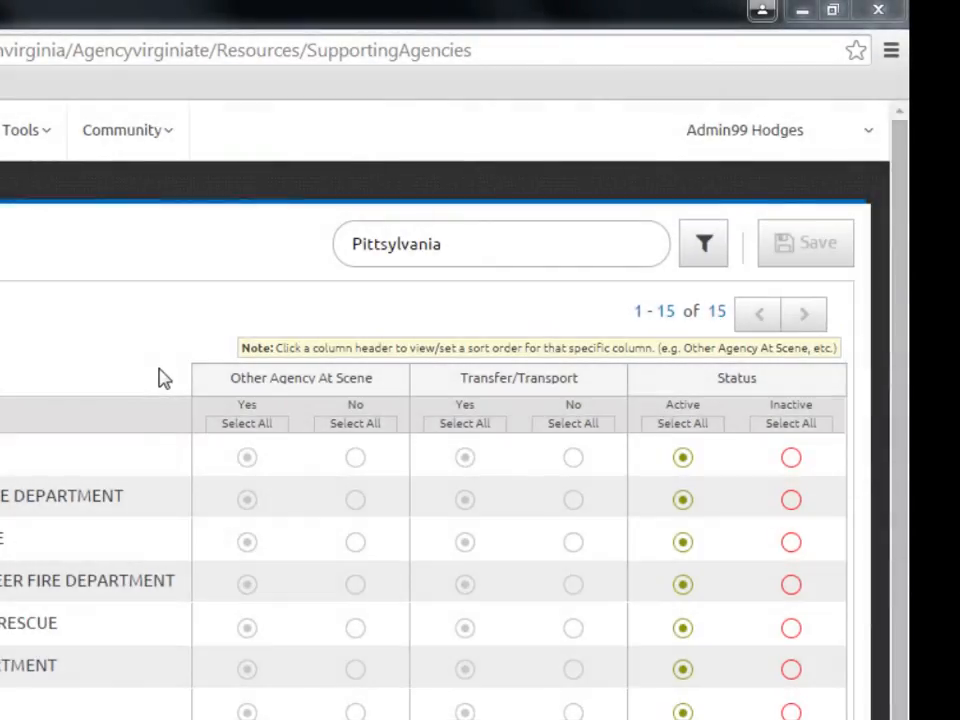
click(493, 382)
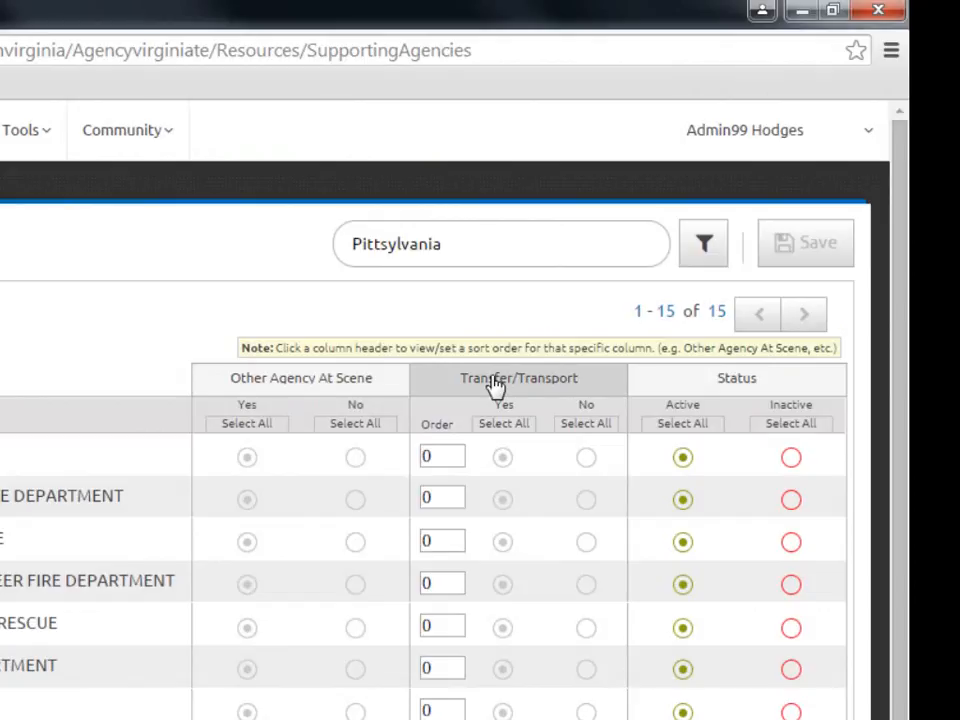
click(493, 382)
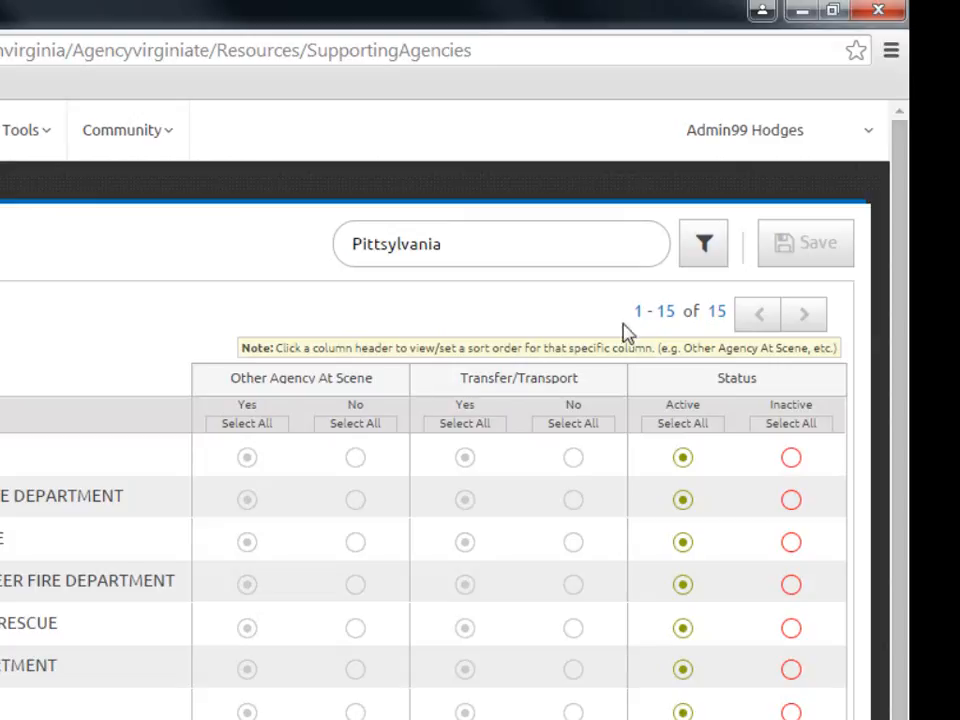
click(706, 244)
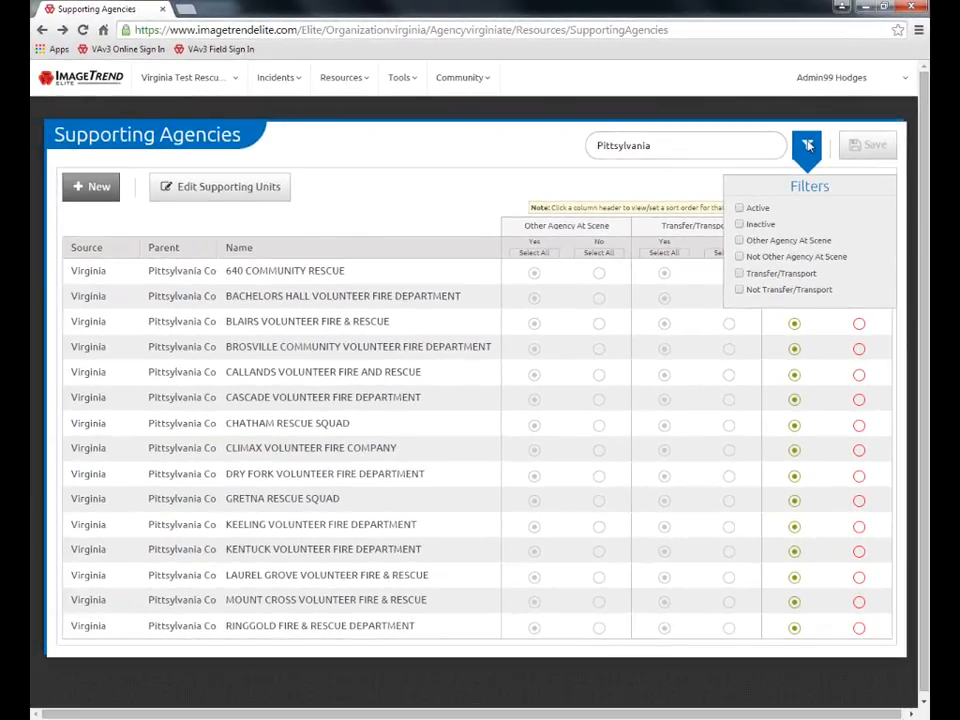
click(807, 145)
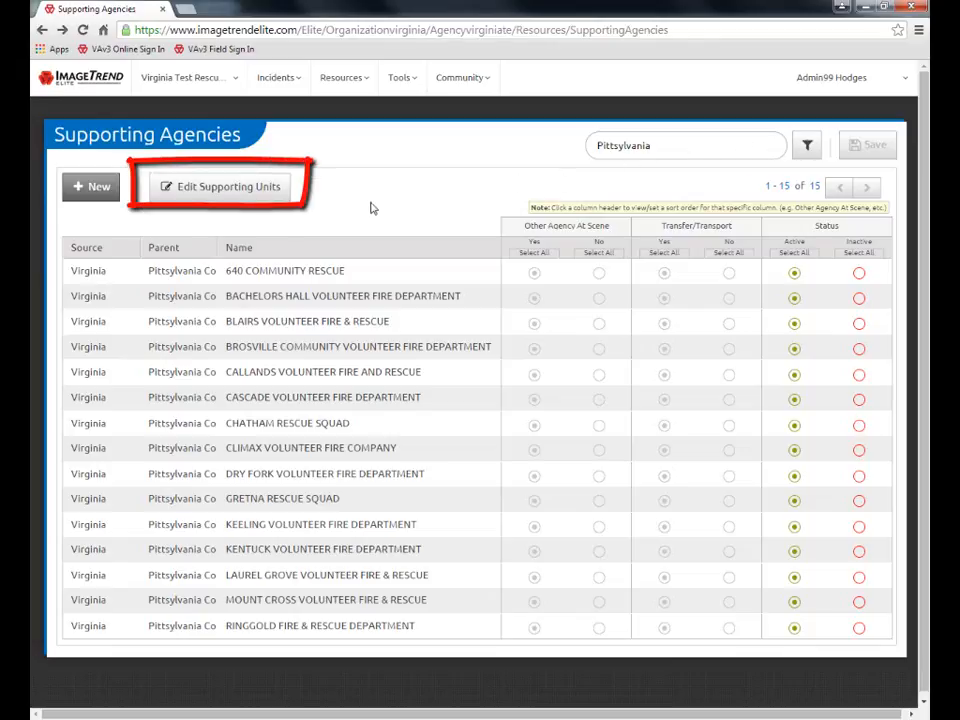
Open Supporting Units to see the single active unit Medic 1, then choose New
click(233, 192)
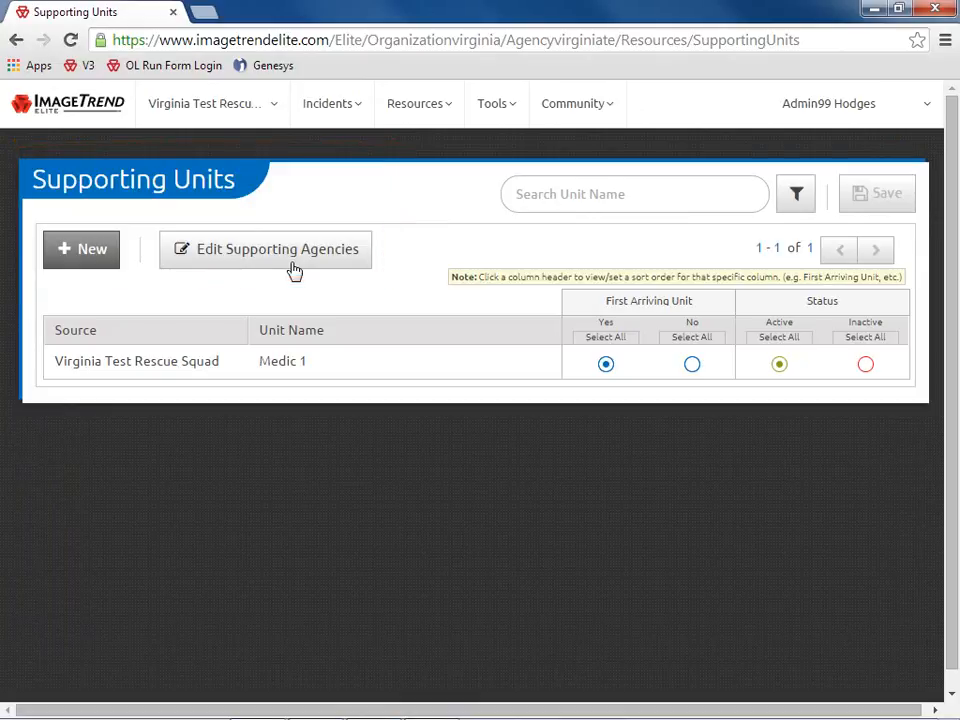
click(97, 259)
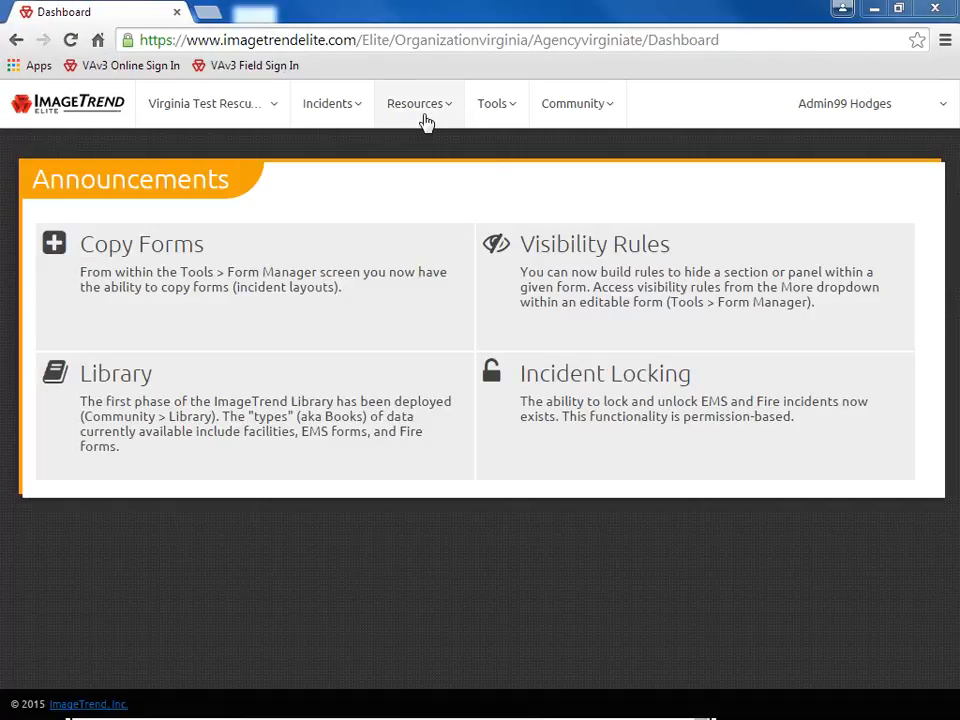
Start a new vehicle, browse its Default Call Sign choices, then go back and edit call signs
click(424, 120)
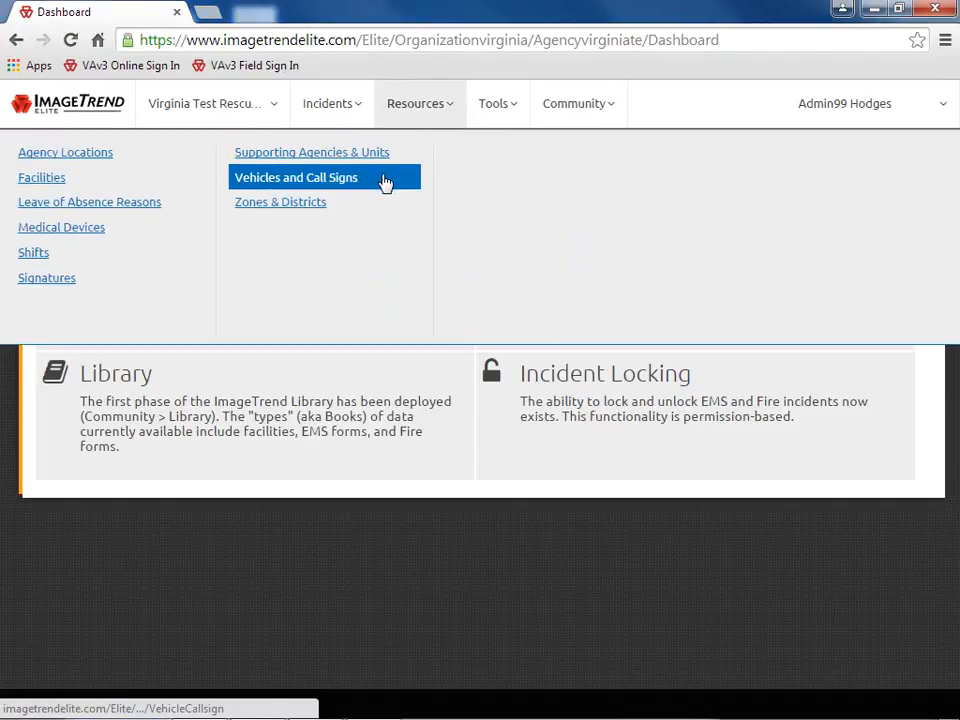
click(380, 181)
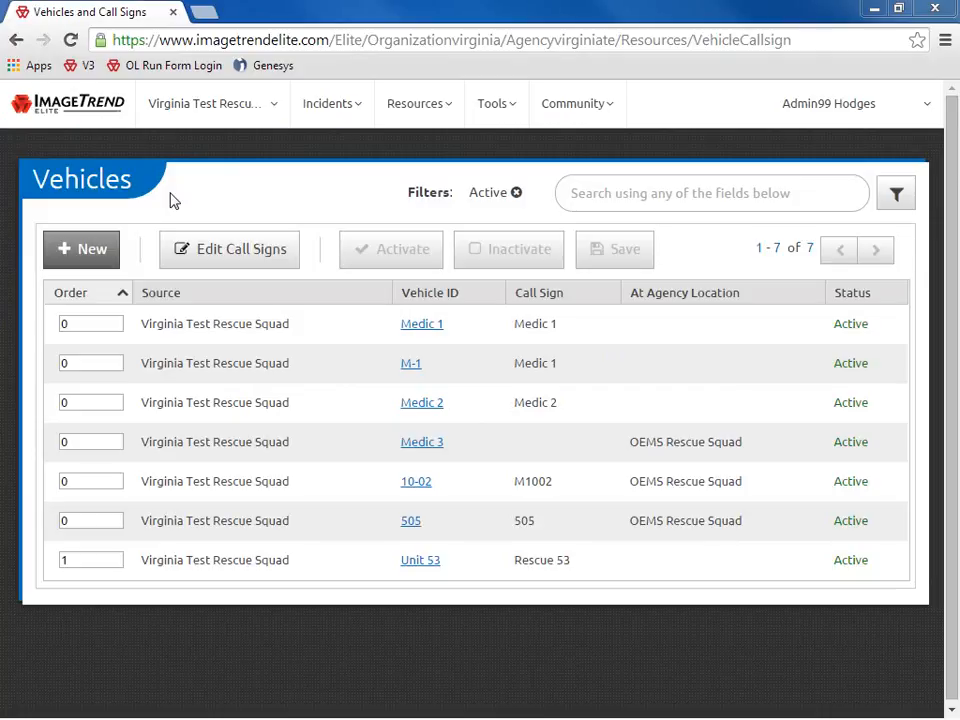
click(91, 252)
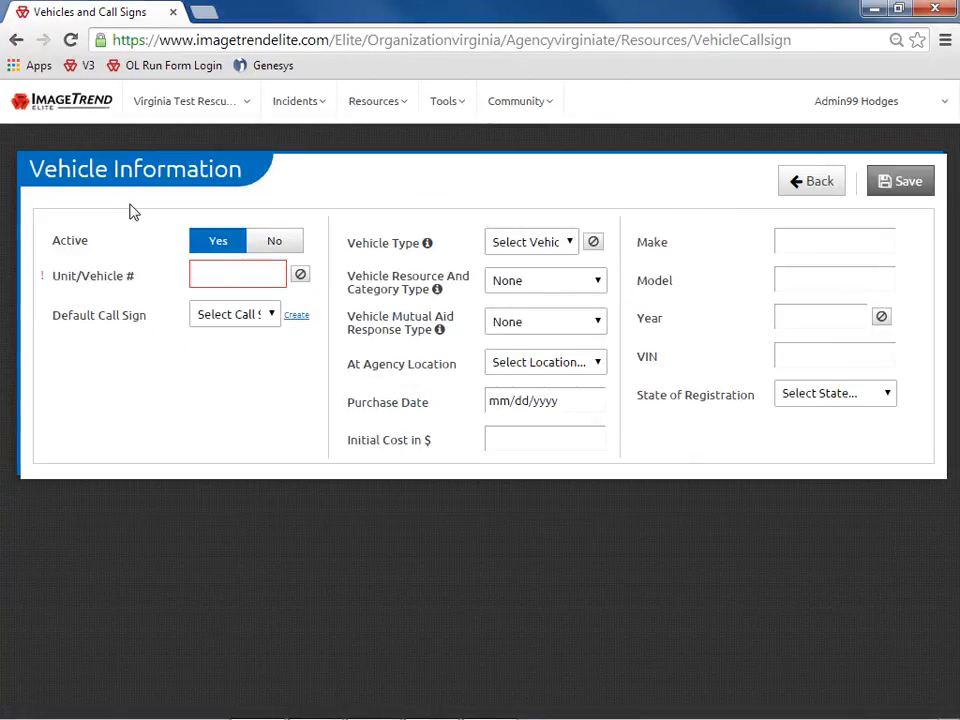
click(269, 318)
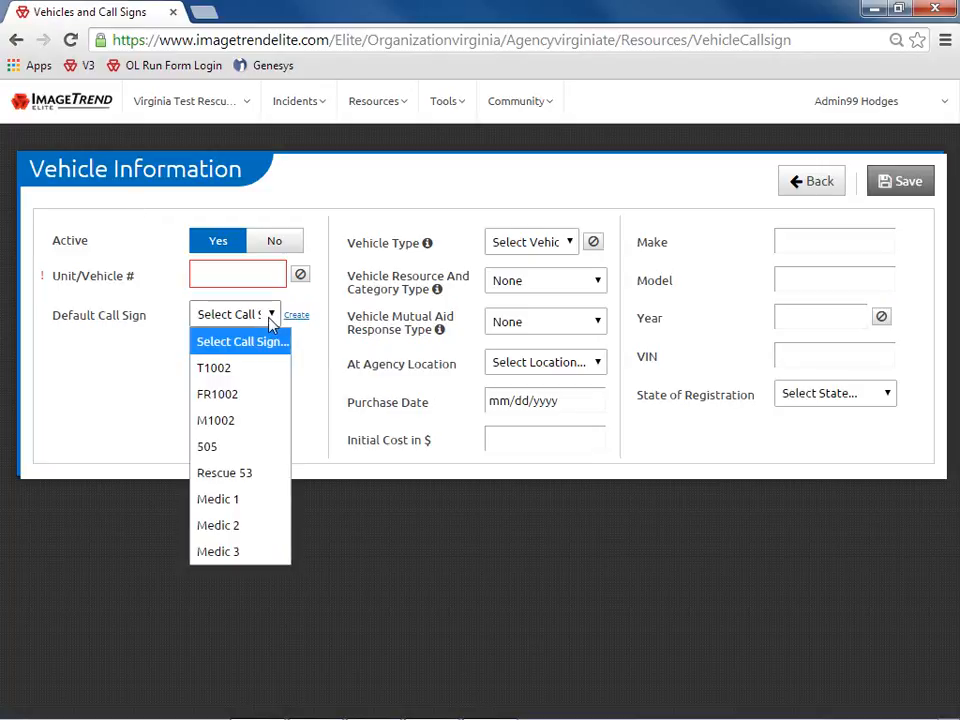
click(270, 324)
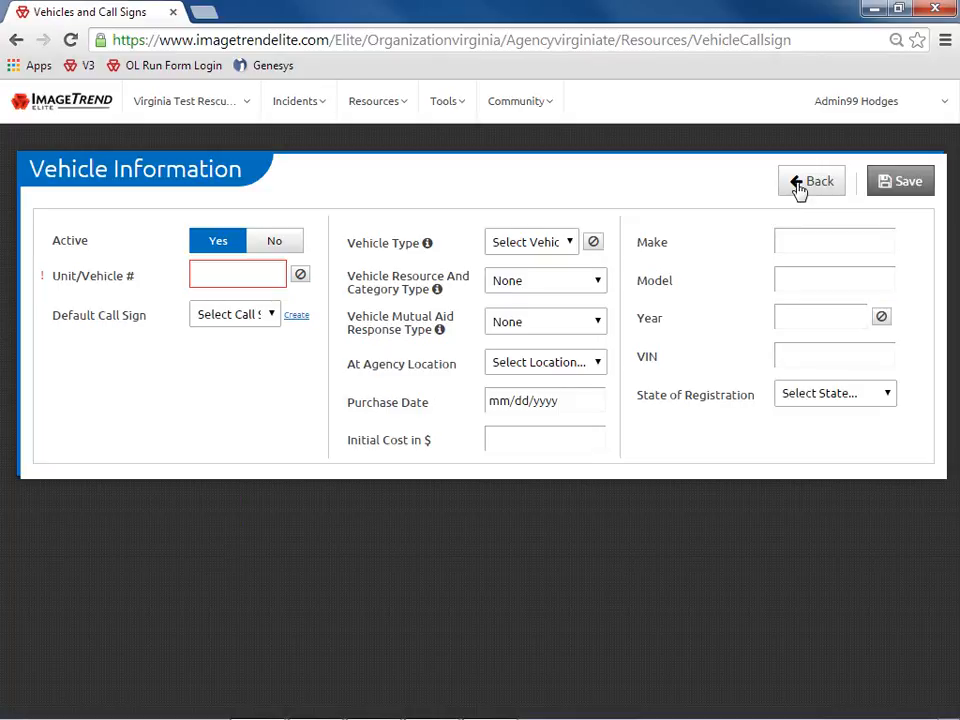
click(800, 182)
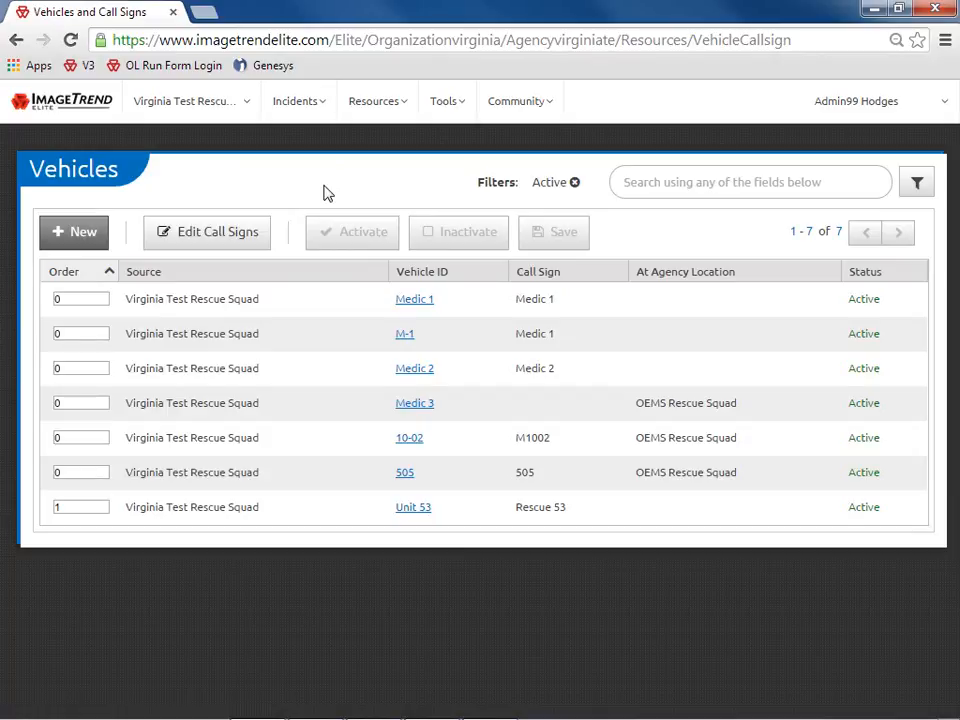
click(250, 244)
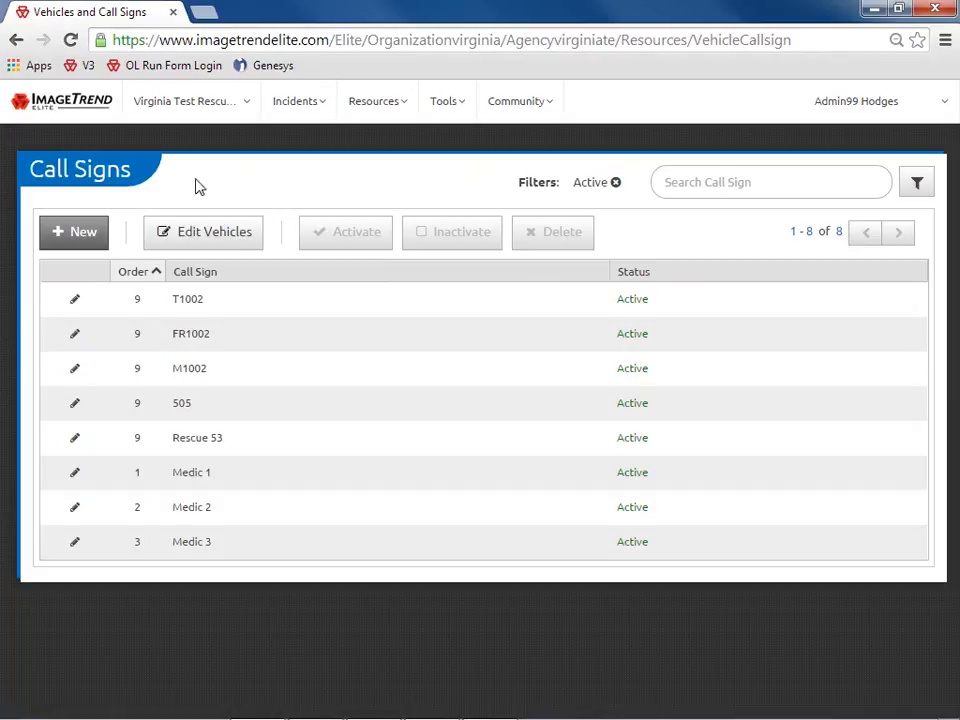
Add a blank call sign row with order 9 and Active checked
click(80, 236)
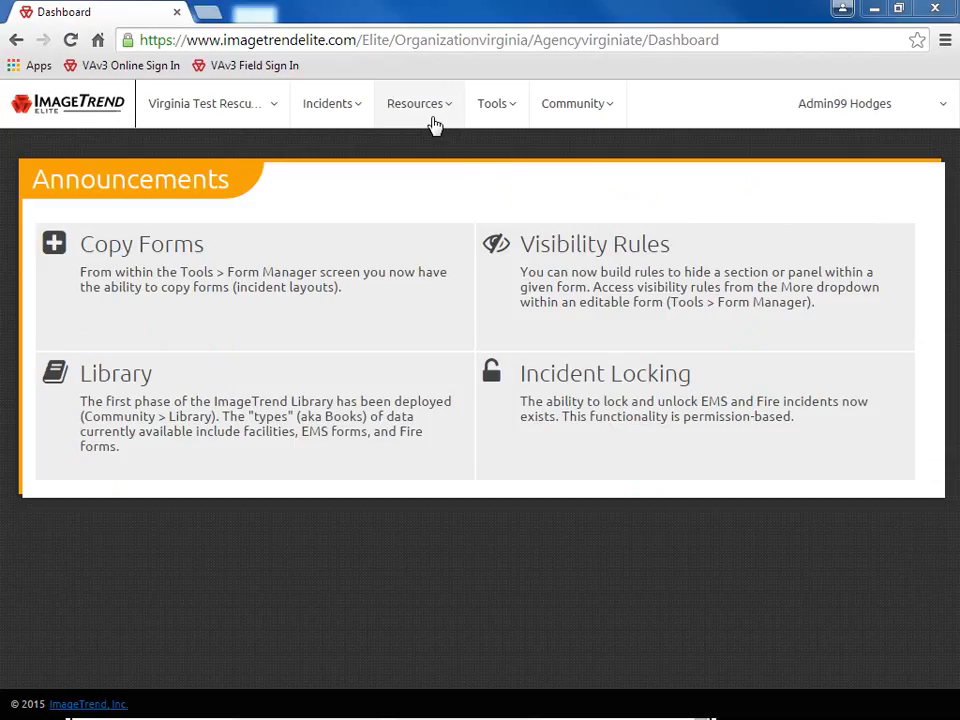
click(431, 122)
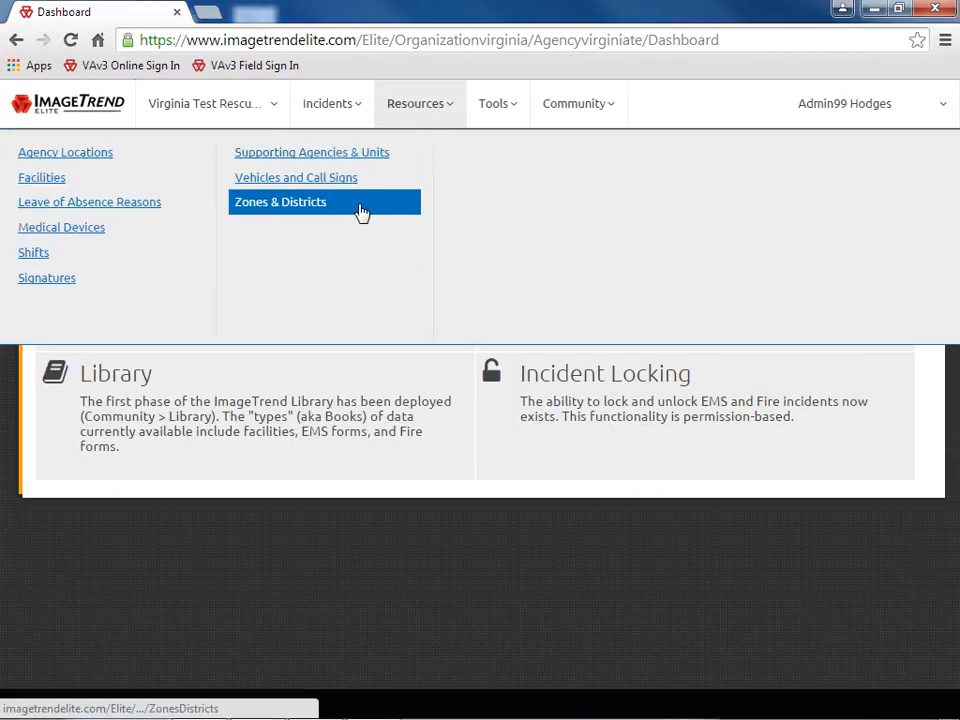
Open Zones & Districts, try the new zone form, return to the empty list, and view Tools
click(362, 213)
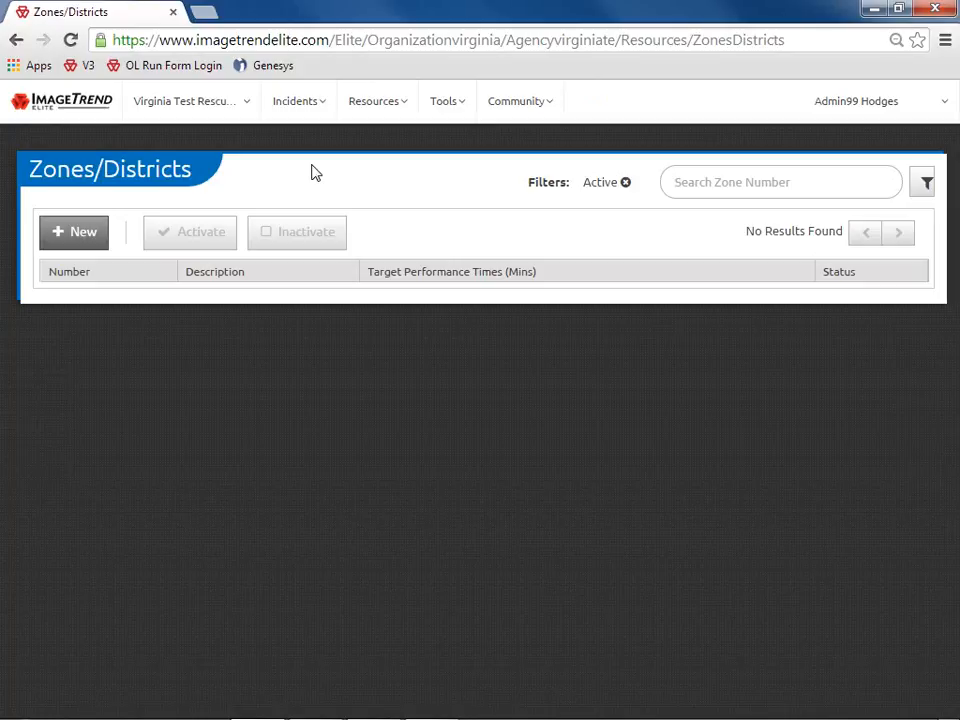
click(80, 235)
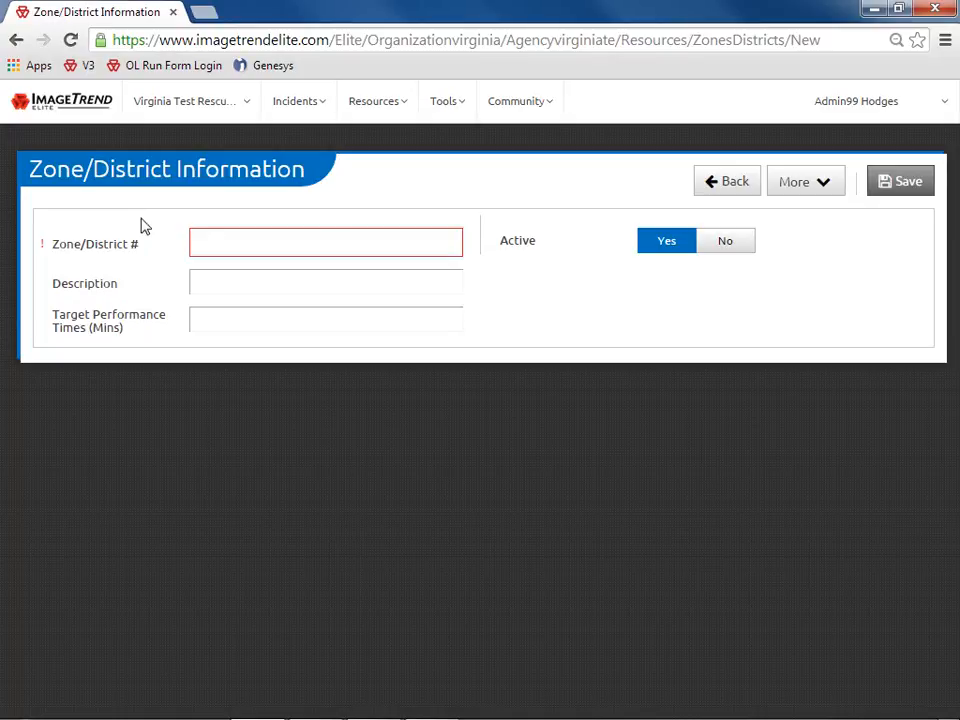
click(728, 182)
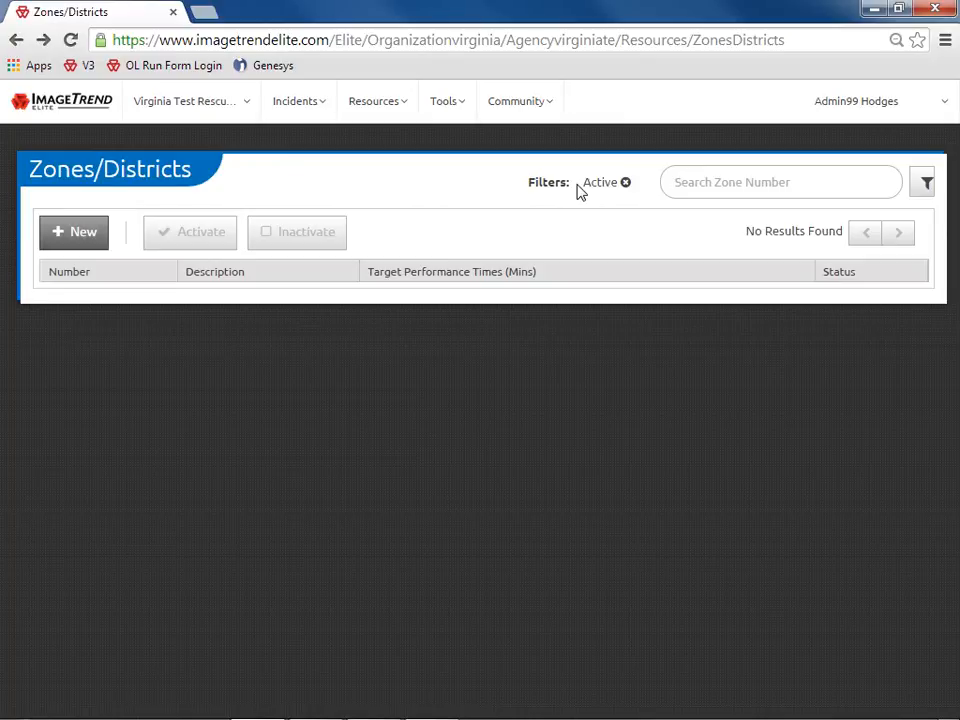
click(463, 106)
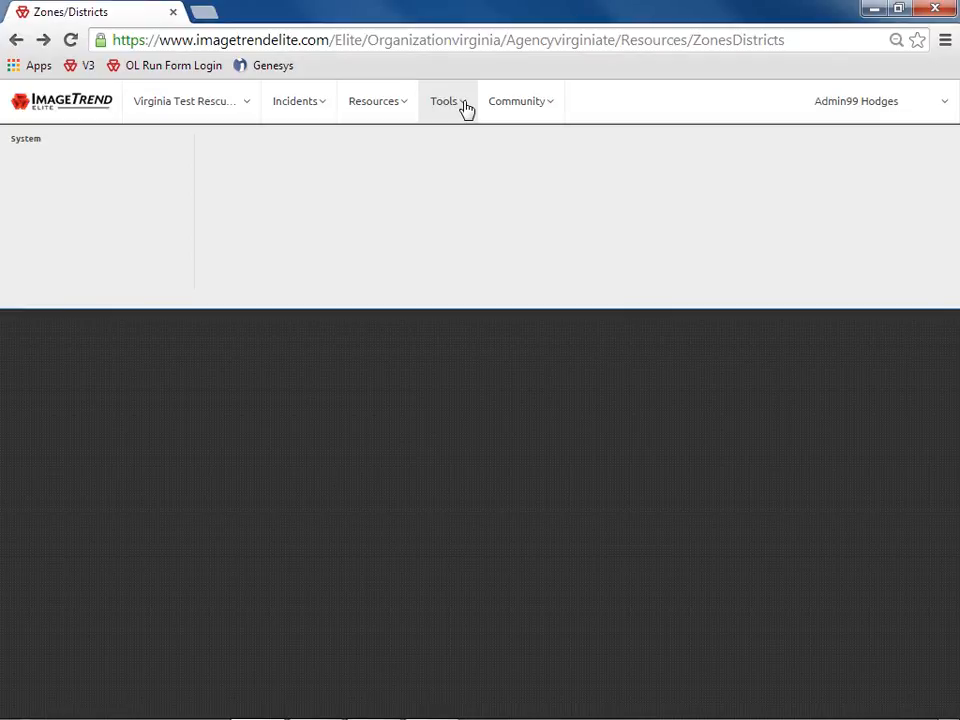
Open ImageTrend University's Elite Navigation help article from the Community menu's Help/University link
click(548, 107)
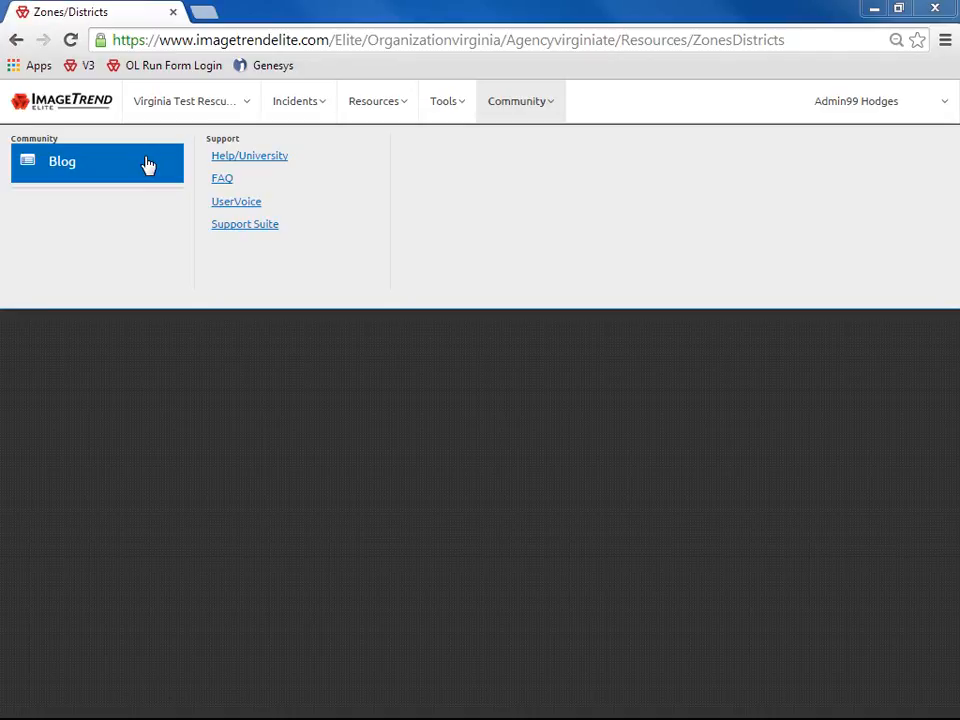
click(312, 162)
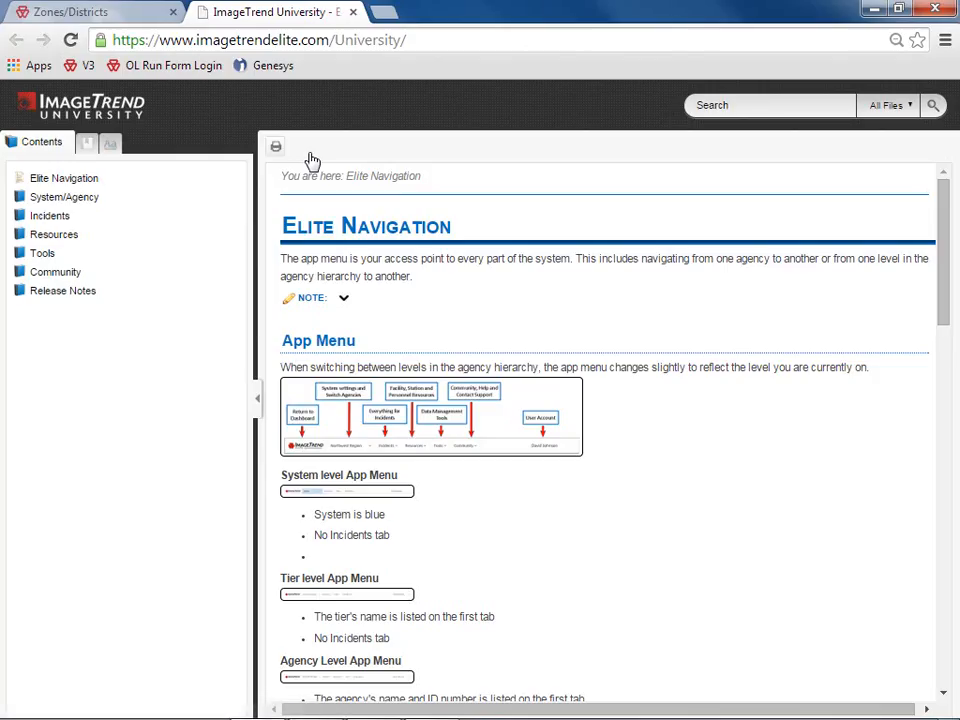
Switch the help side panel from the Index to the Glossary term list
click(84, 148)
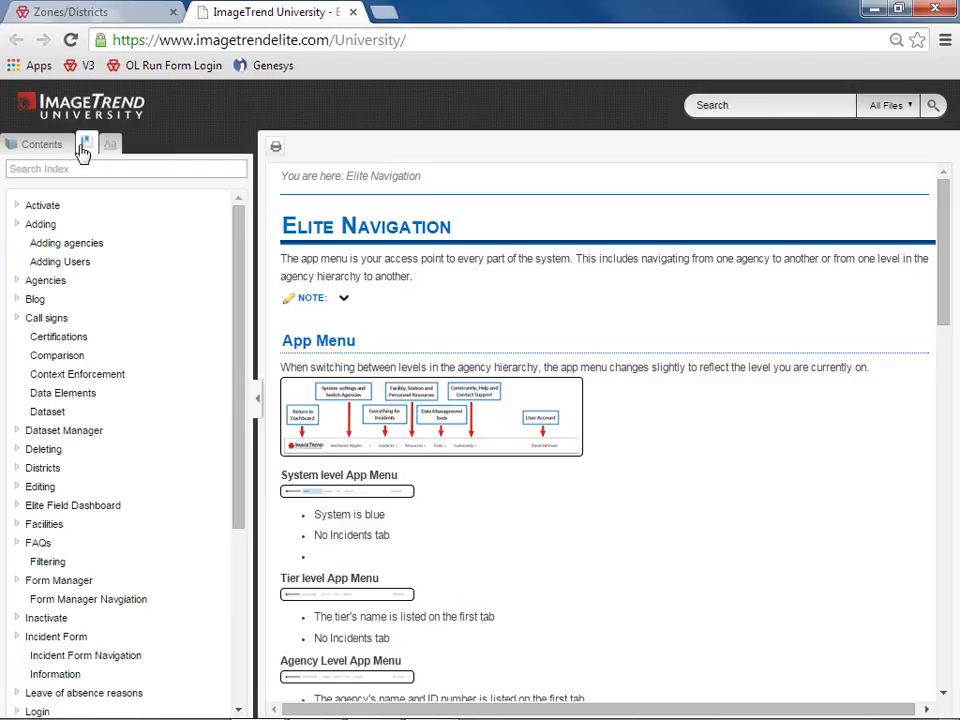
click(110, 147)
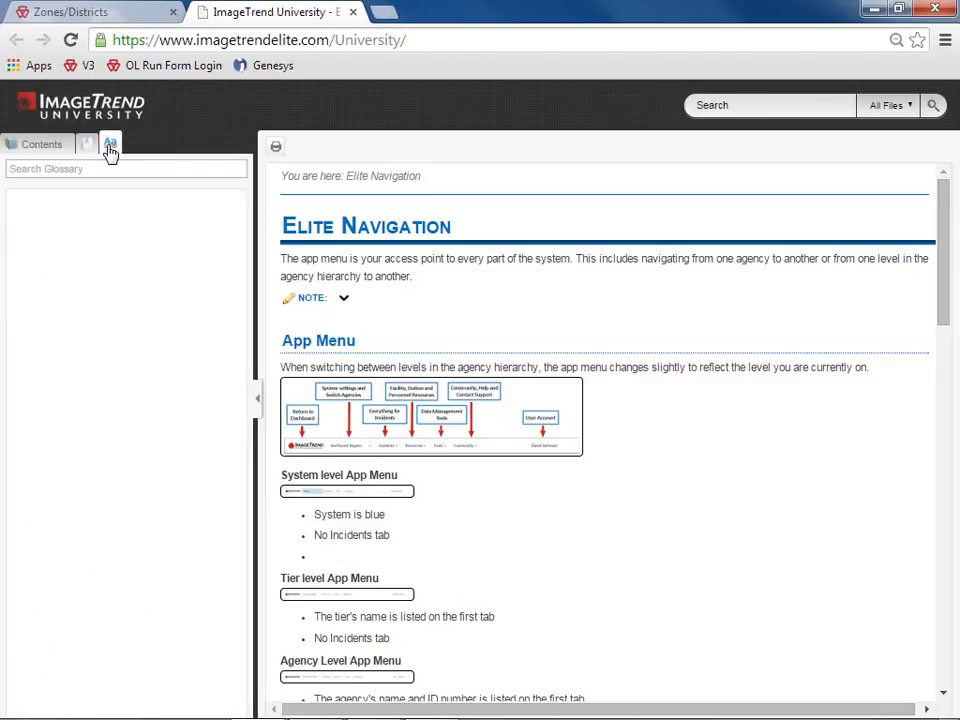
click(910, 107)
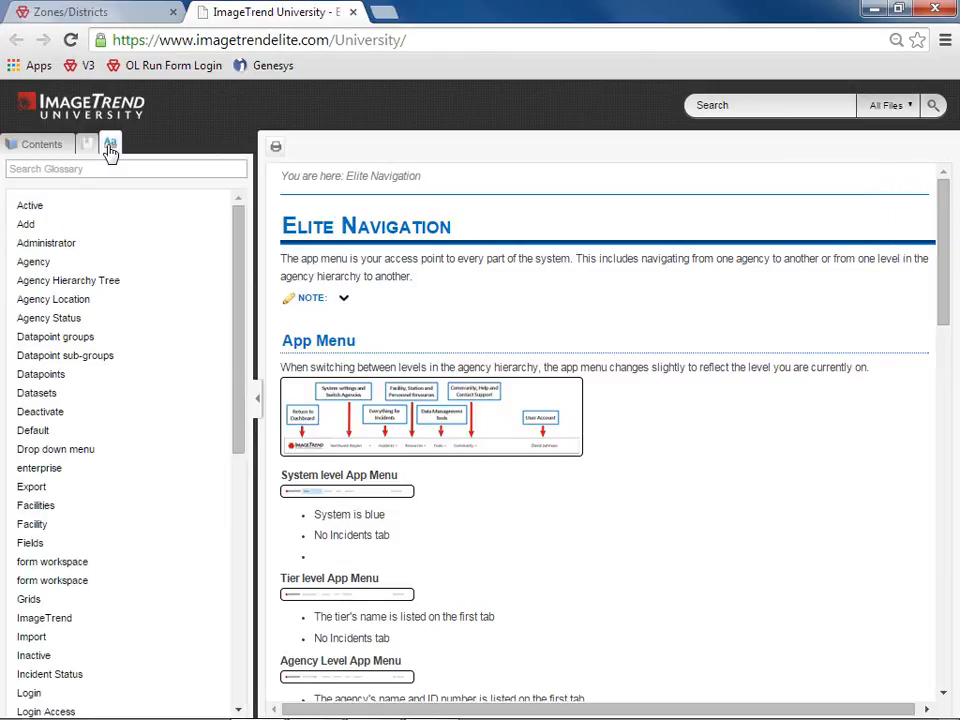
Enlarge and shrink the App Menu diagram, toggle the additional modules note, then start a search
click(504, 416)
click(437, 422)
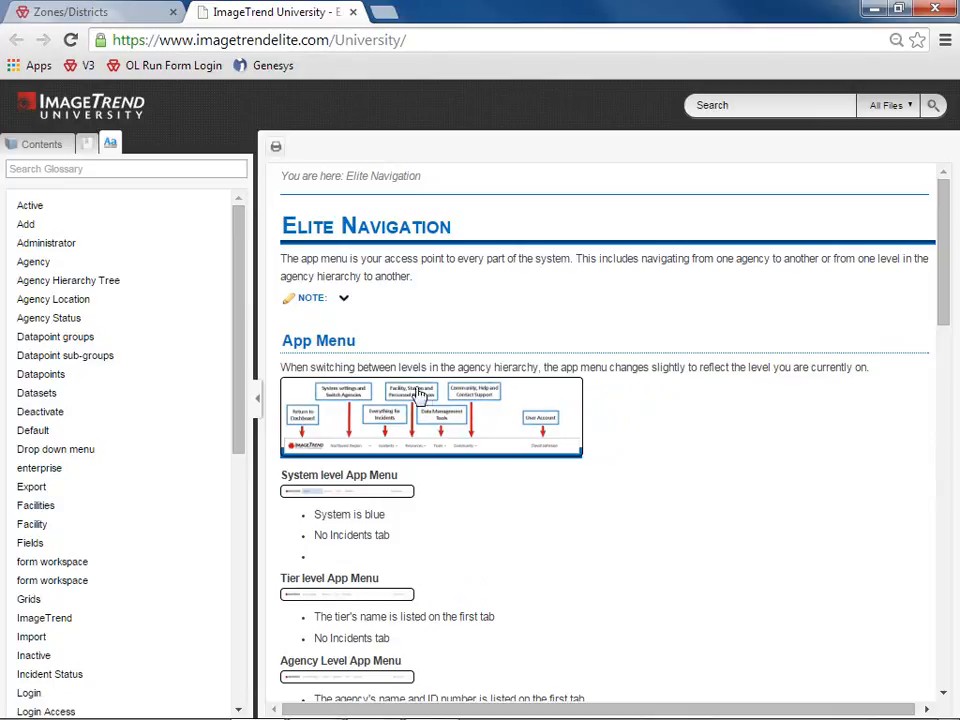
click(345, 302)
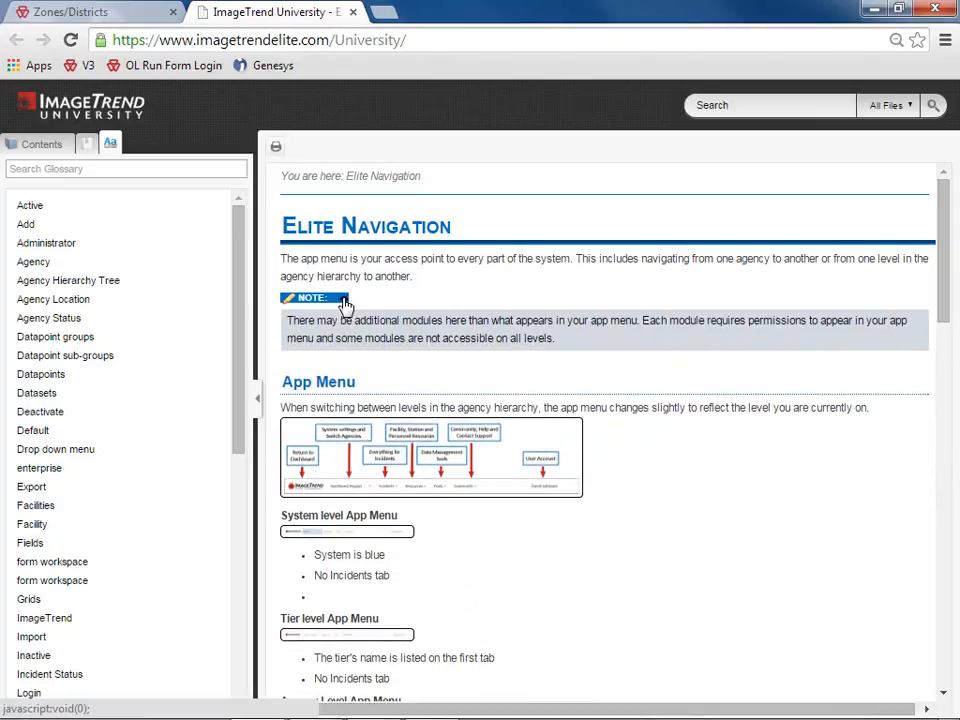
click(345, 301)
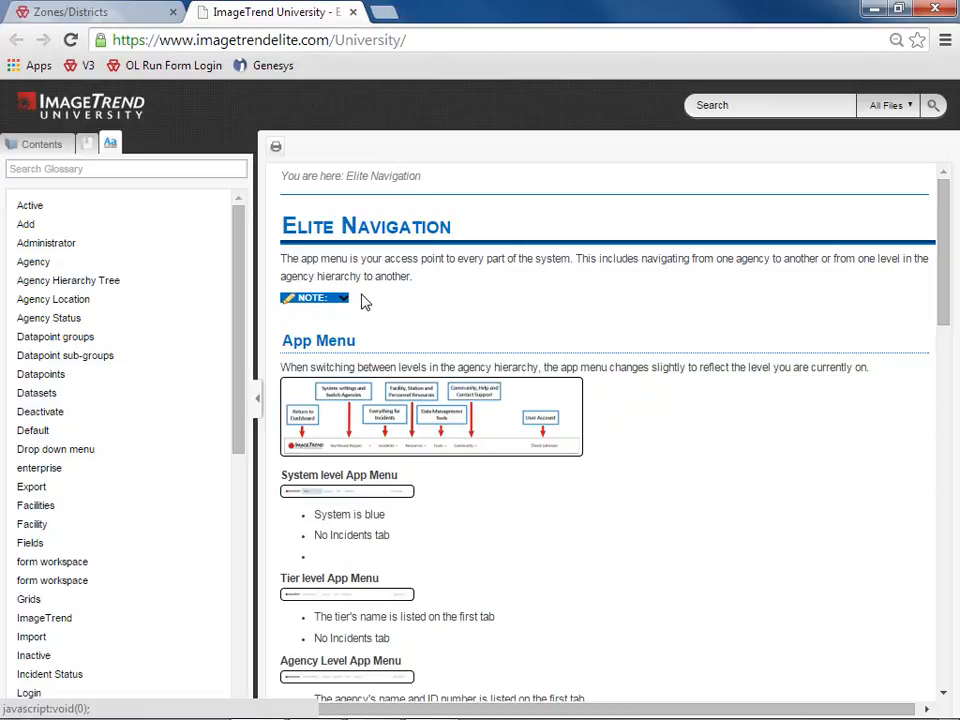
click(712, 108)
Search the help site for 'release', view Release Notes v.1.14.10.1, then close the help tab
text(rele)
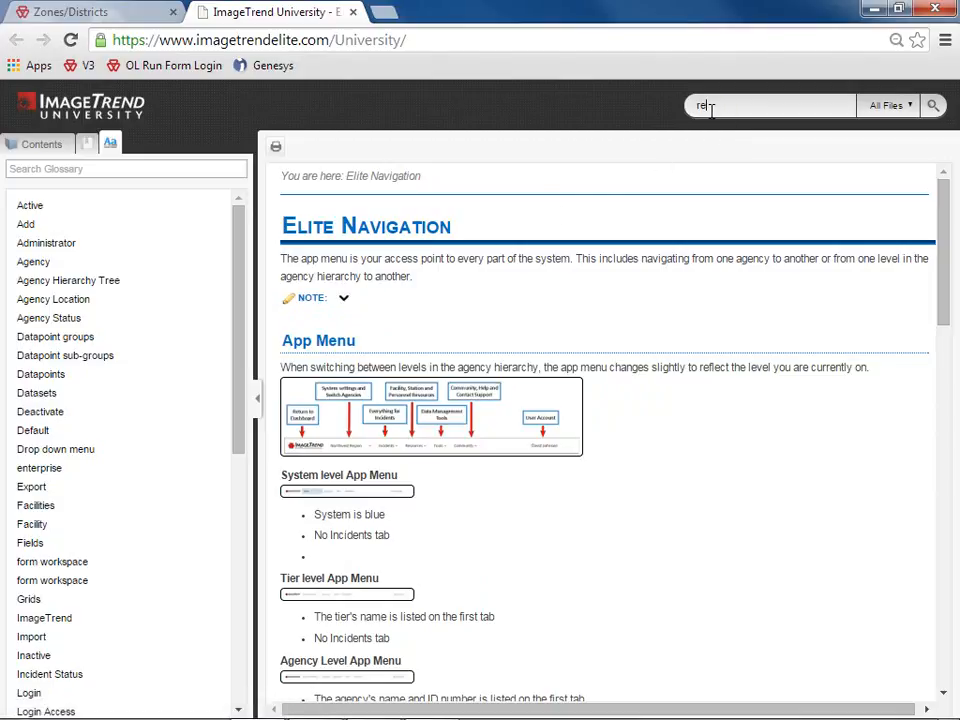
text(ase)
key(Return)
scroll(836, 240, down, 3)
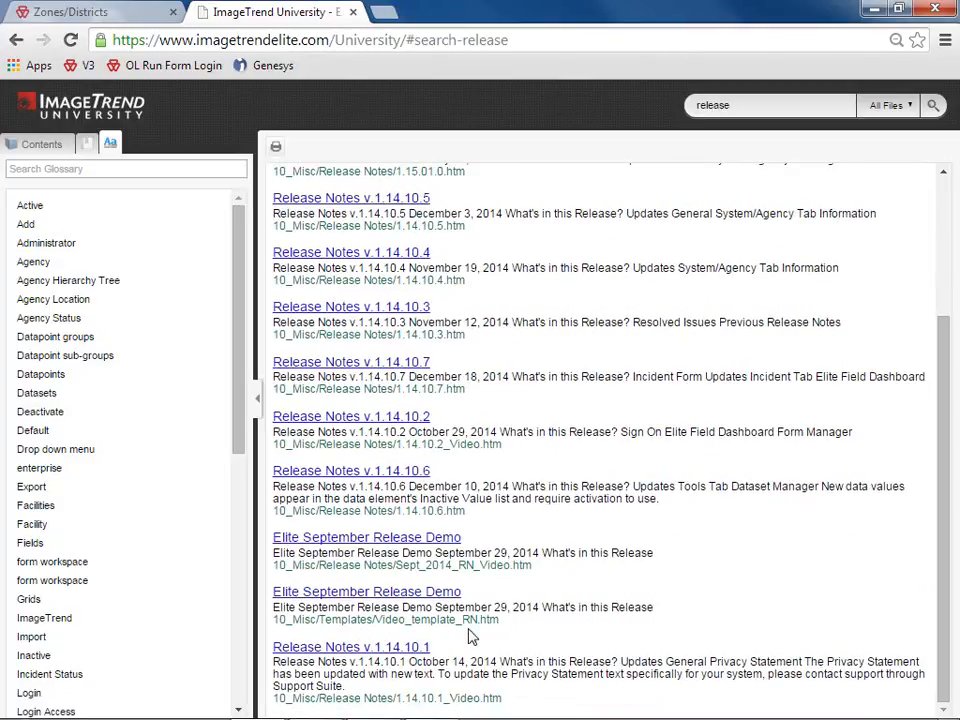
click(398, 655)
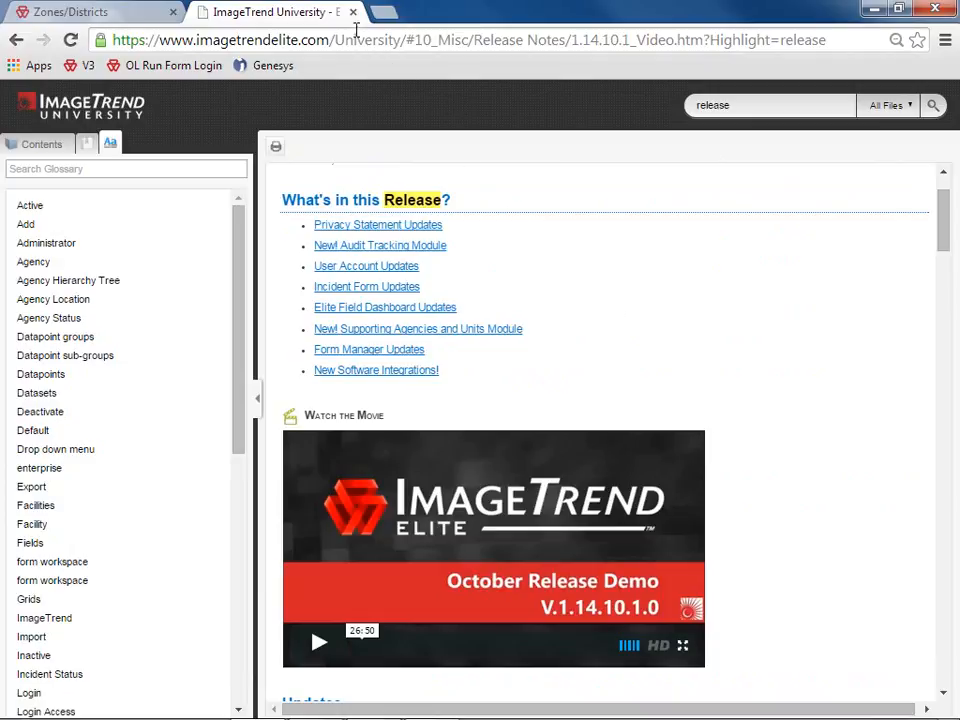
click(352, 12)
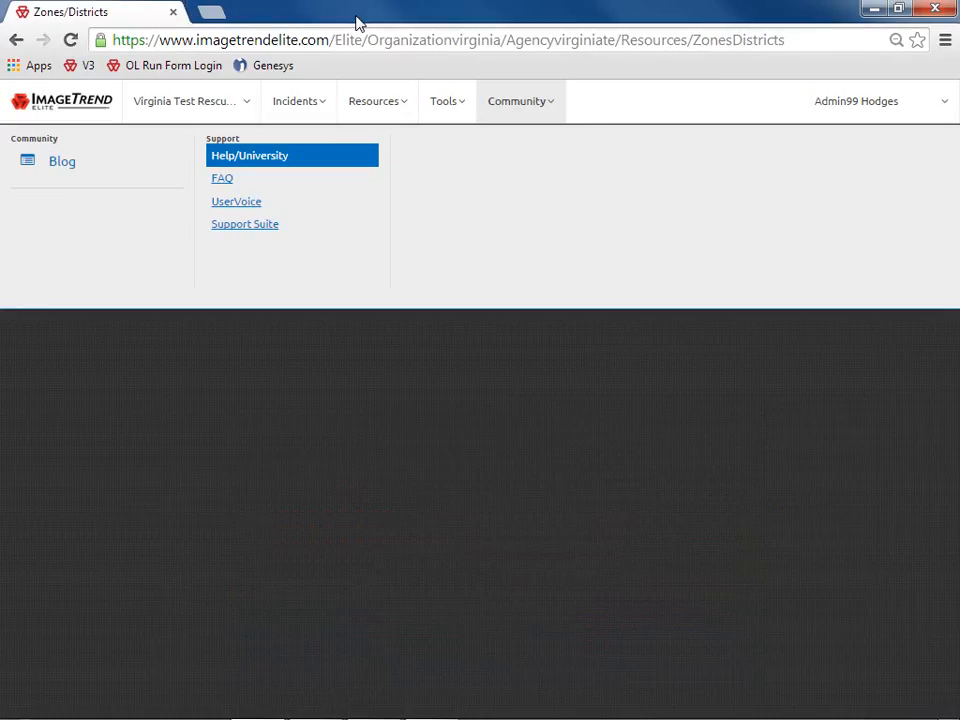
Open the FAQ page from the Community menu
click(308, 184)
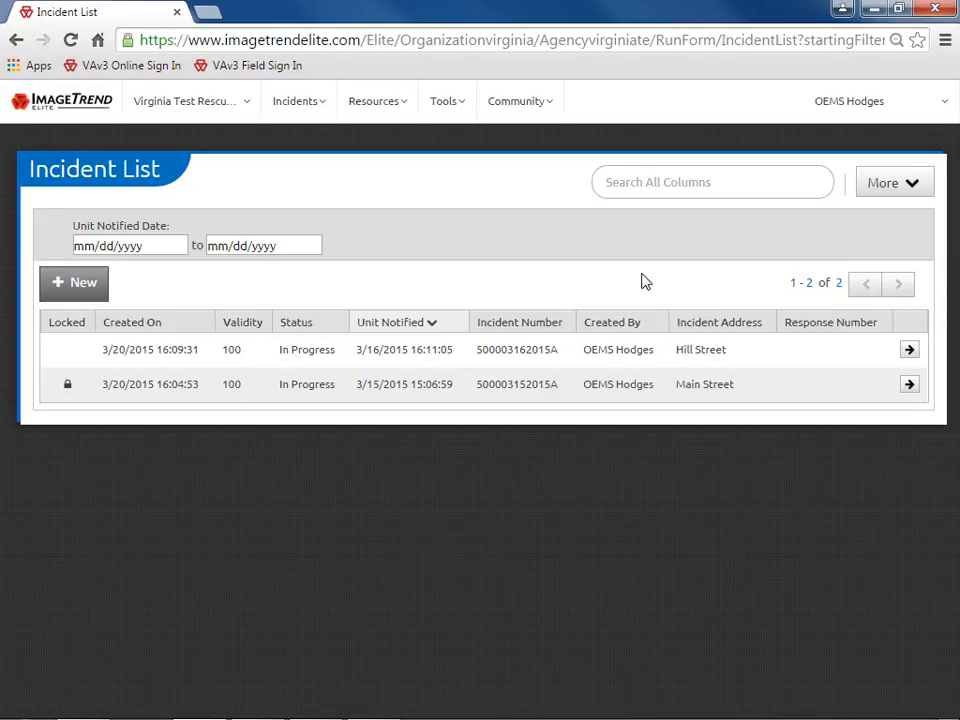
Add Patient Initials to the Incident List columns via More > Select Columns
click(882, 191)
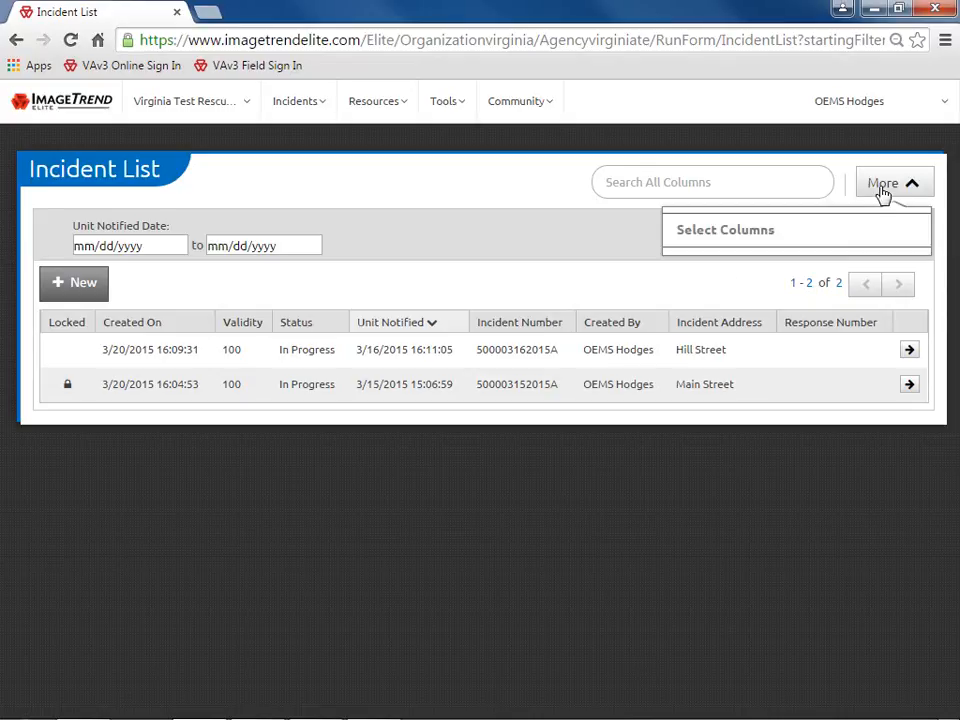
click(810, 236)
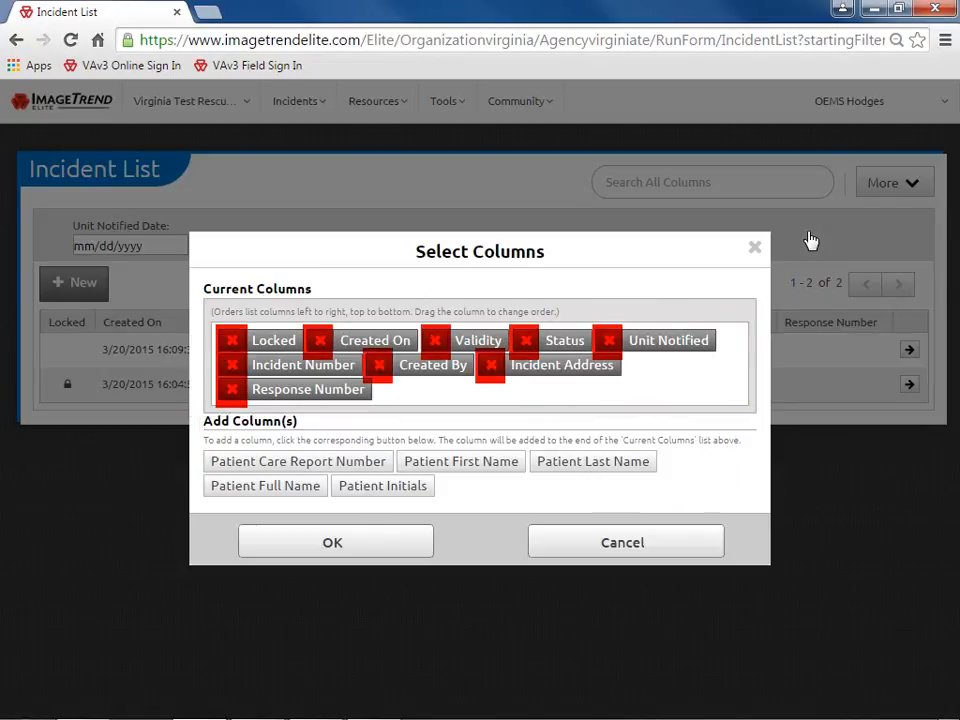
click(416, 488)
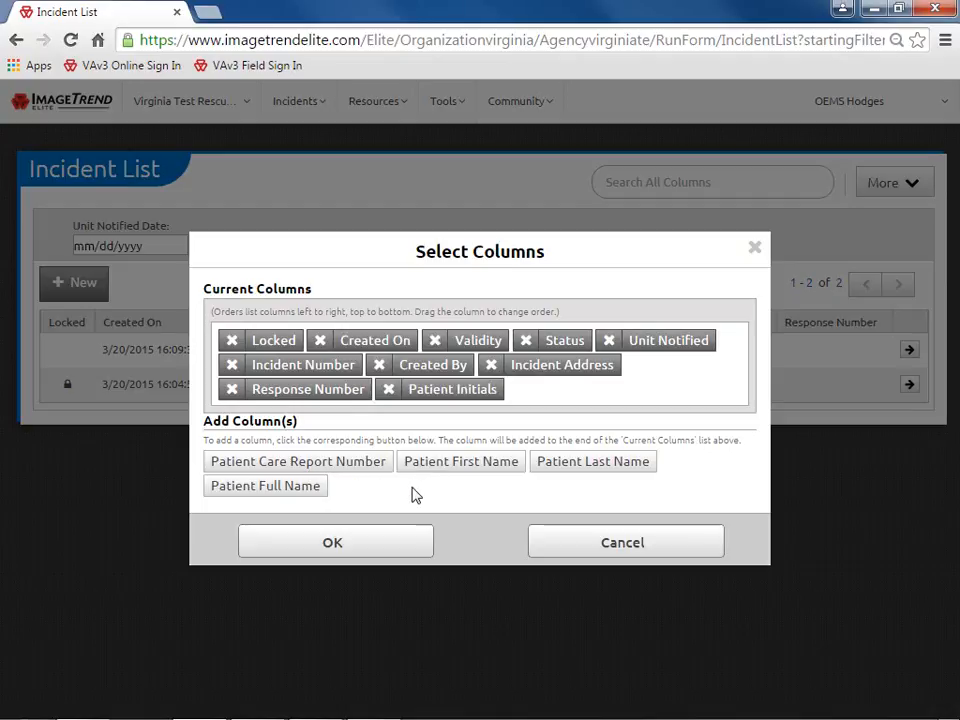
click(365, 546)
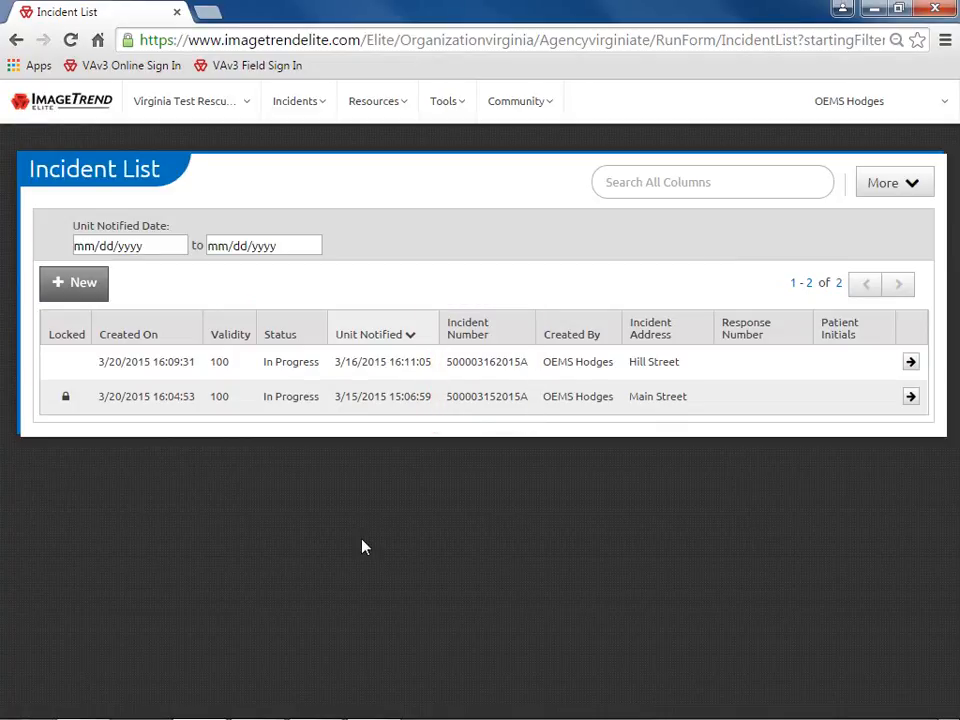
Drag Incident Number to a new position in Select Columns and apply the new column order
click(896, 183)
click(794, 234)
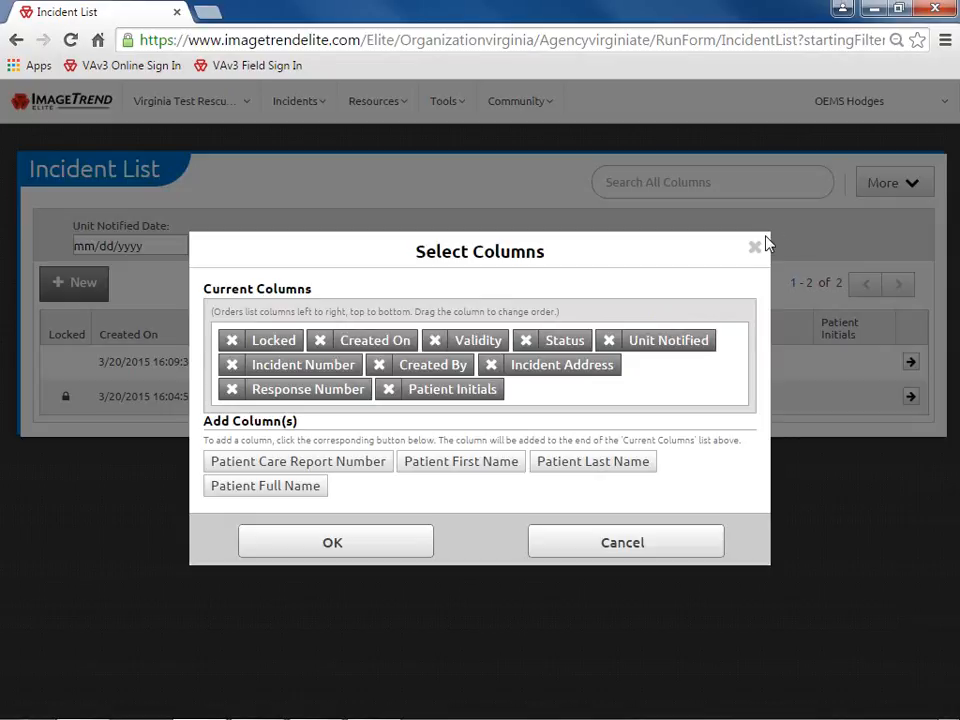
drag(302, 372, 281, 344)
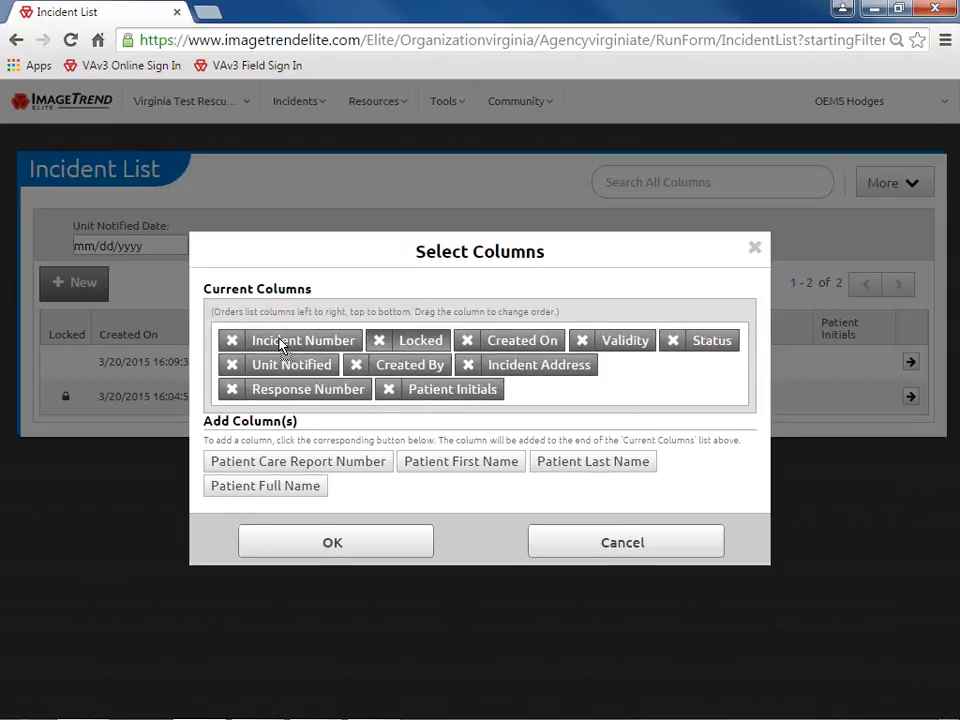
click(338, 543)
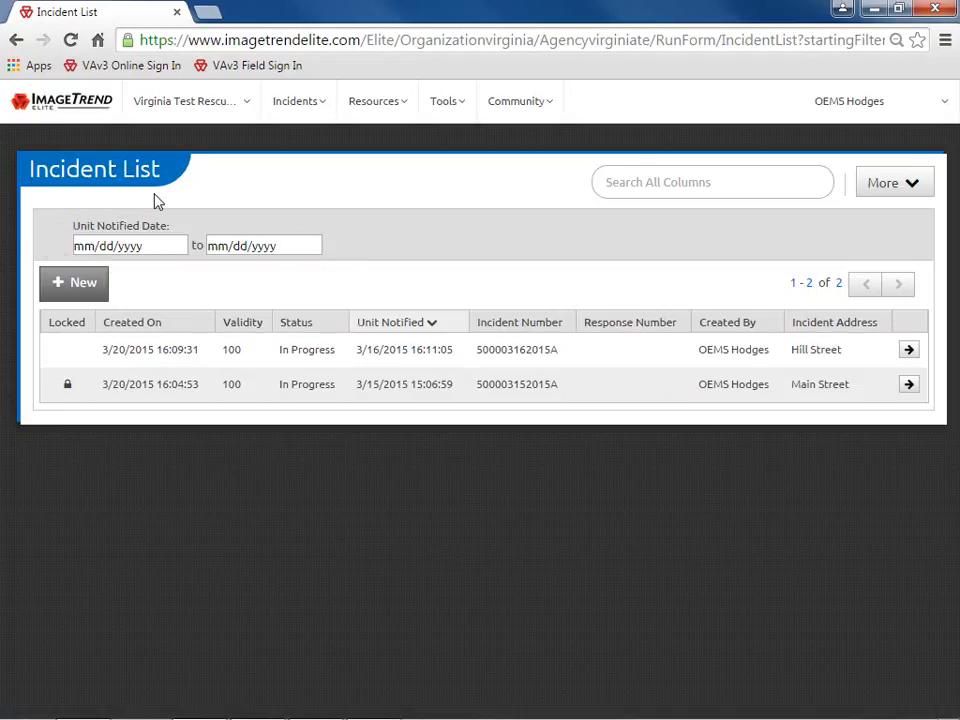
Enter 03/15/2015 as the start and end dates of the Unit Notified Date filter
click(86, 248)
text(03152015)
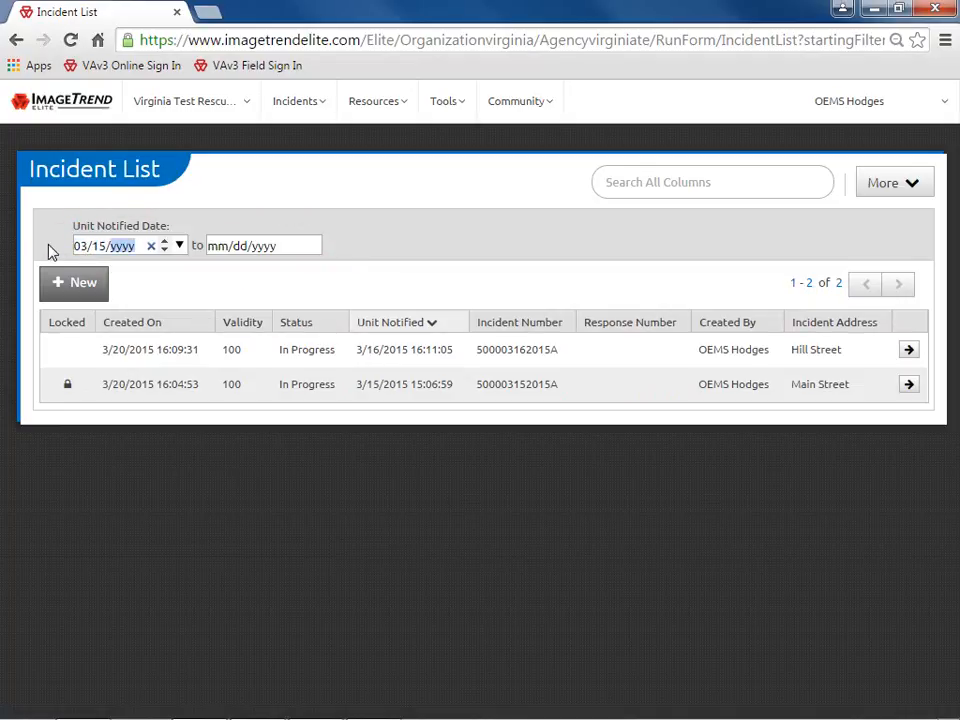
key(Tab)
text(03/15/2015)
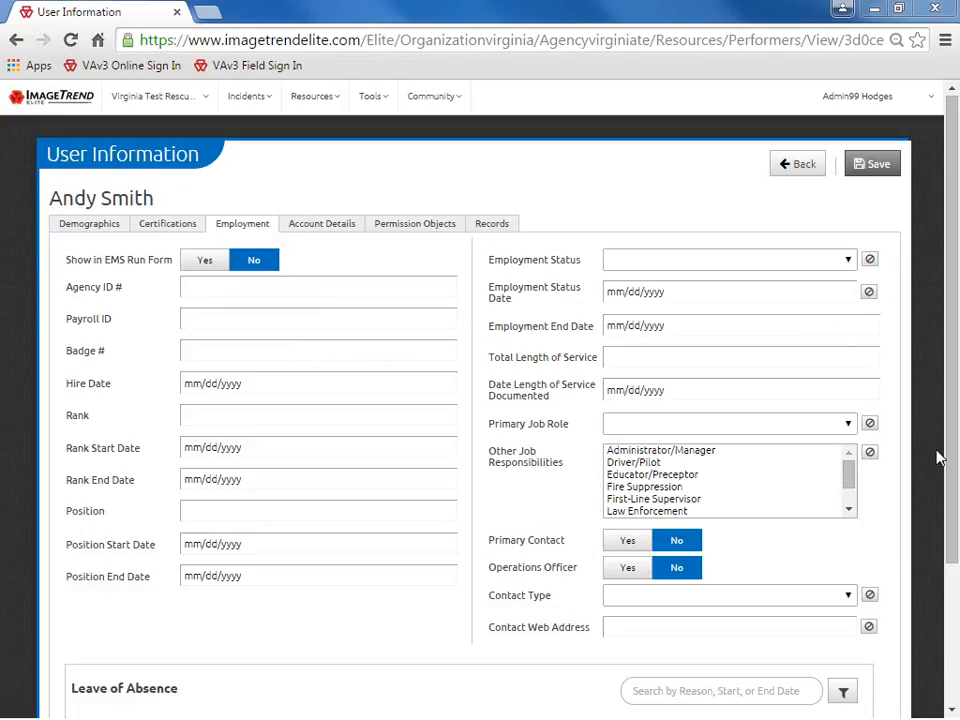
Add and save a new Personal leave of absence from 03/15/2015 to 03/21/2015
scroll(948, 594, down, 2)
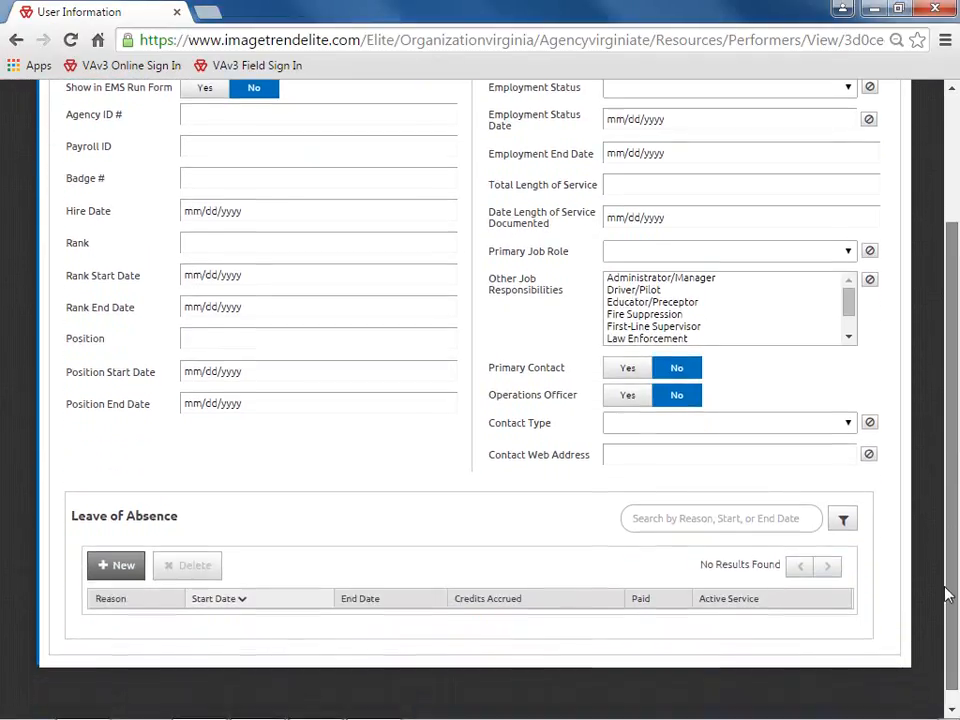
drag(948, 594, 949, 608)
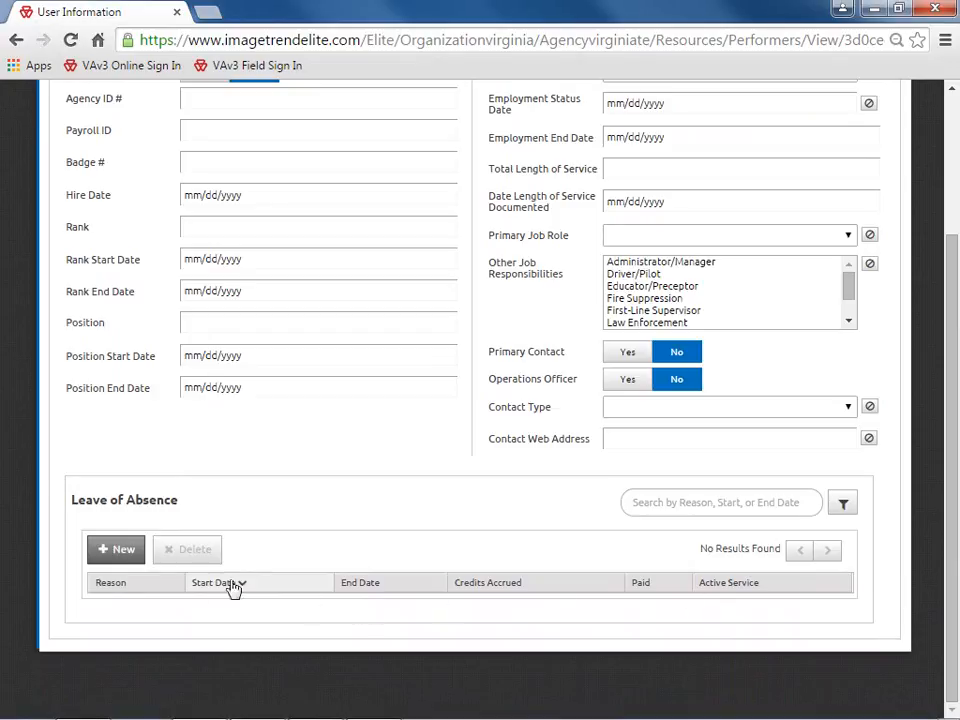
click(128, 550)
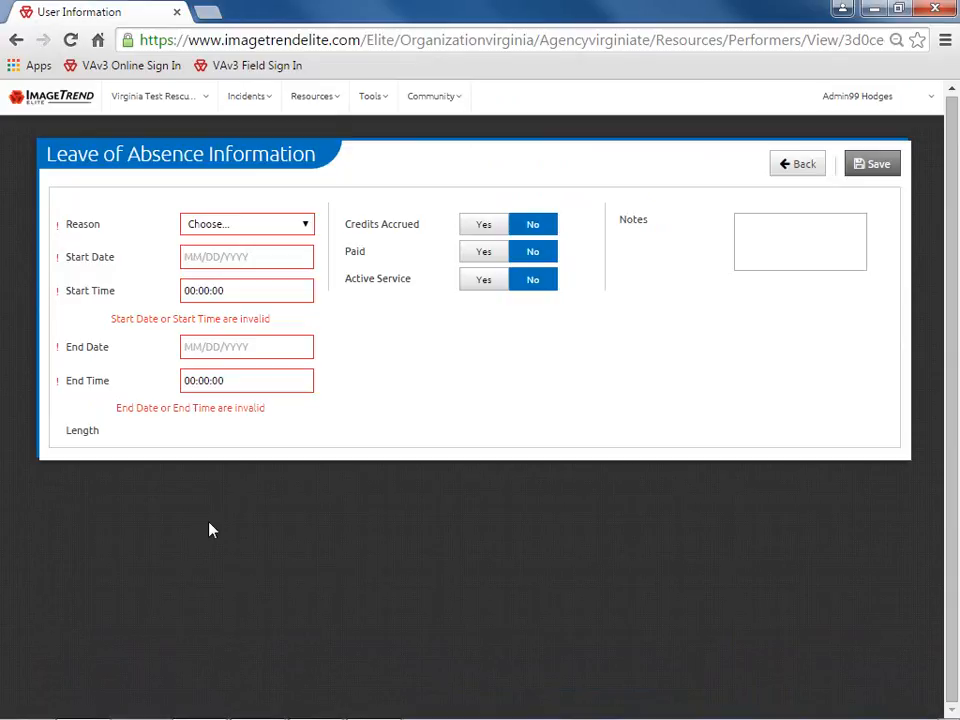
click(305, 226)
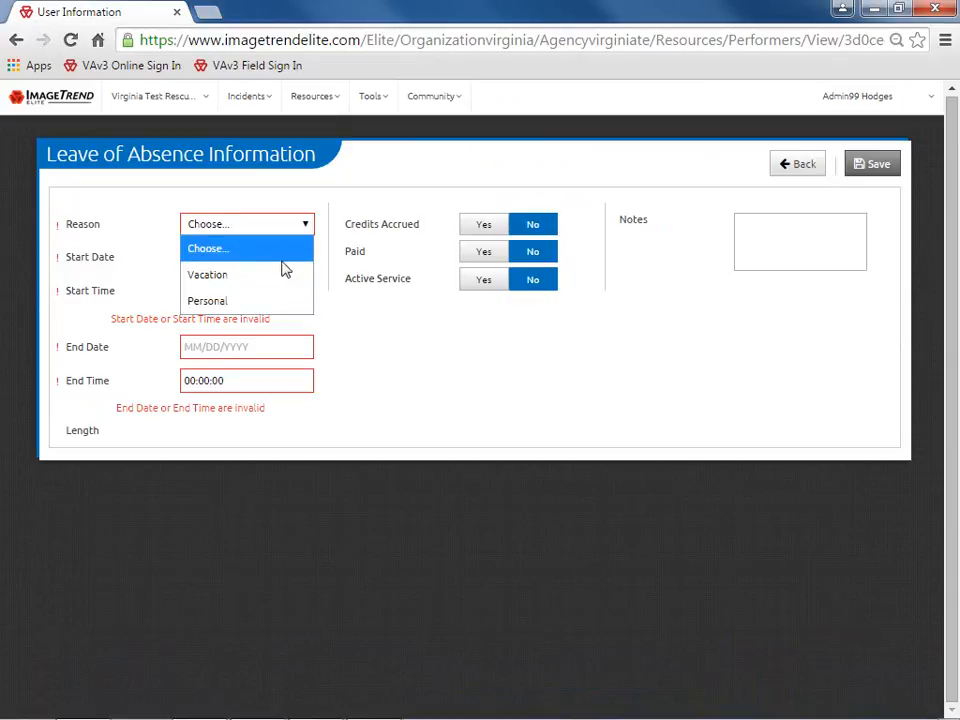
click(272, 301)
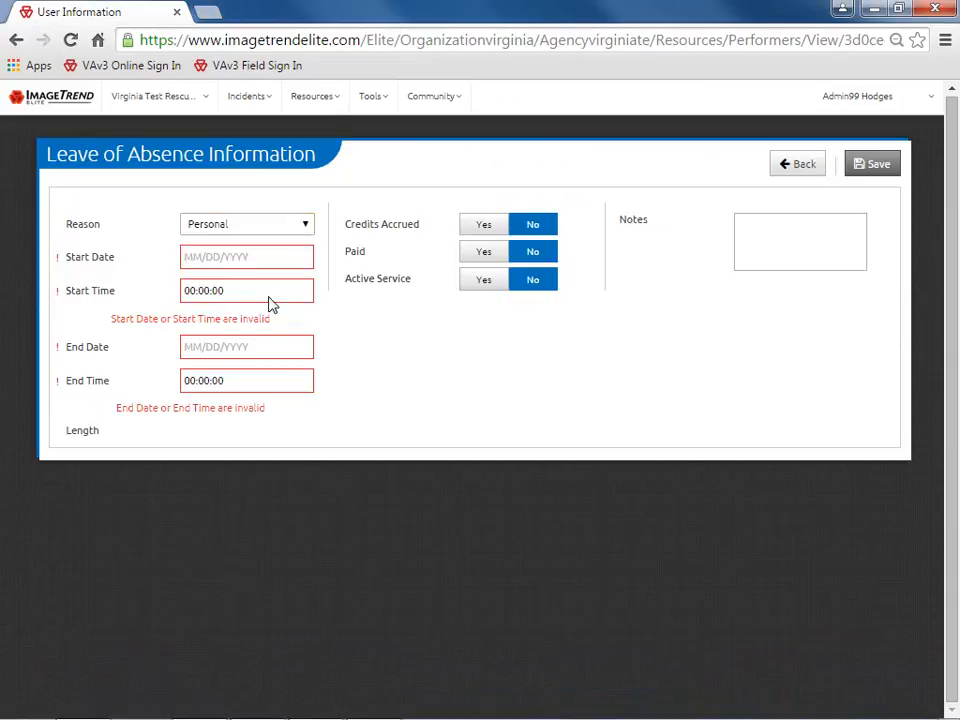
key(Tab)
text(03/15/2015)
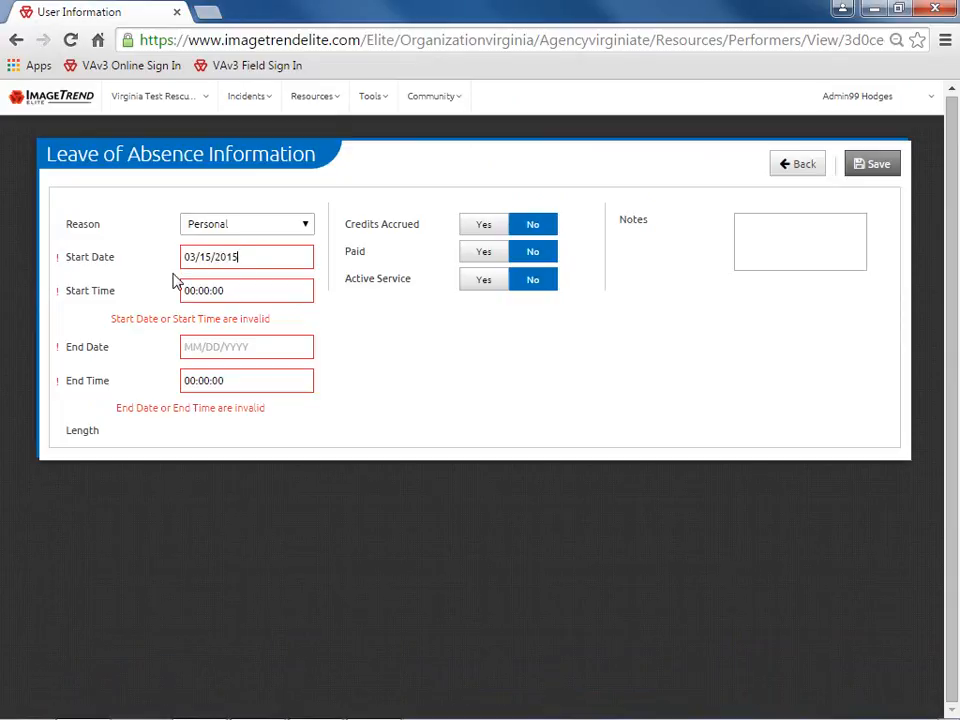
key(Tab)
key(Tab)
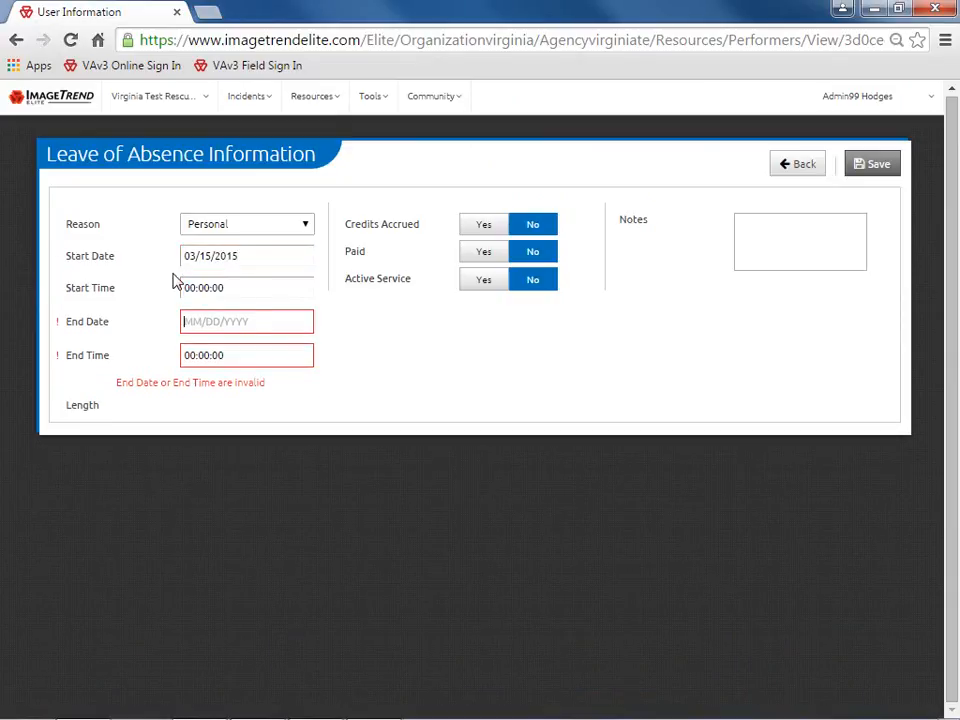
text(03/21/2015)
key(Tab)
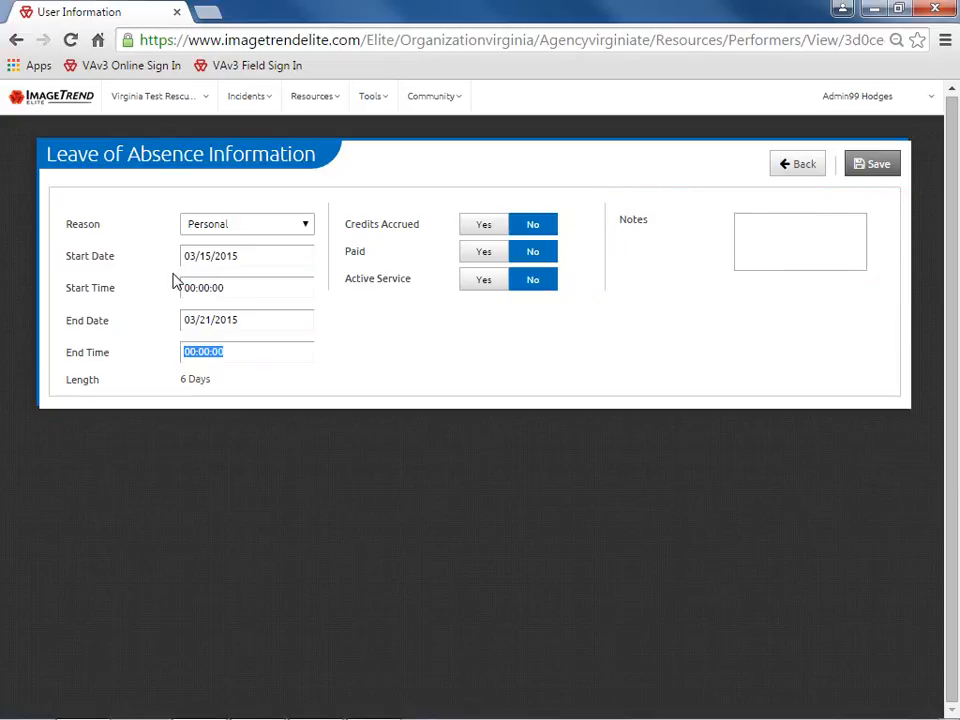
click(878, 168)
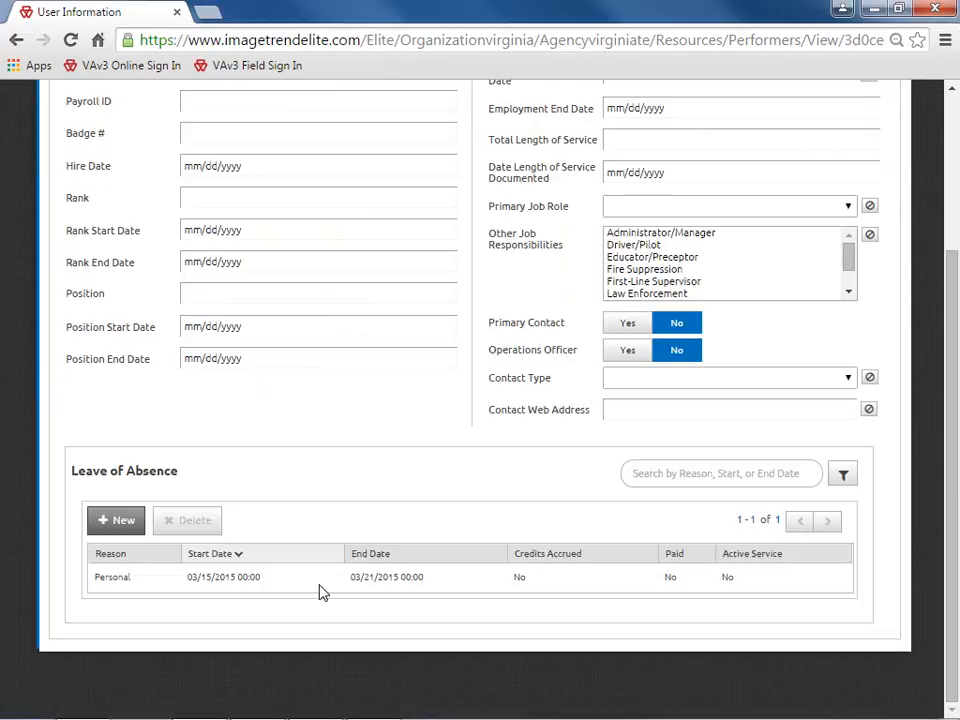
click(319, 584)
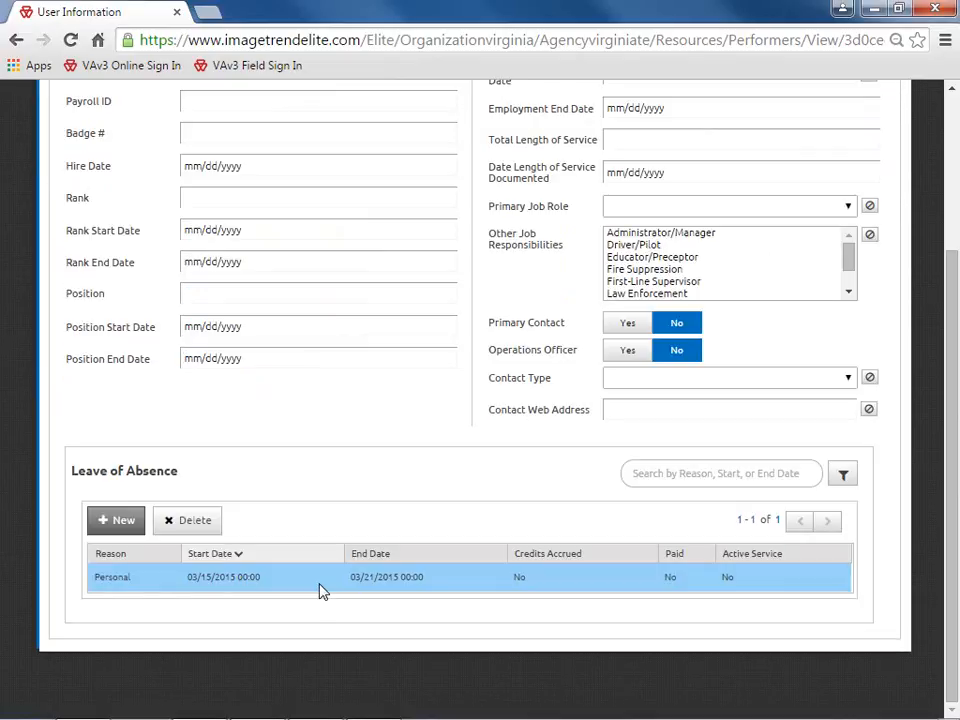